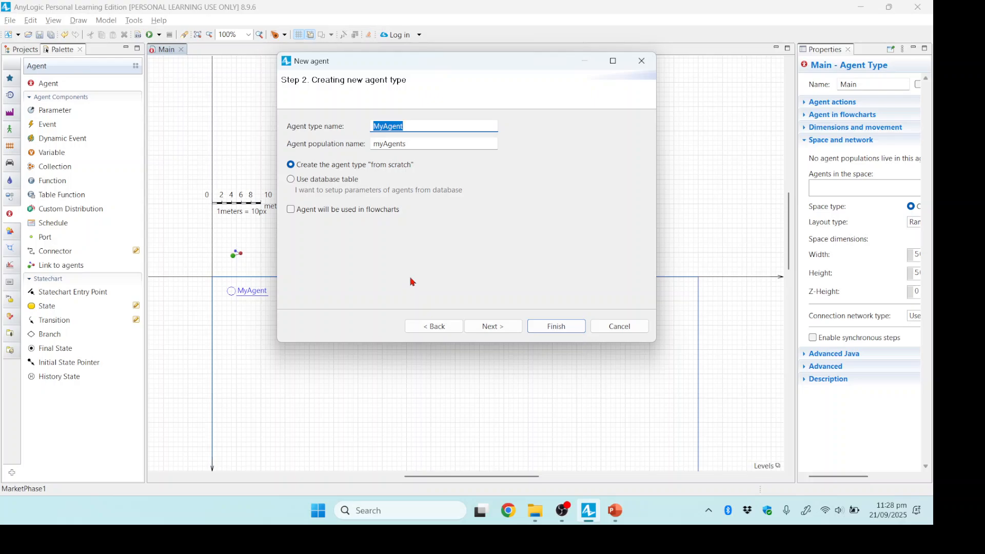
- Name the new agent type Consumer with population consumers, created from scratch, and choose the 2D Person animation
{"action": "type", "text": "Consumer"}
{"action": "left_click_drag", "start_coordinate": [411, 144], "coordinate": [374, 144]}
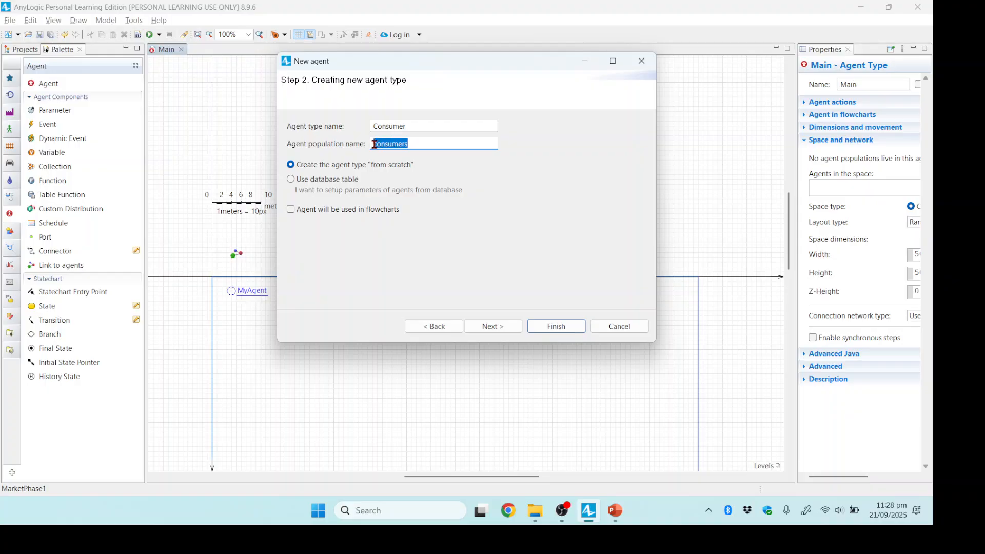
{"action": "left_click", "coordinate": [421, 145]}
{"action": "left_click", "coordinate": [493, 327]}
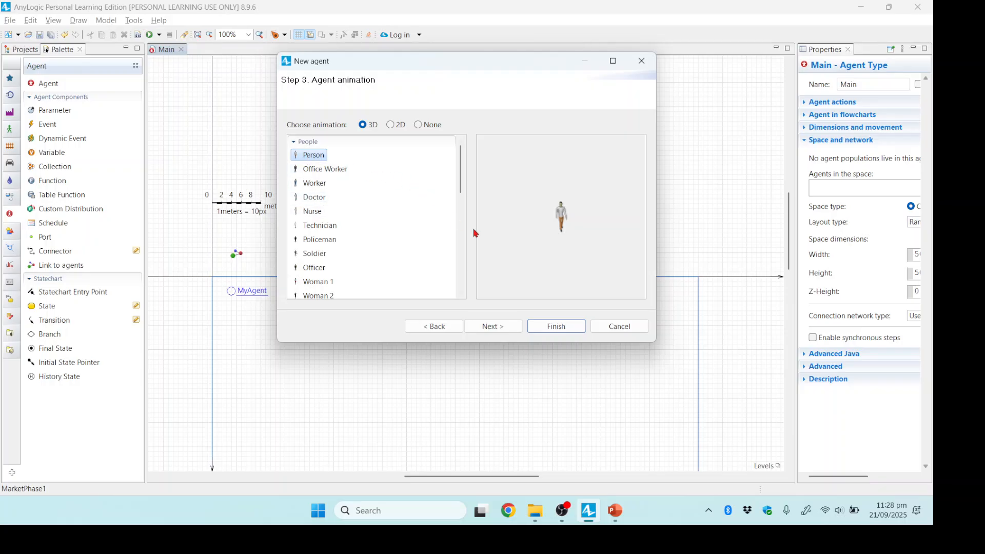
{"action": "left_click", "coordinate": [391, 125]}
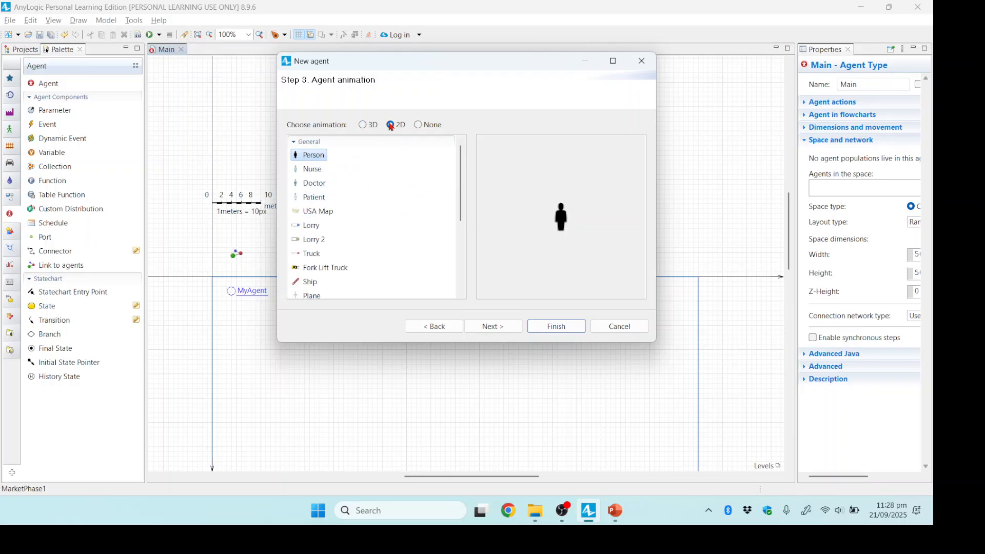
{"action": "left_click", "coordinate": [496, 329]}
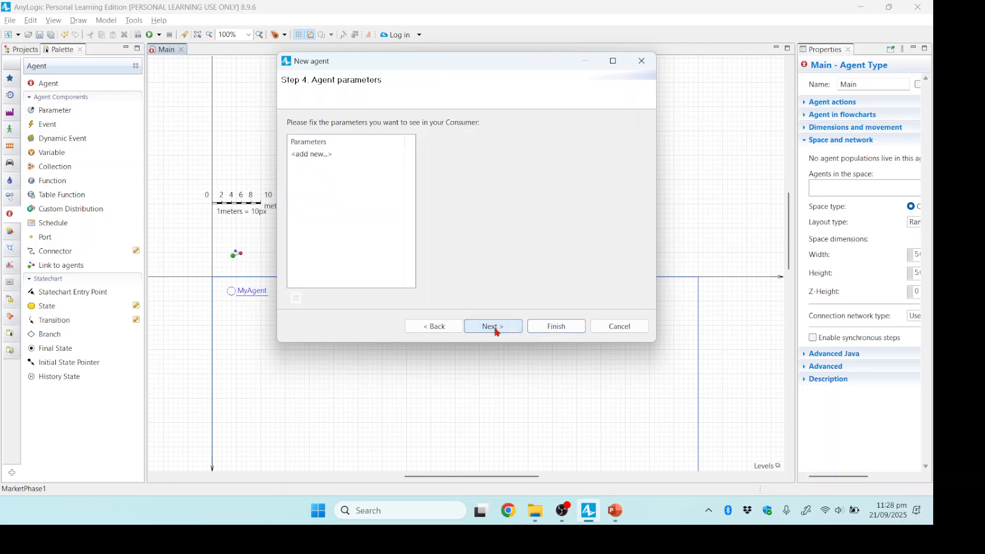
- Add a double parameter named AdEffectivness with the value 0.01 to the Consumer agent type
{"action": "left_click", "coordinate": [309, 158]}
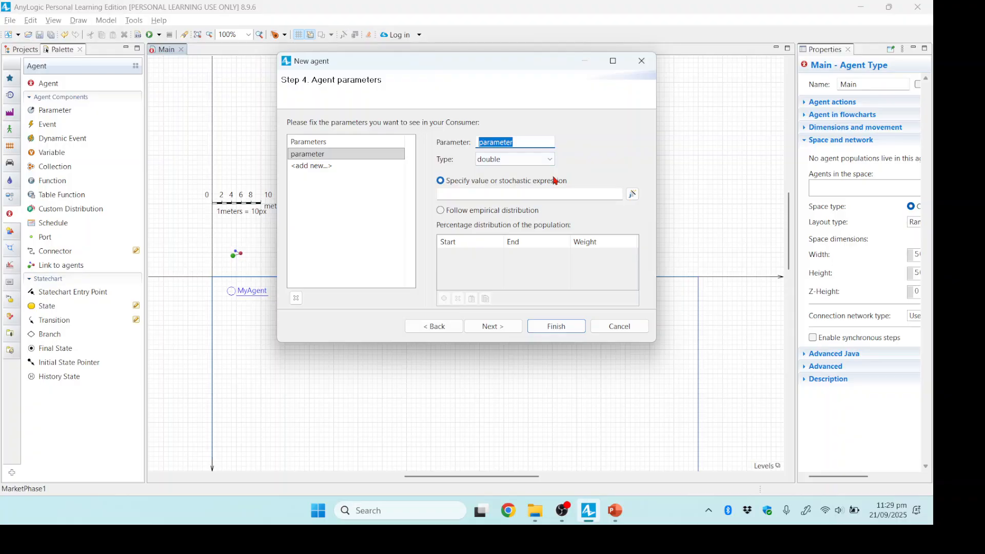
{"action": "type", "text": "Ad"}
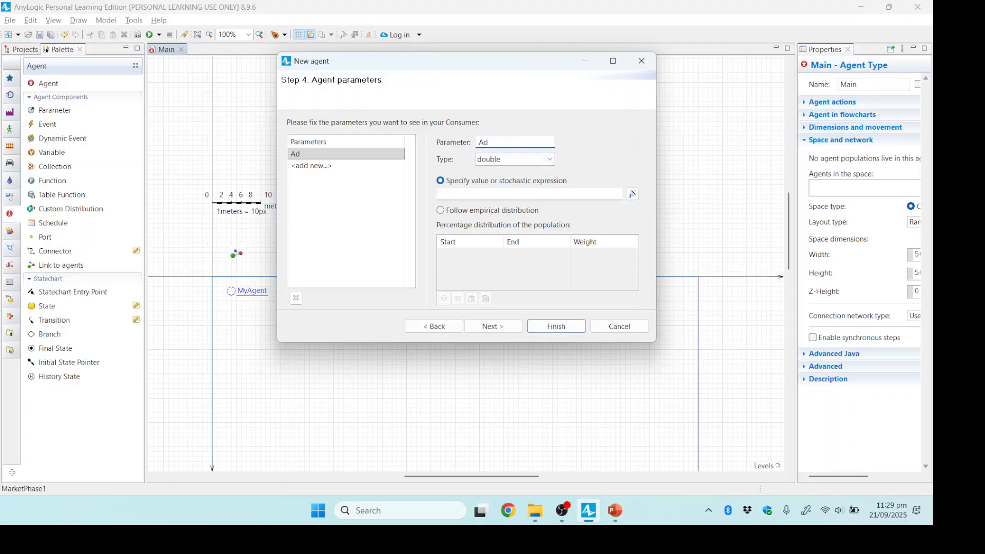
{"action": "type", "text": "Effectivness"}
{"action": "left_click", "coordinate": [492, 194]}
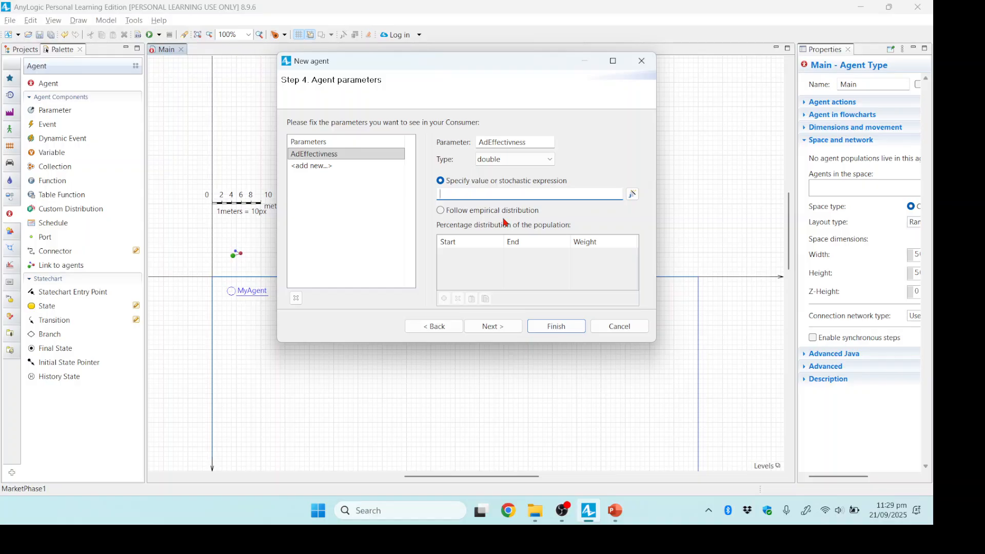
{"action": "type", "text": "0.01"}
{"action": "left_click", "coordinate": [494, 327]}
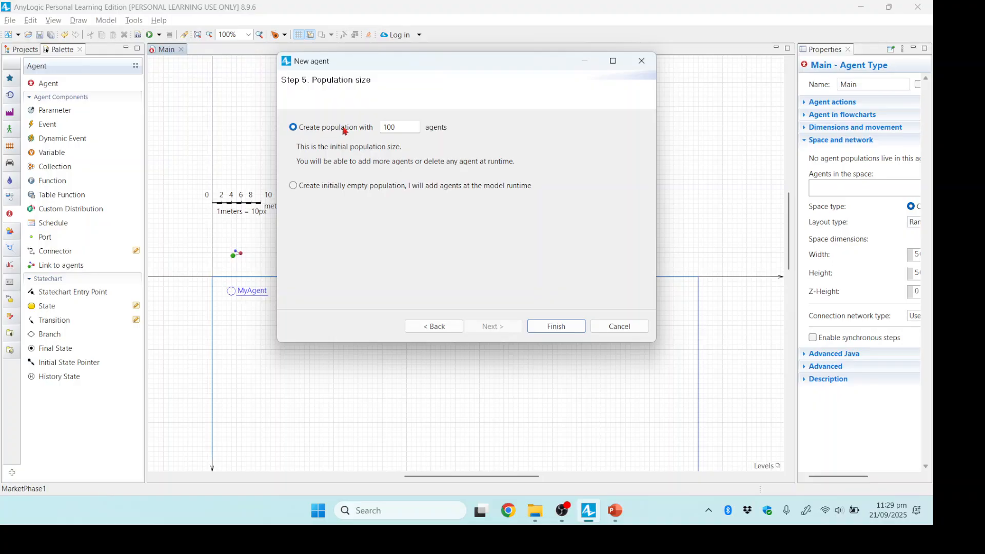
- Set the initial population size to 5000 agents and finish creating the agent population
{"action": "double_click", "coordinate": [399, 132]}
{"action": "type", "text": "5000"}
{"action": "left_click", "coordinate": [554, 327]}
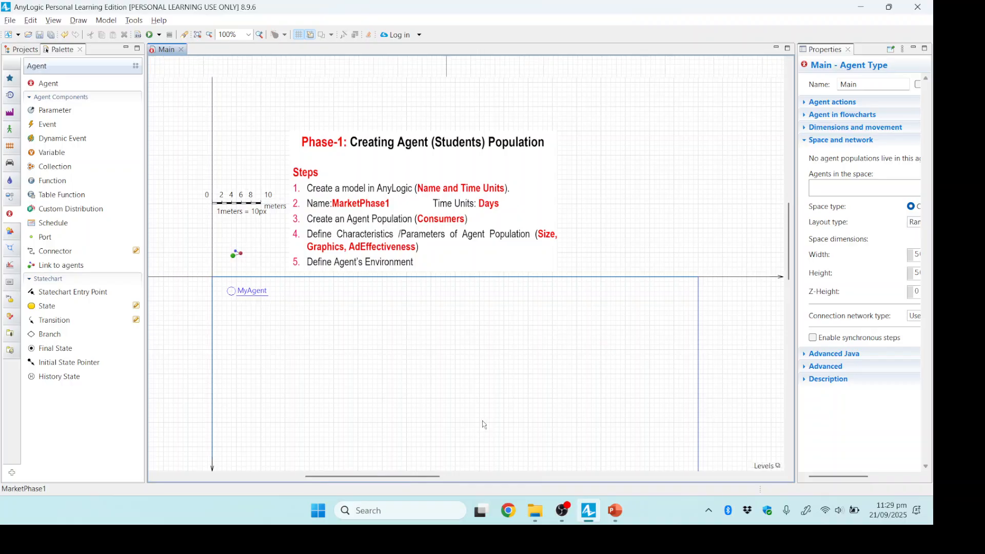
- Try the Arranged layout type for Main's space and network settings, and return it to Random
{"action": "left_click_drag", "start_coordinate": [411, 479], "coordinate": [497, 480]}
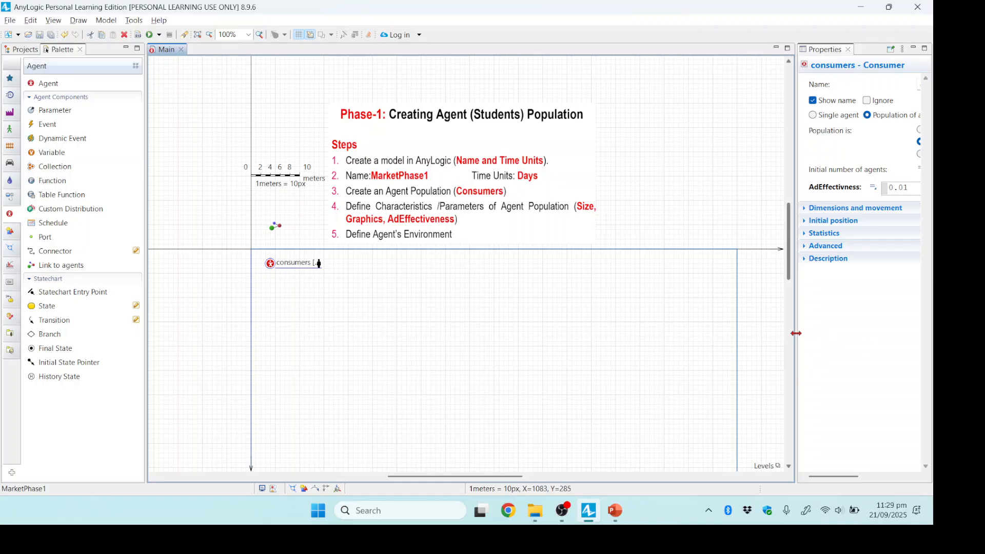
{"action": "left_click_drag", "start_coordinate": [795, 335], "coordinate": [698, 333]}
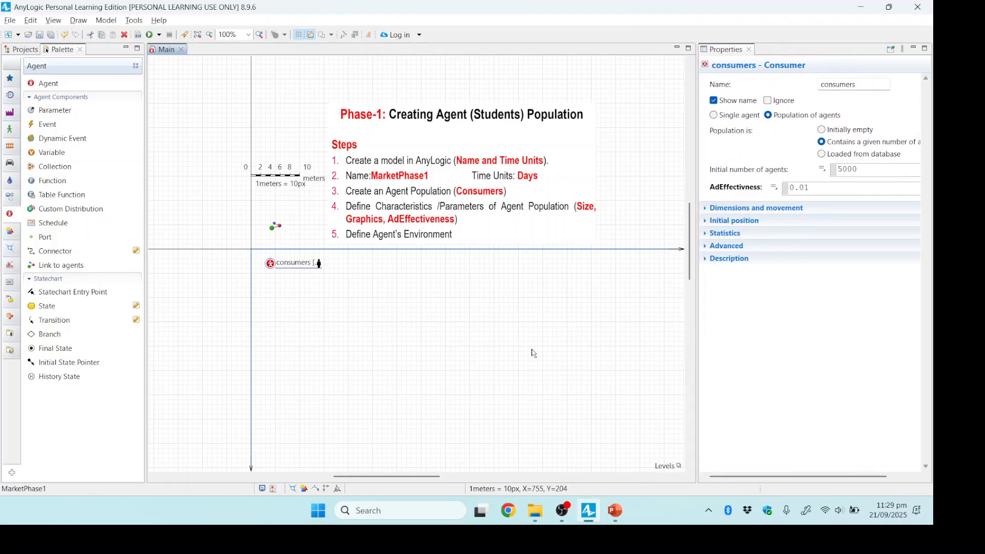
{"action": "left_click", "coordinate": [316, 303]}
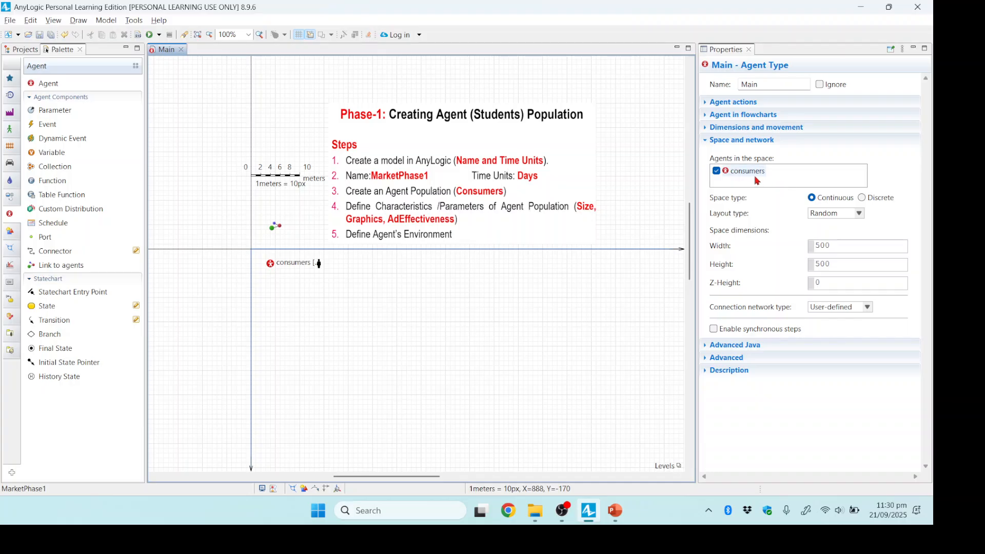
{"action": "left_click", "coordinate": [860, 215]}
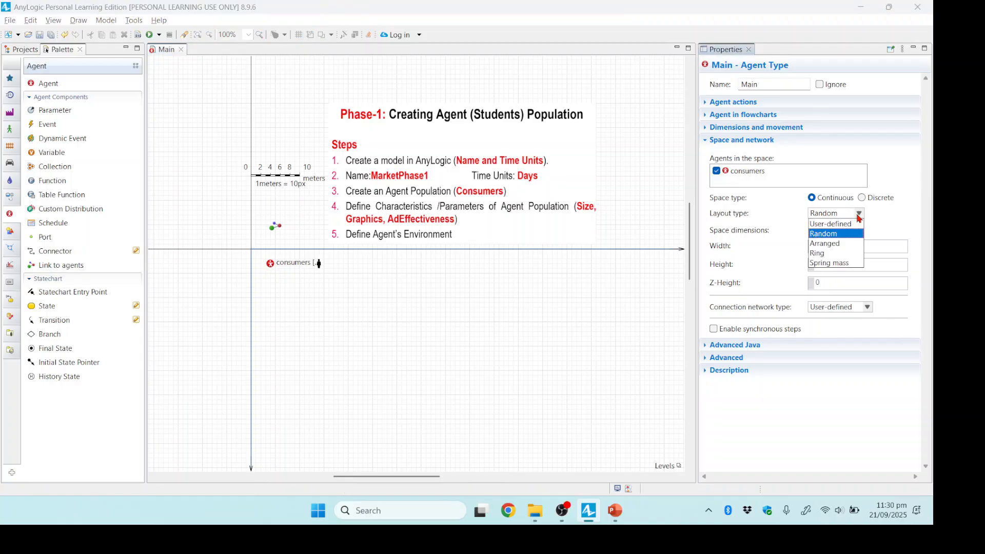
{"action": "left_click", "coordinate": [831, 245]}
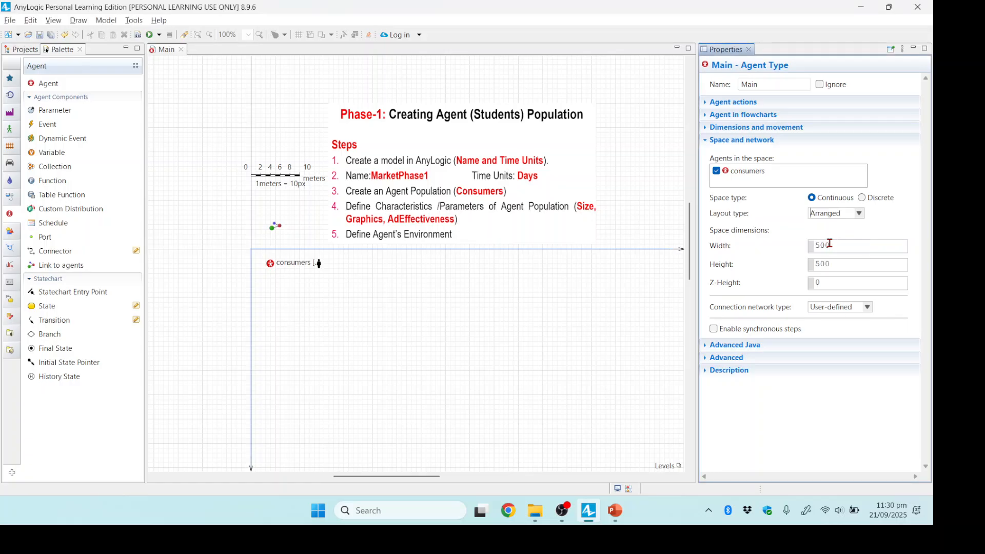
{"action": "left_click", "coordinate": [860, 214]}
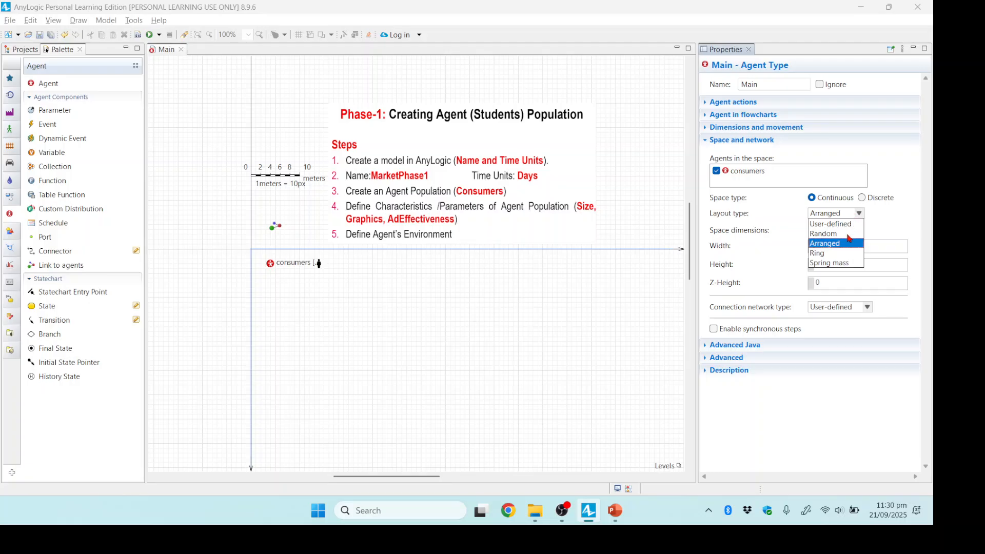
{"action": "left_click", "coordinate": [826, 235]}
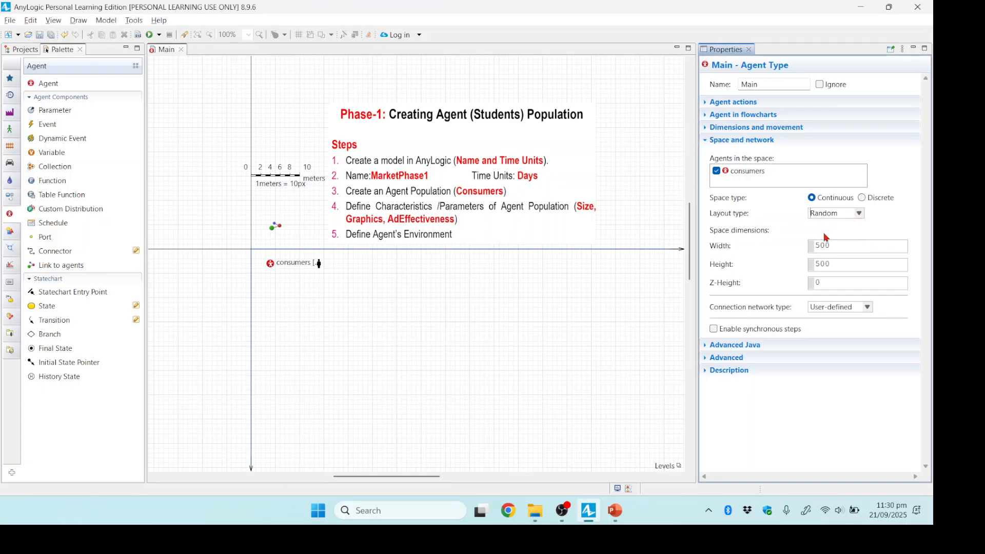
{"action": "left_click", "coordinate": [848, 244]}
- Move the consumers population icon to the left of the vertical axis and open the Consumer agent type
{"action": "left_click_drag", "start_coordinate": [270, 266], "coordinate": [200, 265]}
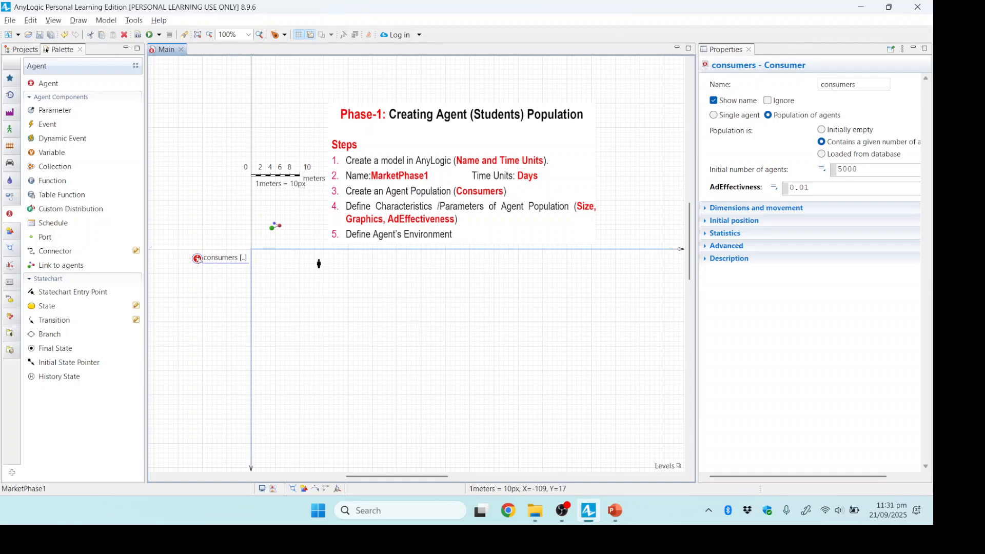
{"action": "double_click", "coordinate": [198, 258]}
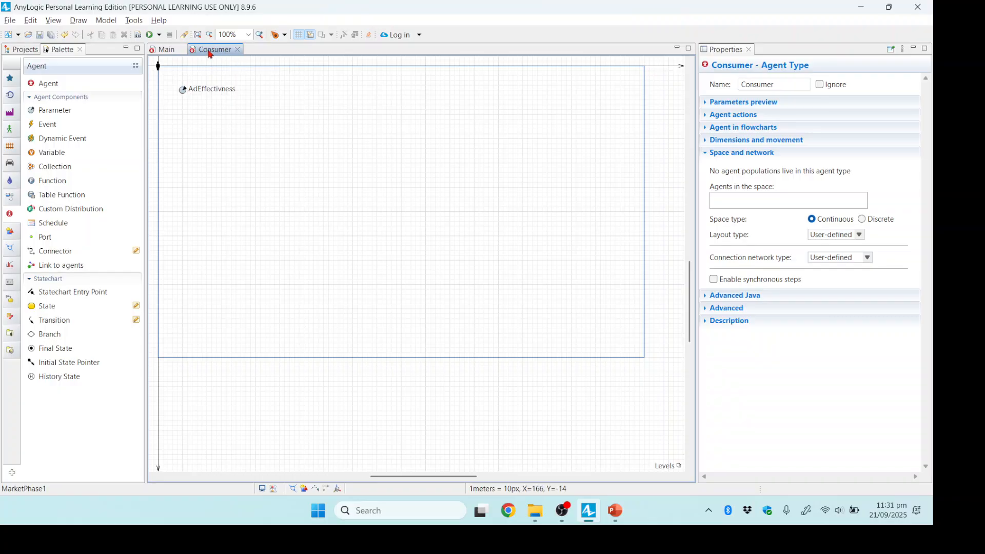
{"action": "left_click", "coordinate": [168, 53]}
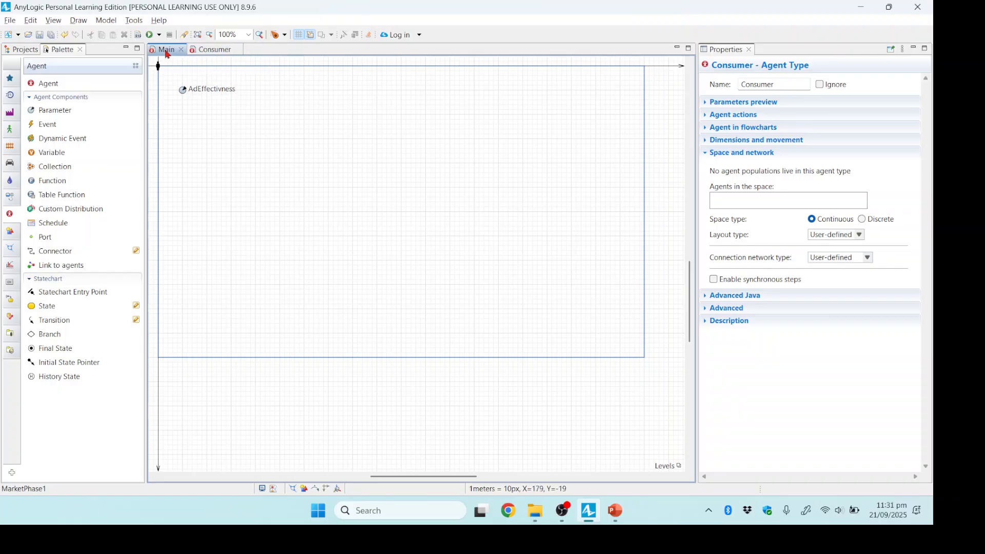
{"action": "left_click", "coordinate": [221, 51]}
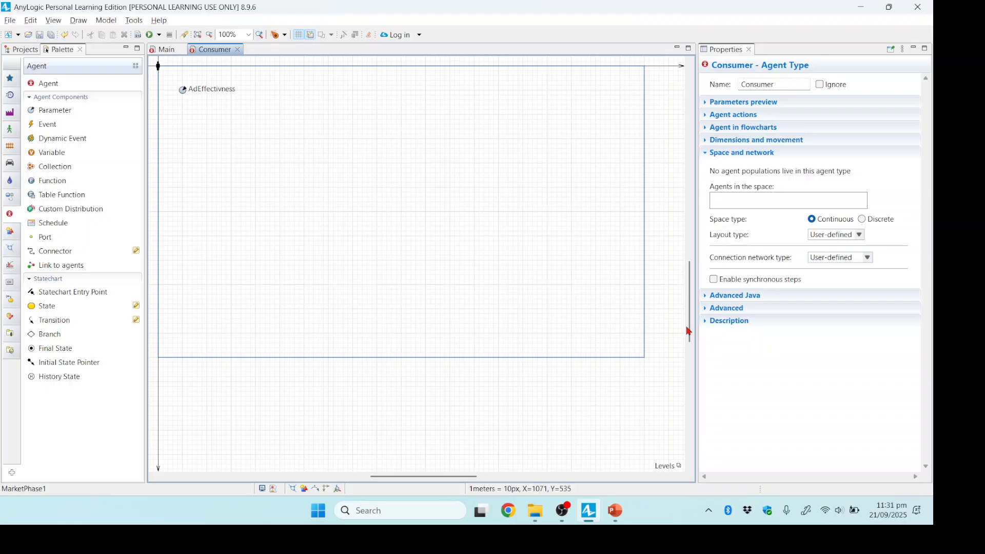
- Set the layout type in the Consumer agent type's space and network settings to Random
{"action": "left_click_drag", "start_coordinate": [688, 331], "coordinate": [688, 316]}
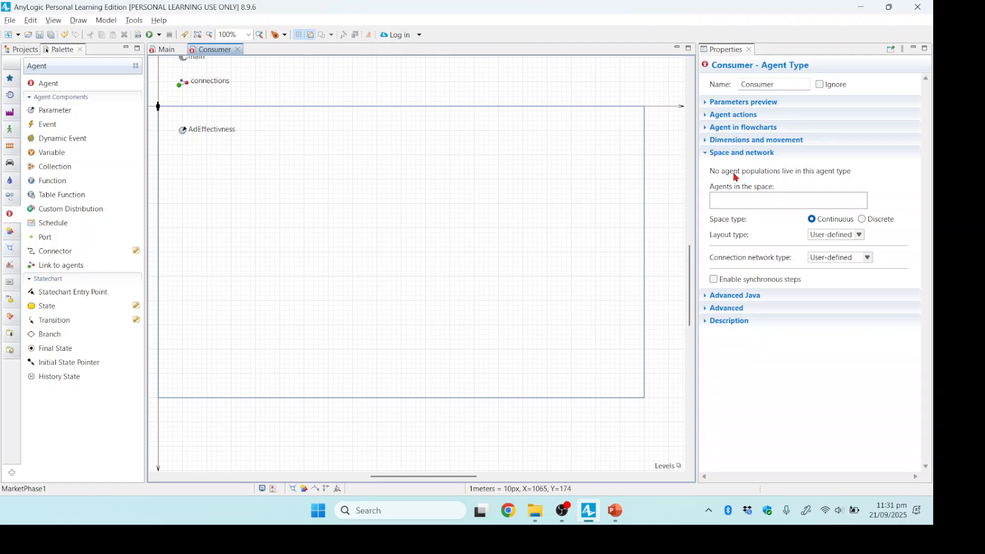
{"action": "left_click", "coordinate": [734, 154]}
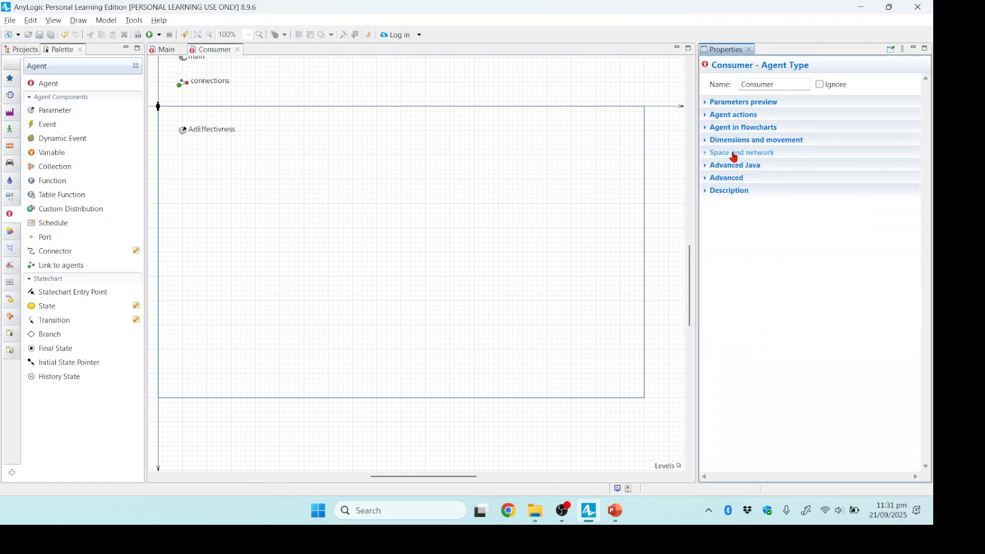
{"action": "left_click", "coordinate": [734, 153]}
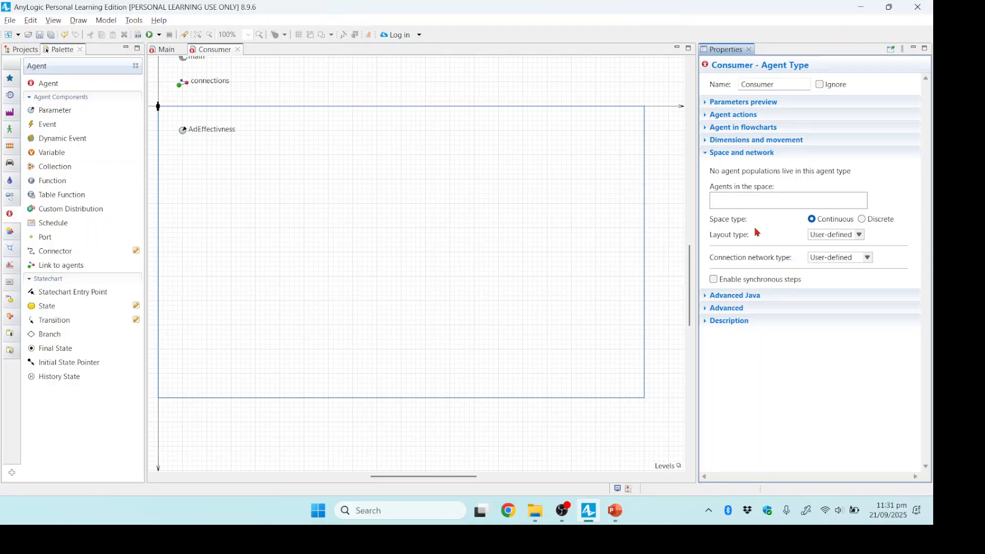
{"action": "left_click", "coordinate": [858, 235]}
{"action": "left_click", "coordinate": [825, 255]}
{"action": "left_click", "coordinate": [859, 235]}
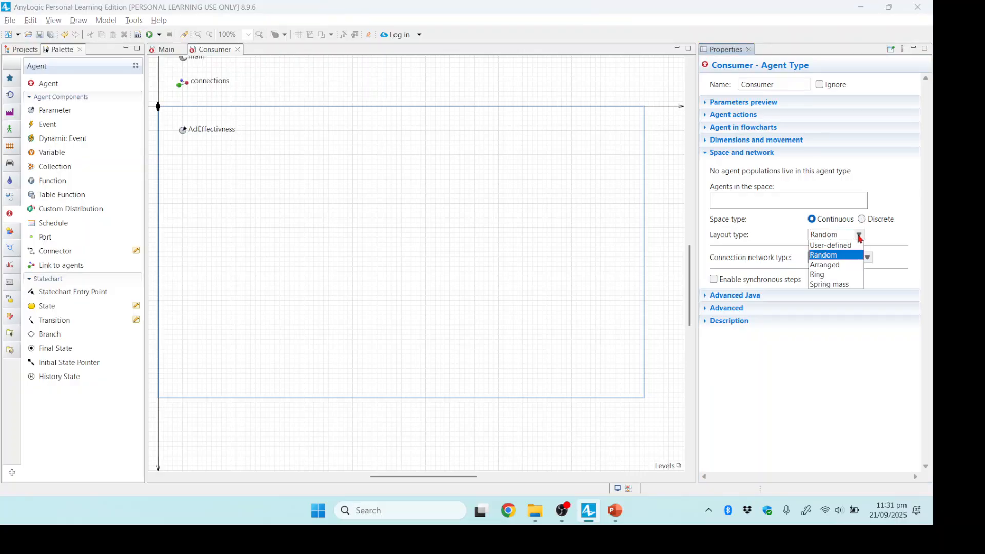
{"action": "left_click", "coordinate": [835, 247]}
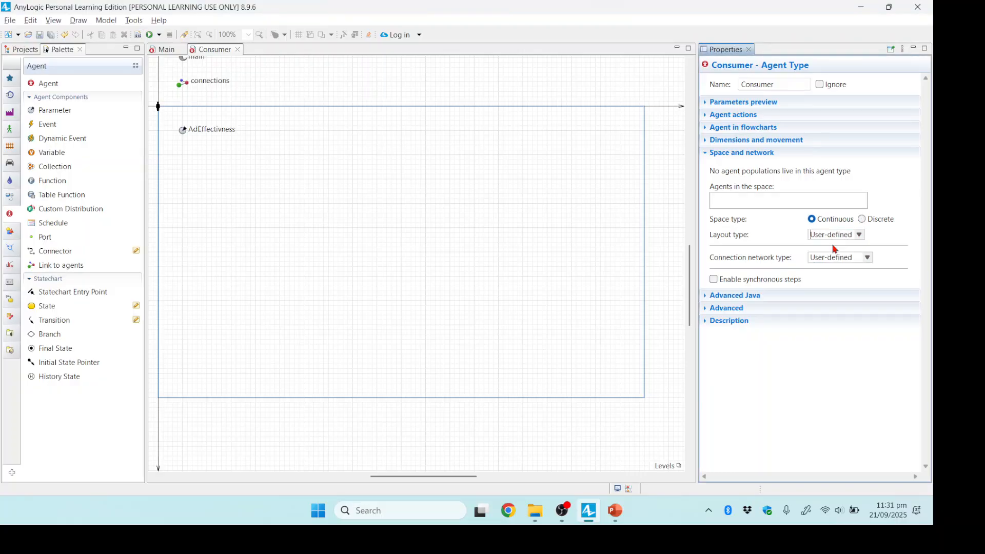
{"action": "left_click", "coordinate": [858, 235]}
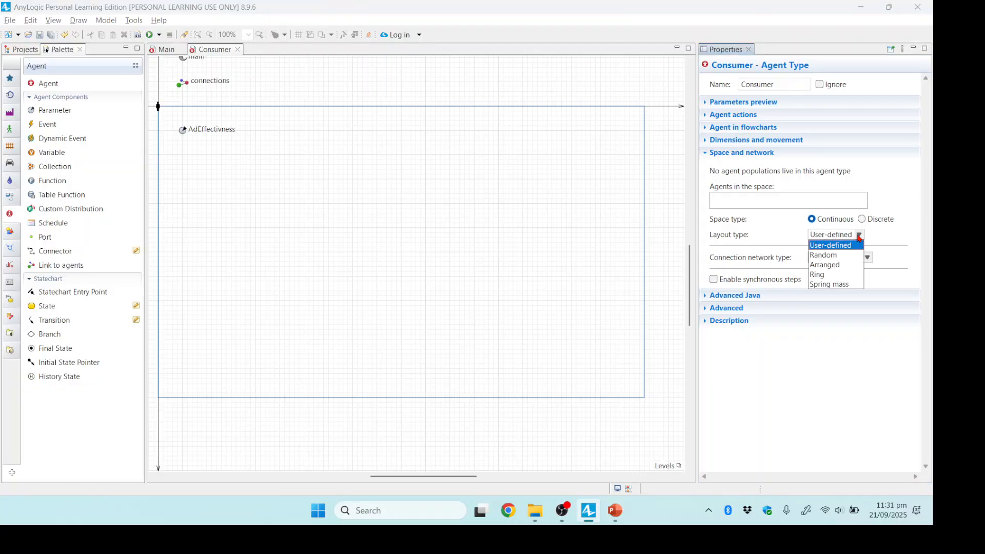
{"action": "left_click", "coordinate": [827, 255]}
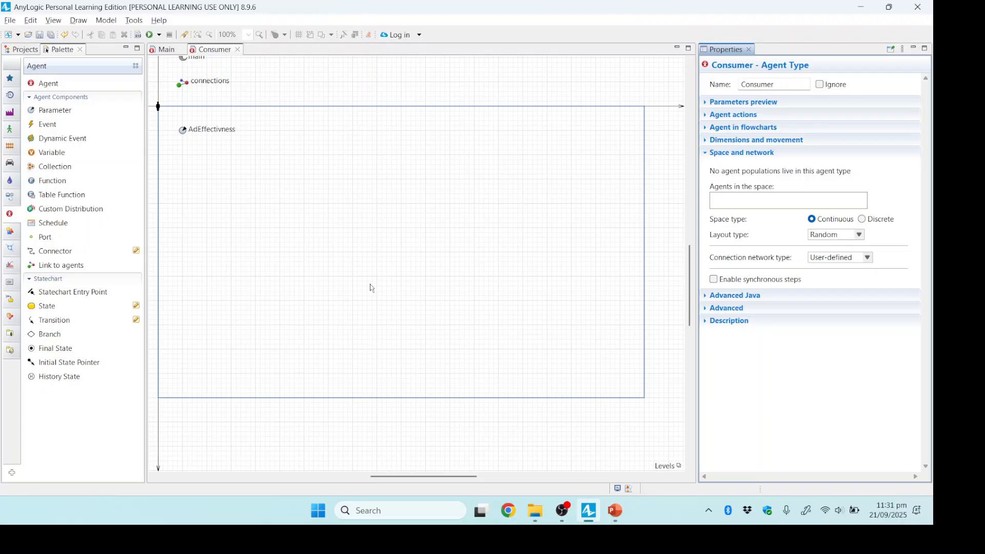
{"action": "left_click", "coordinate": [349, 261]}
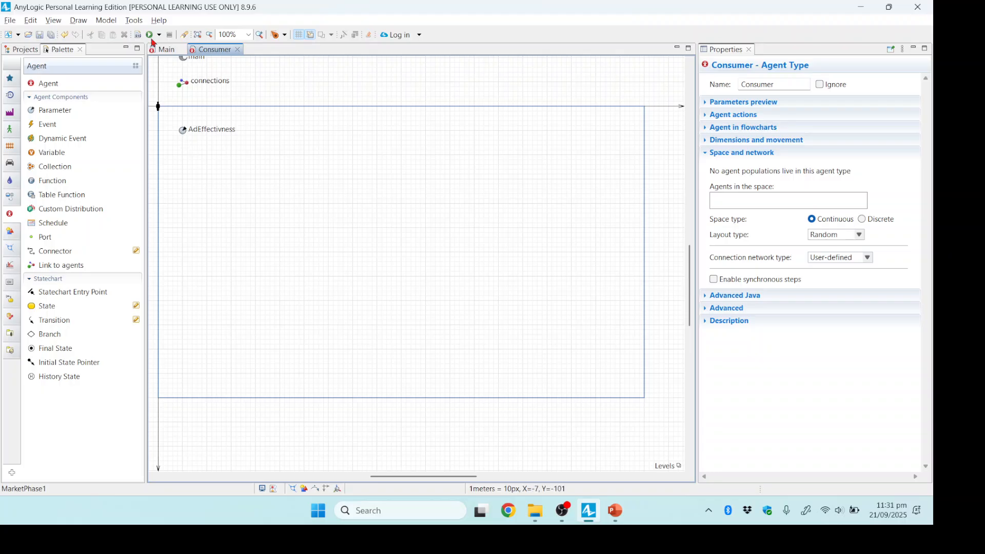
- Return to the Main diagram, build the model and run the MarketPhase1 simulation, bringing the whole consumer population into view
{"action": "left_click", "coordinate": [166, 49]}
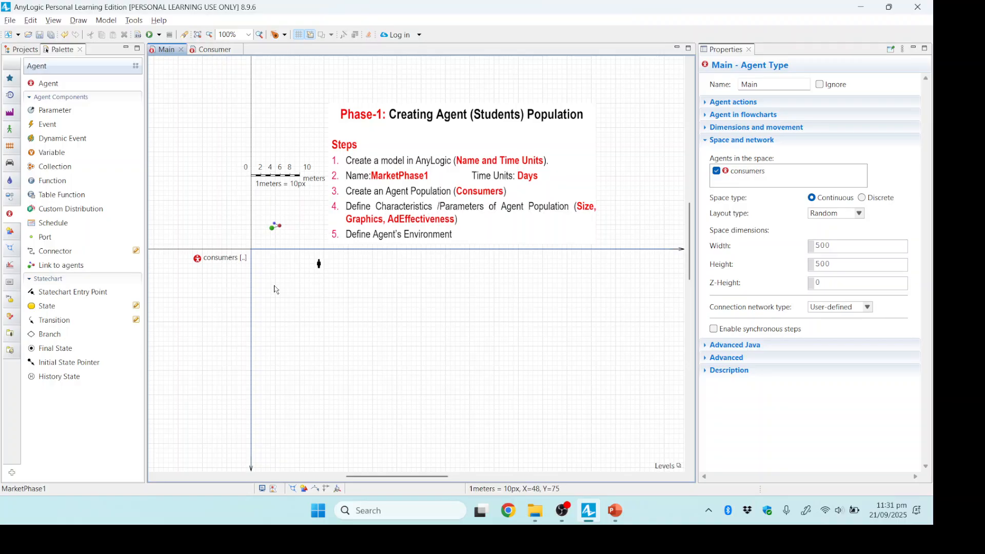
{"action": "left_click", "coordinate": [212, 50]}
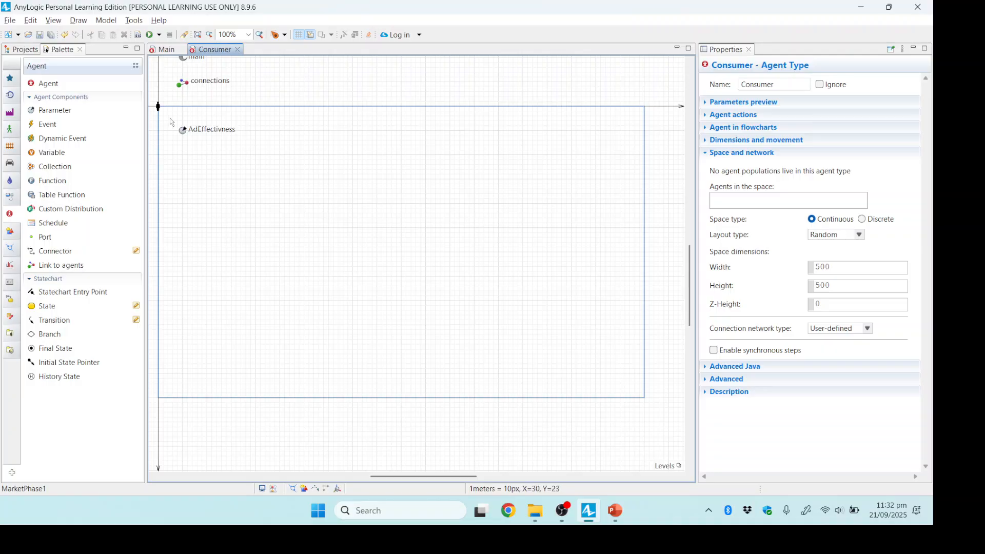
{"action": "left_click", "coordinate": [163, 49]}
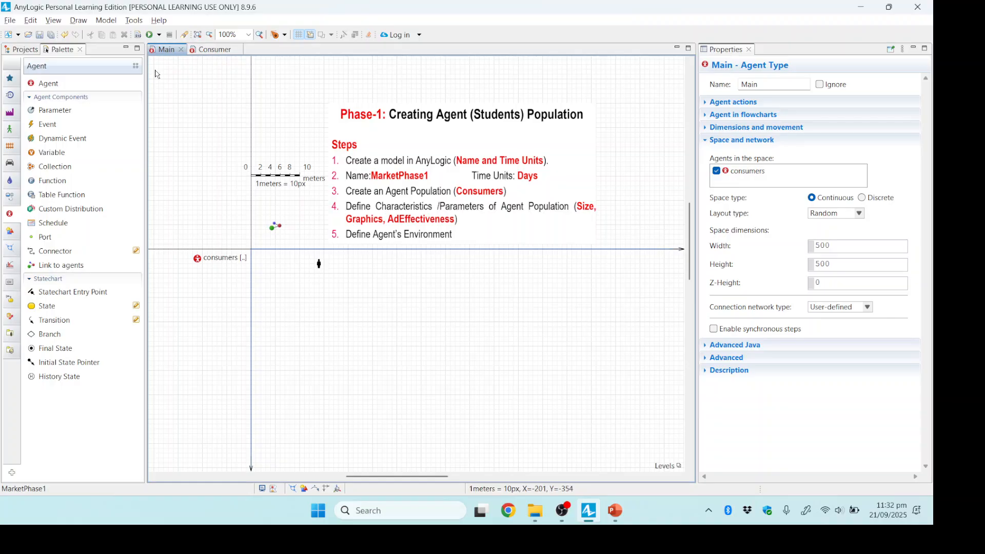
{"action": "left_click", "coordinate": [138, 36]}
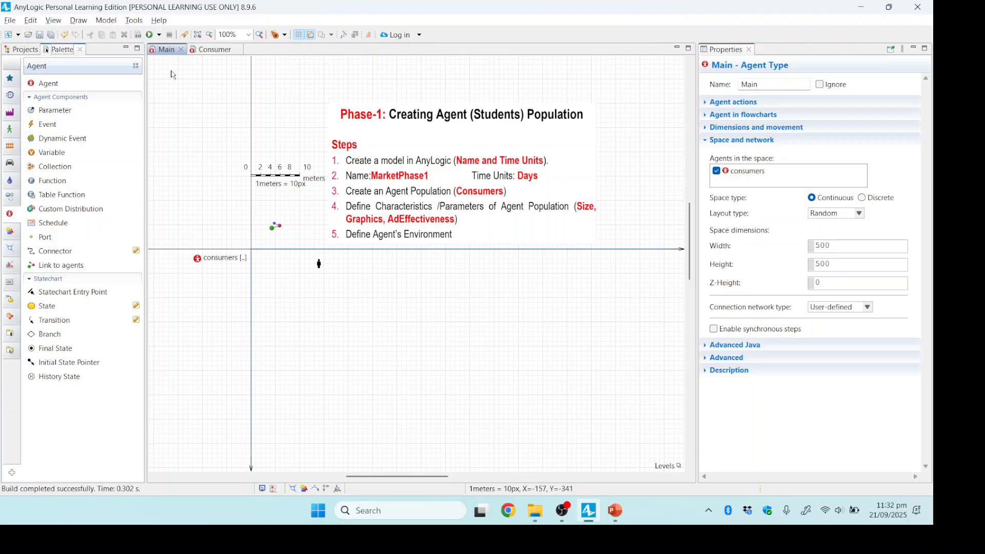
{"action": "left_click", "coordinate": [159, 35]}
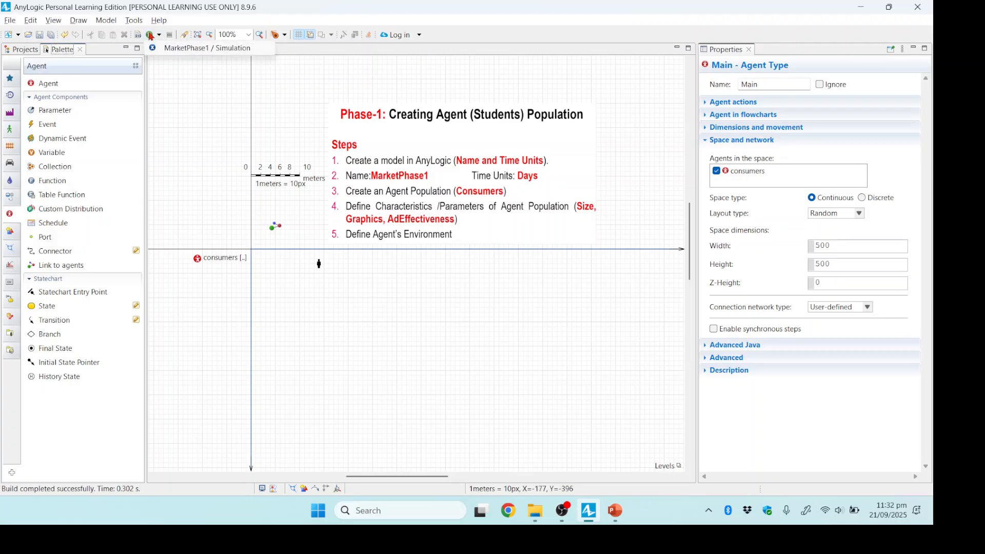
{"action": "left_click", "coordinate": [178, 50]}
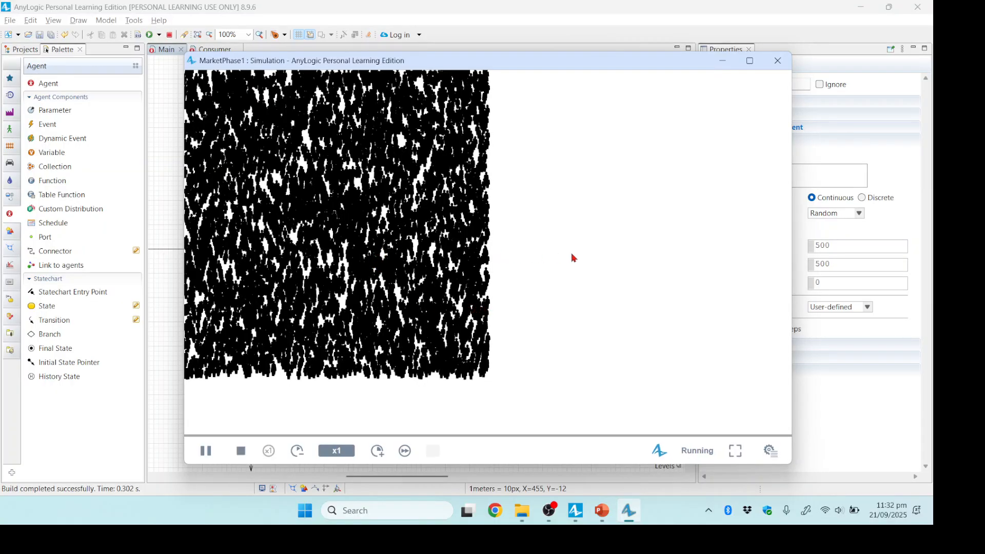
{"action": "left_click_drag", "start_coordinate": [523, 233], "coordinate": [617, 246]}
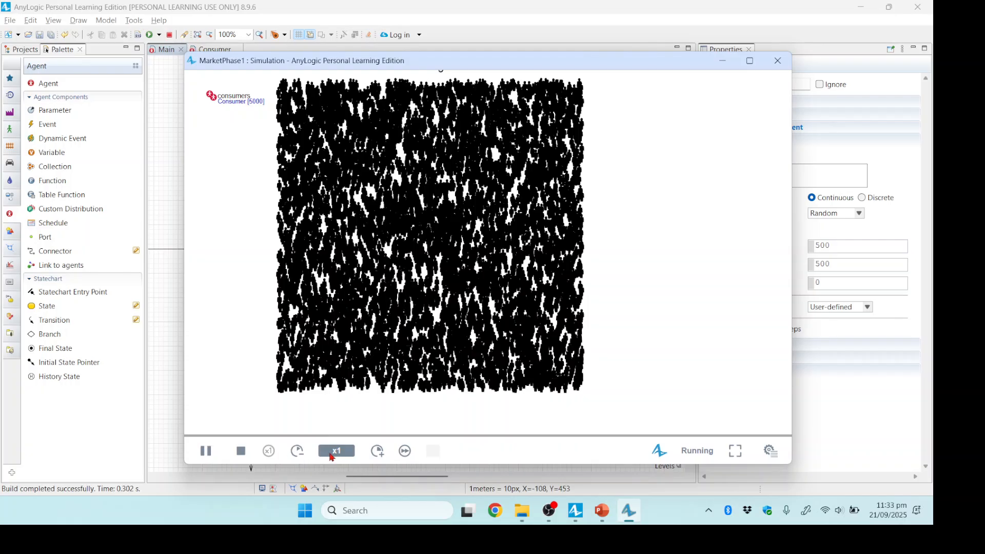
- Speed the running simulation up to x5, switch it to virtual time until it finishes, and close the simulation window
{"action": "left_click", "coordinate": [380, 455]}
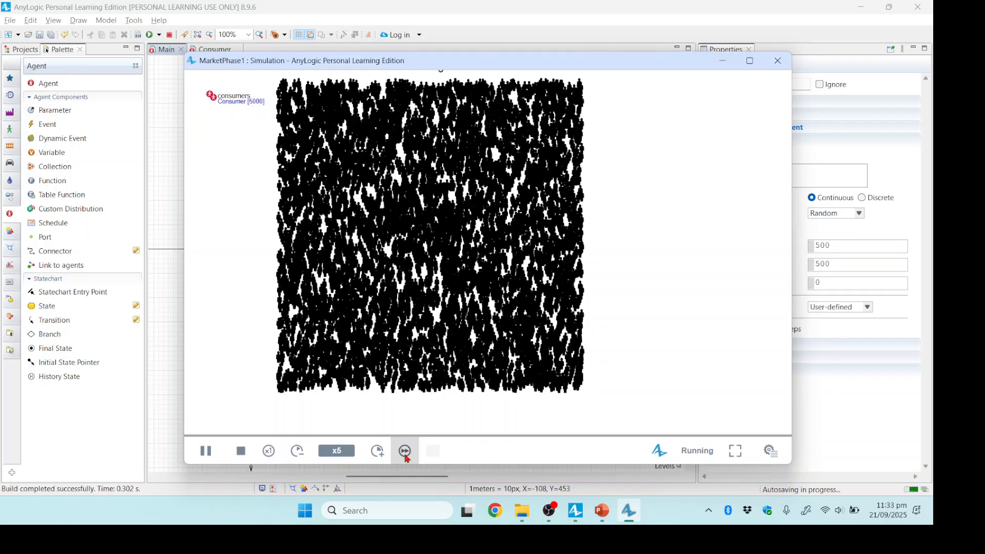
{"action": "left_click", "coordinate": [406, 457]}
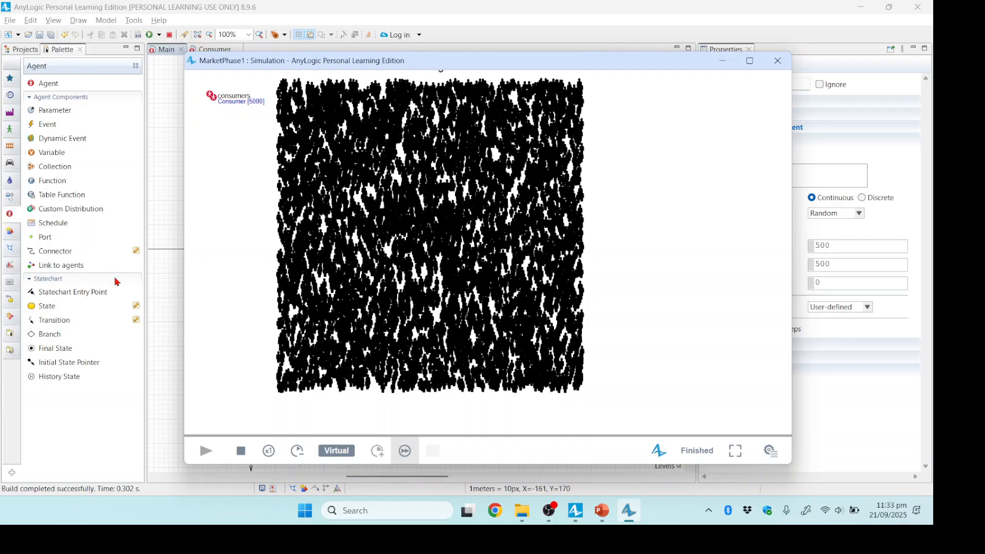
{"action": "left_click", "coordinate": [777, 62]}
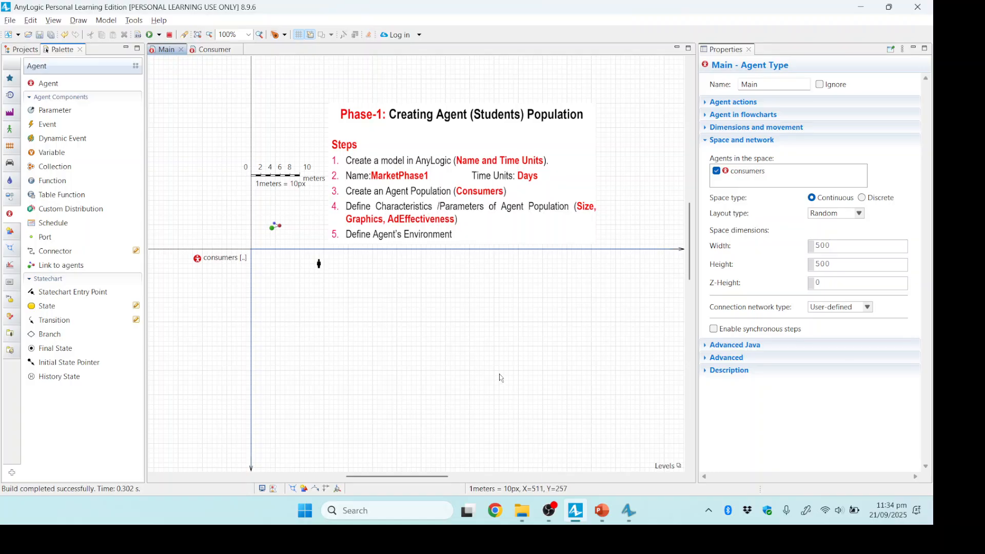
{"action": "left_click", "coordinate": [550, 511]}
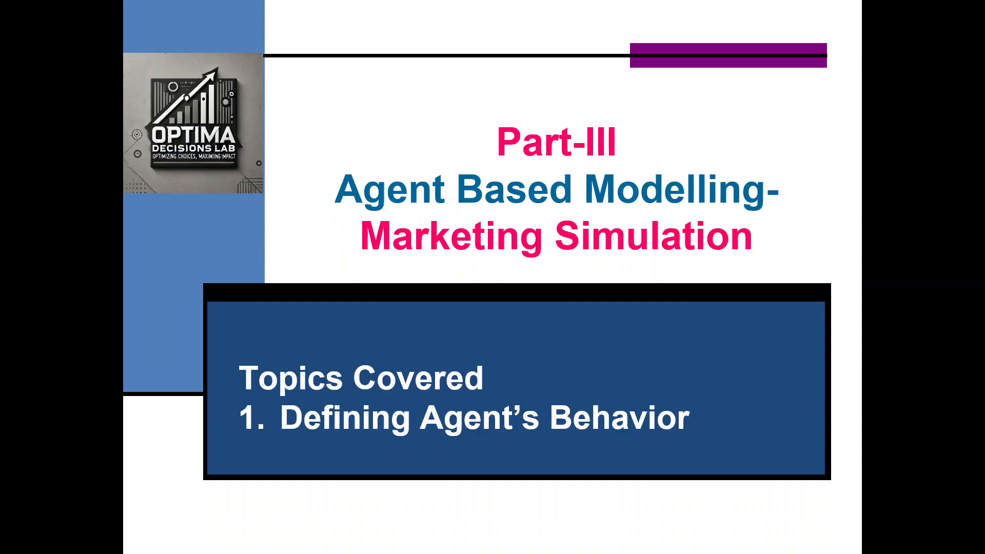
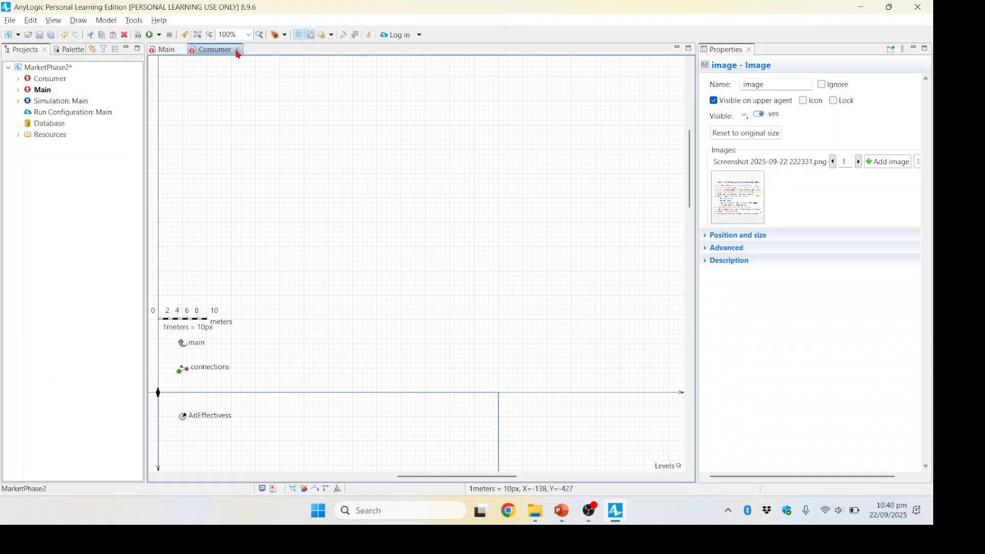
- Close the Consumer diagram and reopen it from the consumers population in Main of the MarketPhase2 model
{"action": "left_click", "coordinate": [238, 49]}
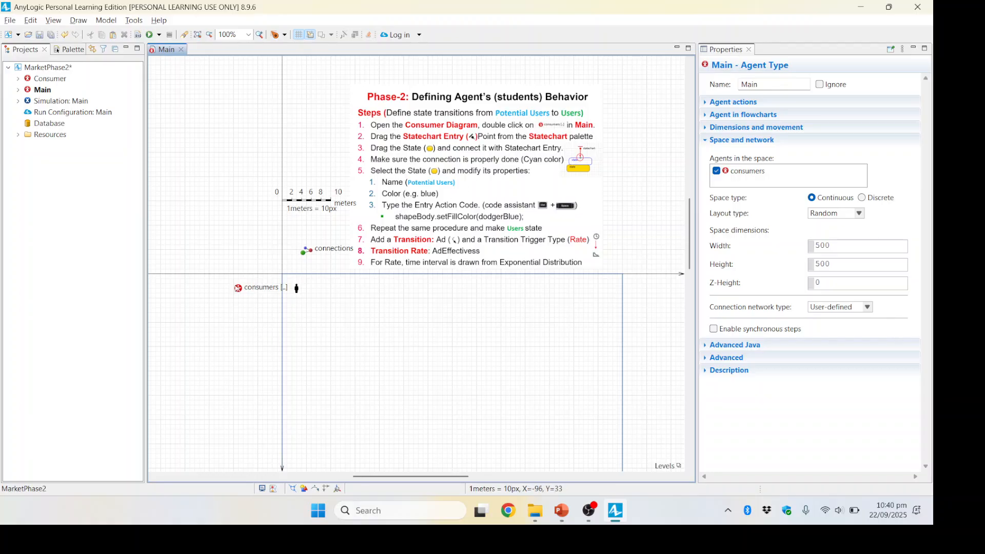
{"action": "left_click", "coordinate": [240, 292]}
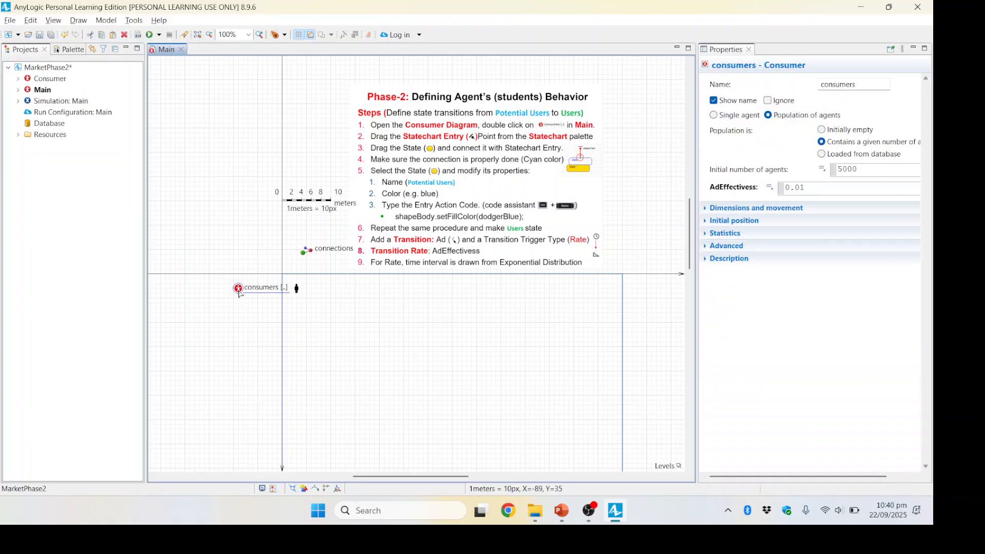
{"action": "double_click", "coordinate": [239, 289]}
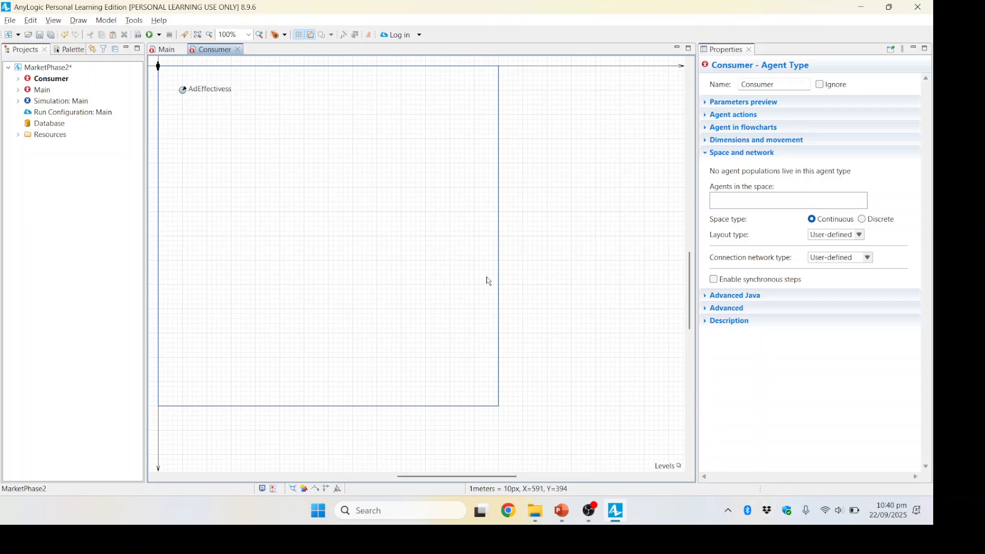
{"action": "scroll", "coordinate": [326, 256], "scroll_direction": "up", "scroll_amount": 3}
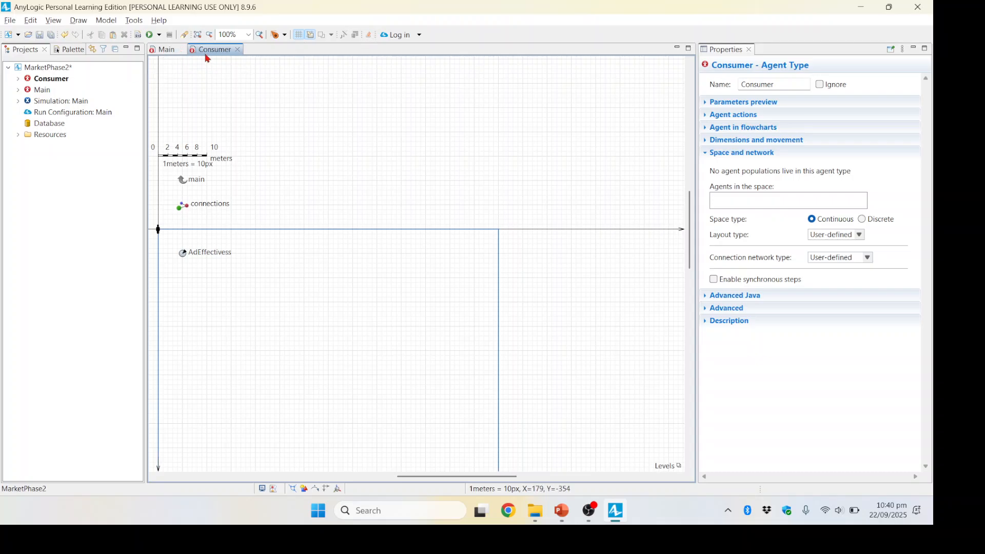
- Copy the Phase-2 instructions image from Main into the Consumer diagram and position it beside the connections element, above the horizontal axis
{"action": "left_click", "coordinate": [165, 54]}
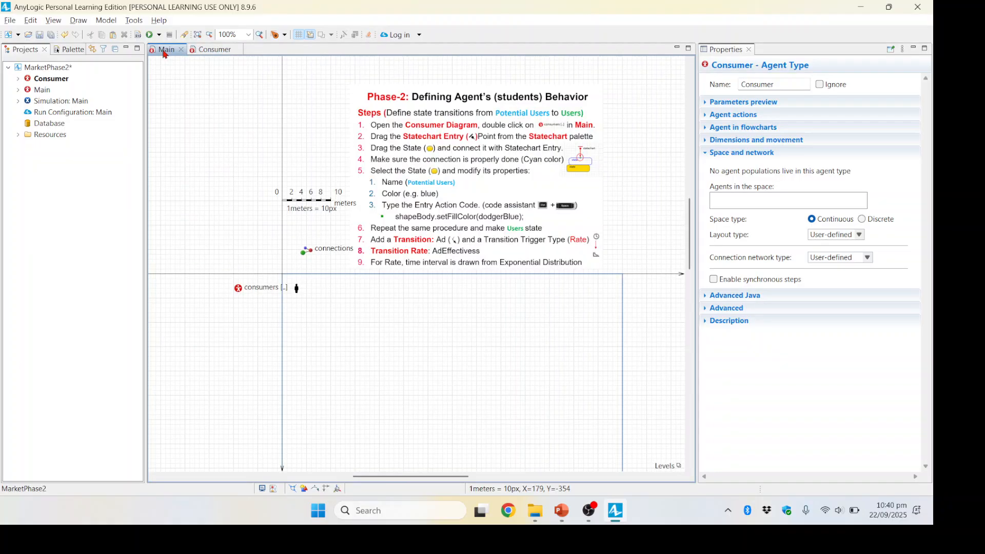
{"action": "left_click", "coordinate": [411, 155]}
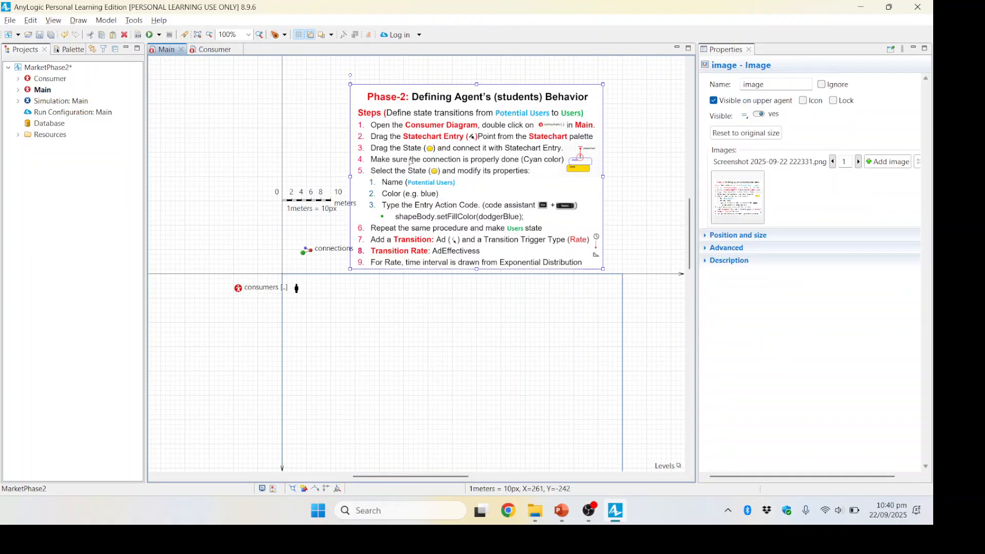
{"action": "left_click", "coordinate": [219, 51]}
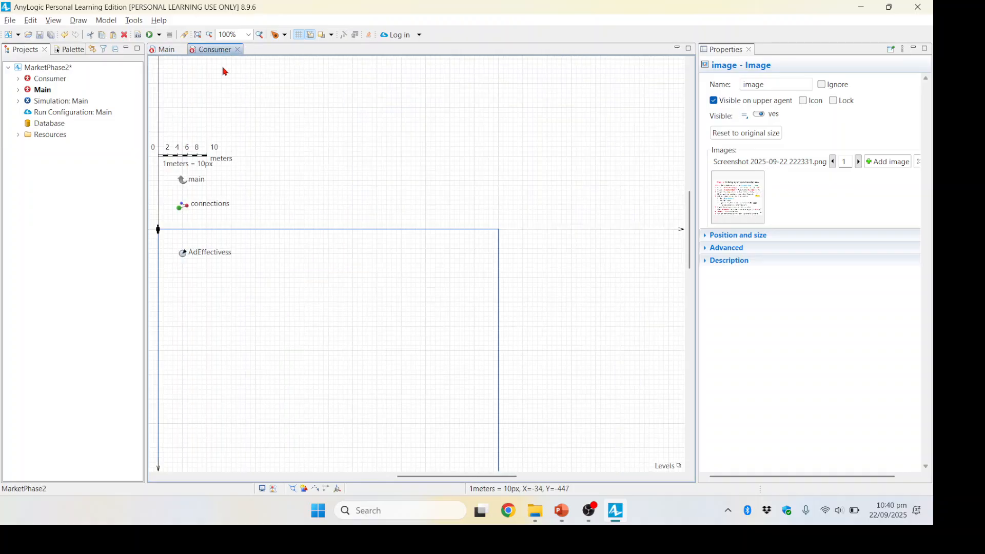
{"action": "left_click", "coordinate": [384, 190]}
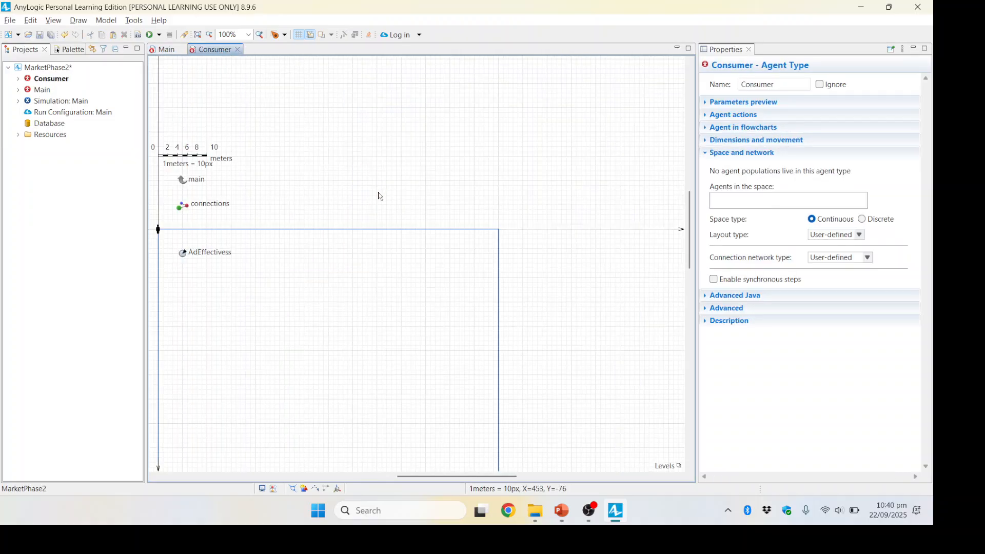
{"action": "key", "text": "ctrl+v"}
{"action": "left_click_drag", "start_coordinate": [506, 351], "coordinate": [367, 140]}
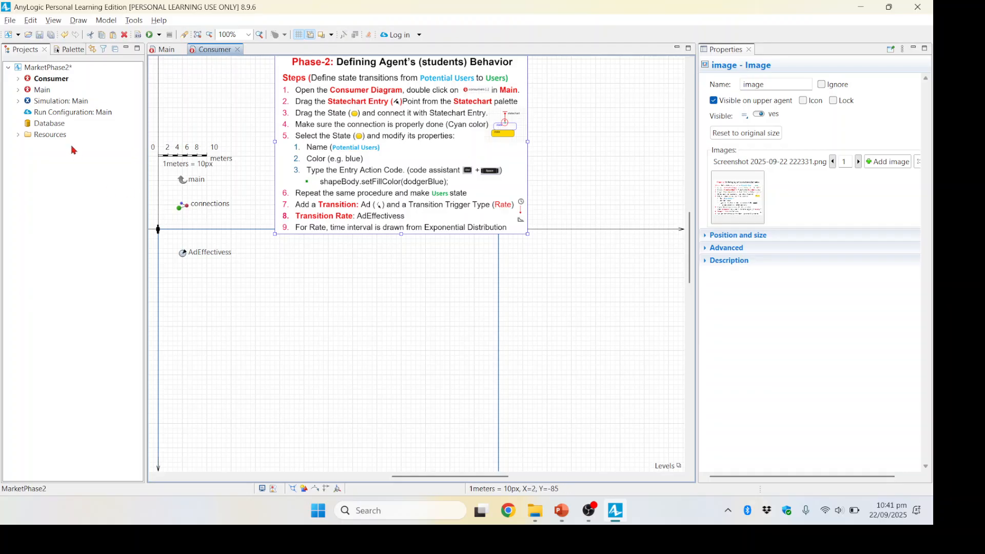
- Add a Statechart Entry Point to the Consumer diagram, to the right of the AdEffectivess parameter and below the instructions image
{"action": "left_click", "coordinate": [71, 50]}
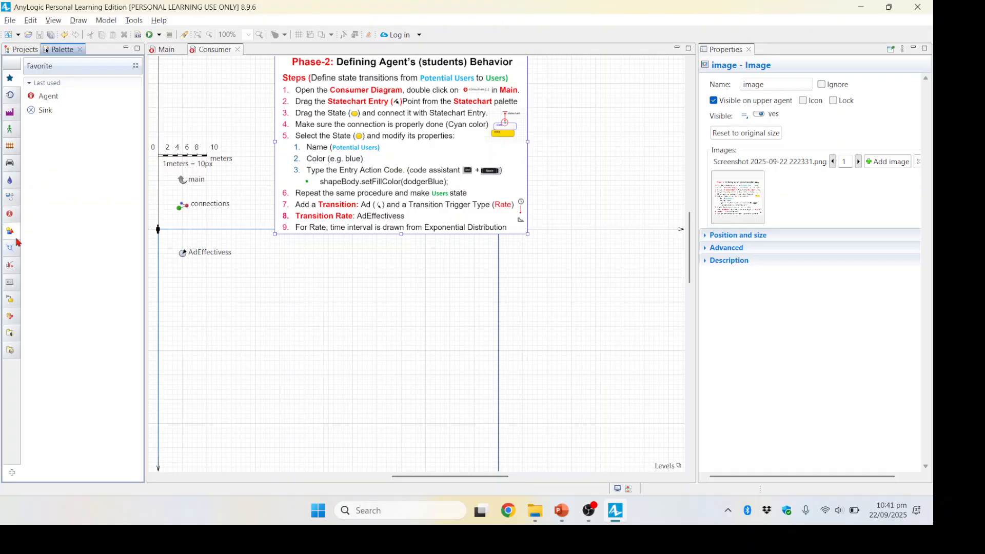
{"action": "mouse_move", "coordinate": [10, 303]}
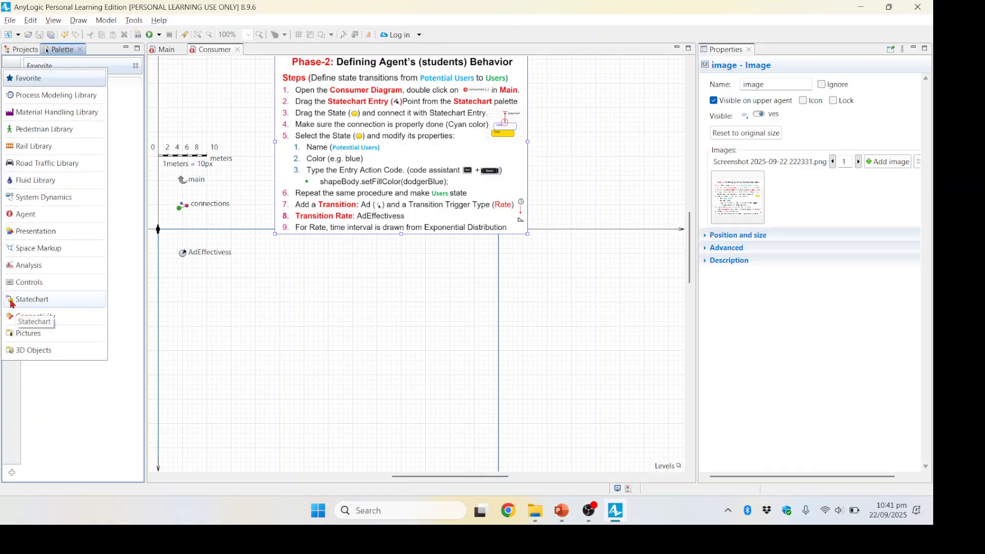
{"action": "left_click", "coordinate": [41, 303]}
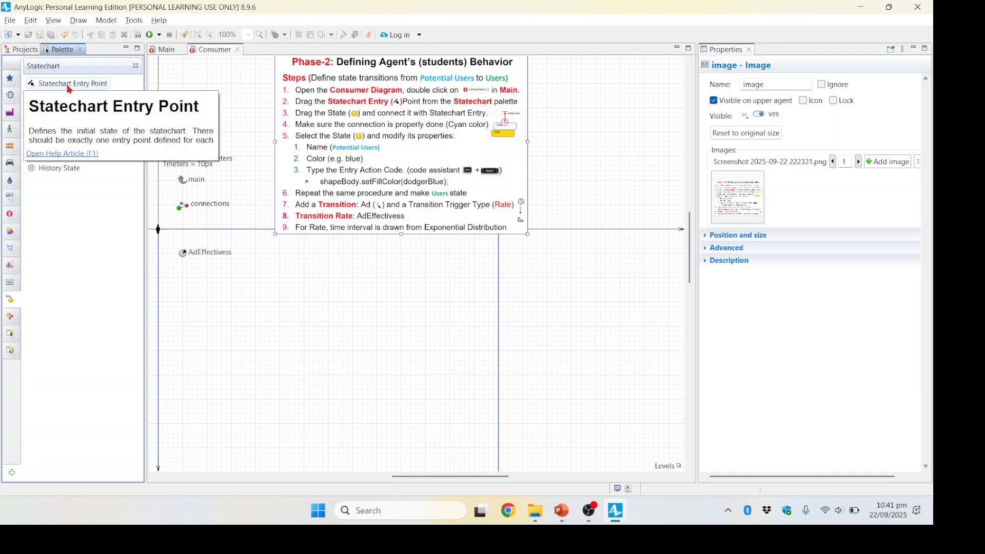
{"action": "left_click_drag", "start_coordinate": [68, 84], "coordinate": [304, 255]}
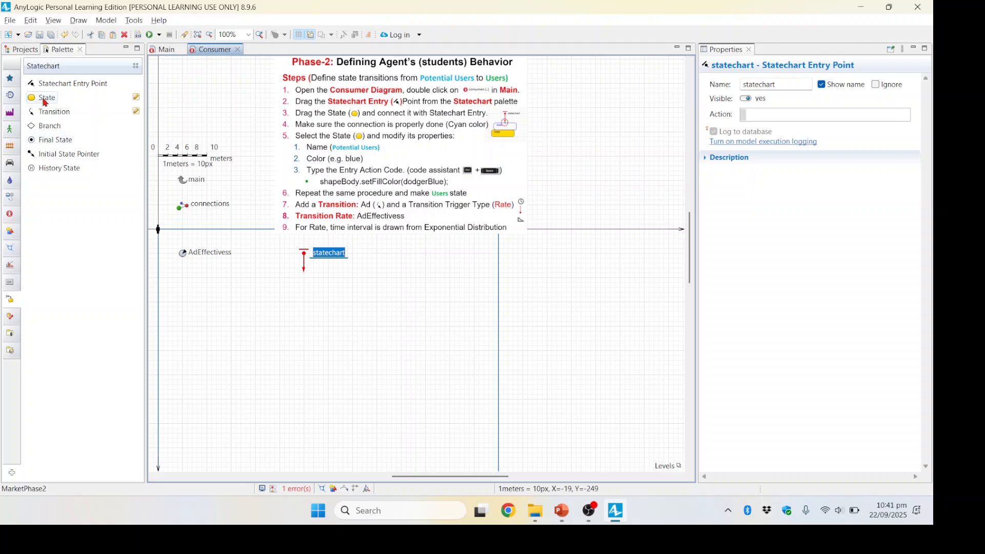
- Try connecting a state to the statechart entry point's arrow, and delete that state again
{"action": "left_click_drag", "start_coordinate": [45, 102], "coordinate": [283, 285]}
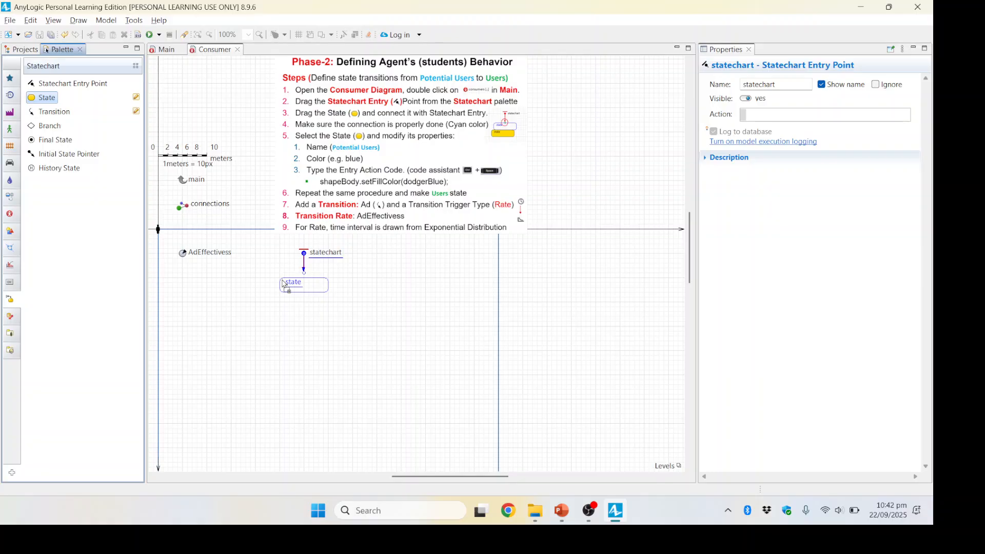
{"action": "left_click_drag", "start_coordinate": [283, 283], "coordinate": [284, 275]}
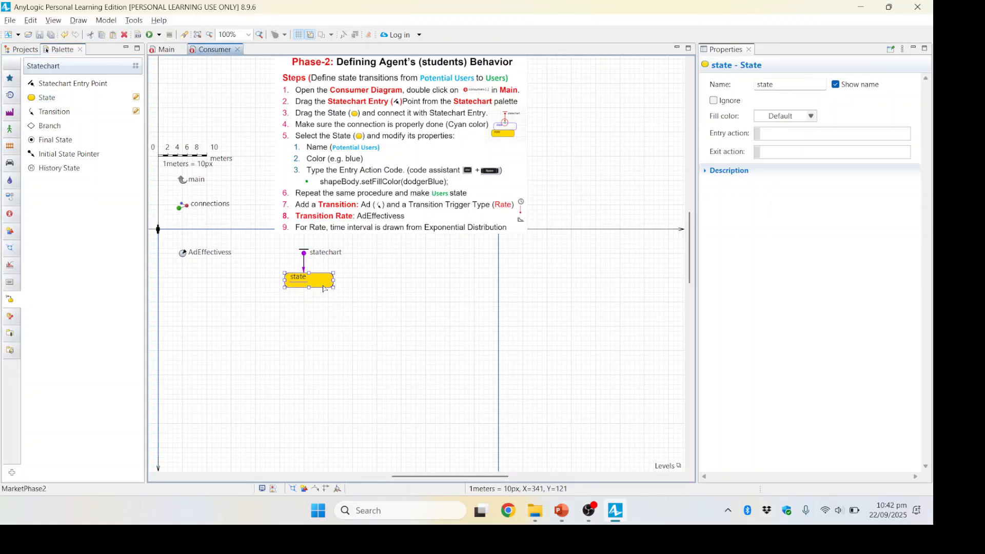
{"action": "mouse_move", "coordinate": [324, 286]}
{"action": "left_mouse_down"}
{"action": "mouse_move", "coordinate": [325, 302]}
{"action": "mouse_move", "coordinate": [323, 288]}
{"action": "left_mouse_up"}
{"action": "left_click", "coordinate": [322, 279]}
{"action": "key", "text": "Delete"}
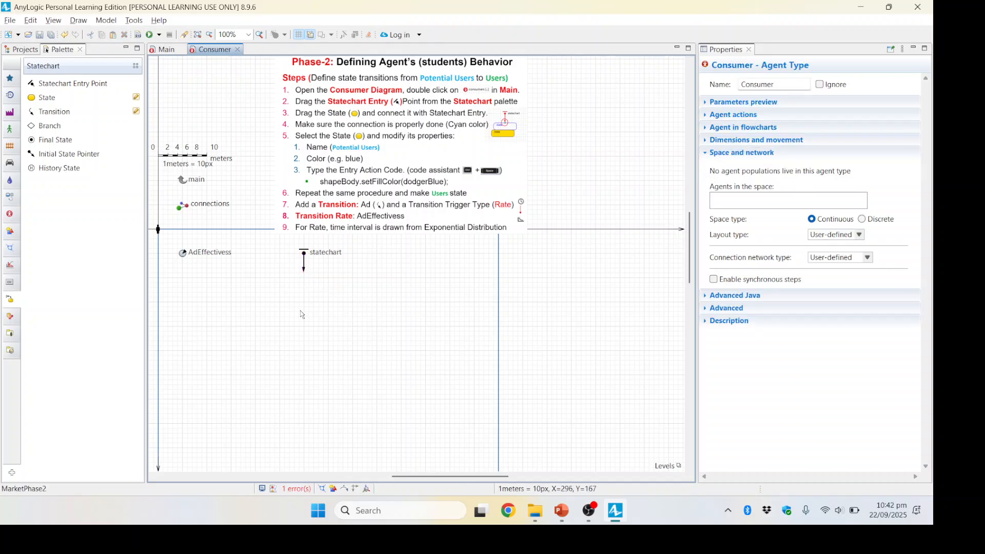
- Add a state directly beneath the statechart entry point so that the entry arrow connects to its upper edge
{"action": "left_click_drag", "start_coordinate": [48, 101], "coordinate": [287, 274]}
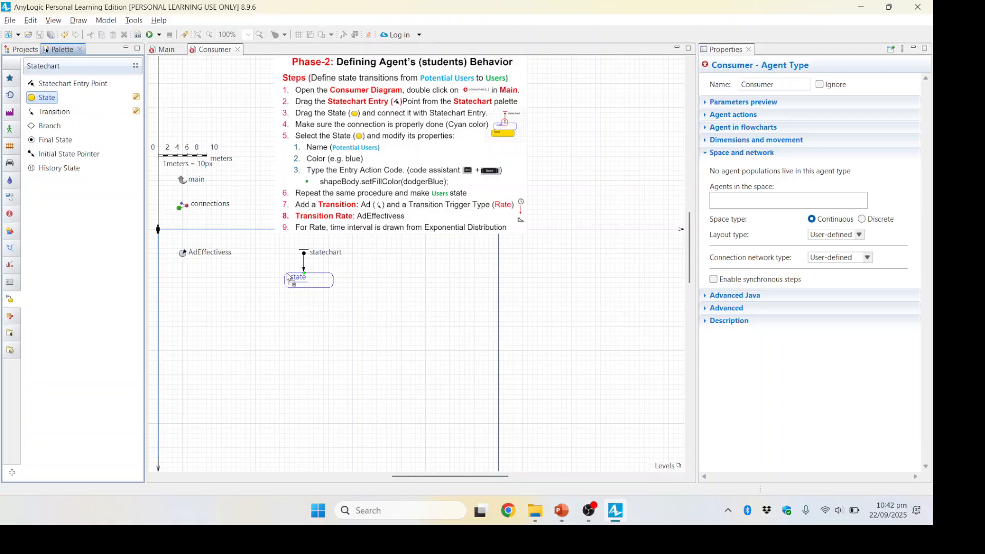
{"action": "left_click_drag", "start_coordinate": [289, 279], "coordinate": [288, 279]}
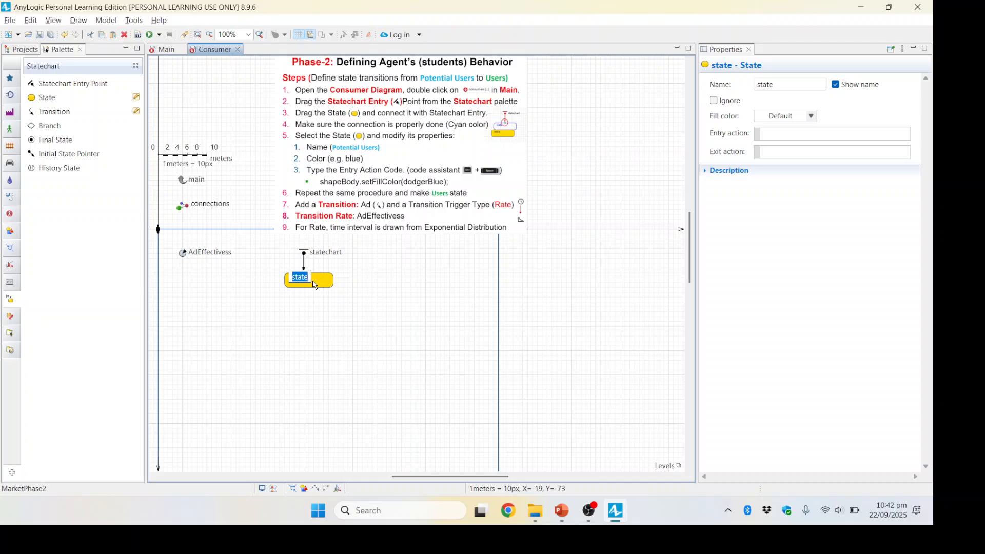
{"action": "key", "text": "Return"}
- Name the new state PotentialUser and set its fill color to dodgerBlue
{"action": "left_click_drag", "start_coordinate": [785, 86], "coordinate": [745, 81]}
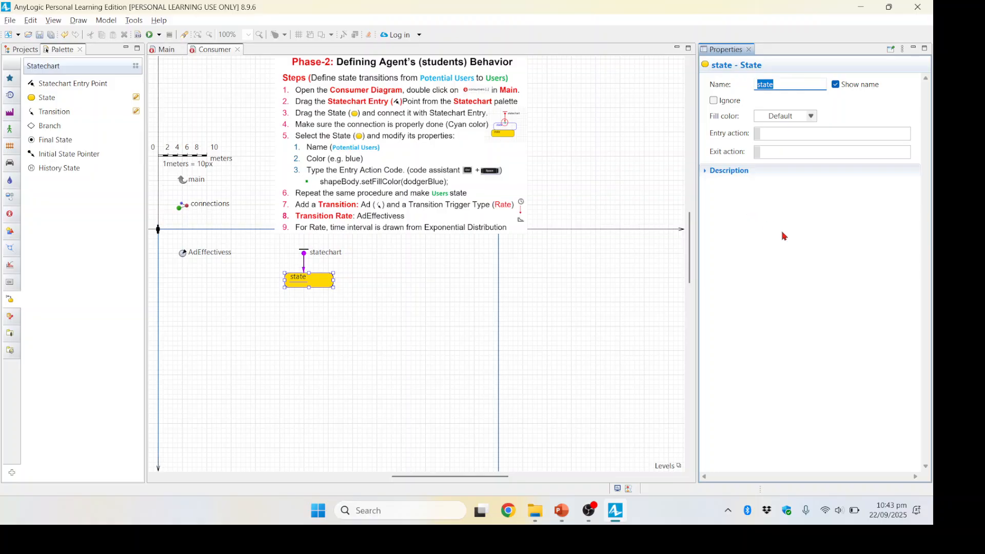
{"action": "type", "text": "PotentialUser"}
{"action": "left_click", "coordinate": [812, 119]}
{"action": "left_click", "coordinate": [812, 119]}
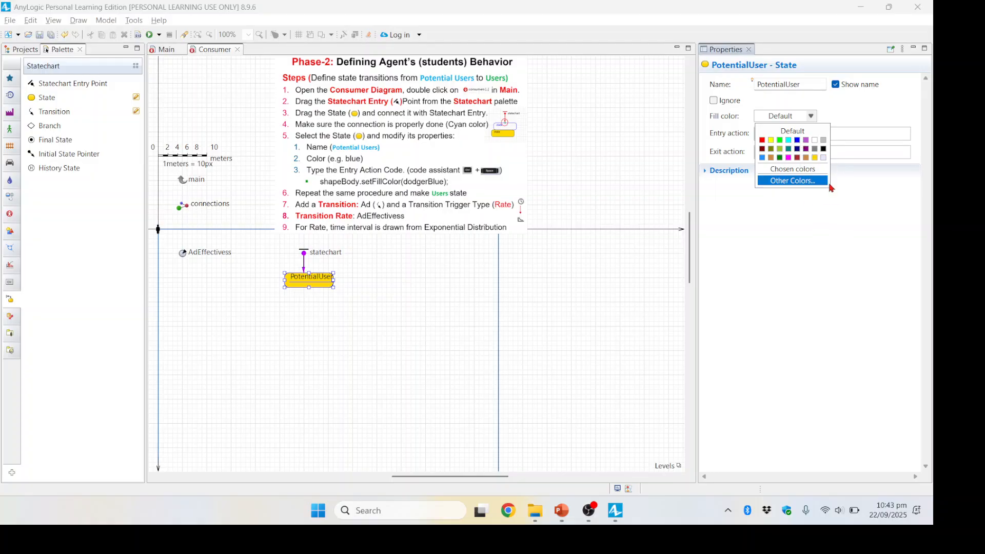
{"action": "left_click", "coordinate": [764, 158]}
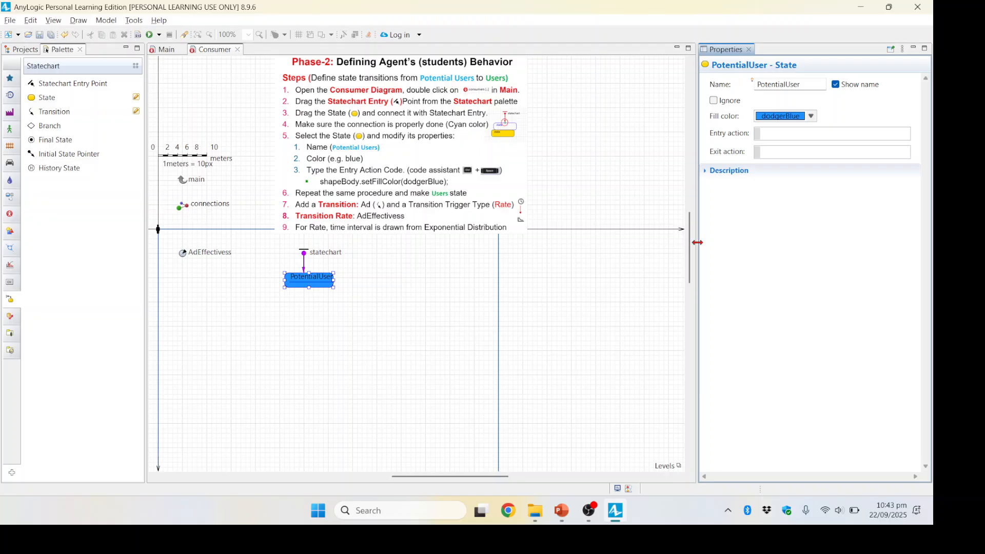
- Enter a shapeBody.setFillColor call as the PotentialUser state's entry action, using code completion
{"action": "left_click", "coordinate": [778, 133]}
{"action": "key", "text": "ctrl+space"}
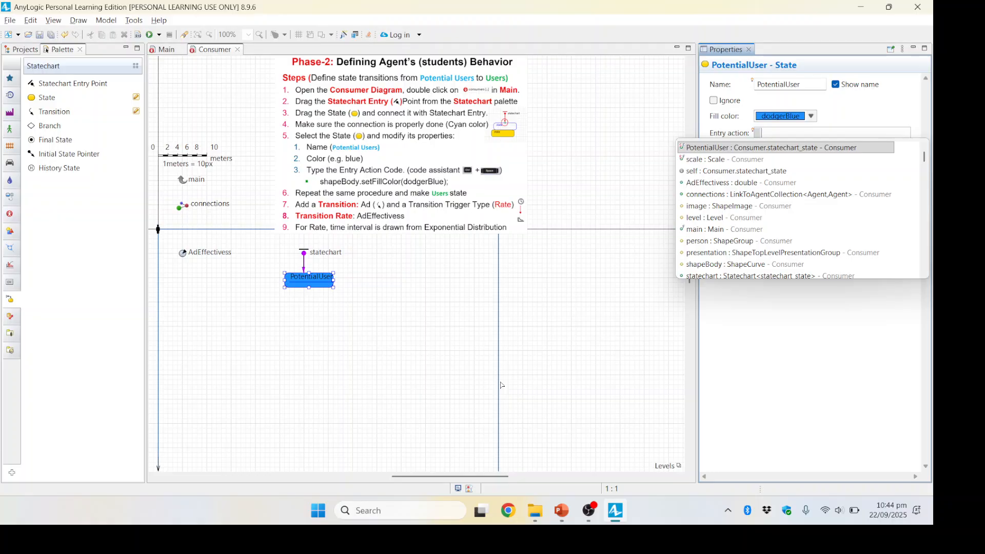
{"action": "type", "text": "s"}
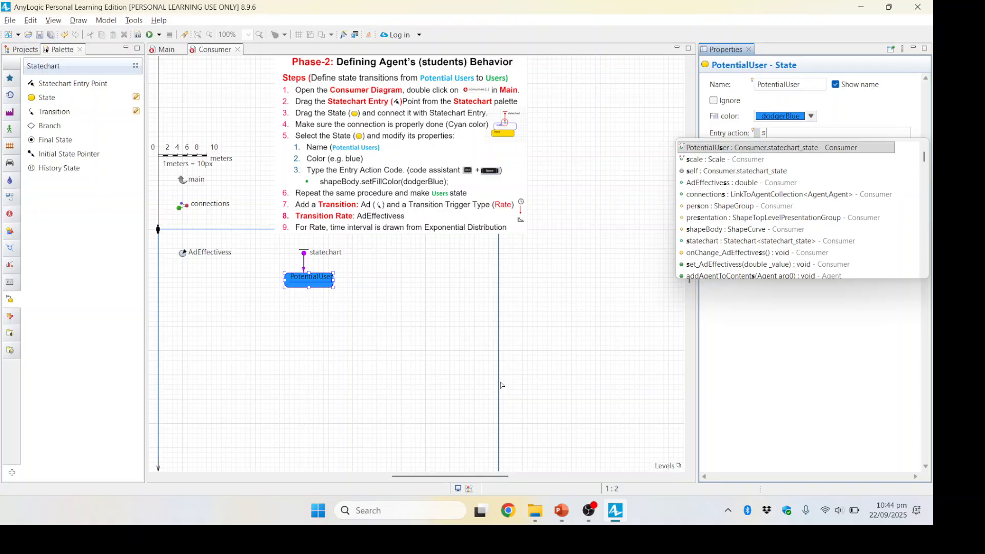
{"action": "type", "text": "ha"}
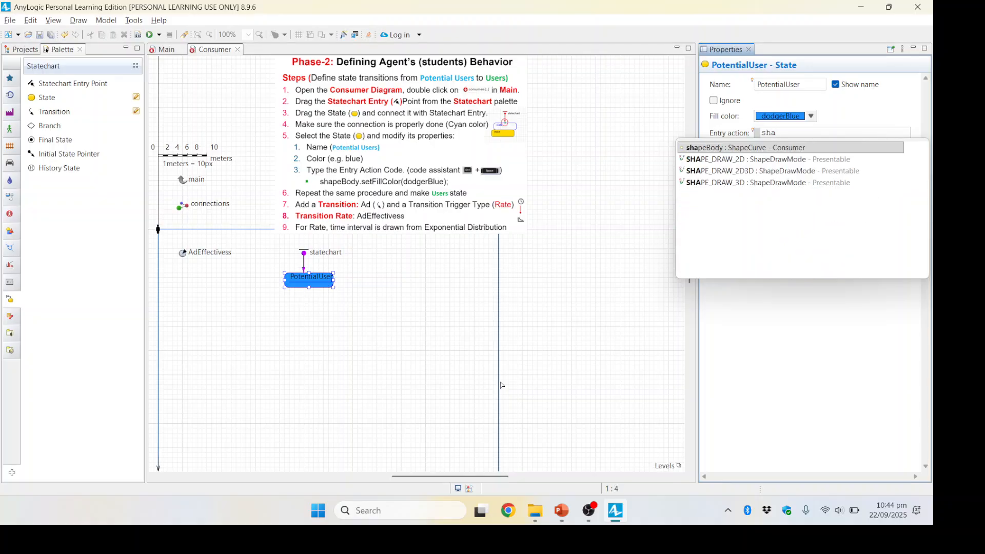
{"action": "type", "text": "pe"}
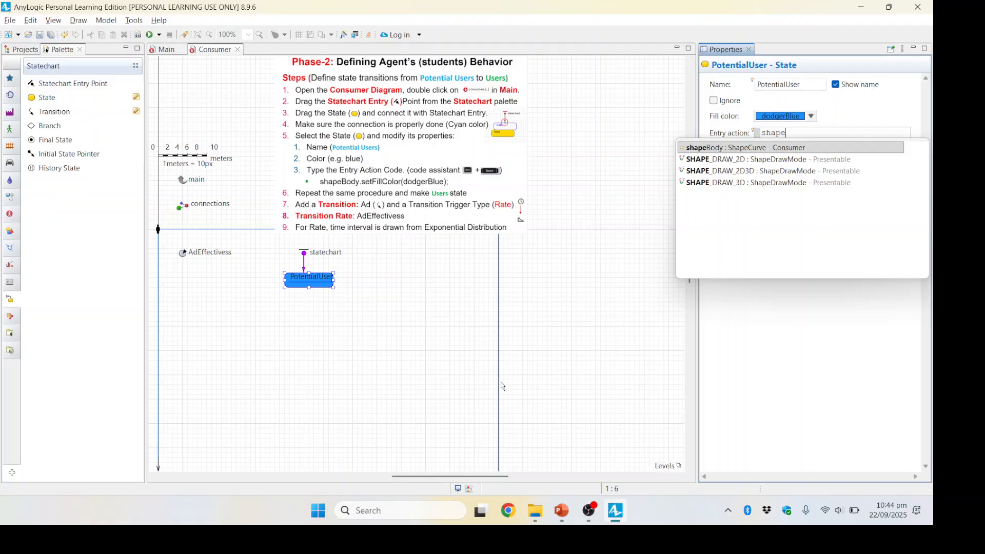
{"action": "type", "text": "Body"}
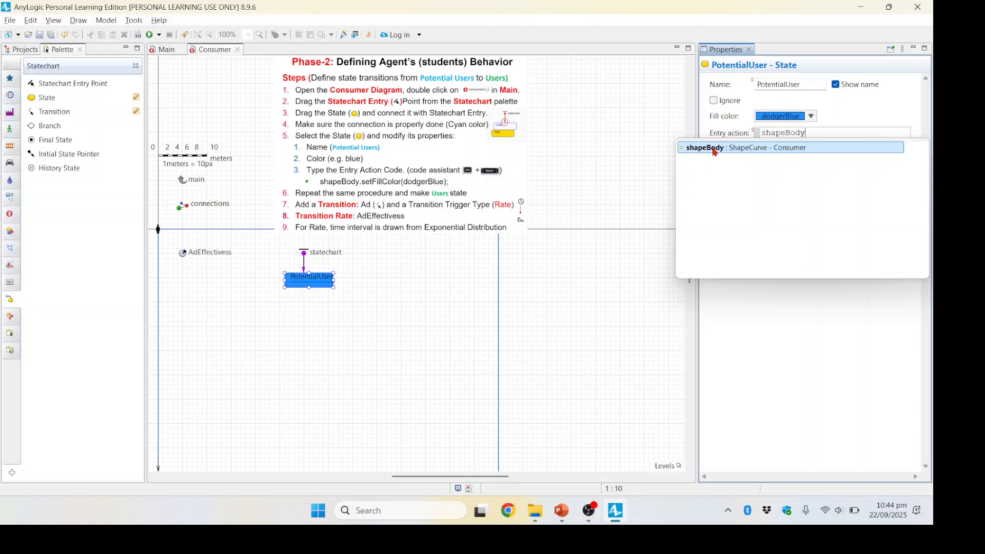
{"action": "double_click", "coordinate": [714, 151]}
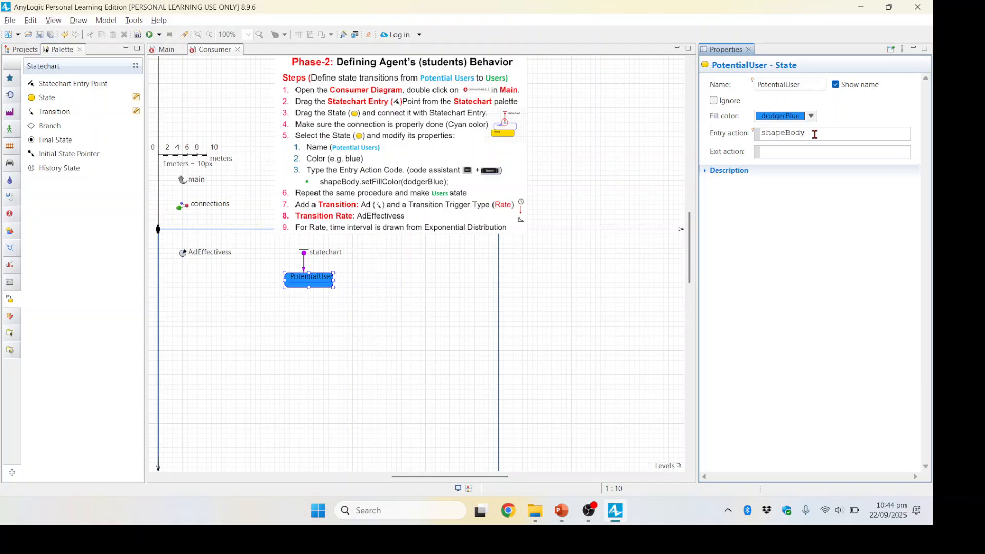
{"action": "type", "text": "."}
{"action": "key", "text": "ctrl"}
{"action": "key", "text": "ctrl+space"}
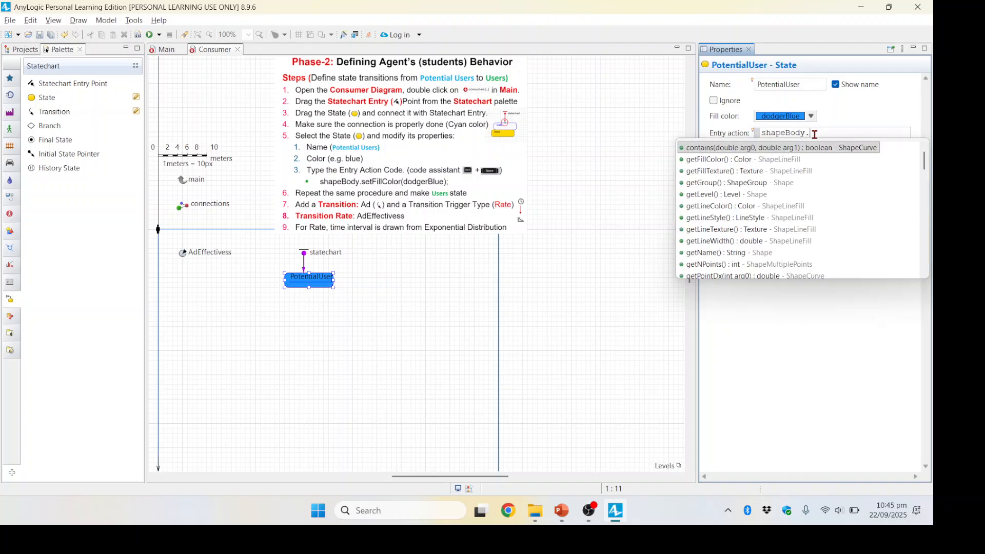
{"action": "type", "text": "set"}
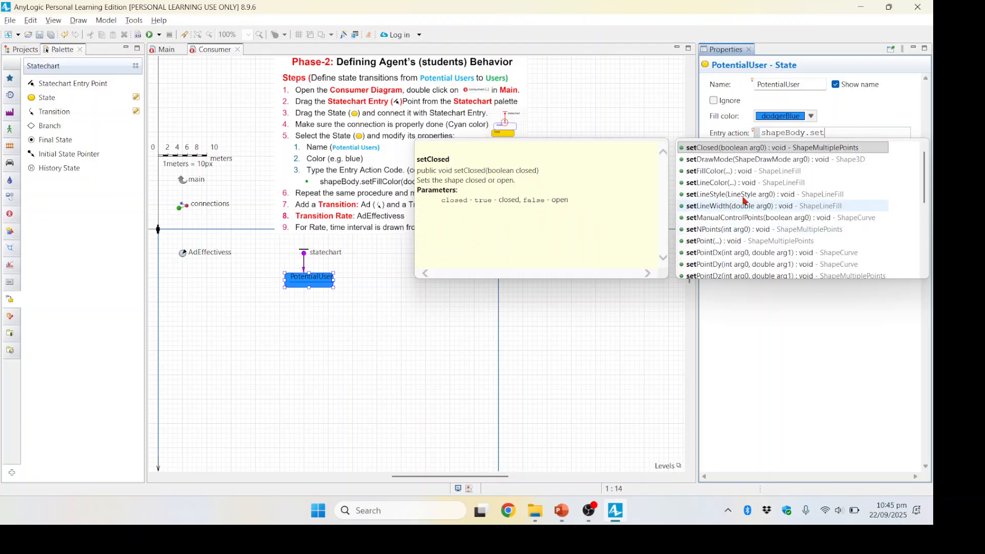
{"action": "double_click", "coordinate": [708, 173]}
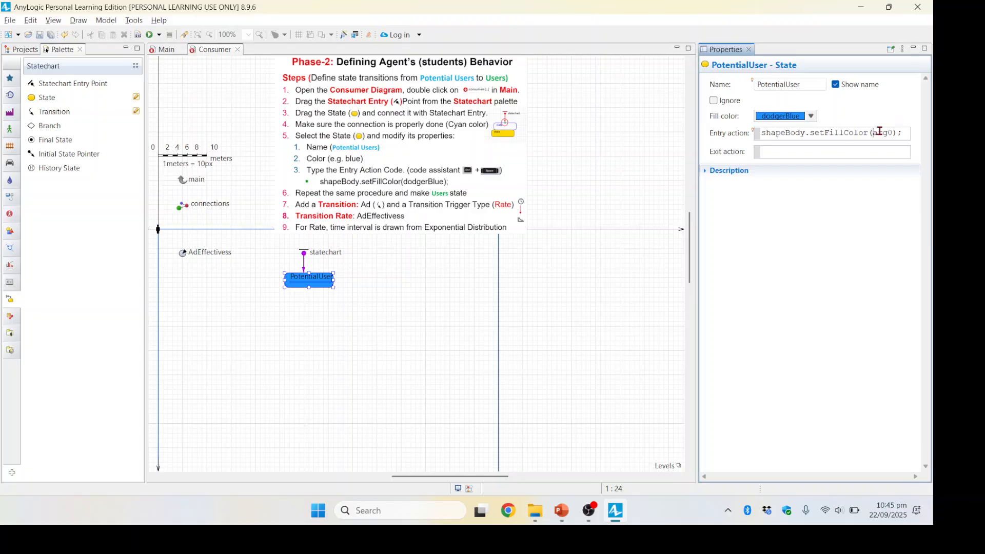
- Replace the placeholder argument of setFillColor in PotentialUser's entry action with dodgerBlue
{"action": "left_click_drag", "start_coordinate": [876, 133], "coordinate": [894, 133]}
{"action": "left_click", "coordinate": [893, 133]}
{"action": "key", "text": "BackSpace"}
{"action": "key", "text": "BackSpace"}
{"action": "key", "text": "BackSpace"}
{"action": "key", "text": "BackSpace"}
{"action": "type", "text": "dodger"}
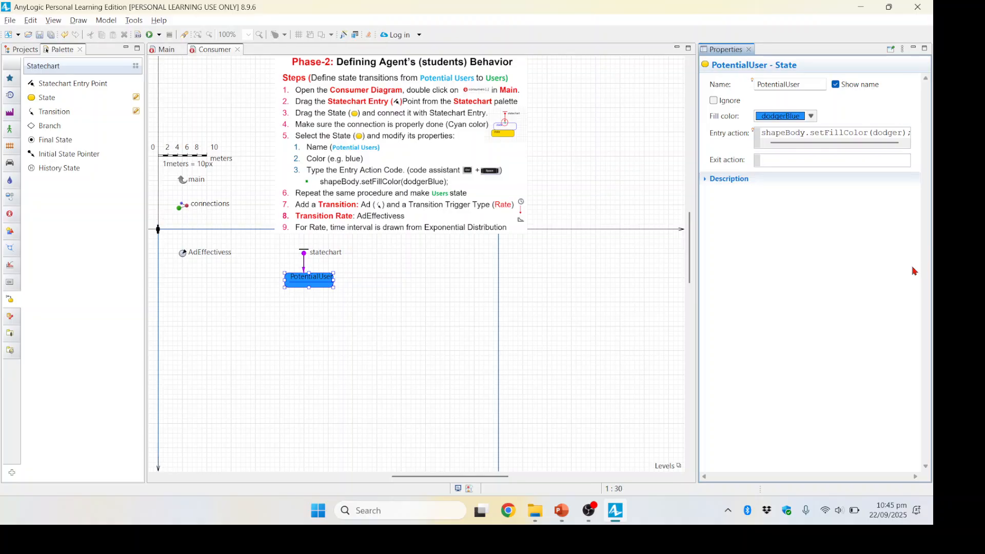
{"action": "type", "text": "Blue"}
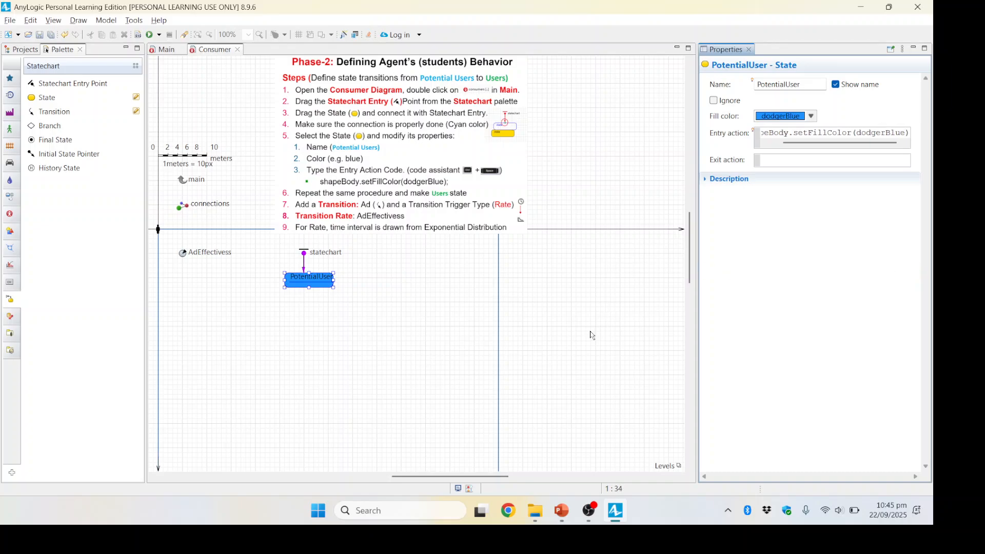
- Leave the entry action code, reselect the PotentialUser state and build the model to check for errors
{"action": "left_click", "coordinate": [441, 280]}
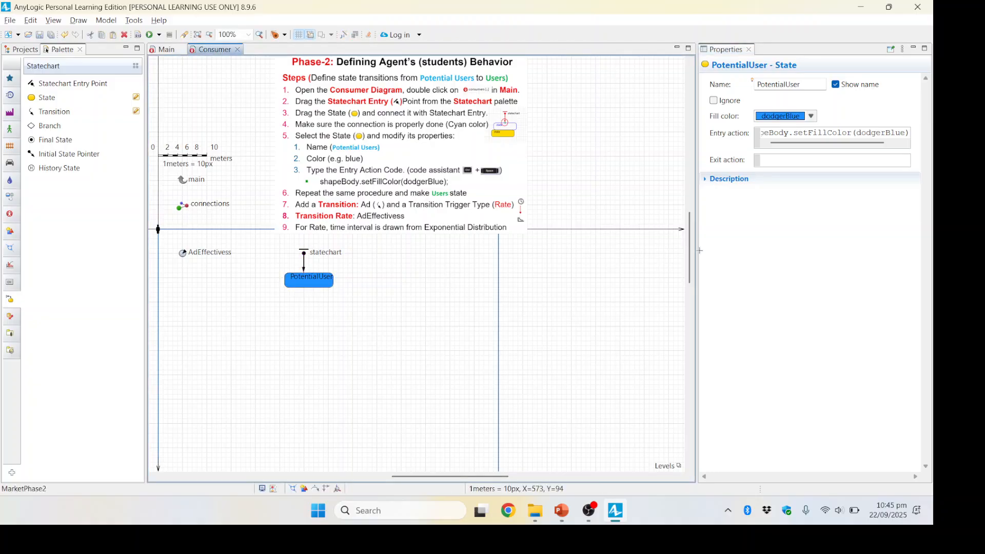
{"action": "left_click", "coordinate": [309, 281]}
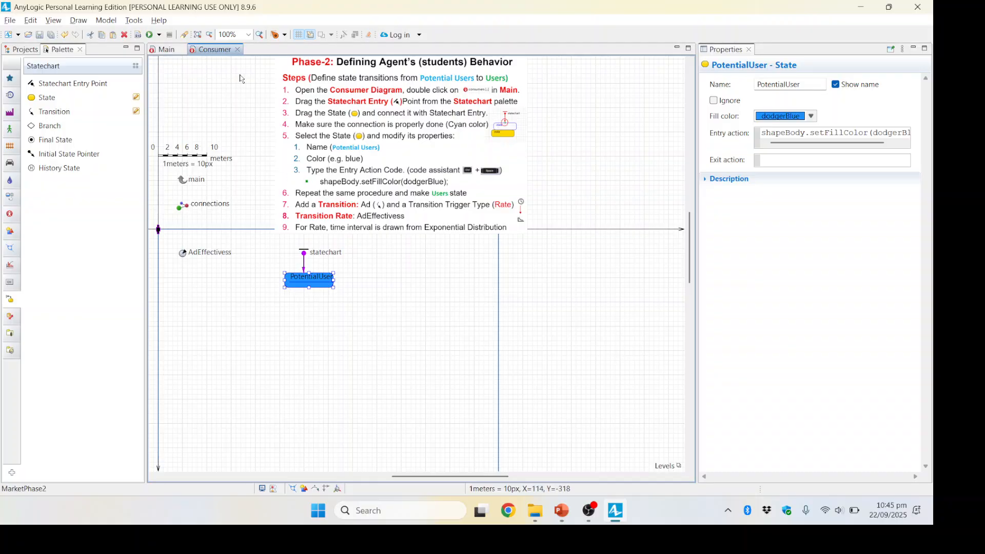
{"action": "left_click", "coordinate": [138, 36]}
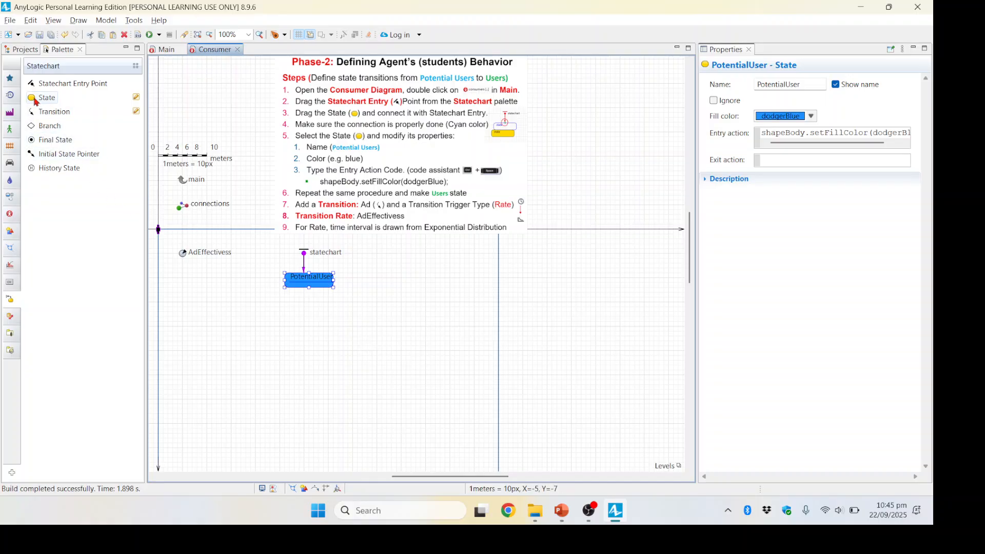
- Add a second state beneath PotentialUser, name it User and set its fill color to lime
{"action": "left_click_drag", "start_coordinate": [41, 97], "coordinate": [287, 324]}
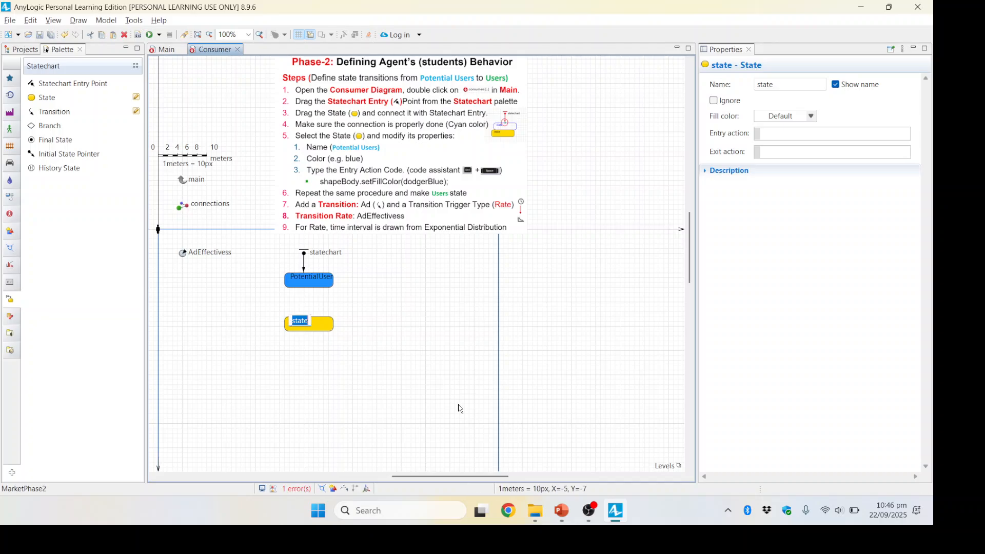
{"action": "double_click", "coordinate": [771, 84]}
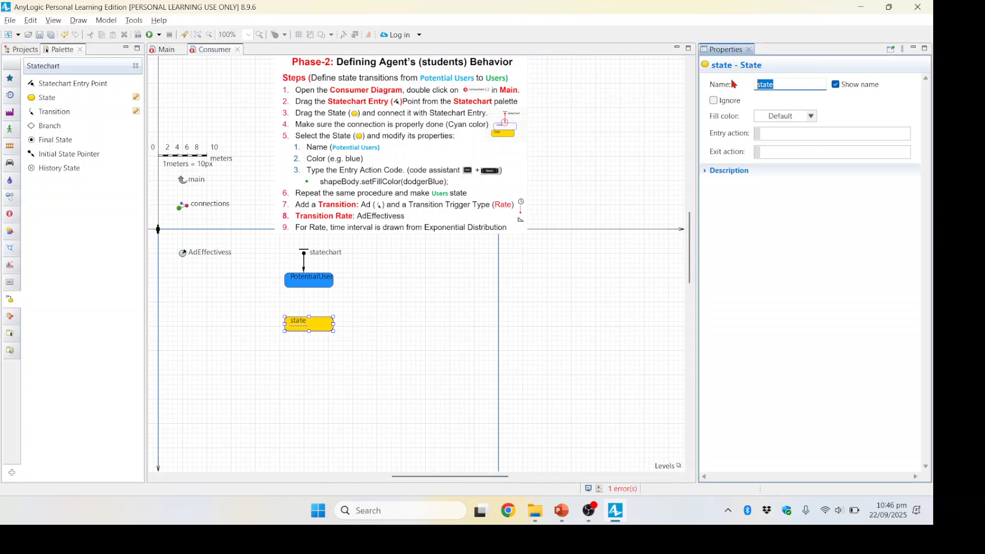
{"action": "type", "text": "User"}
{"action": "left_click", "coordinate": [810, 117]}
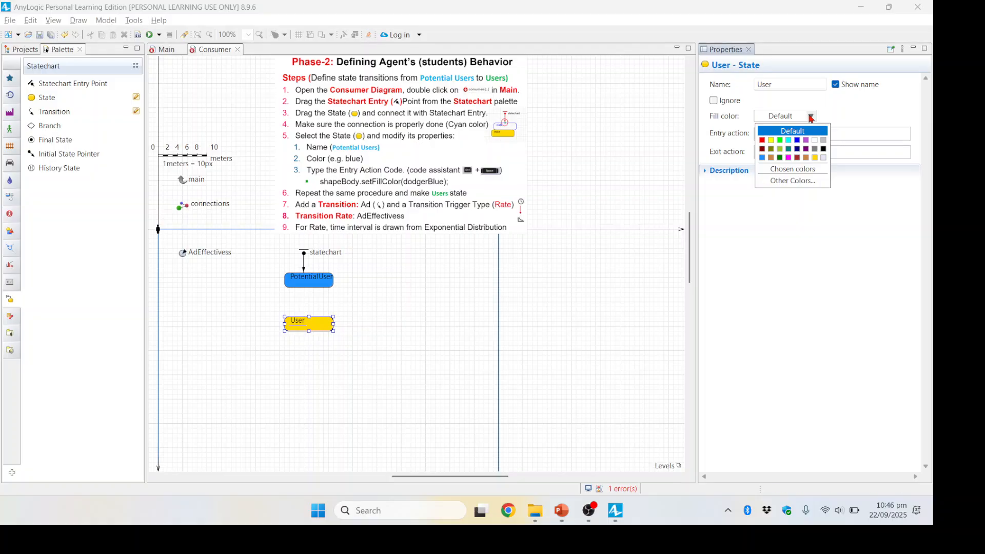
{"action": "left_click", "coordinate": [779, 140]}
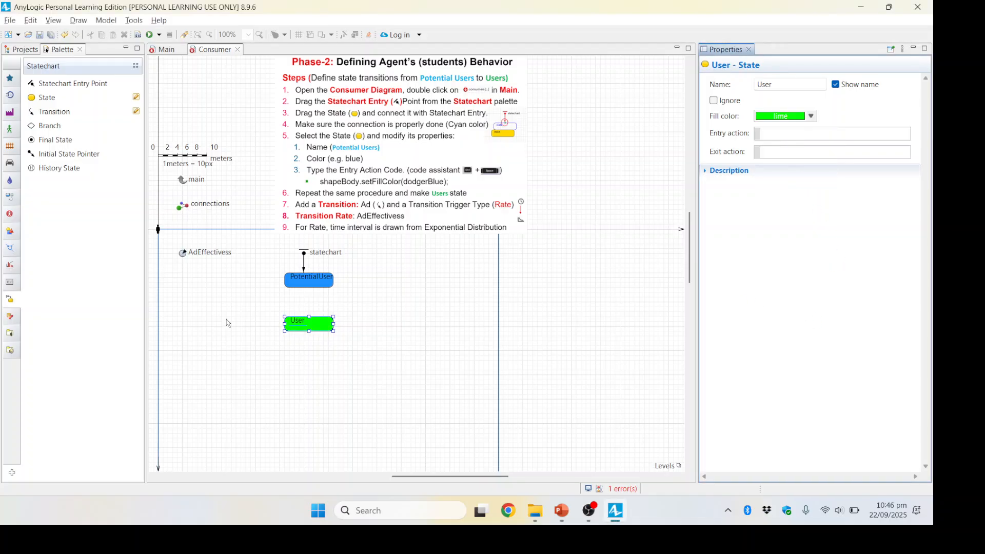
- Insert a shapeBody.setFillColor call as the User state's entry action, using code completion
{"action": "left_click", "coordinate": [782, 132]}
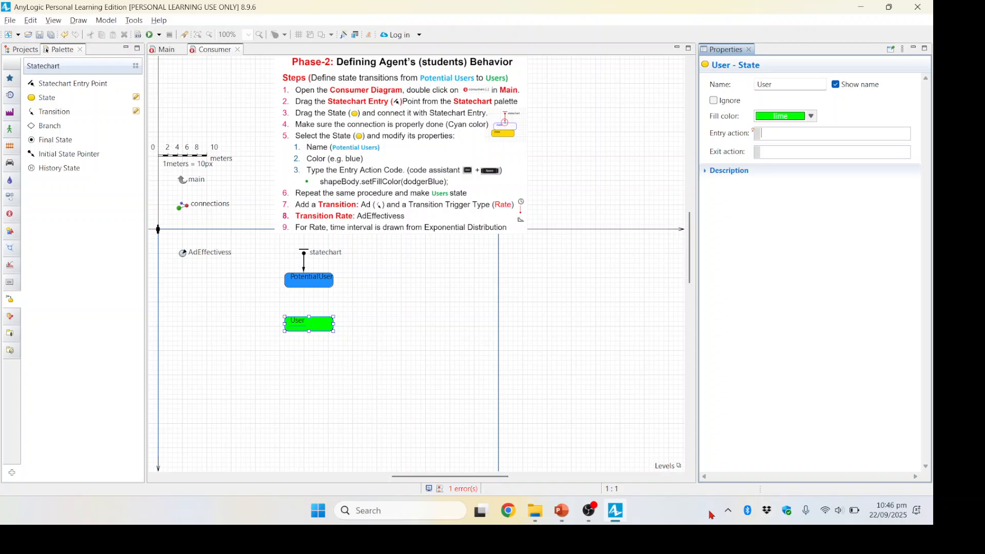
{"action": "key", "text": "ctrl+space"}
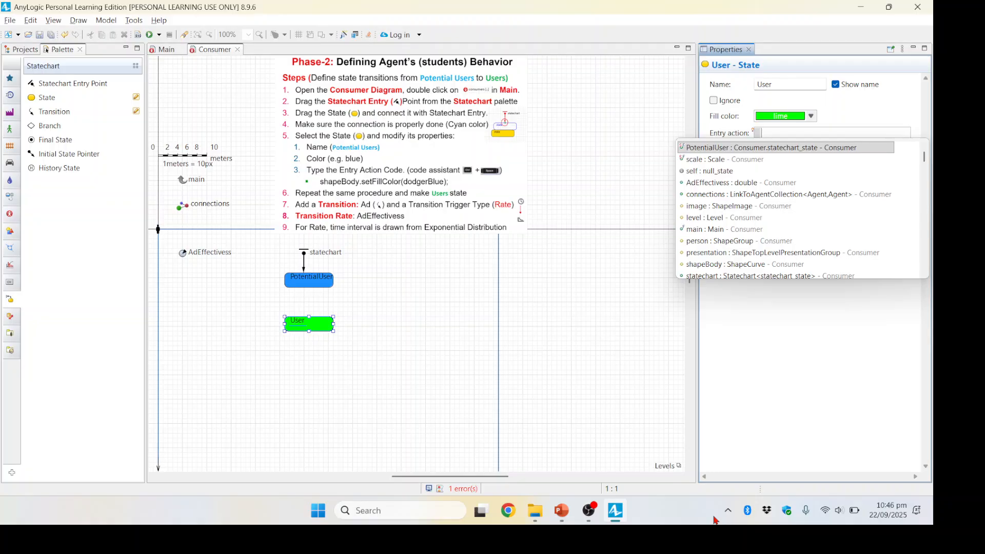
{"action": "type", "text": "sha"}
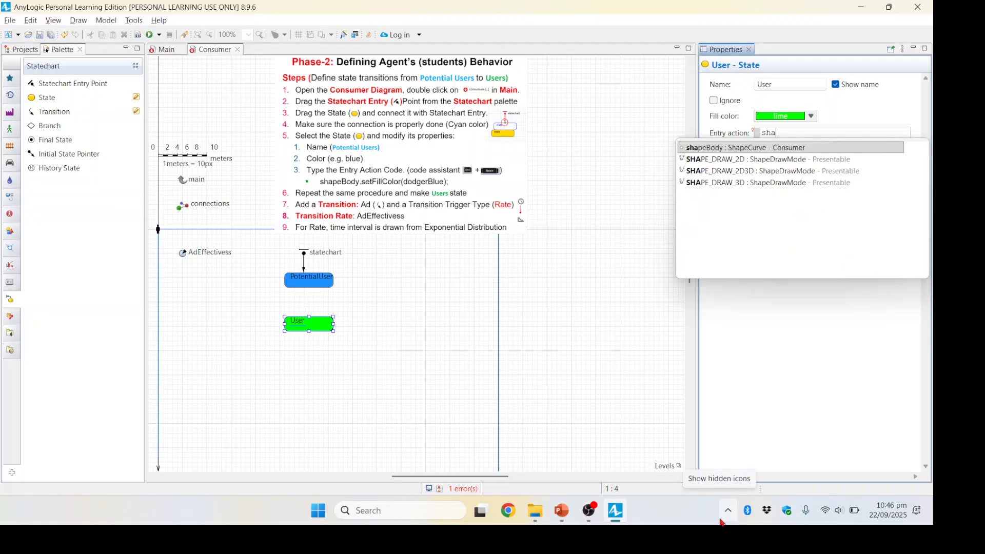
{"action": "type", "text": "peB"}
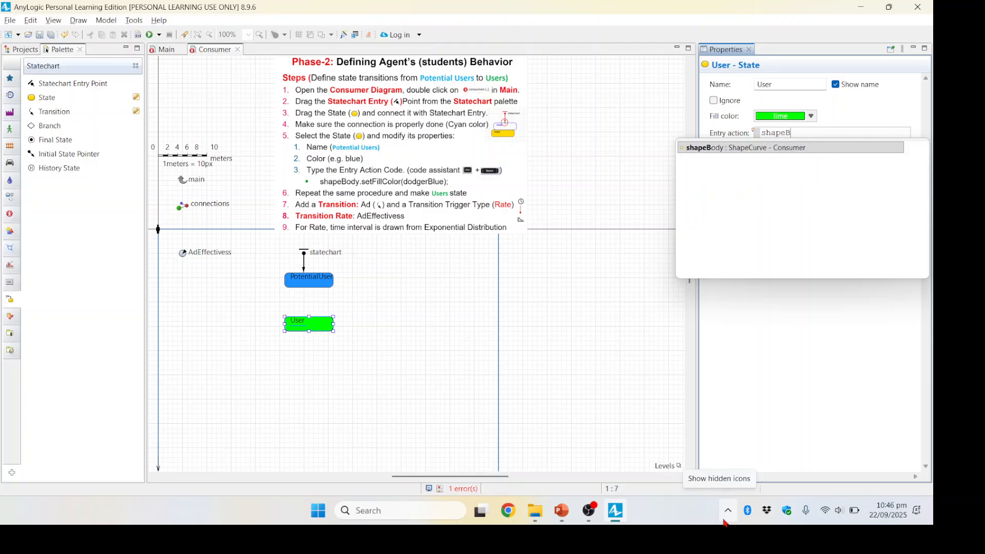
{"action": "double_click", "coordinate": [760, 147]}
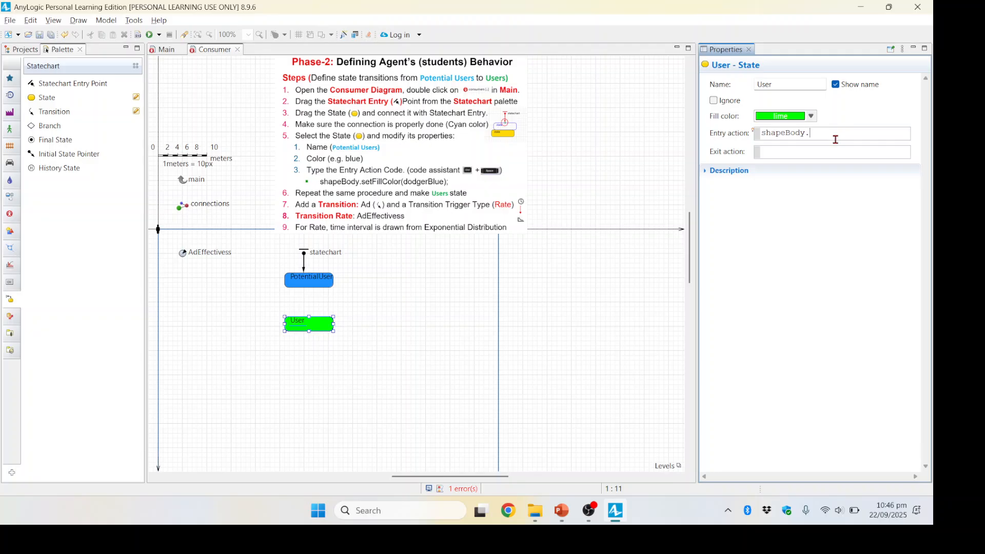
{"action": "type", "text": ".set"}
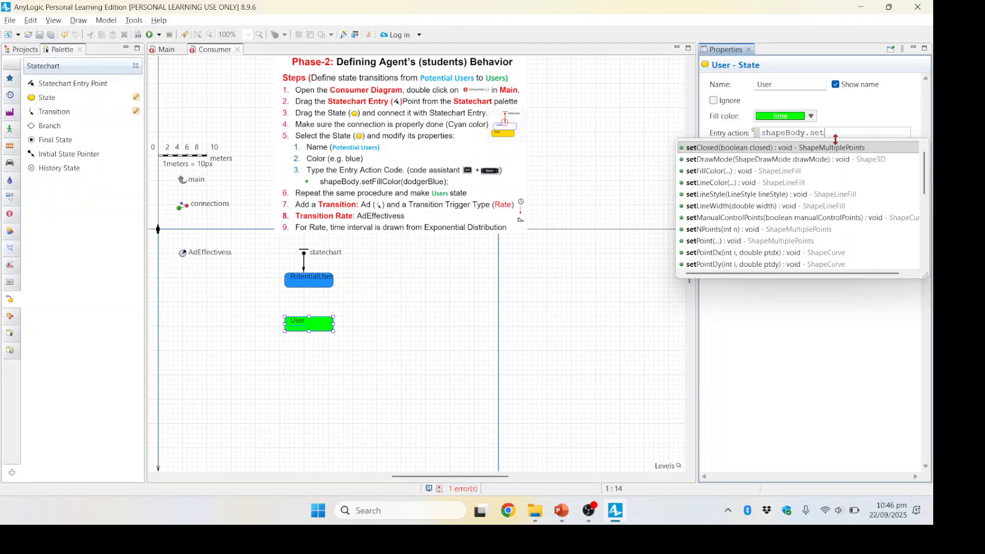
{"action": "type", "text": "Fi"}
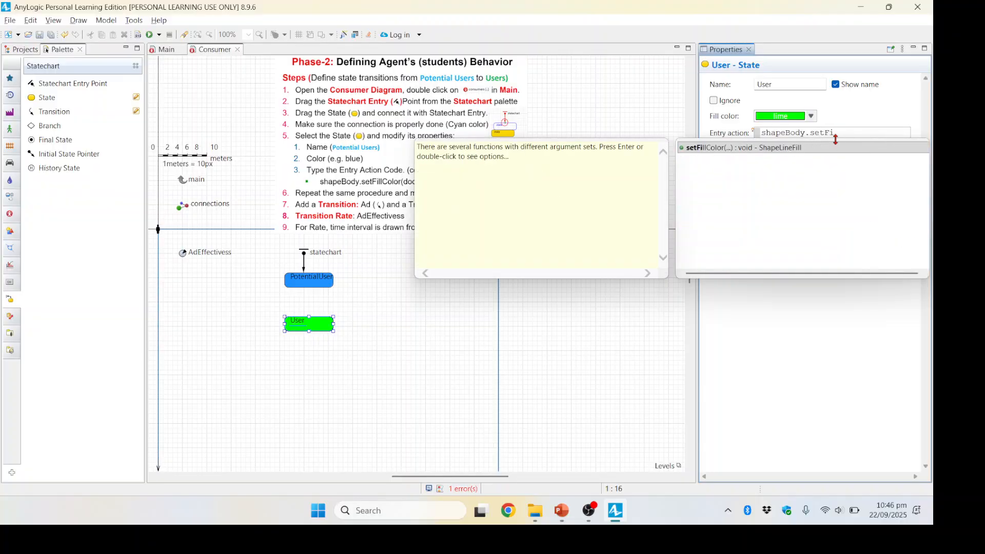
{"action": "double_click", "coordinate": [775, 147]}
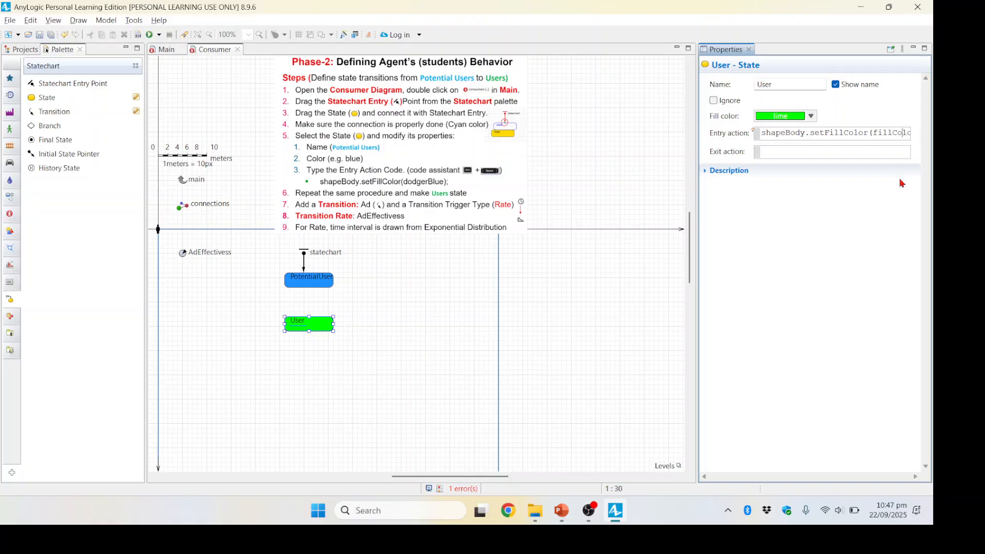
- Delete the setFillColor call from the User state's entry action, keeping only shapeBody and the dot
{"action": "key", "text": "Right"}
{"action": "key", "text": "Right"}
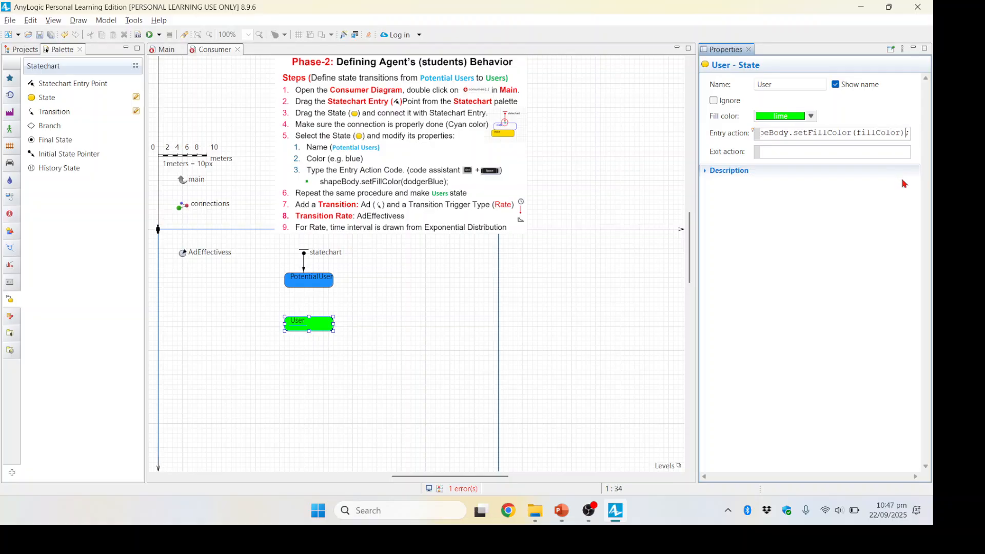
{"action": "key", "text": "Left"}
{"action": "key", "text": "shift+Left"}
{"action": "key", "text": "shift+Left"}
{"action": "key", "text": "shift+Left"}
{"action": "key", "text": "shift+Left"}
{"action": "key", "text": "shift+Left"}
{"action": "key", "text": "shift+Left"}
{"action": "key", "text": "shift+Left"}
{"action": "key", "text": "shift+Left"}
{"action": "key", "text": "End"}
{"action": "key", "text": "Left"}
{"action": "key", "text": "shift+Left"}
{"action": "key", "text": "shift+Left"}
{"action": "key", "text": "shift+Left"}
{"action": "key", "text": "shift+Left"}
{"action": "key", "text": "shift+Left"}
{"action": "key", "text": "shift+Left"}
{"action": "key", "text": "shift+Left"}
{"action": "key", "text": "shift+Left"}
{"action": "key", "text": "shift+Left"}
{"action": "key", "text": "shift+Left"}
{"action": "key", "text": "shift+Left"}
{"action": "key", "text": "shift+Left"}
{"action": "key", "text": "shift+Left"}
{"action": "key", "text": "shift+Left"}
{"action": "key", "text": "shift+Left"}
{"action": "key", "text": "shift+Left"}
{"action": "key", "text": "shift+Left"}
{"action": "key", "text": "shift+Left"}
{"action": "key", "text": "shift+Left"}
{"action": "key", "text": "shift+Left"}
{"action": "key", "text": "shift+Left"}
{"action": "key", "text": "shift+Left"}
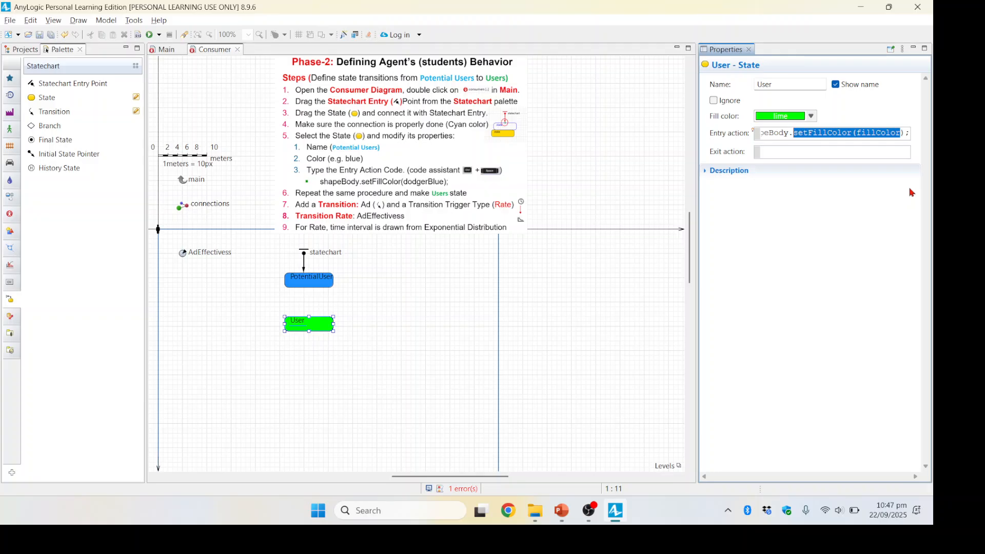
{"action": "key", "text": "BackSpace"}
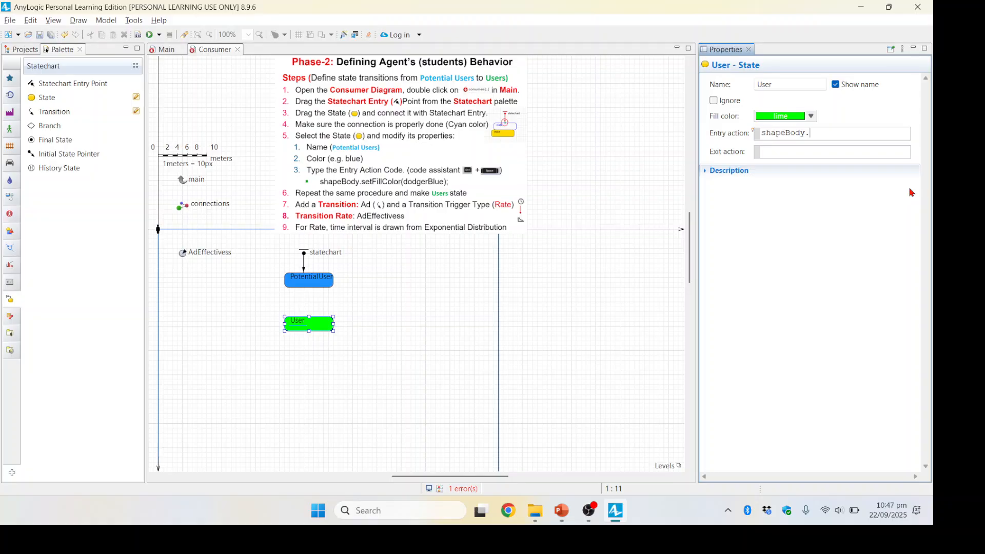
- Complete the User state's entry action with code completion so that it reads shapeBody.setFillColor(lime);
{"action": "key", "text": "ctrl+space"}
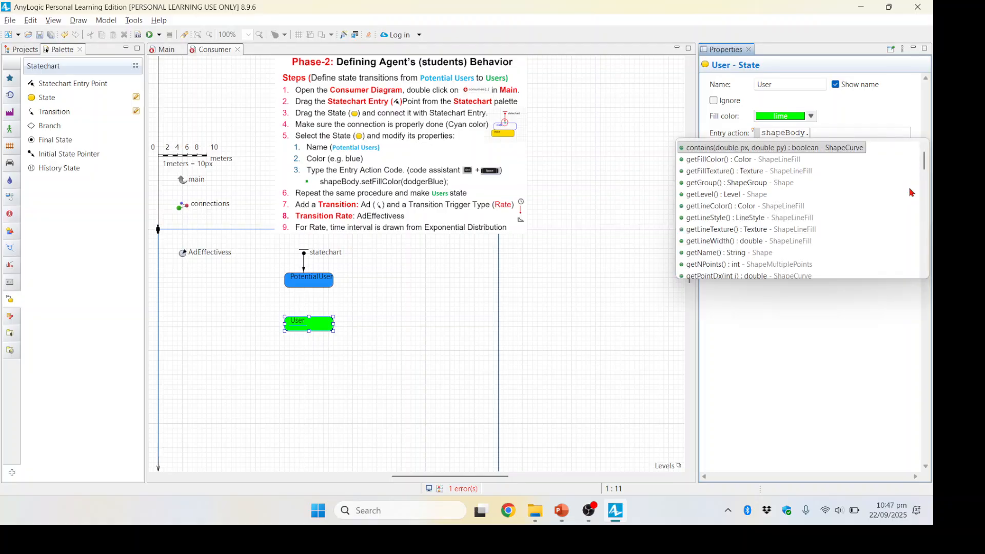
{"action": "type", "text": "set"}
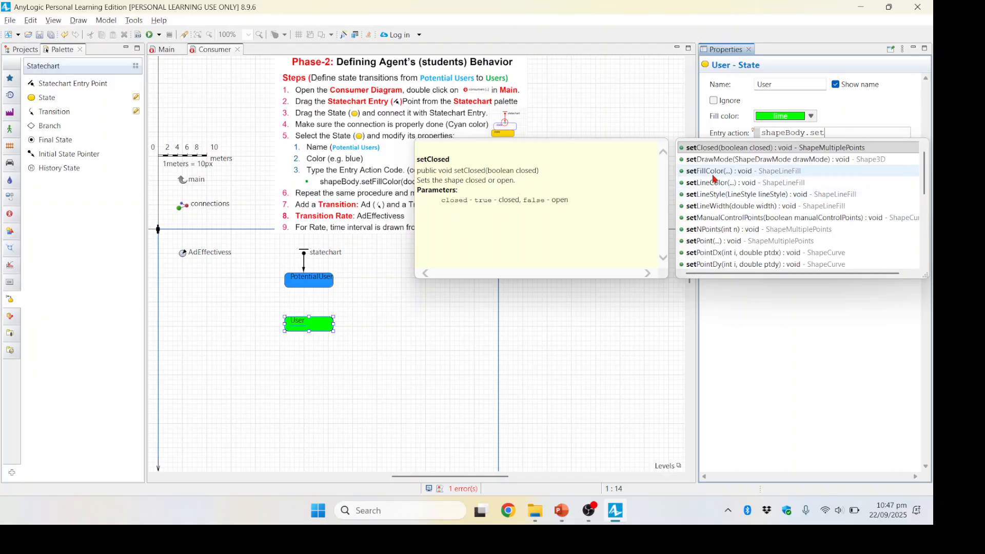
{"action": "left_click", "coordinate": [715, 173]}
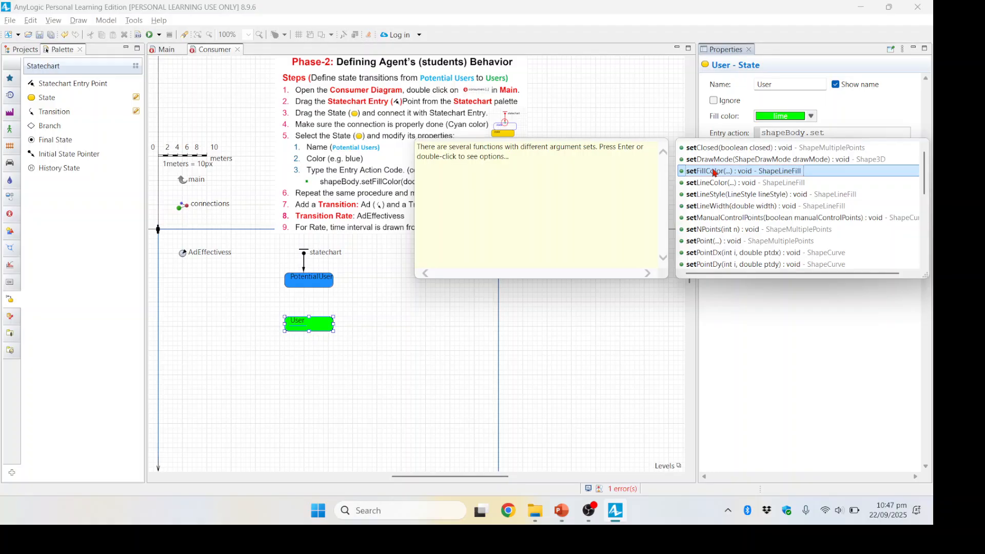
{"action": "double_click", "coordinate": [715, 171]}
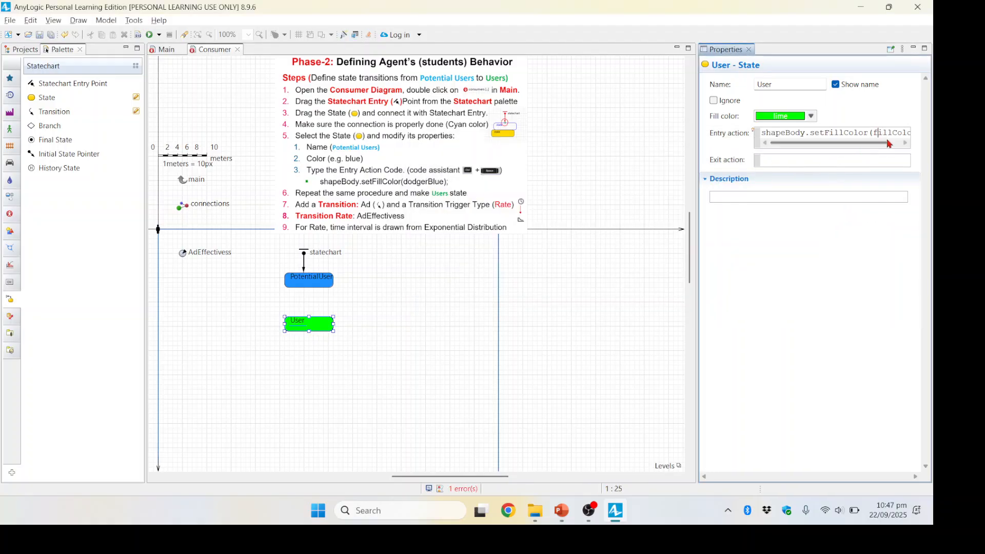
{"action": "key", "text": "End"}
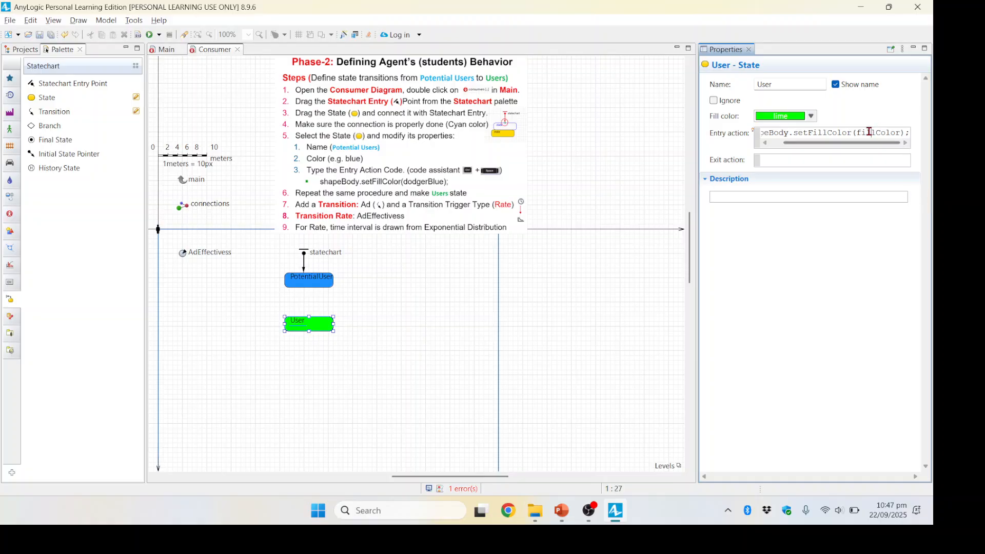
{"action": "double_click", "coordinate": [869, 132]}
{"action": "type", "text": "lime"}
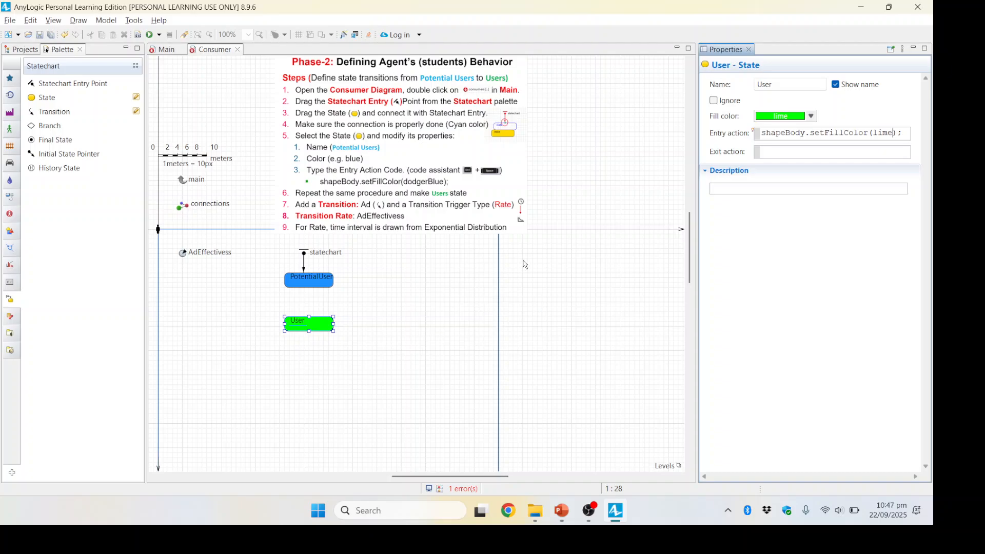
- Draw a statechart transition from the PotentialUser state down to the User state
{"action": "left_click", "coordinate": [426, 308]}
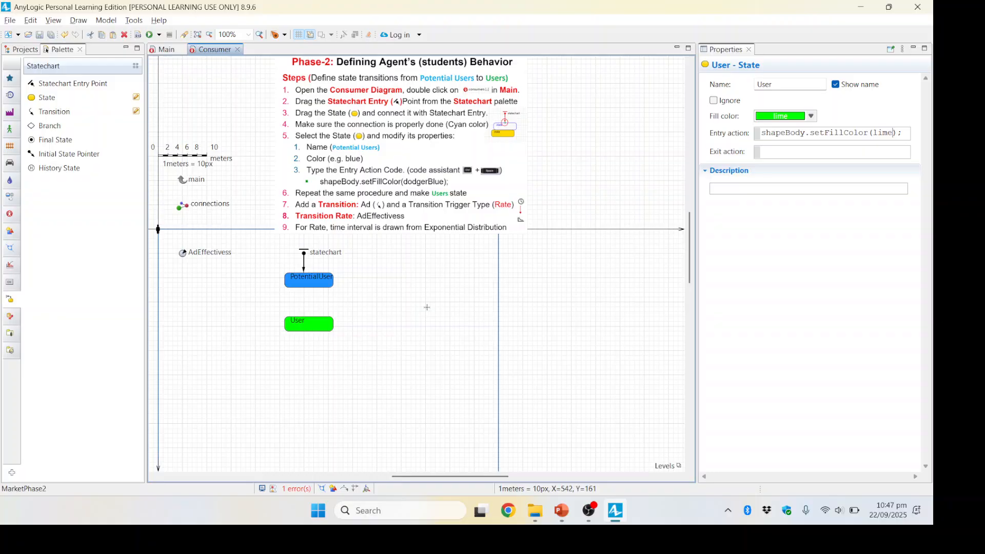
{"action": "left_click", "coordinate": [307, 325]}
{"action": "left_click", "coordinate": [353, 320]}
{"action": "left_click", "coordinate": [315, 293]}
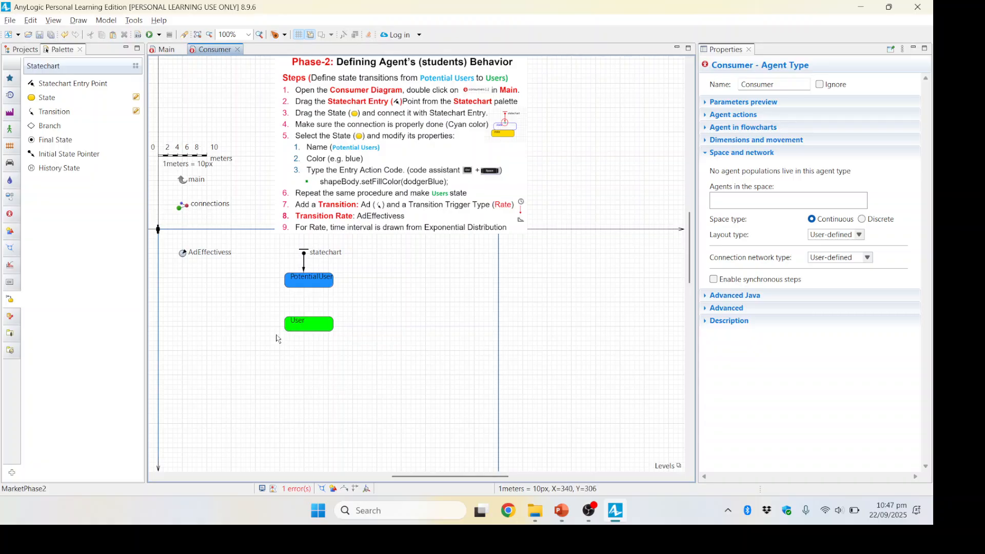
{"action": "left_click", "coordinate": [46, 113]}
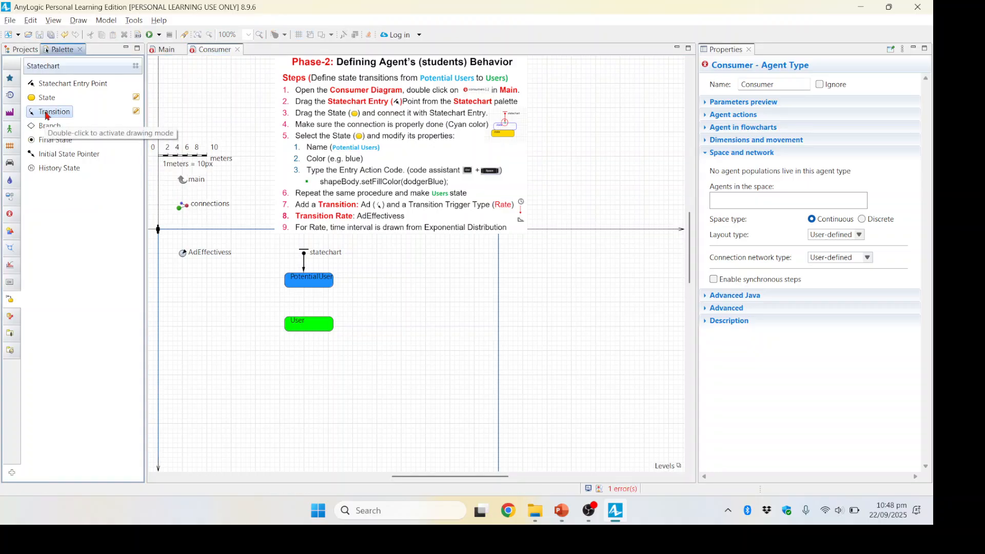
{"action": "double_click", "coordinate": [47, 113]}
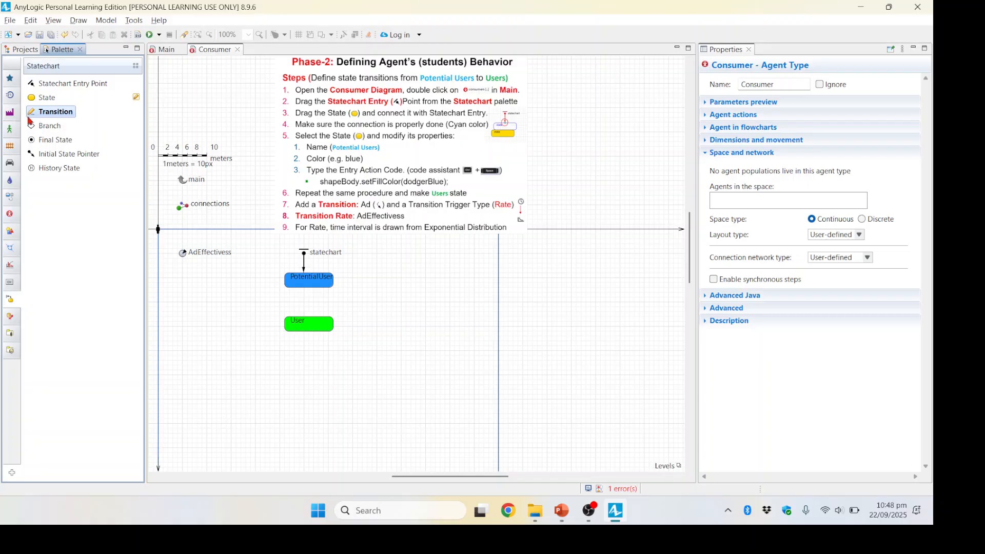
{"action": "left_click", "coordinate": [308, 289]}
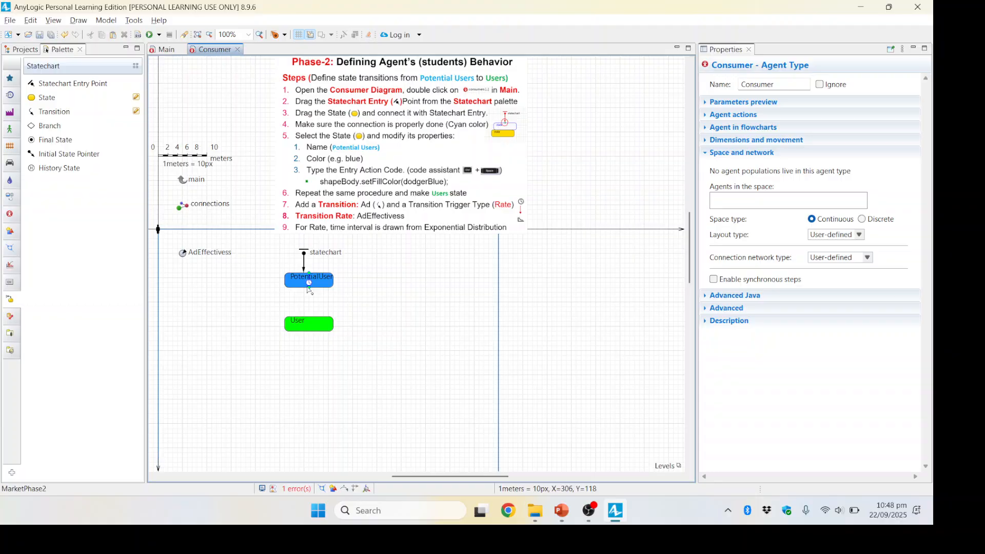
{"action": "left_click", "coordinate": [311, 326]}
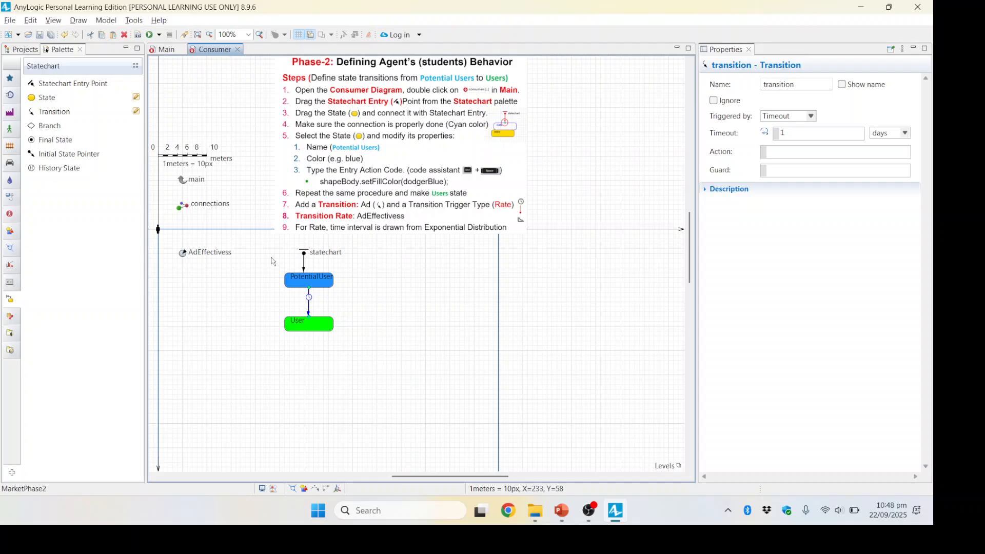
- Name the transition between PotentialUser and User Ad and set it to be triggered by Rate
{"action": "scroll", "coordinate": [271, 258], "scroll_direction": "up", "scroll_amount": 1}
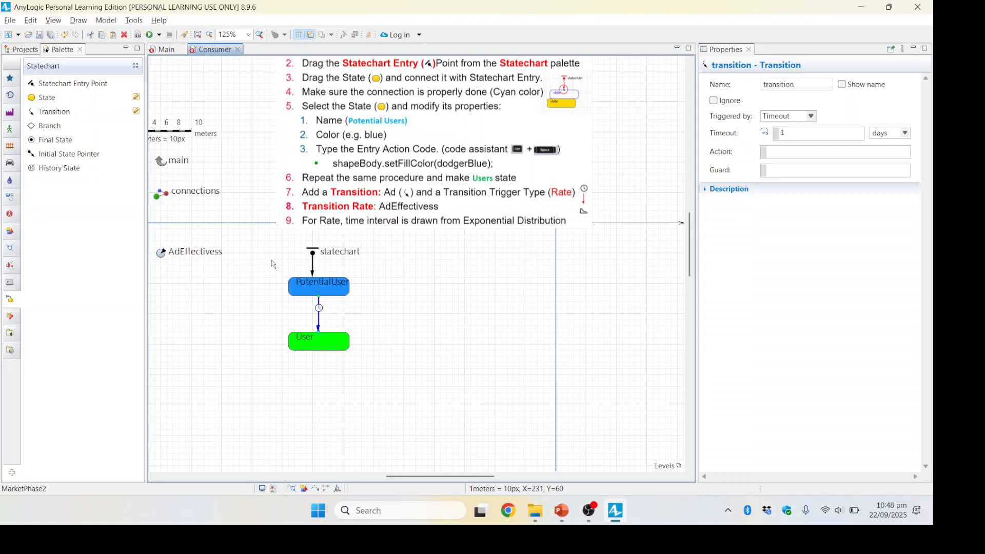
{"action": "scroll", "coordinate": [272, 263], "scroll_direction": "up", "scroll_amount": 3}
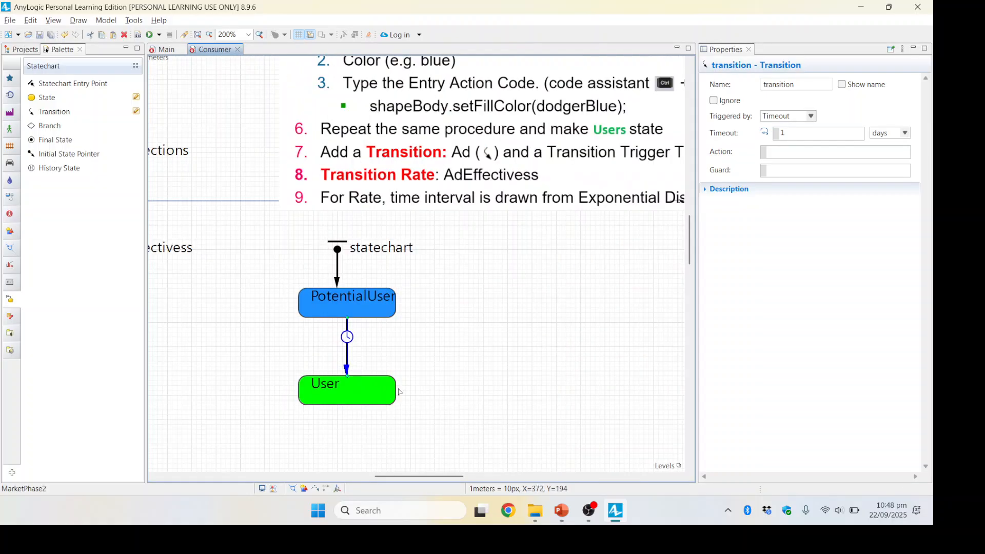
{"action": "left_click", "coordinate": [389, 358]}
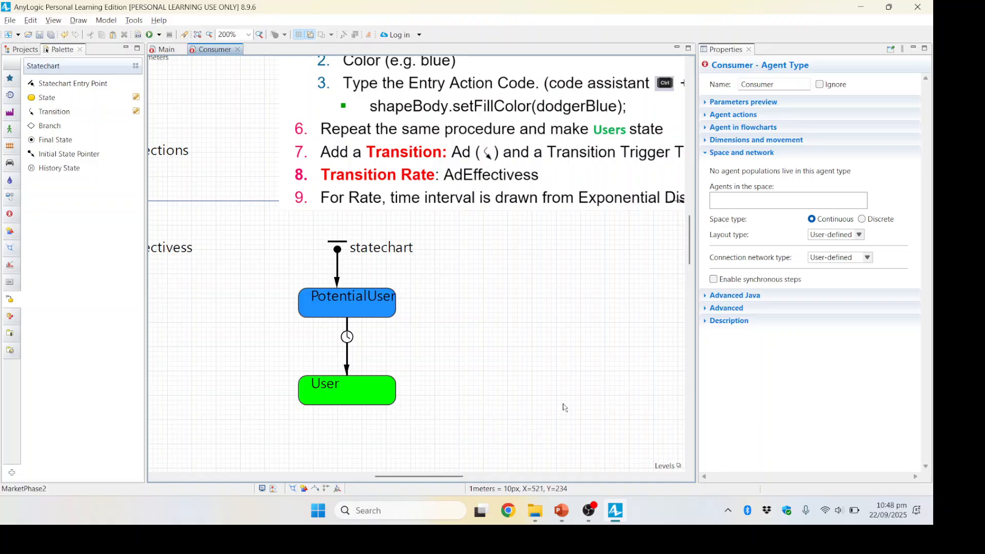
{"action": "left_click_drag", "start_coordinate": [446, 477], "coordinate": [471, 477]}
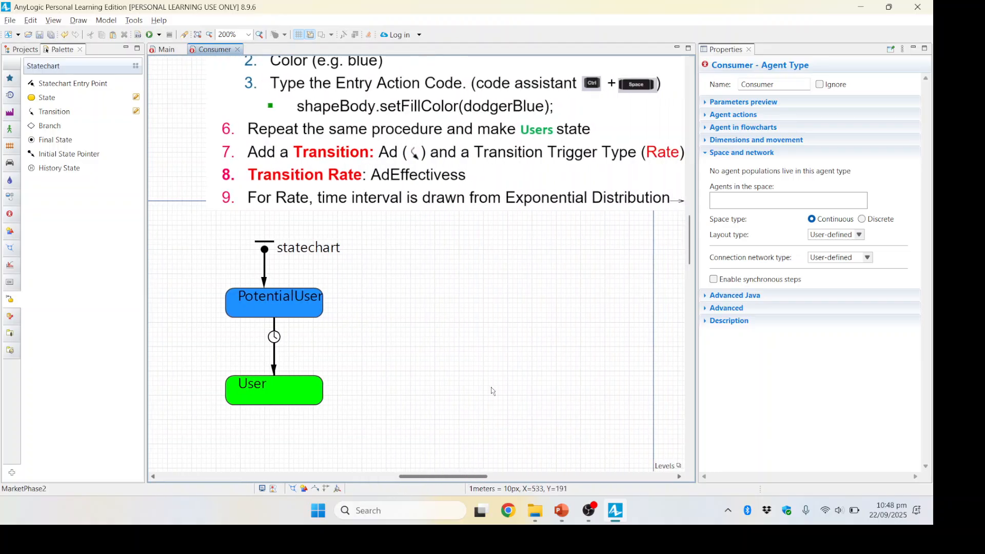
{"action": "left_click", "coordinate": [273, 361]}
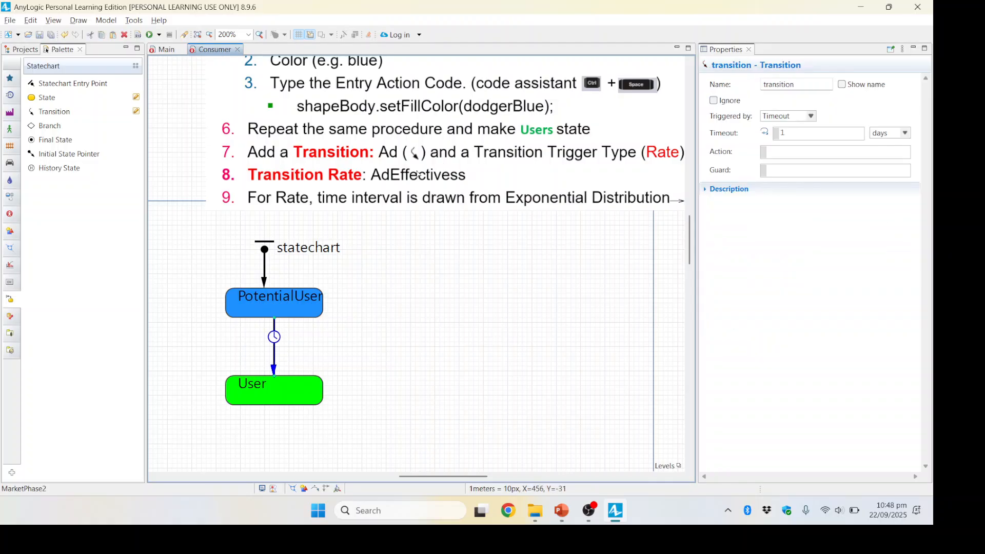
{"action": "double_click", "coordinate": [795, 85]}
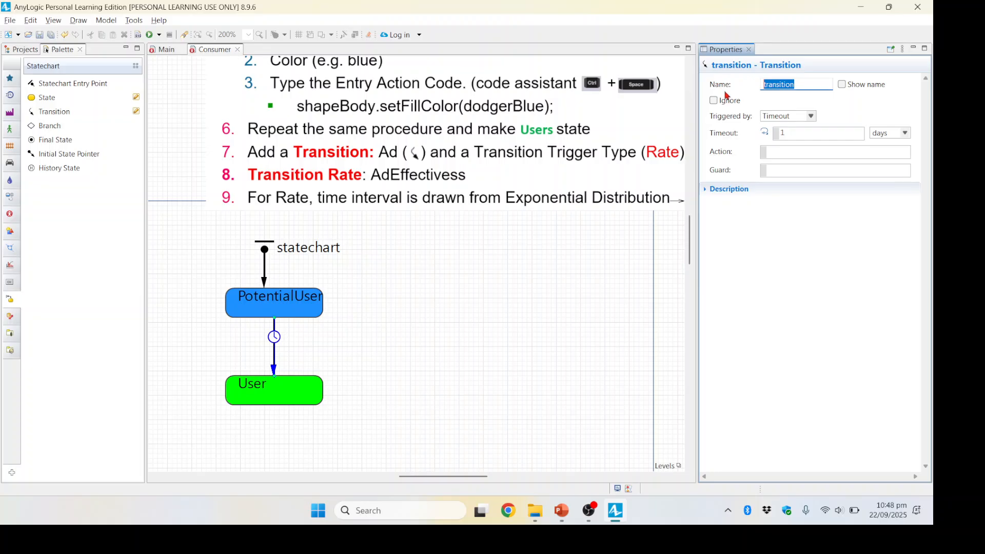
{"action": "type", "text": "Ad"}
{"action": "left_click", "coordinate": [810, 117]}
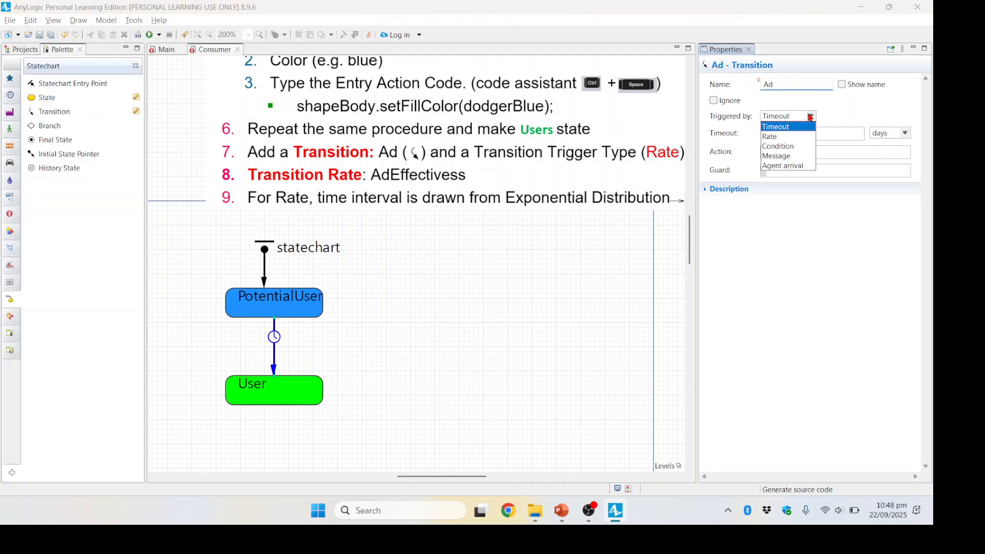
{"action": "left_click", "coordinate": [776, 138]}
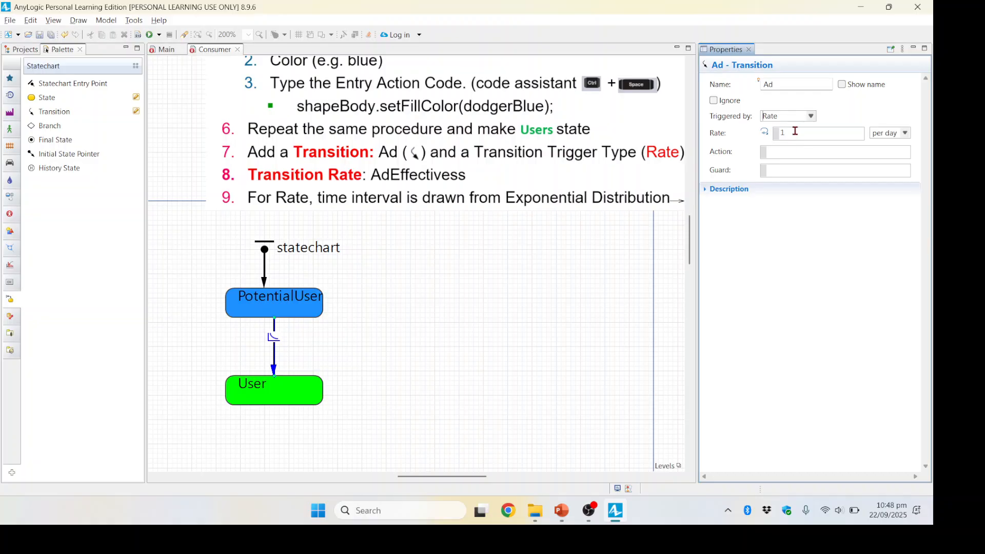
- Set the Ad transition's rate to the AdEffectivess parameter per day, using code completion
{"action": "left_click_drag", "start_coordinate": [796, 131], "coordinate": [763, 131]}
{"action": "key", "text": "BackSpace"}
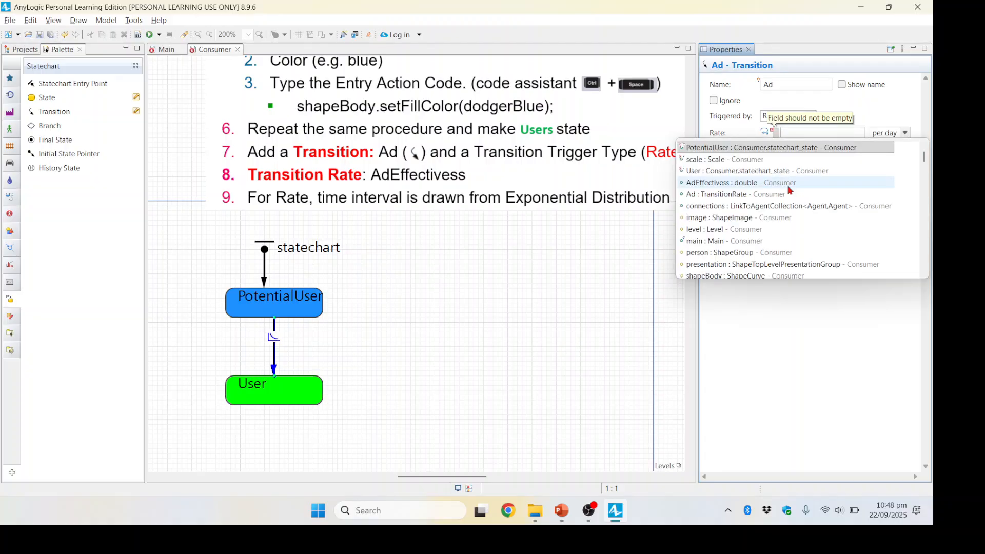
{"action": "type", "text": "afe"}
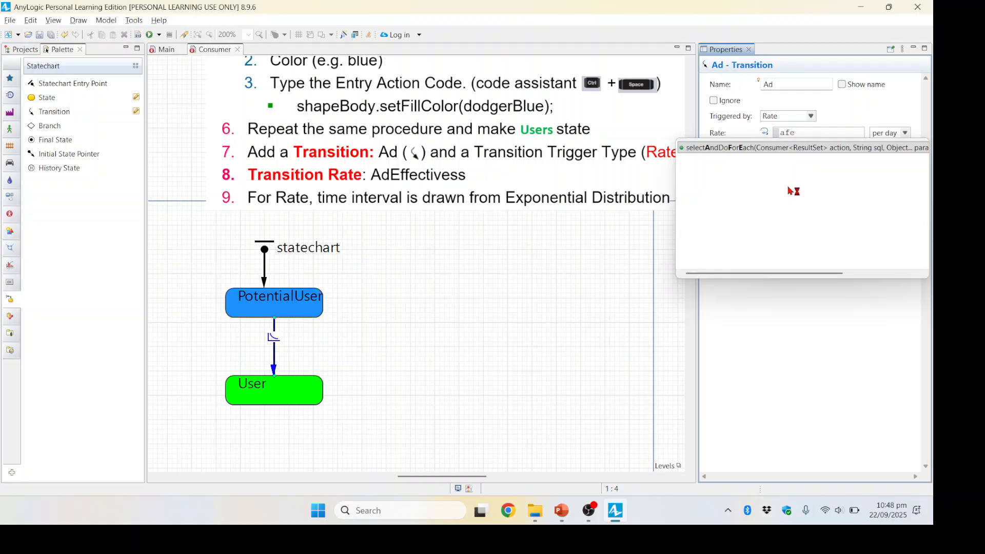
{"action": "key", "text": "BackSpace"}
{"action": "key", "text": "BackSpace"}
{"action": "type", "text": "de"}
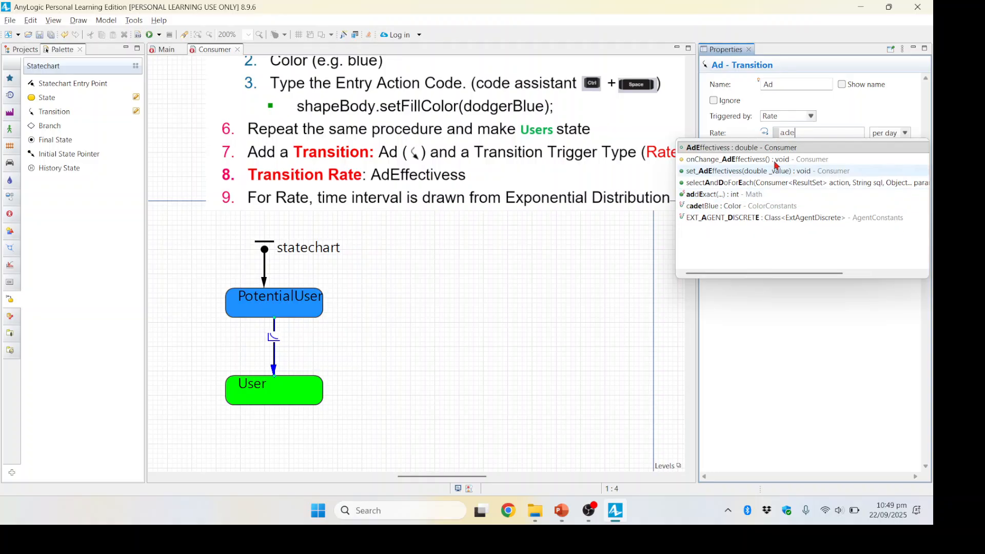
{"action": "double_click", "coordinate": [746, 148]}
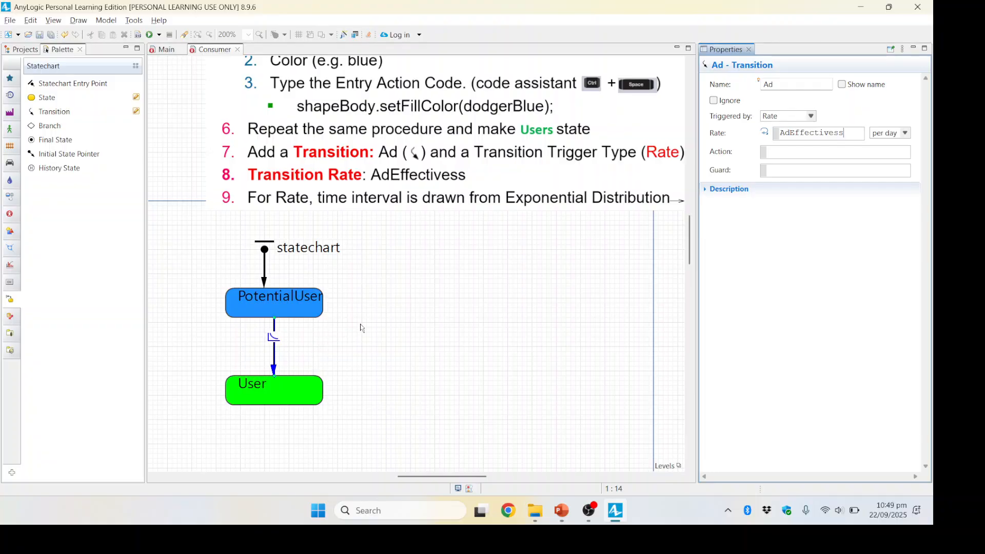
- Build the model to check for errors and save it with the Main diagram open
{"action": "left_click_drag", "start_coordinate": [445, 475], "coordinate": [460, 477]}
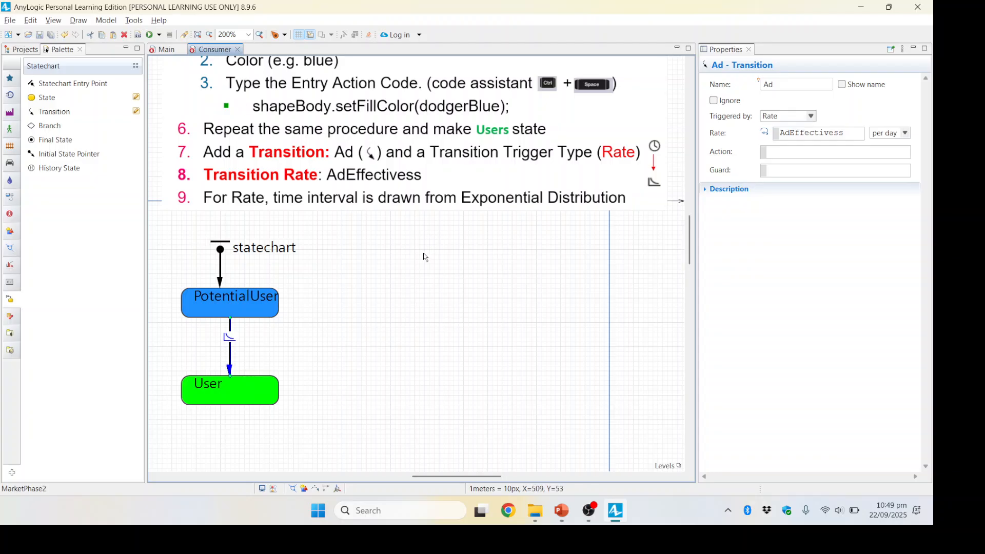
{"action": "left_click", "coordinate": [137, 35]}
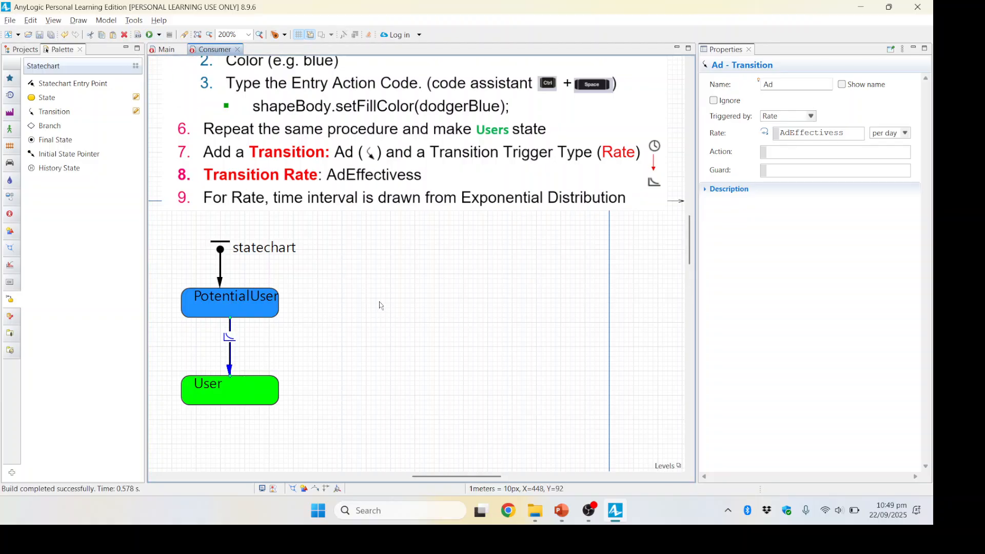
{"action": "left_click", "coordinate": [26, 49]}
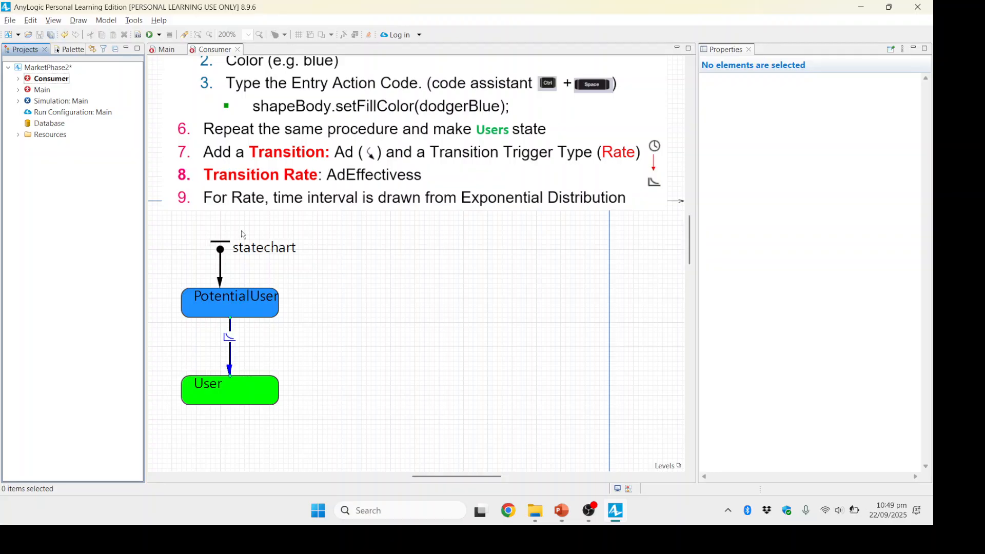
{"action": "left_click", "coordinate": [302, 192]}
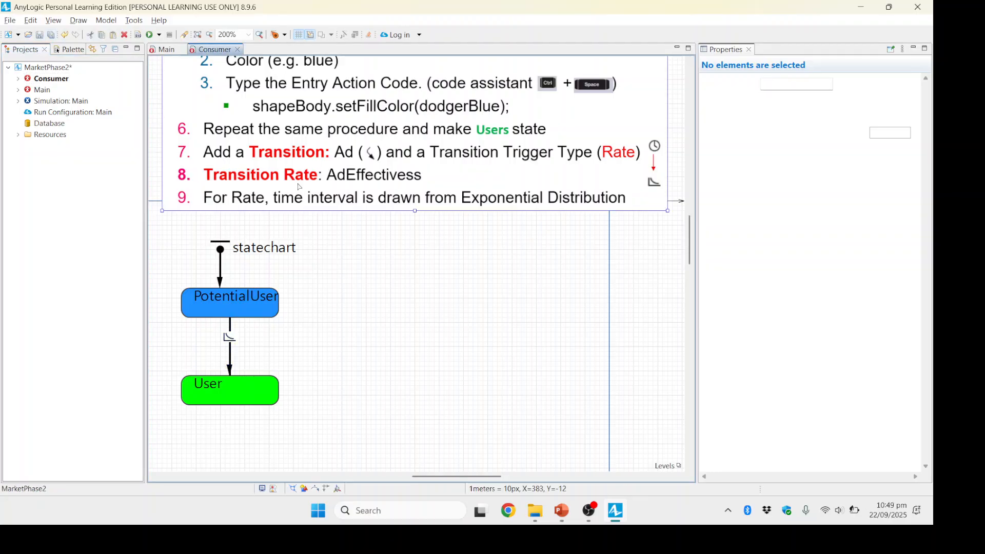
{"action": "left_click", "coordinate": [56, 222]}
{"action": "left_click", "coordinate": [167, 50]}
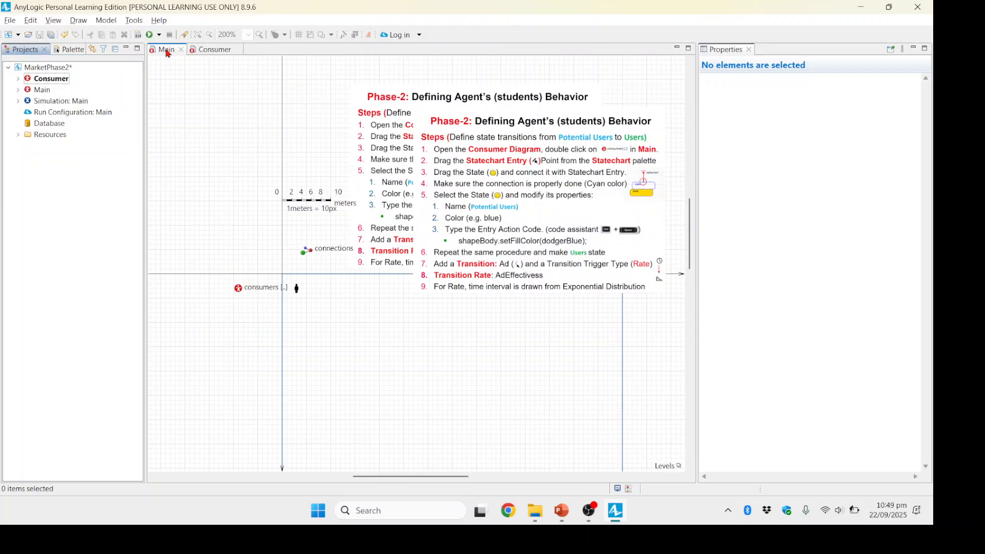
{"action": "left_click", "coordinate": [40, 36]}
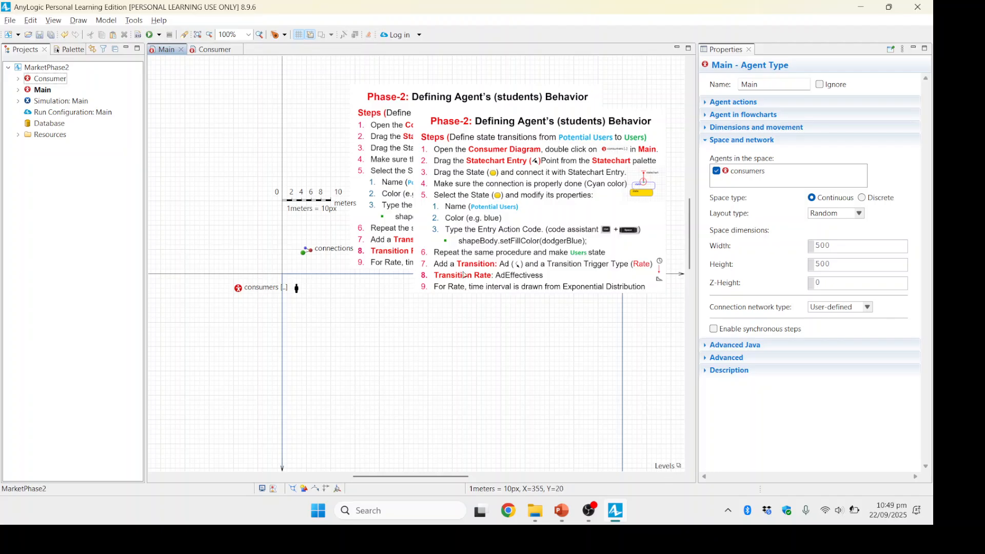
- Delete the Phase-2 instructions image from the Consumer diagram
{"action": "left_click", "coordinate": [507, 239]}
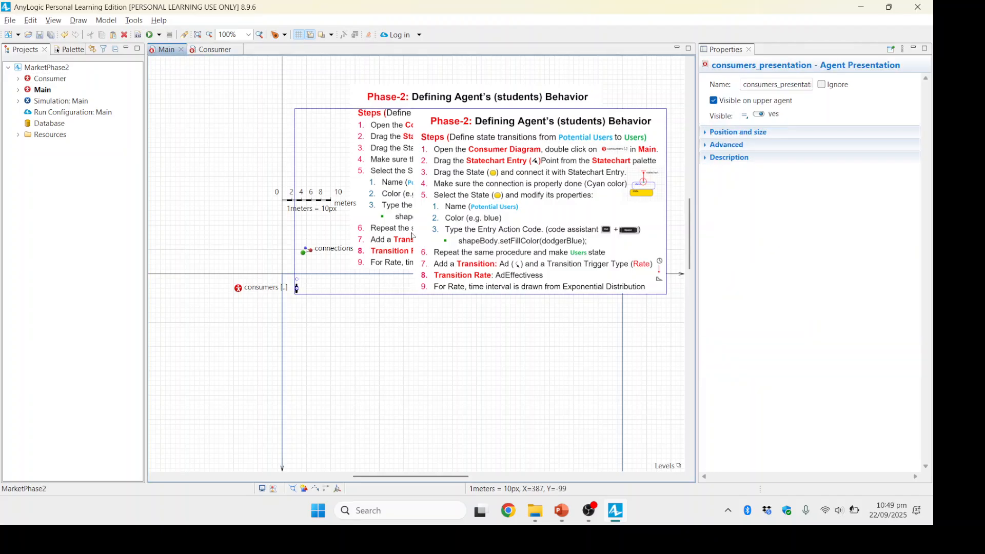
{"action": "left_click", "coordinate": [211, 49]}
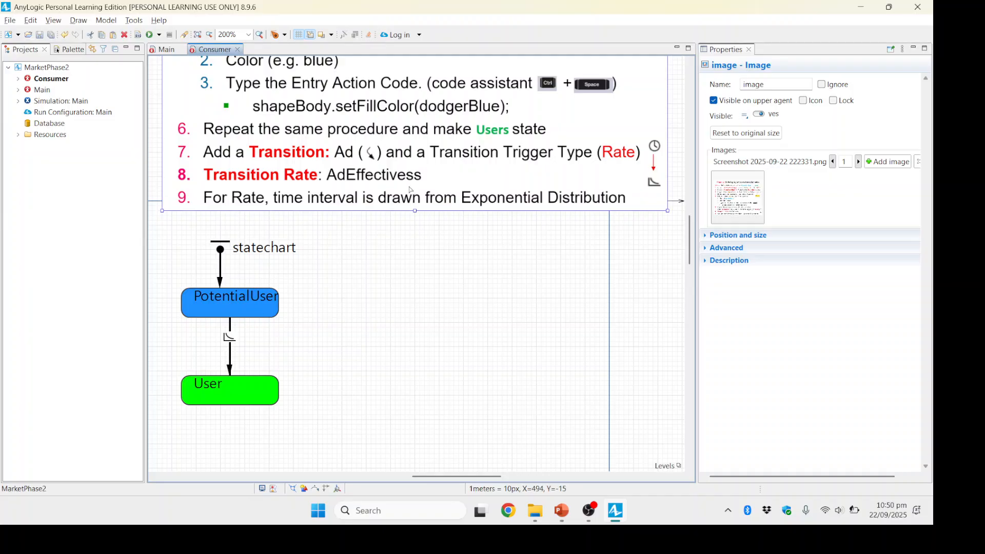
{"action": "key", "text": "Delete"}
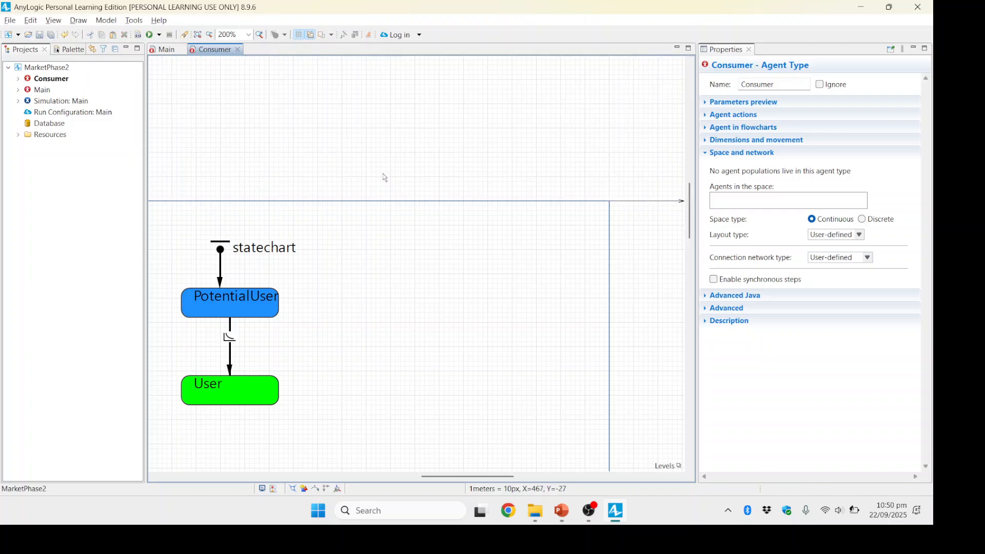
- Run the MarketPhase2 simulation from Main in a maximized window and switch it to virtual time
{"action": "left_click", "coordinate": [166, 50]}
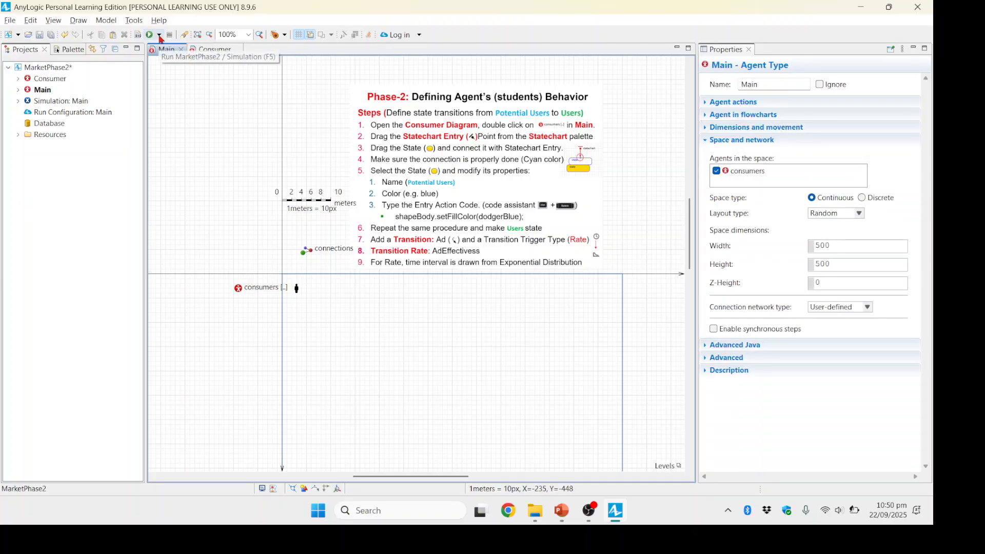
{"action": "left_click", "coordinate": [160, 36]}
{"action": "left_click", "coordinate": [176, 48]}
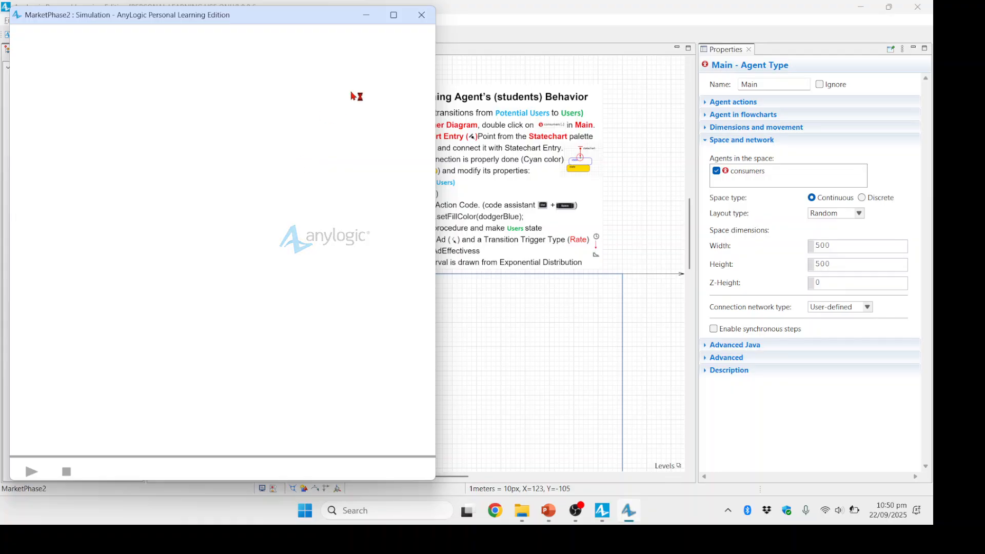
{"action": "left_click_drag", "start_coordinate": [317, 22], "coordinate": [471, 38]}
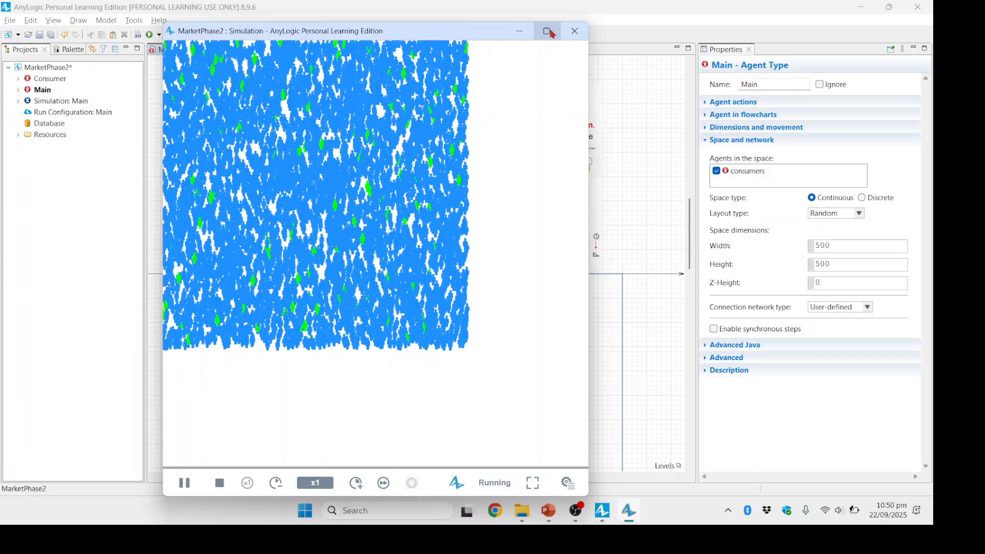
{"action": "left_click", "coordinate": [547, 31]}
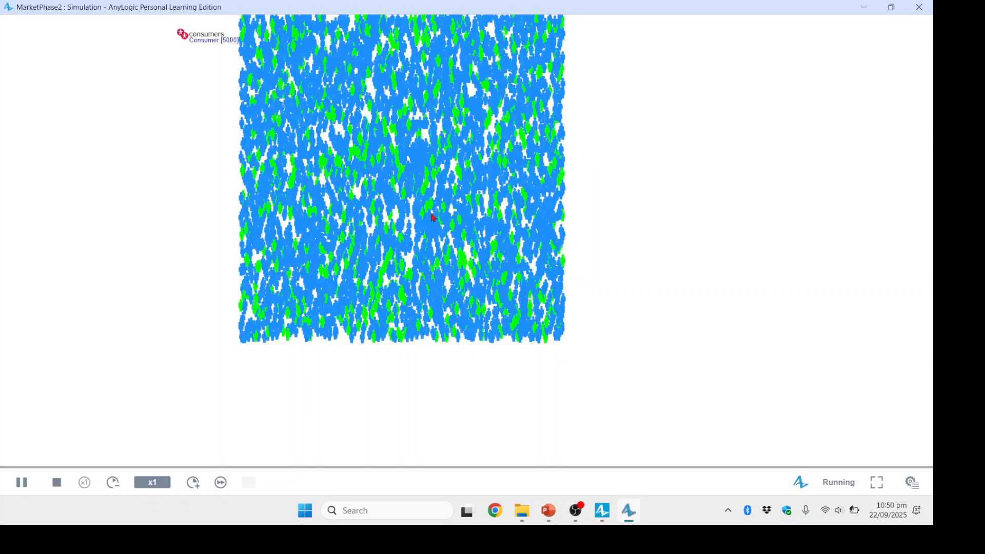
{"action": "left_click", "coordinate": [221, 484]}
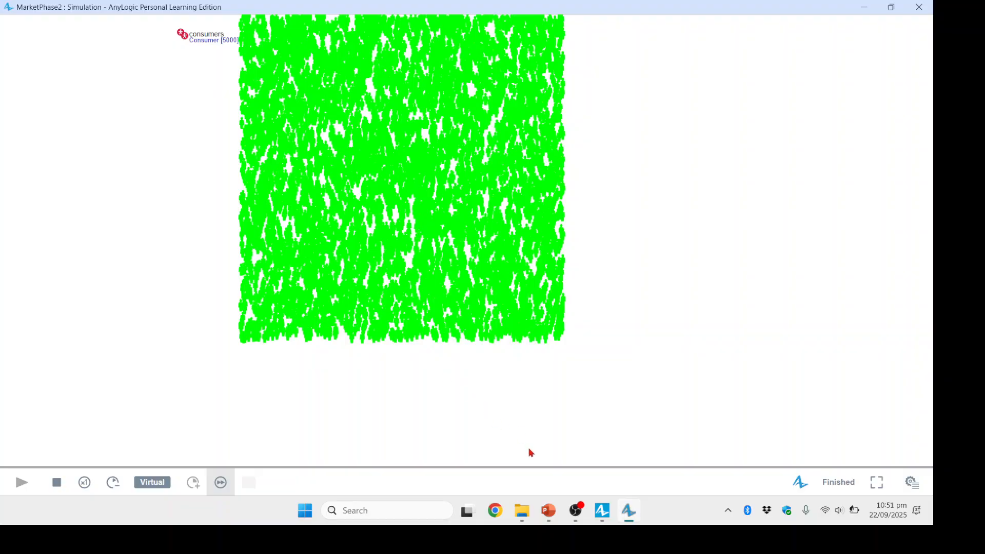
- Switch to the PowerPoint lecture and show slide 45, That's All for Lecture-2
{"action": "mouse_move", "coordinate": [551, 517]}
{"action": "left_click", "coordinate": [551, 516]}
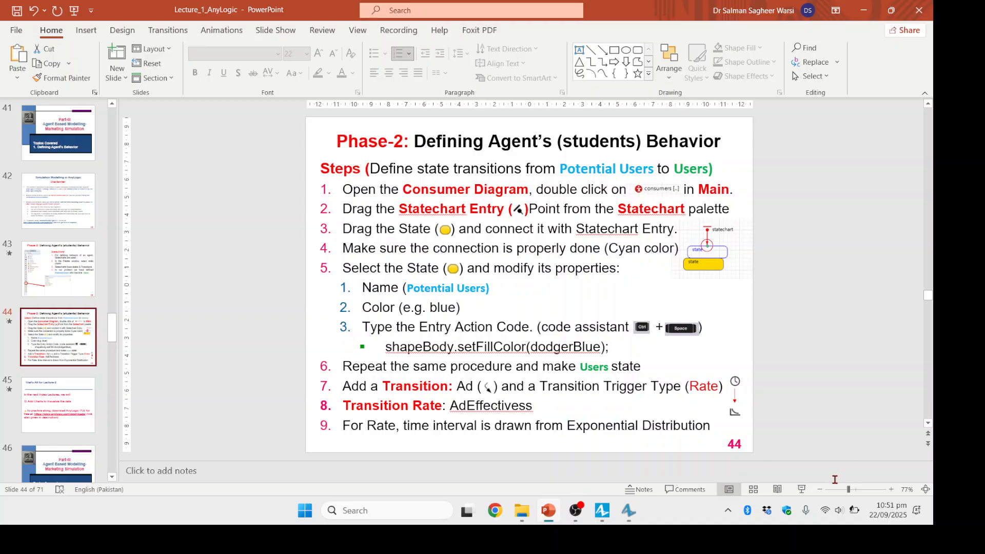
{"action": "left_click", "coordinate": [68, 410]}
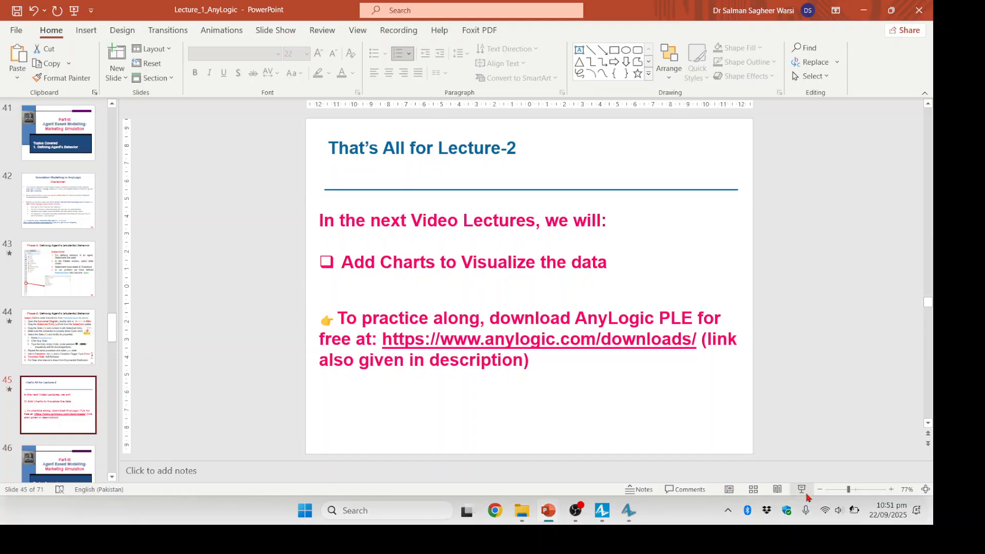
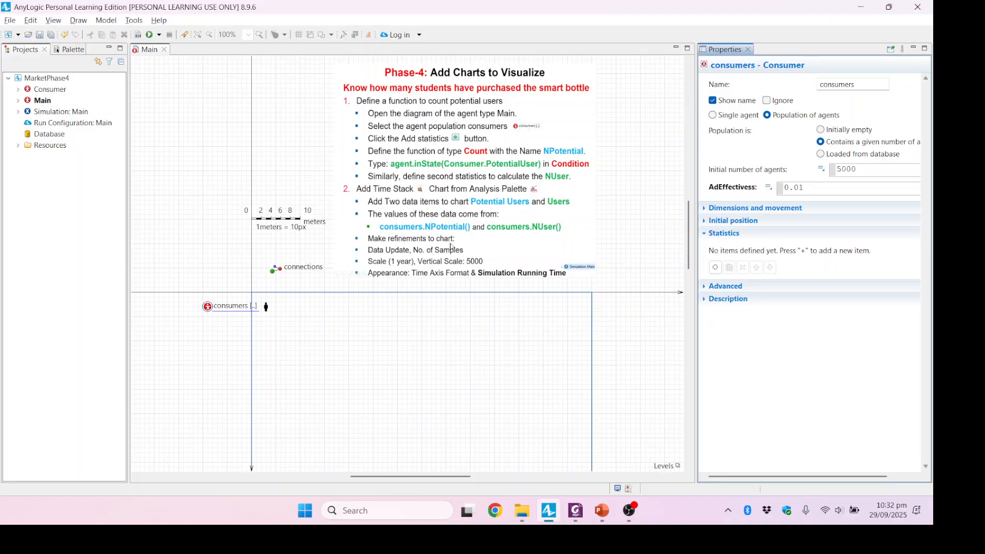
- Add a Count statistic named NPotential to the consumers population in the Main diagram
{"action": "left_click", "coordinate": [223, 348]}
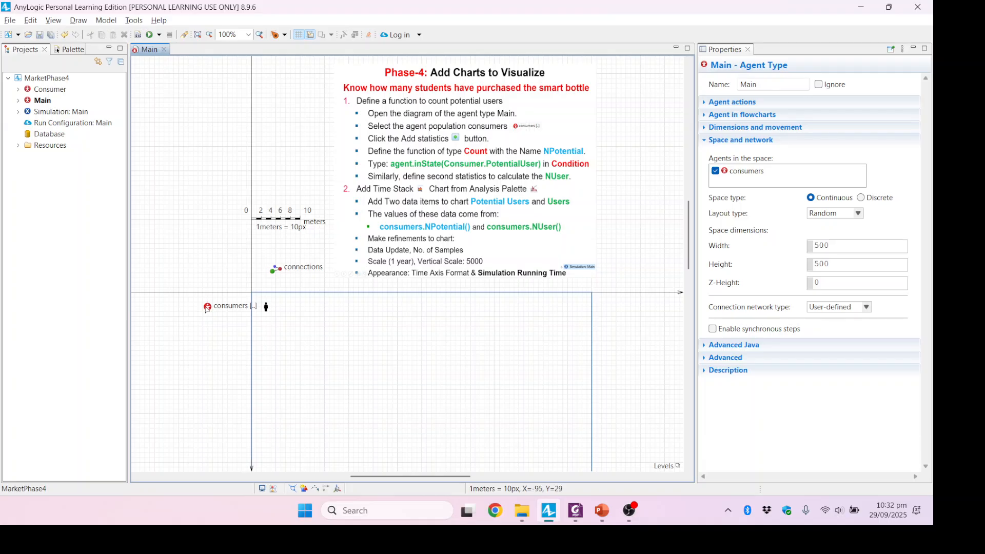
{"action": "left_click", "coordinate": [207, 307]}
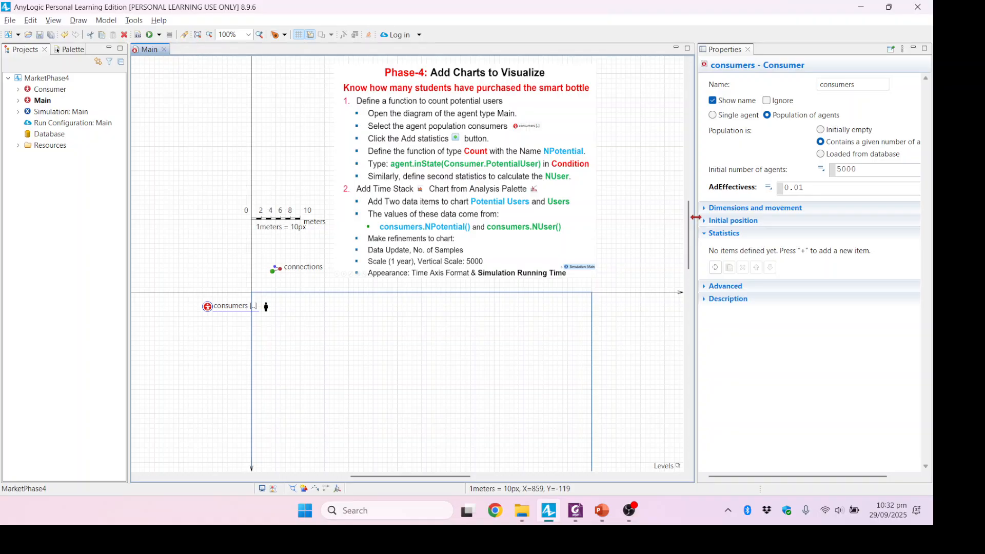
{"action": "left_click_drag", "start_coordinate": [695, 219], "coordinate": [657, 218]}
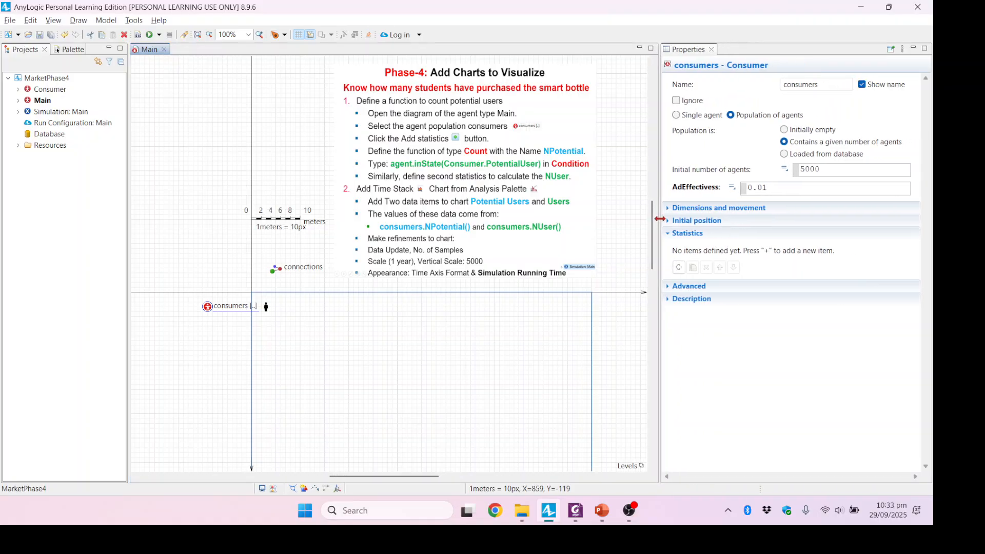
{"action": "left_click", "coordinate": [679, 268]}
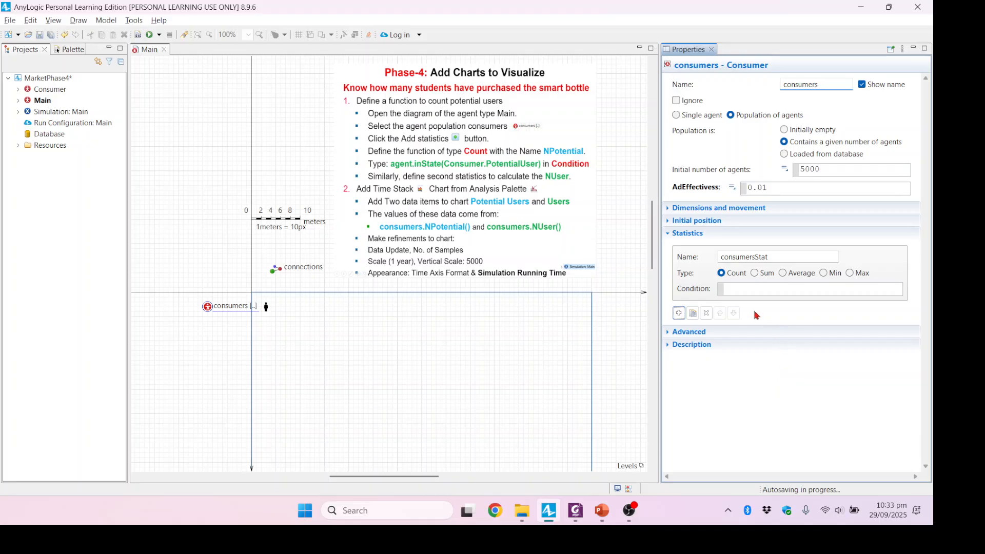
{"action": "left_click_drag", "start_coordinate": [771, 257], "coordinate": [717, 255]}
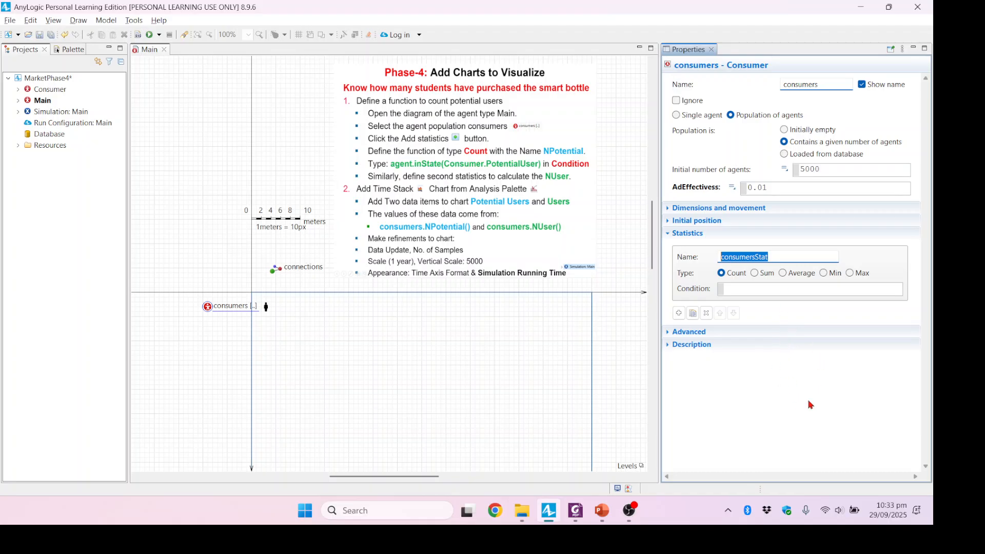
{"action": "type", "text": "NPotential"}
- Set the NPotential condition to agent.inState(Consumer.PotentialUser) and build the model
{"action": "left_click", "coordinate": [746, 291]}
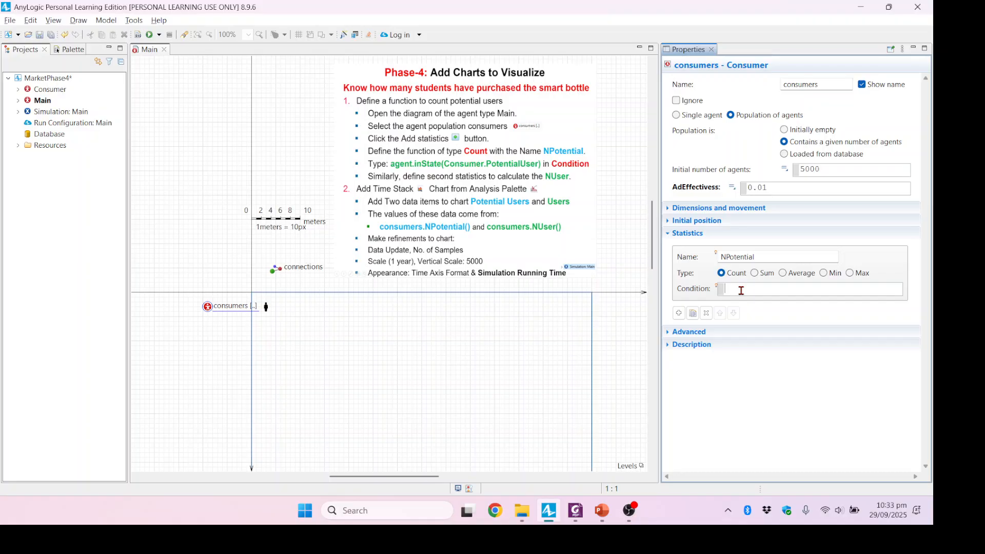
{"action": "key", "text": "ctrl+space"}
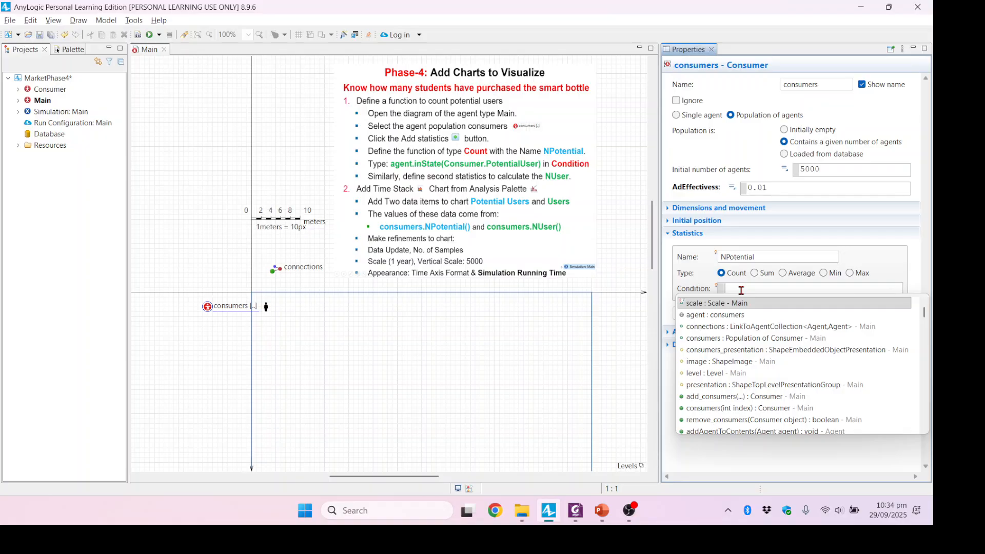
{"action": "type", "text": "agent"}
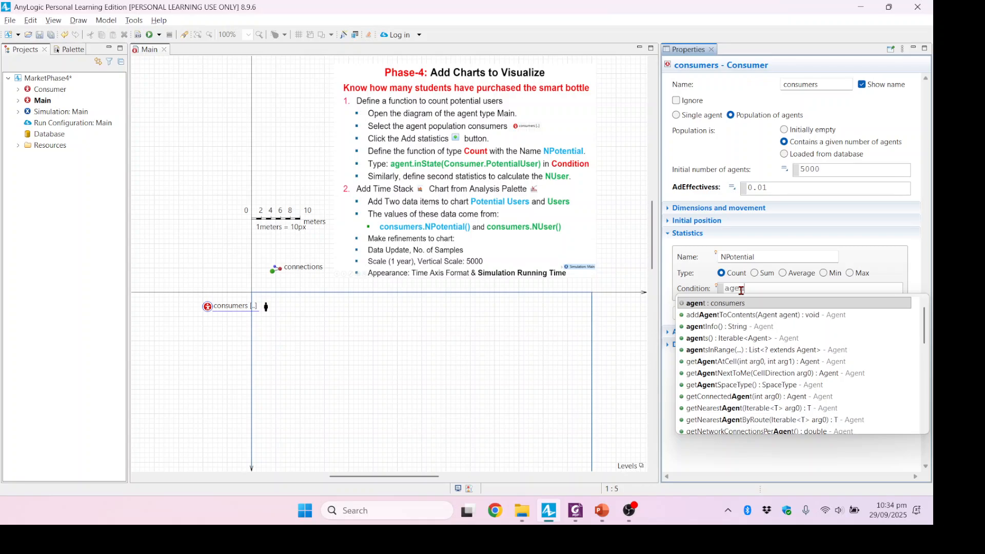
{"action": "type", "text": "."}
{"action": "left_click", "coordinate": [742, 303]}
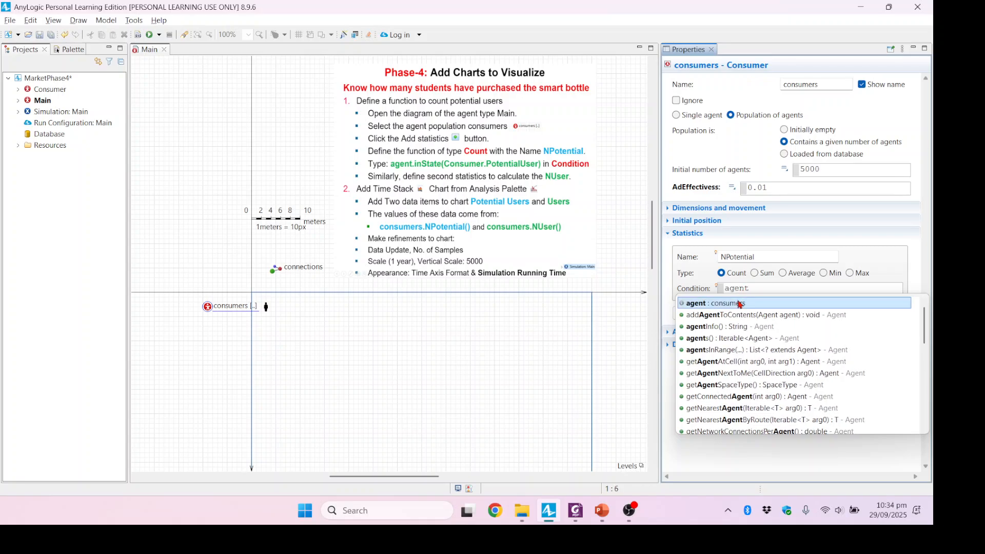
{"action": "type", "text": ".i"}
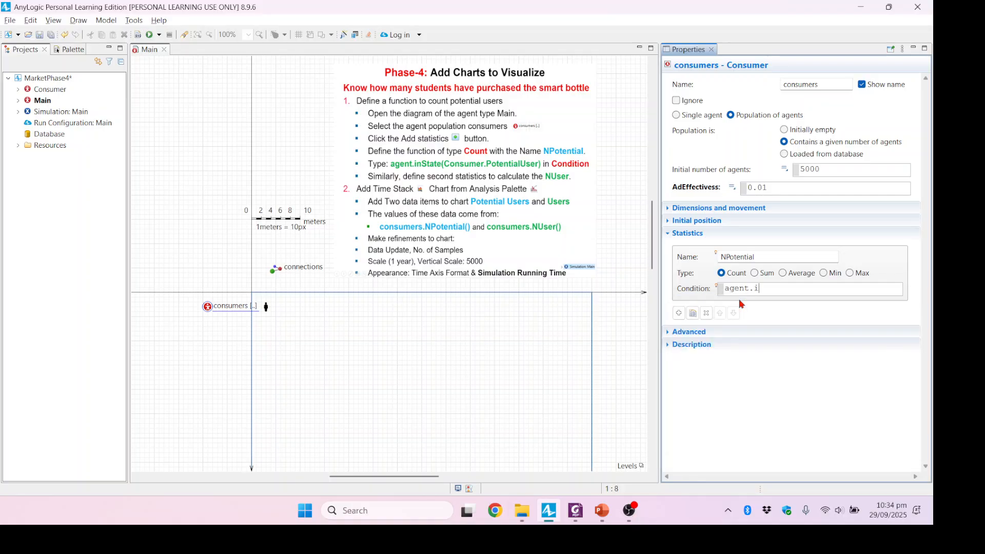
{"action": "type", "text": "nSTate"}
{"action": "key", "text": "BackSpace"}
{"action": "key", "text": "BackSpace"}
{"action": "type", "text": "te(Consumer.Potential"}
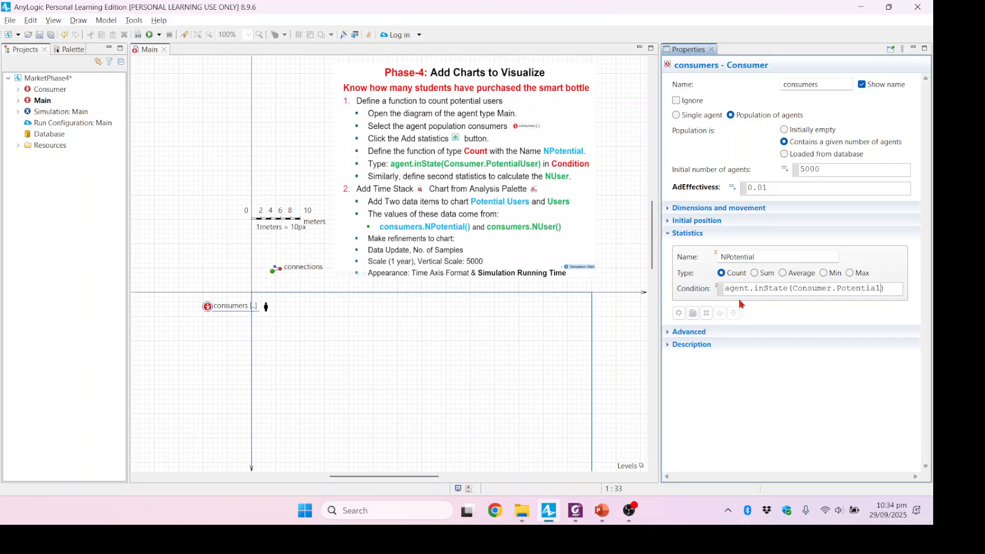
{"action": "type", "text": "User"}
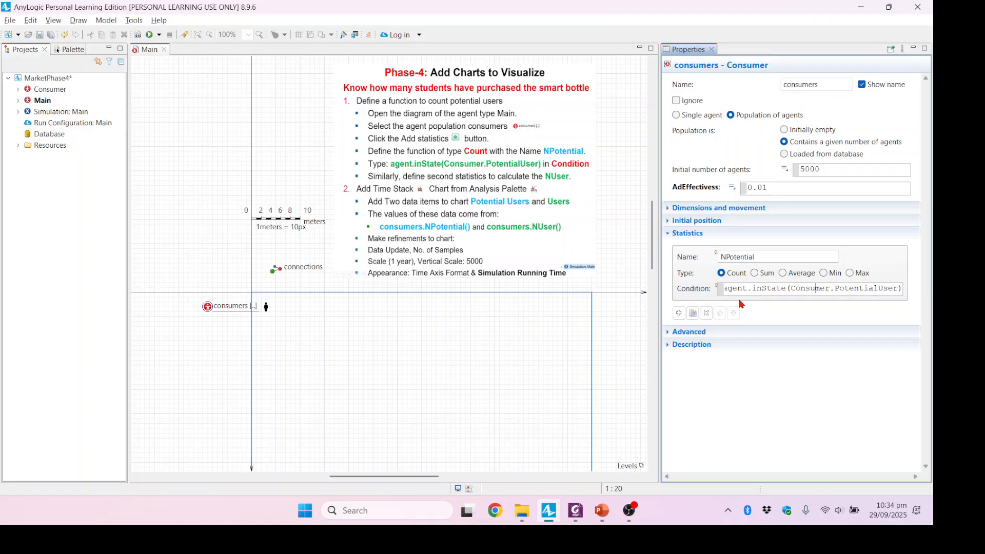
{"action": "key", "text": "Right"}
{"action": "key", "text": "Right"}
{"action": "key", "text": "Right"}
{"action": "key", "text": "Right"}
{"action": "key", "text": "Right"}
{"action": "key", "text": "Right"}
{"action": "key", "text": "Right"}
{"action": "key", "text": "Right"}
{"action": "left_click", "coordinate": [140, 35]}
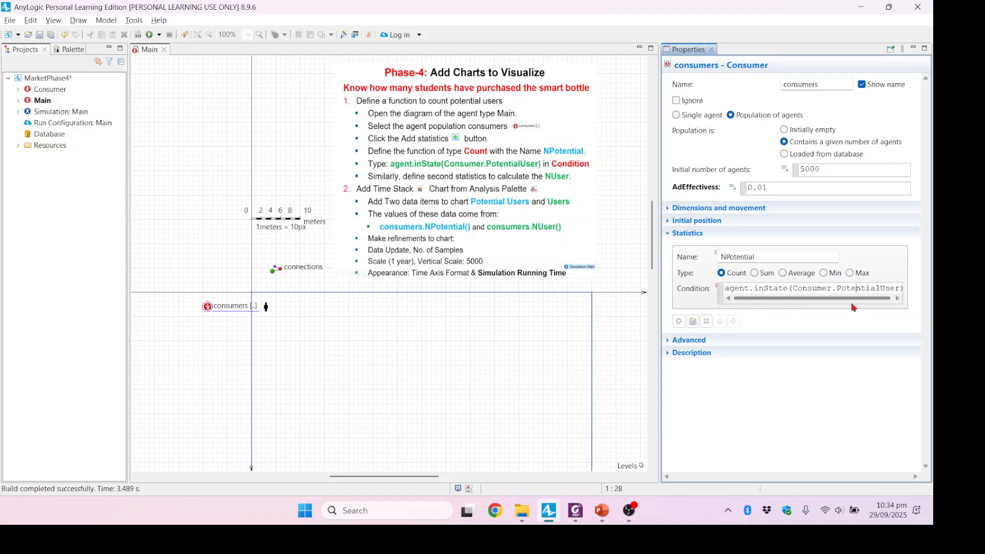
- Duplicate the NPotential statistic and name the copy NUser
{"action": "left_click", "coordinate": [693, 322]}
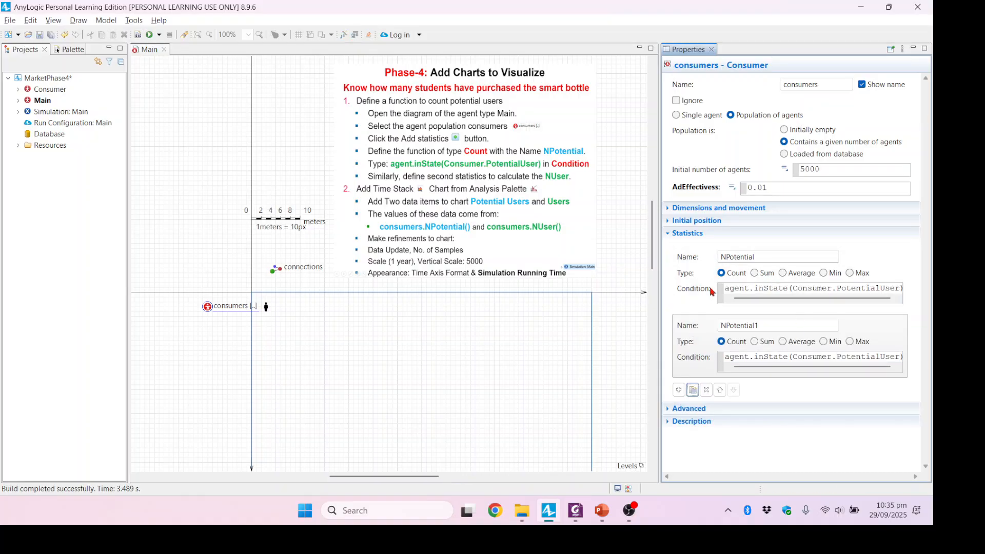
{"action": "left_click", "coordinate": [768, 326]}
{"action": "key", "text": "shift+Left"}
{"action": "key", "text": "shift+Left"}
{"action": "key", "text": "shift+Left"}
{"action": "key", "text": "shift+Left"}
{"action": "key", "text": "shift+Left"}
{"action": "key", "text": "shift+Left"}
{"action": "key", "text": "shift+Left"}
{"action": "key", "text": "shift+Left"}
{"action": "key", "text": "shift+Left"}
{"action": "key", "text": "shift+Left"}
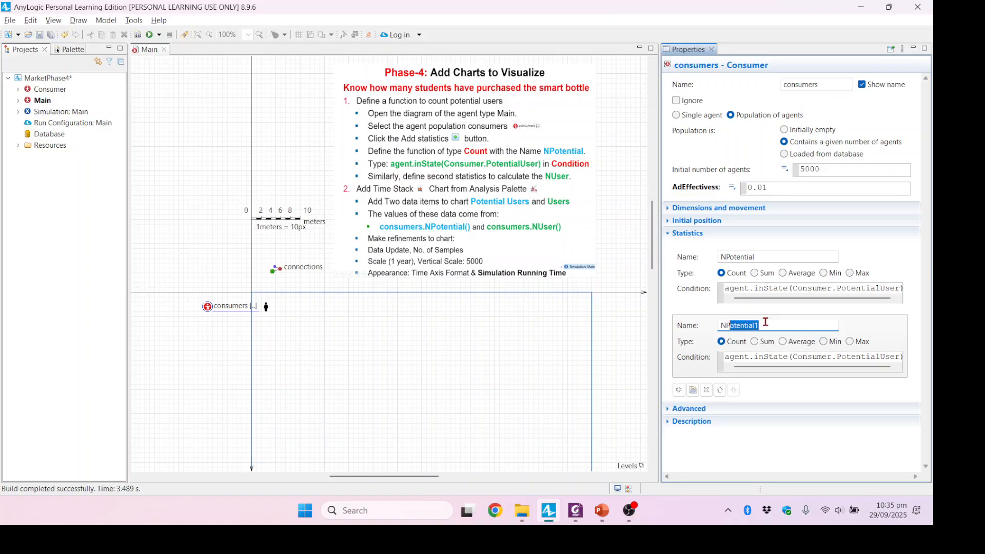
{"action": "type", "text": "User"}
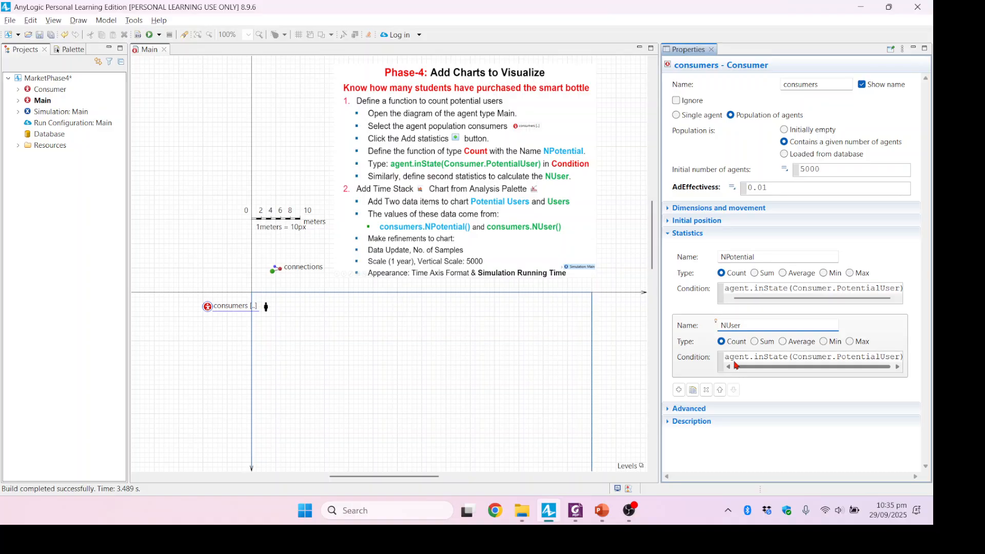
- Change the NUser condition to agent.inState(Consumer.User) and build the model
{"action": "left_click_drag", "start_coordinate": [756, 368], "coordinate": [835, 369]}
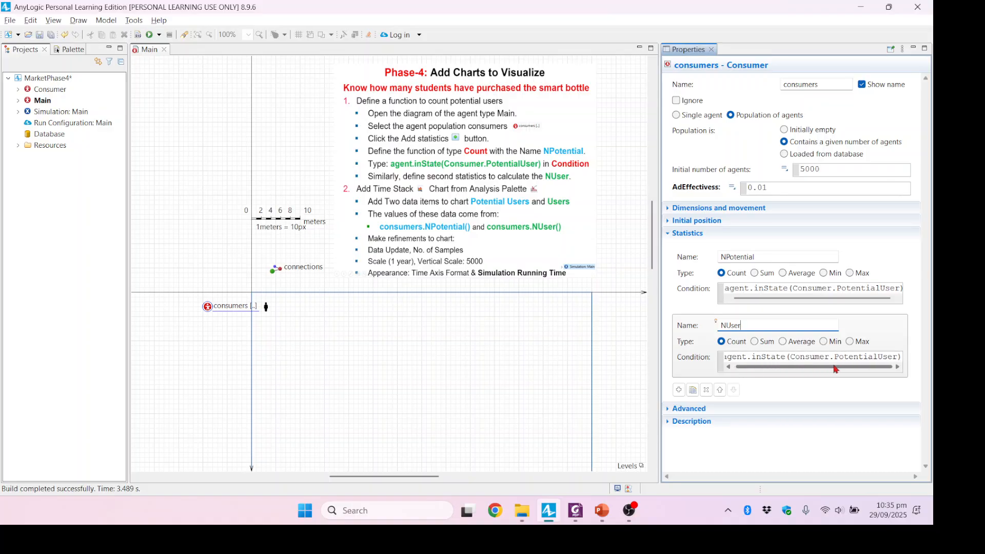
{"action": "left_click", "coordinate": [838, 356]}
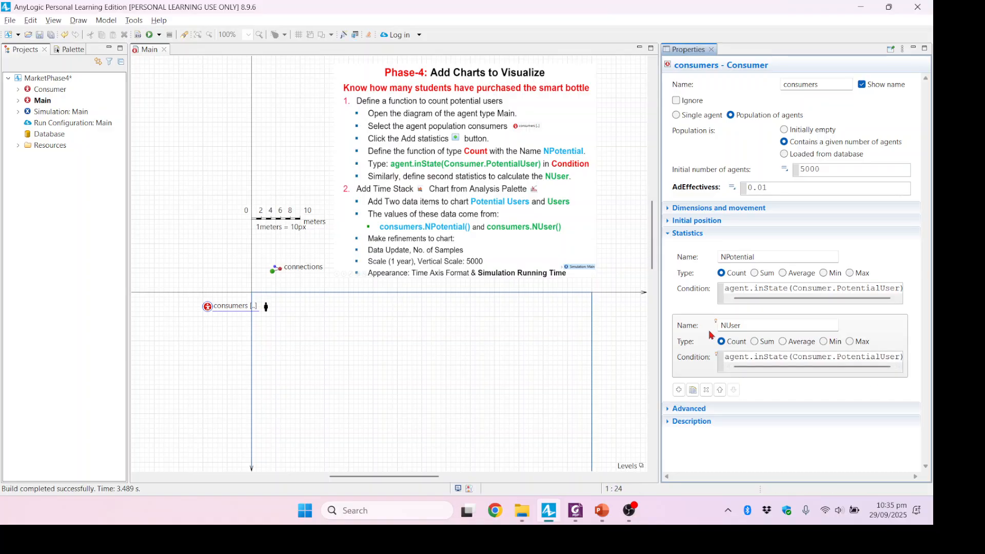
{"action": "key", "text": "Delete"}
{"action": "key", "text": "Delete"}
{"action": "key", "text": "Delete"}
{"action": "key", "text": "Delete"}
{"action": "key", "text": "Delete"}
{"action": "key", "text": "Delete"}
{"action": "key", "text": "Delete"}
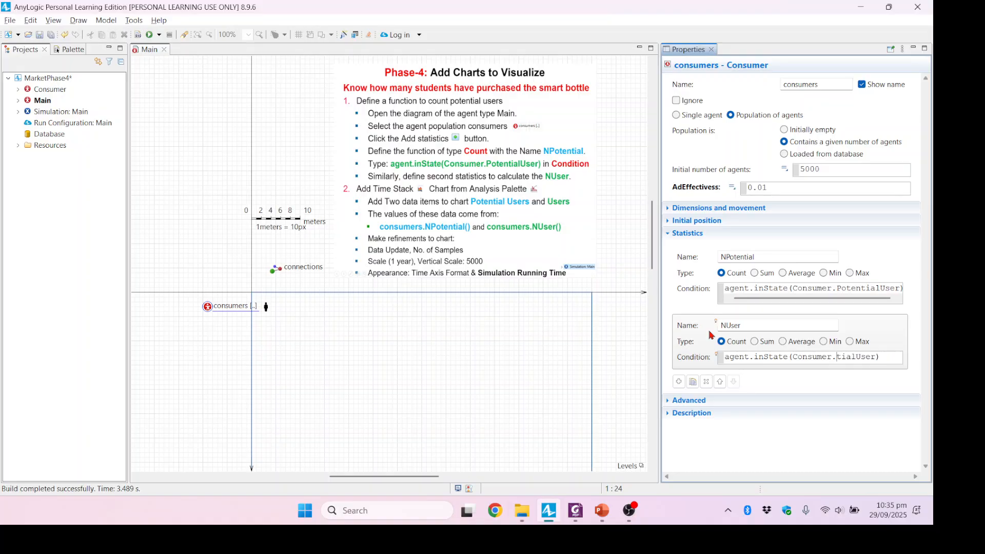
{"action": "key", "text": "Delete"}
{"action": "key", "text": "Delete"}
{"action": "left_click", "coordinate": [137, 34]}
- Try the state name Users in the NUser condition with a build, restore it to User and rebuild
{"action": "type", "text": "s"}
{"action": "left_click", "coordinate": [138, 35]}
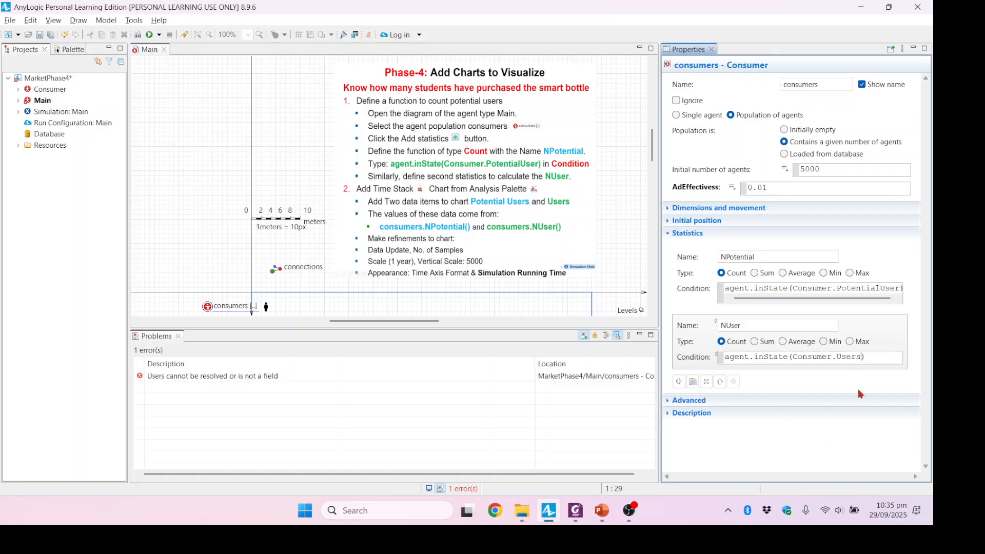
{"action": "key", "text": "BackSpace"}
{"action": "left_click", "coordinate": [139, 35]}
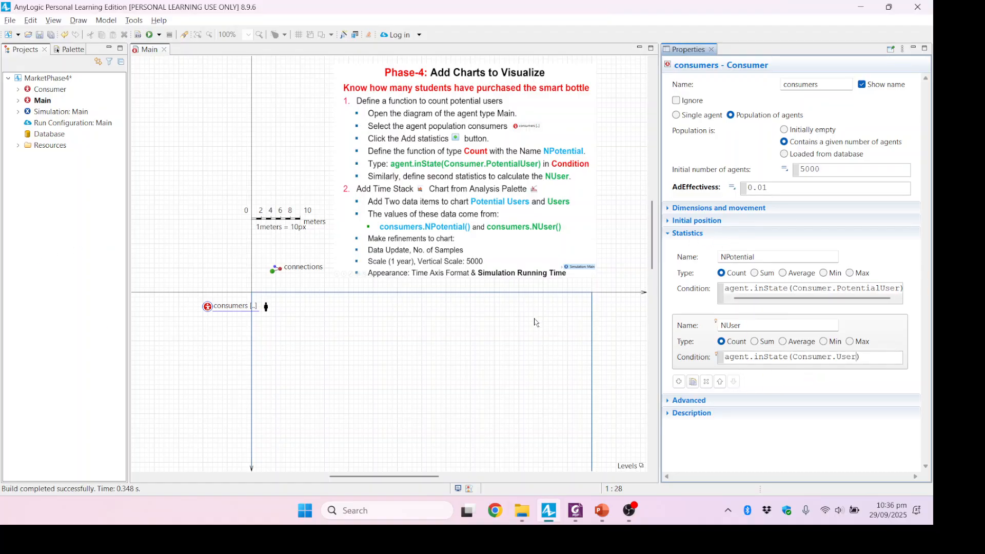
- Place a Time Stack Chart from the Analysis elements below the consumers population in the Main diagram
{"action": "left_click_drag", "start_coordinate": [399, 479], "coordinate": [408, 480]}
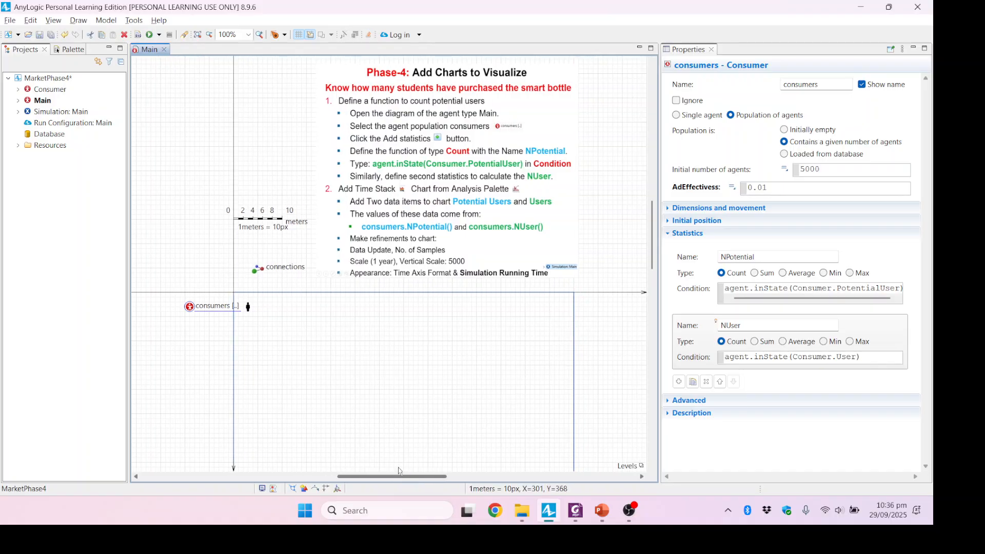
{"action": "left_click", "coordinate": [74, 52]}
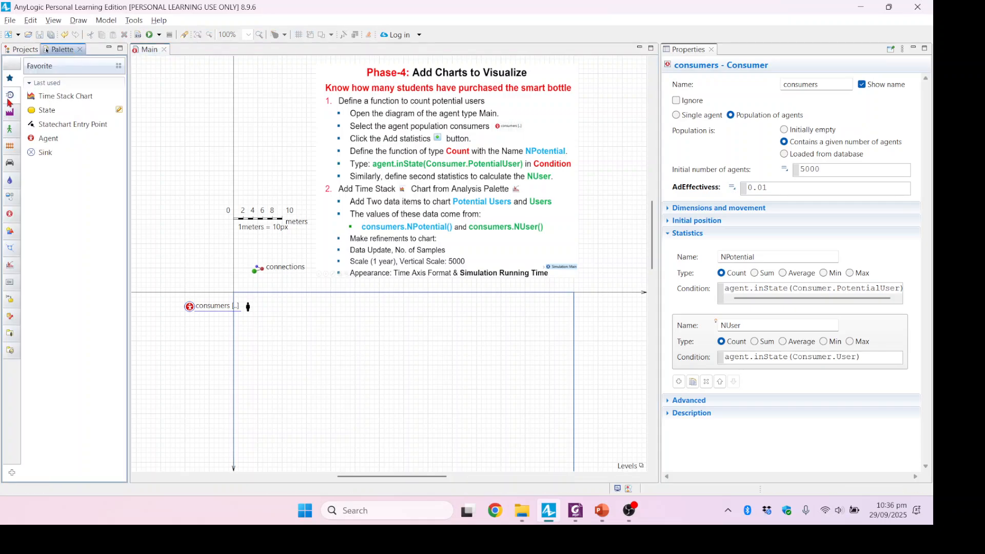
{"action": "mouse_move", "coordinate": [10, 131]}
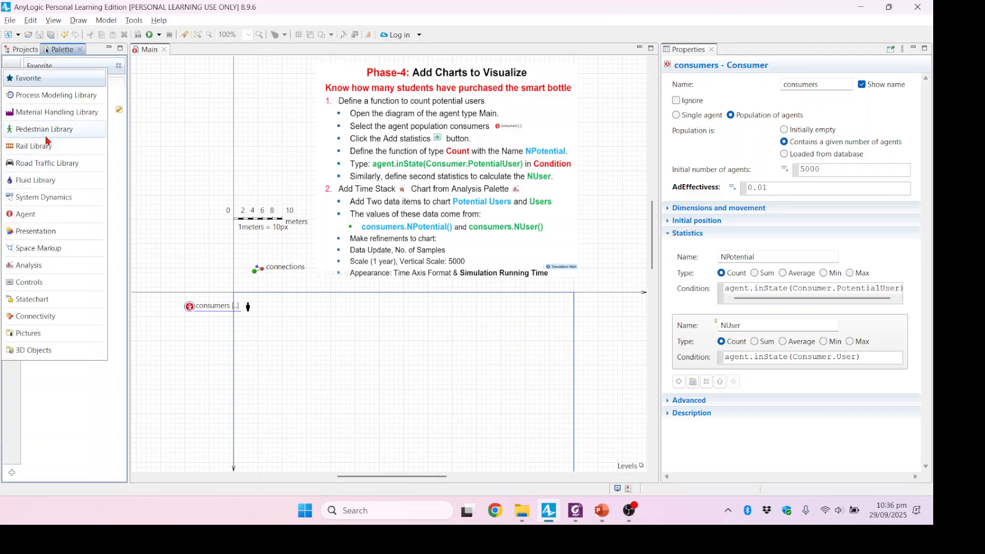
{"action": "left_click", "coordinate": [26, 268]}
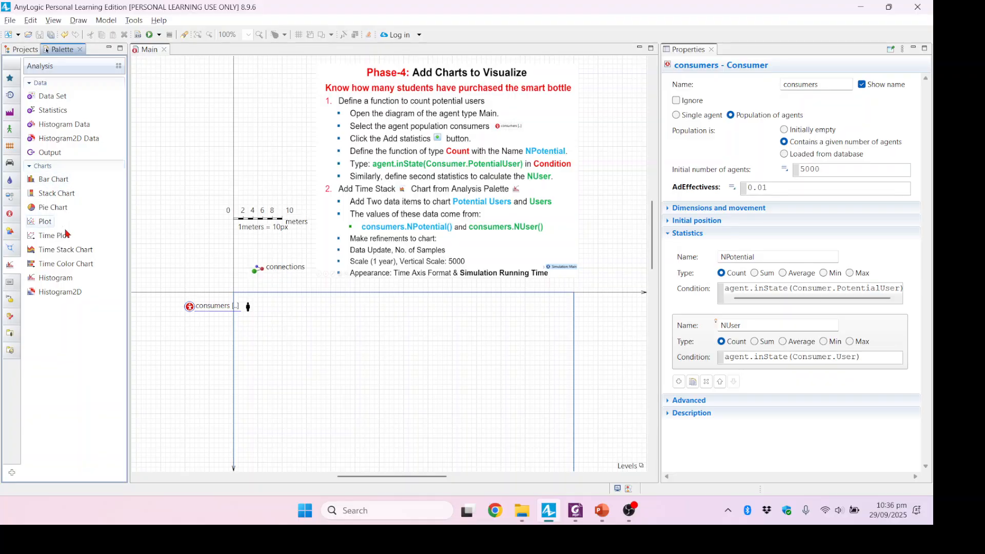
{"action": "left_click", "coordinate": [40, 252]}
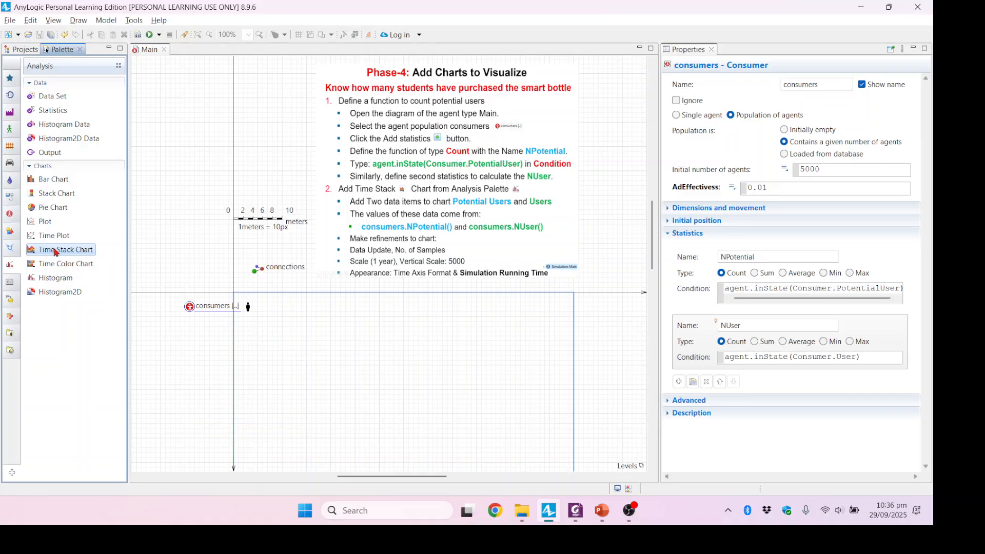
{"action": "left_click", "coordinate": [174, 340]}
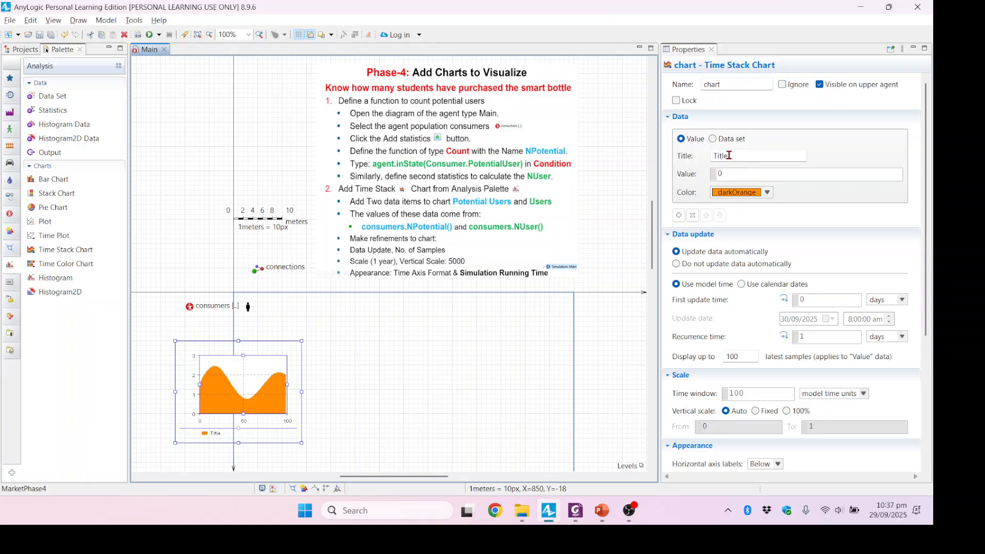
- Define the chart's data item with the title Potential User, value consumers.NPotental() and color dodgerBlue
{"action": "left_click_drag", "start_coordinate": [754, 156], "coordinate": [708, 157]}
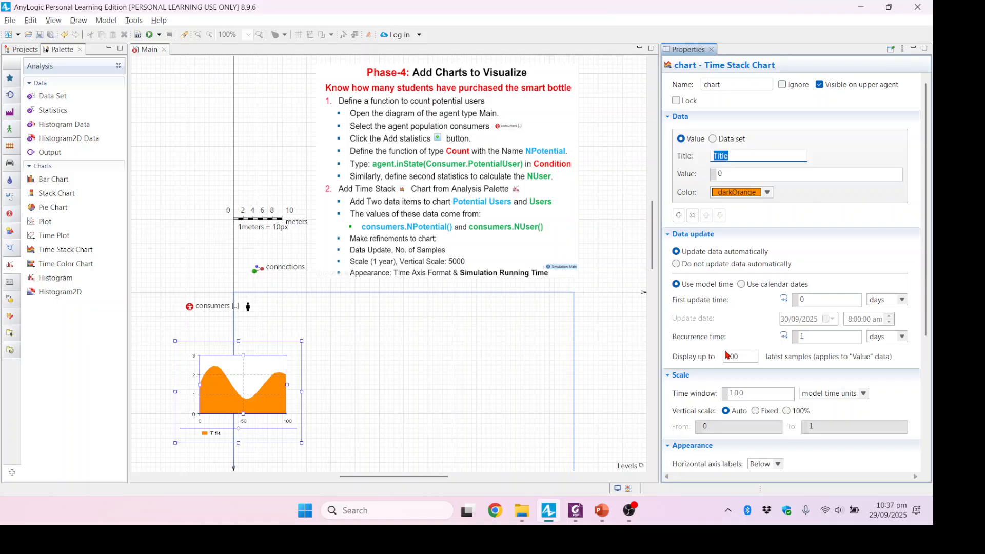
{"action": "type", "text": "Potential User"}
{"action": "left_click", "coordinate": [733, 173]}
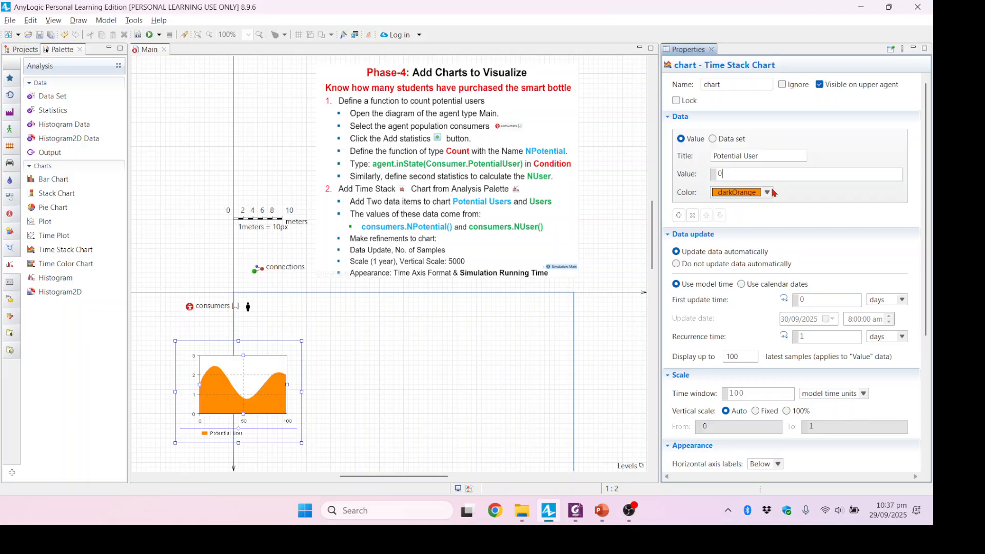
{"action": "key", "text": "BackSpace"}
{"action": "type", "text": "co"}
{"action": "type", "text": "nsumers"}
{"action": "type", "text": ".NPo"}
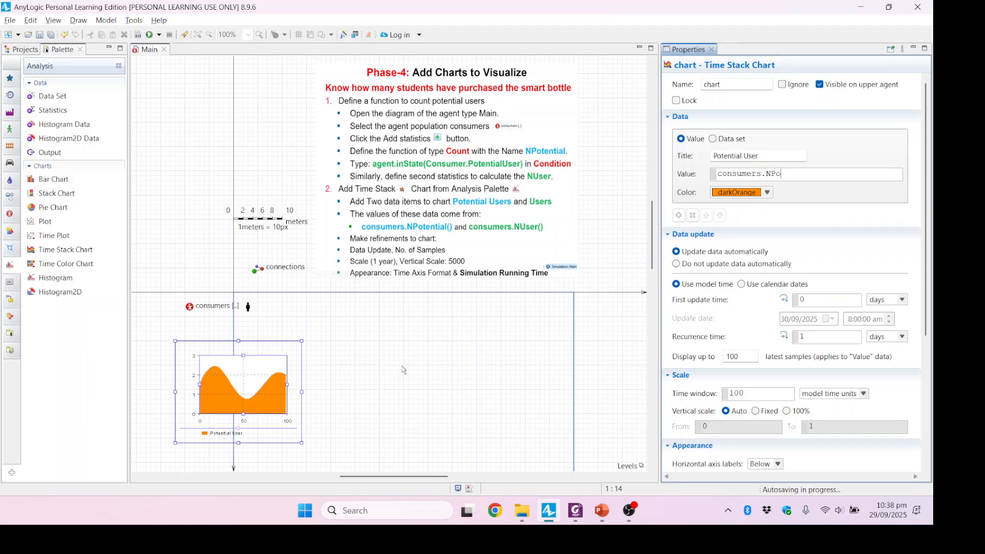
{"action": "type", "text": "tenta"}
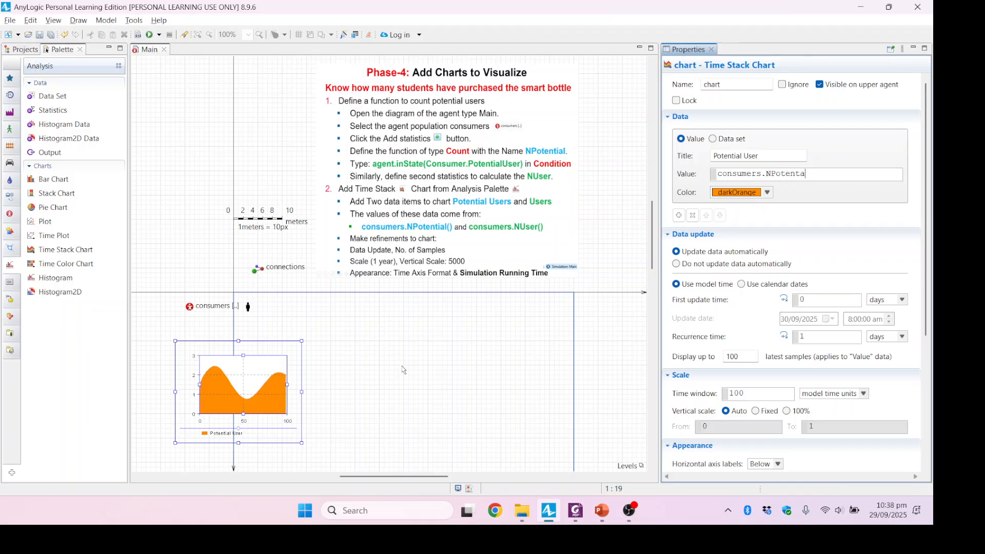
{"action": "type", "text": "l("}
{"action": "left_click", "coordinate": [768, 193]}
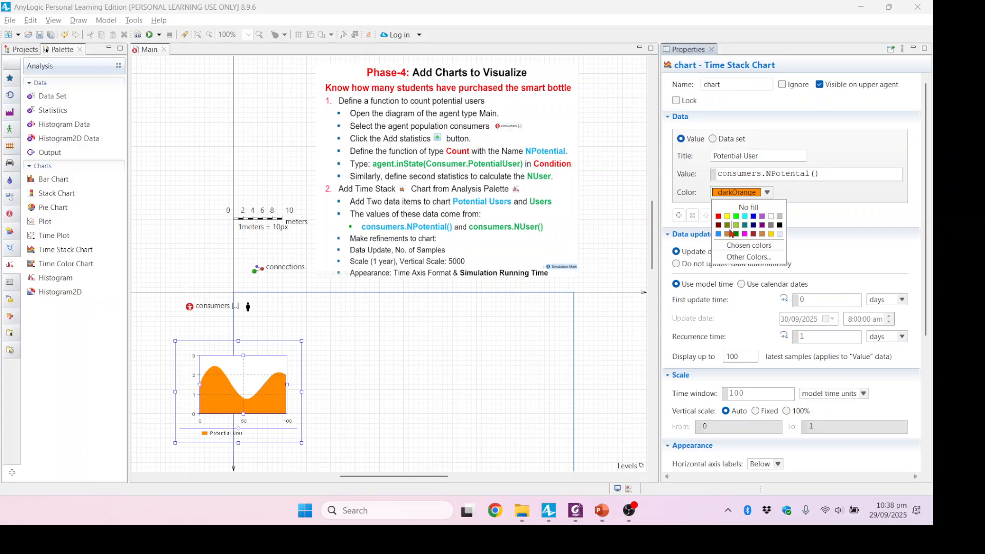
{"action": "left_click", "coordinate": [719, 234]}
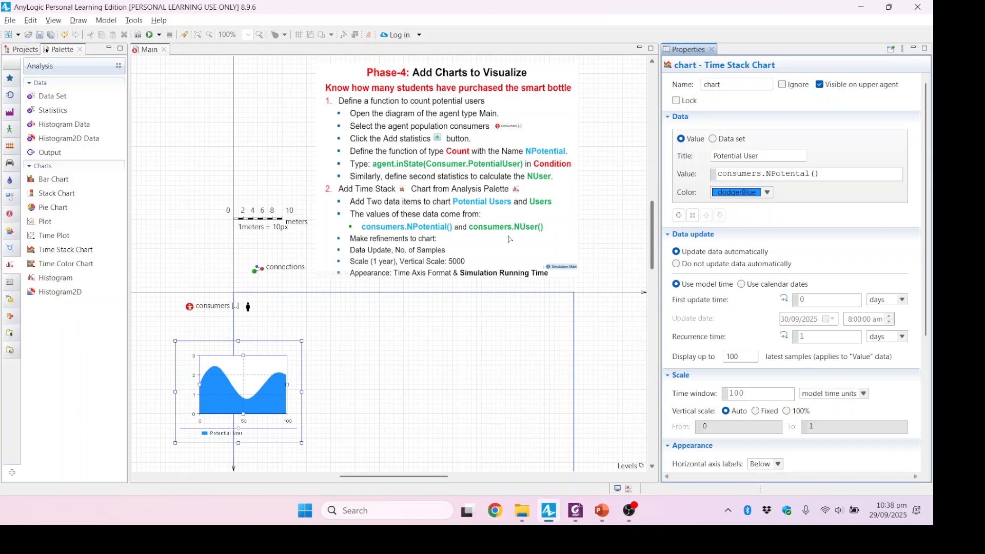
- Build the model, correct the Potential User item's value to consumers.NPotential() and rebuild
{"action": "left_click", "coordinate": [137, 35]}
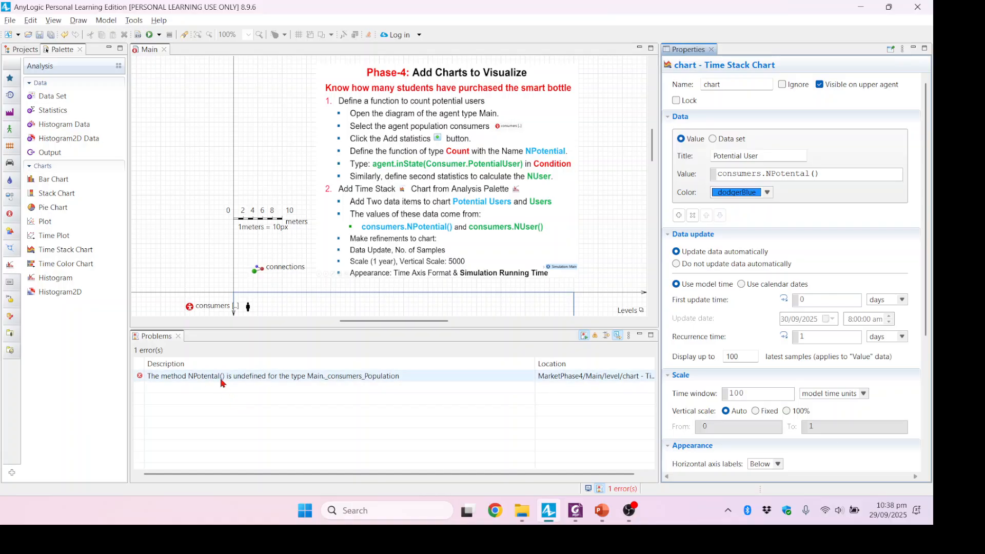
{"action": "left_click", "coordinate": [800, 174]}
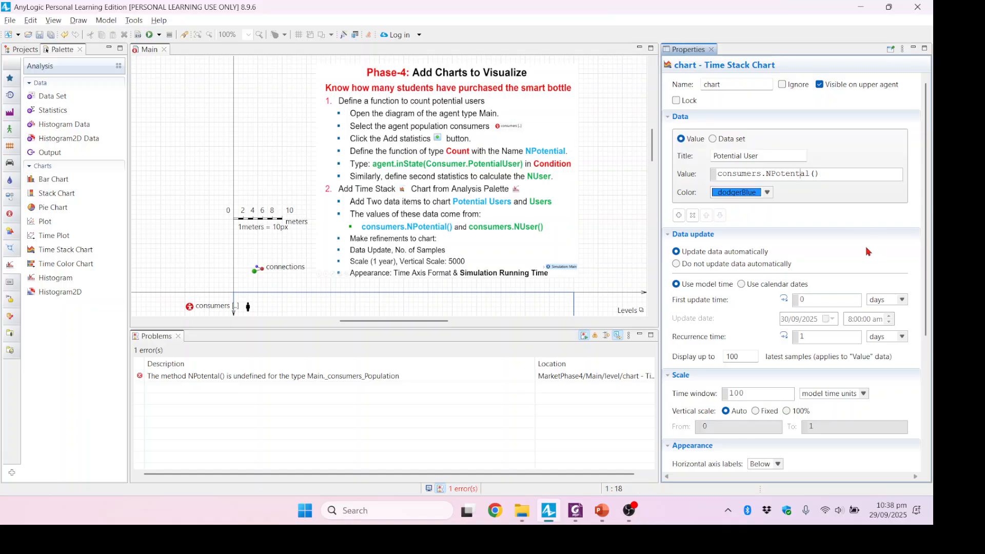
{"action": "type", "text": "i"}
{"action": "left_click", "coordinate": [137, 35]}
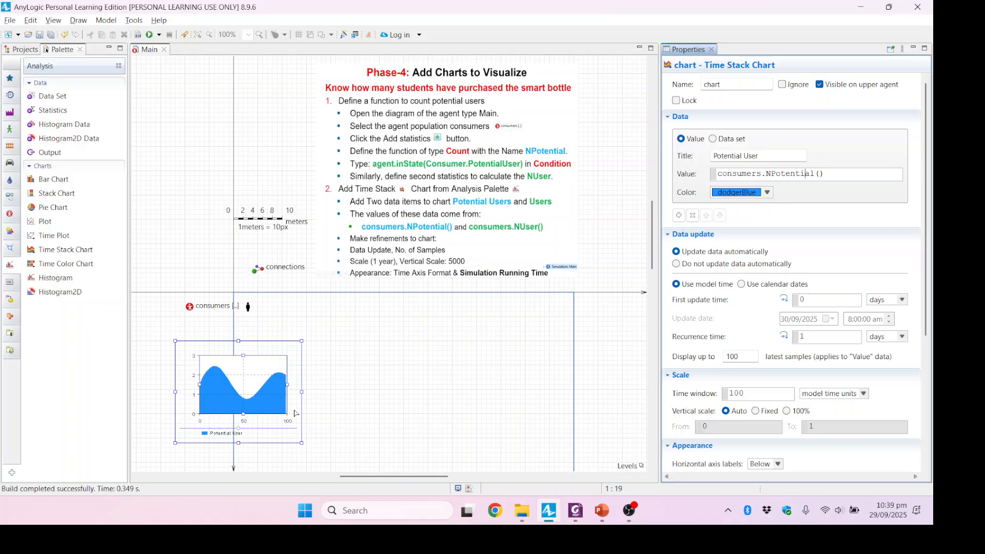
- Add a second data item to the time stack chart with the title Users
{"action": "left_click", "coordinate": [679, 216]}
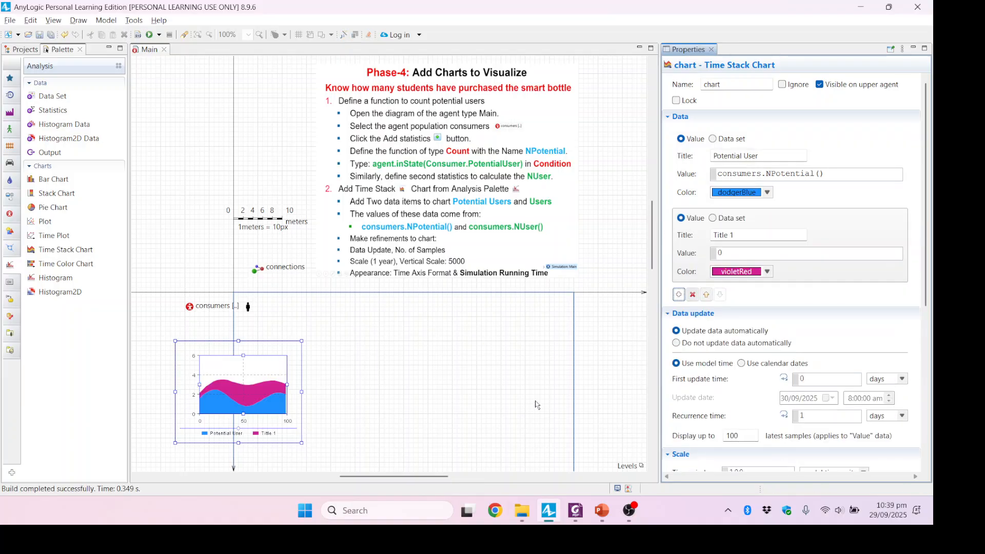
{"action": "double_click", "coordinate": [764, 156]}
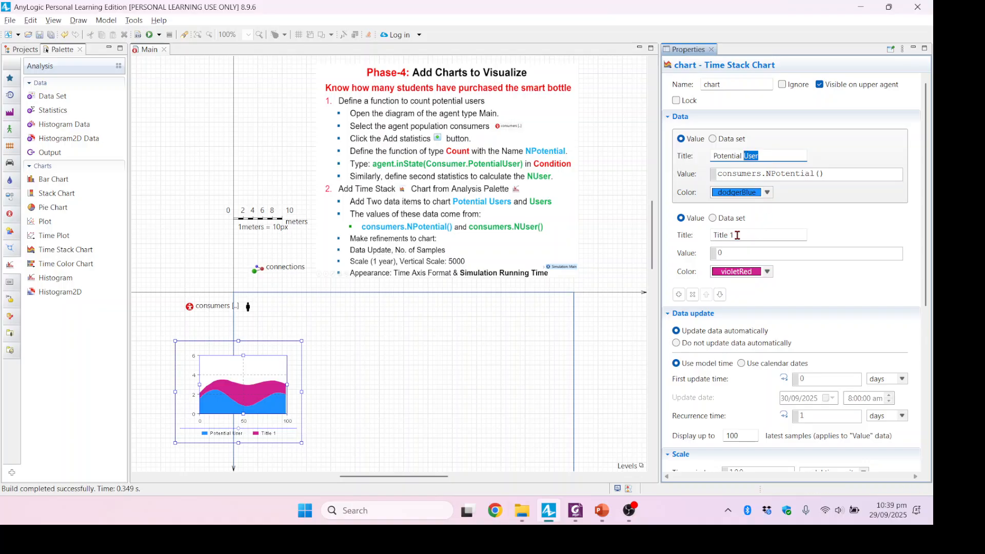
{"action": "left_click_drag", "start_coordinate": [737, 235], "coordinate": [713, 234]}
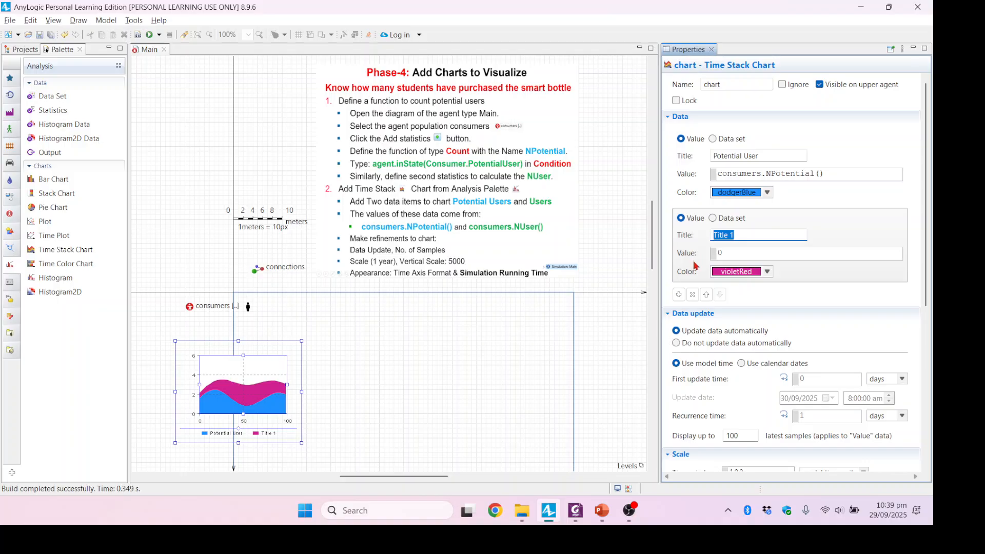
{"action": "type", "text": "Users"}
- Set the Users item's value to consumers.NUser(), adapted from a copy of the Potential User value, and its color to green
{"action": "left_click_drag", "start_coordinate": [828, 174], "coordinate": [716, 173]}
{"action": "key", "text": "ctrl+c"}
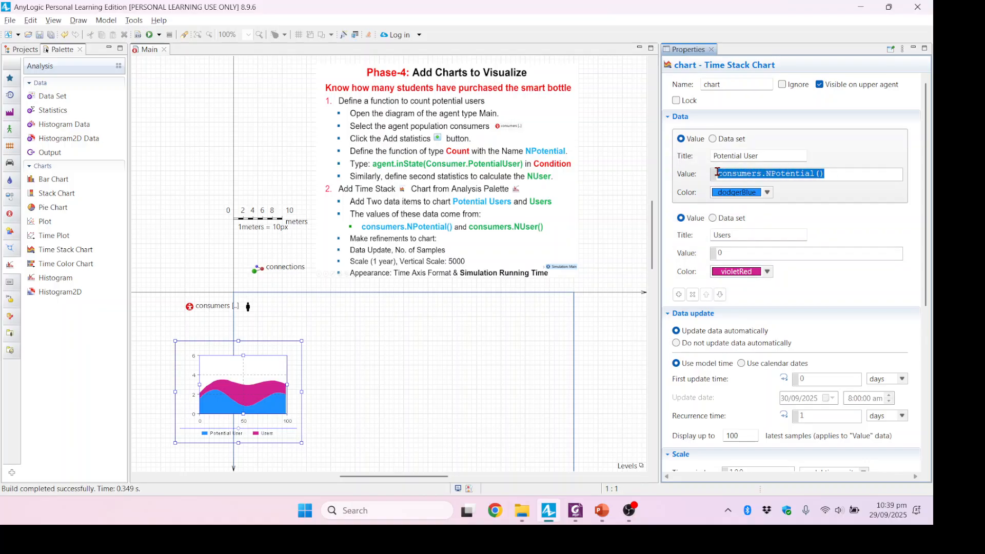
{"action": "left_click_drag", "start_coordinate": [735, 252], "coordinate": [711, 256]}
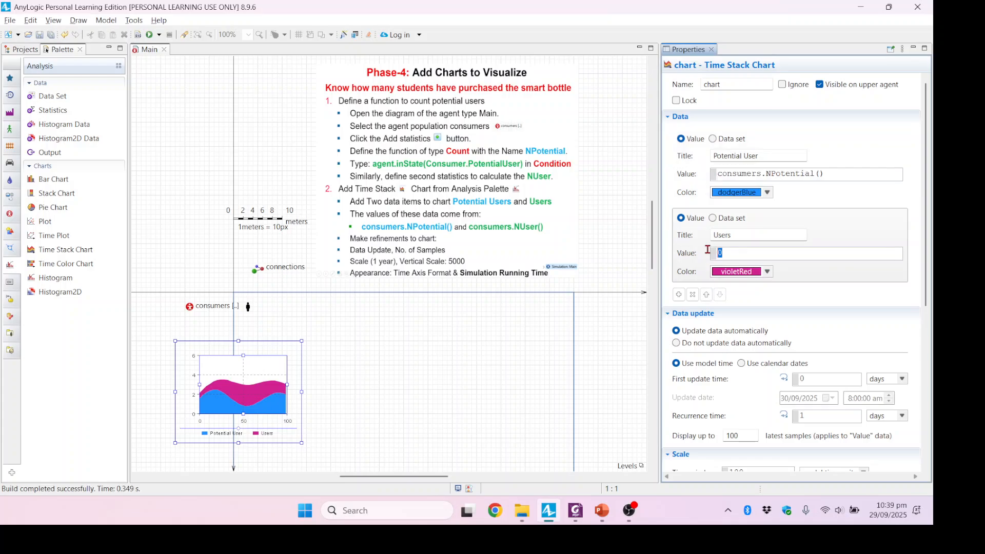
{"action": "key", "text": "ctrl+v"}
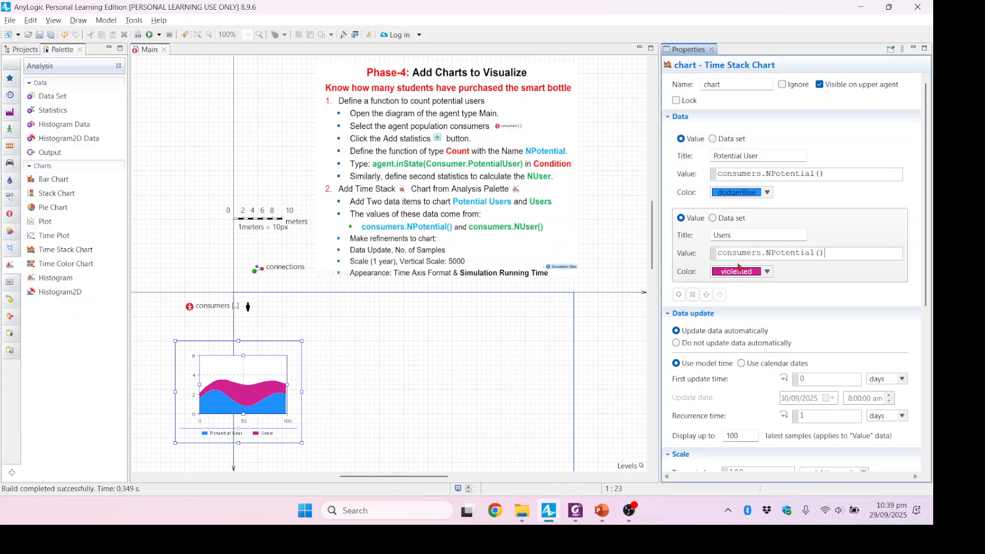
{"action": "left_click", "coordinate": [771, 253]}
{"action": "key", "text": "shift+Right"}
{"action": "key", "text": "shift+Right"}
{"action": "key", "text": "shift+Right"}
{"action": "key", "text": "shift+Right"}
{"action": "key", "text": "shift+Right"}
{"action": "key", "text": "shift+Right"}
{"action": "key", "text": "shift+Right"}
{"action": "key", "text": "shift+Right"}
{"action": "key", "text": "shift+Right"}
{"action": "type", "text": "U"}
{"action": "left_click", "coordinate": [768, 271]}
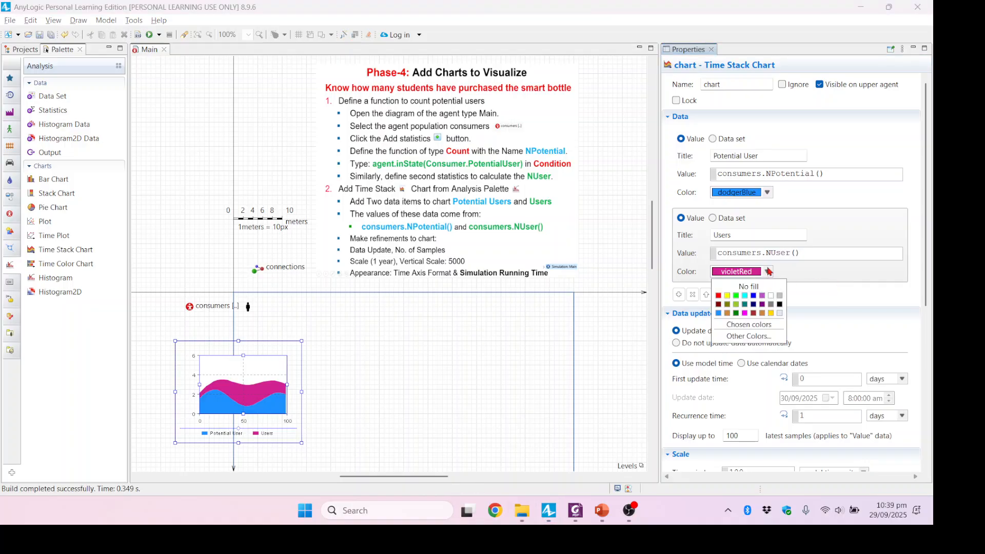
{"action": "left_click", "coordinate": [736, 313]}
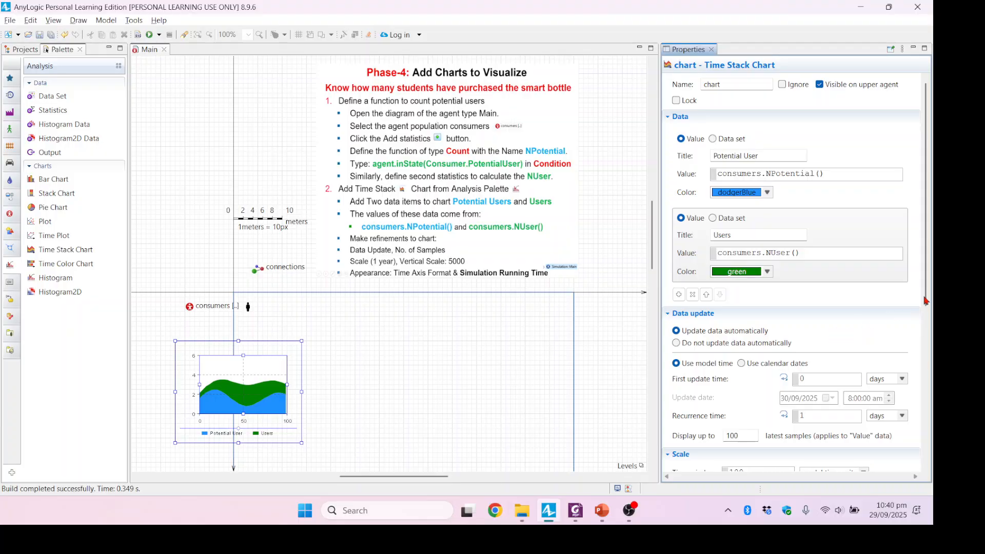
- Set the chart's data update to display up to 365 latest samples
{"action": "left_click_drag", "start_coordinate": [926, 279], "coordinate": [926, 325]}
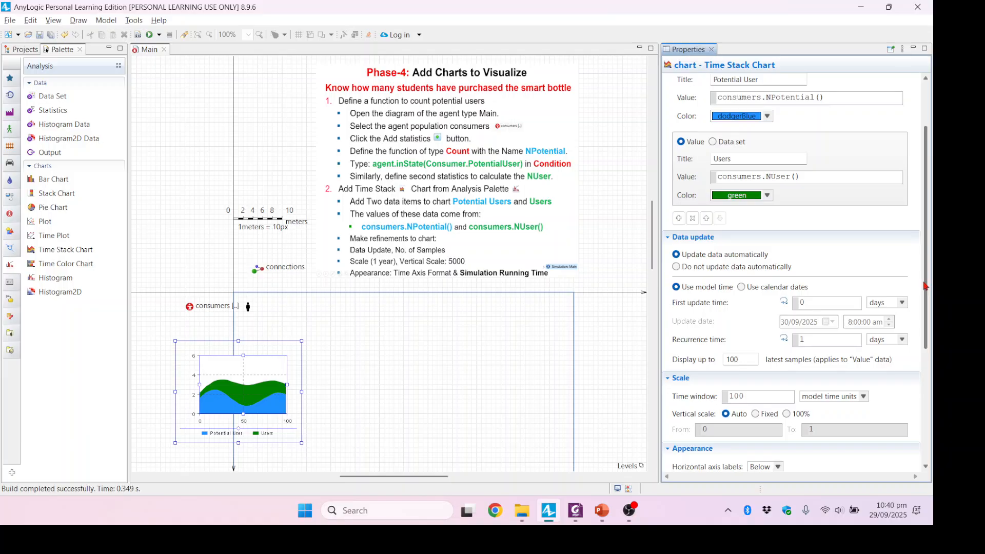
{"action": "left_click_drag", "start_coordinate": [925, 286], "coordinate": [927, 320]}
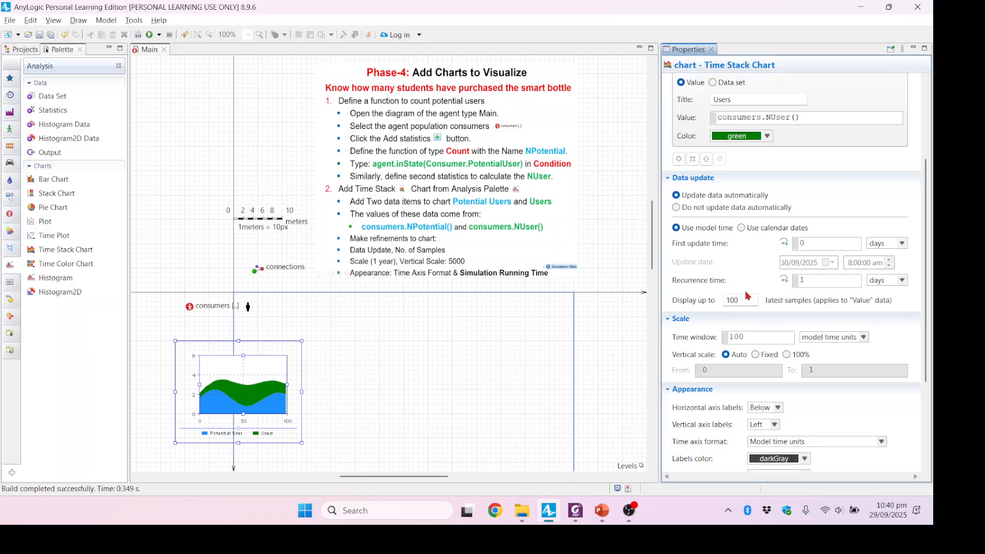
{"action": "left_click_drag", "start_coordinate": [739, 299], "coordinate": [723, 303]}
{"action": "type", "text": "365"}
- Set the chart's time window to 1 years and its vertical scale to Fixed with an upper limit of 5000
{"action": "left_click_drag", "start_coordinate": [929, 326], "coordinate": [929, 359]}
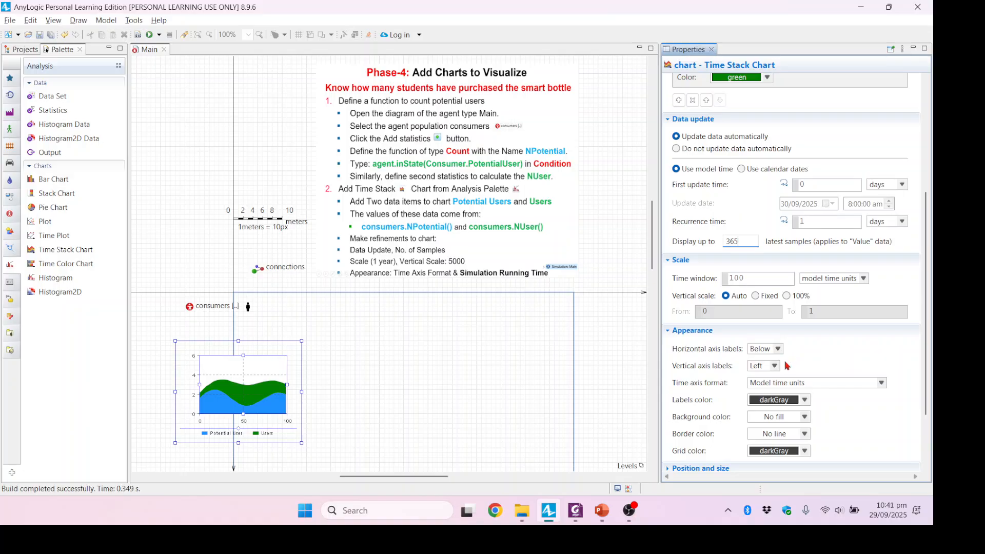
{"action": "double_click", "coordinate": [758, 276]}
{"action": "type", "text": "1"}
{"action": "left_click", "coordinate": [854, 281]}
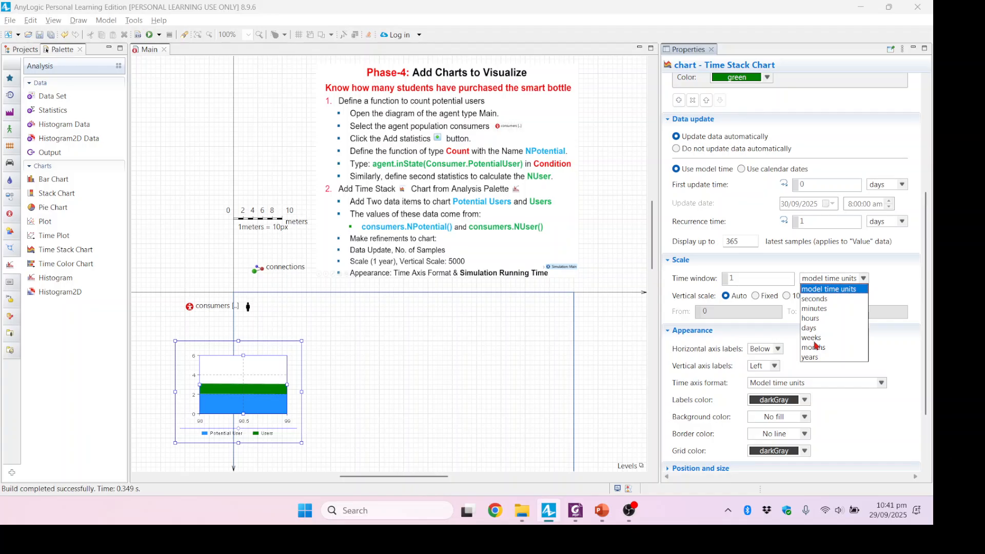
{"action": "left_click", "coordinate": [812, 356]}
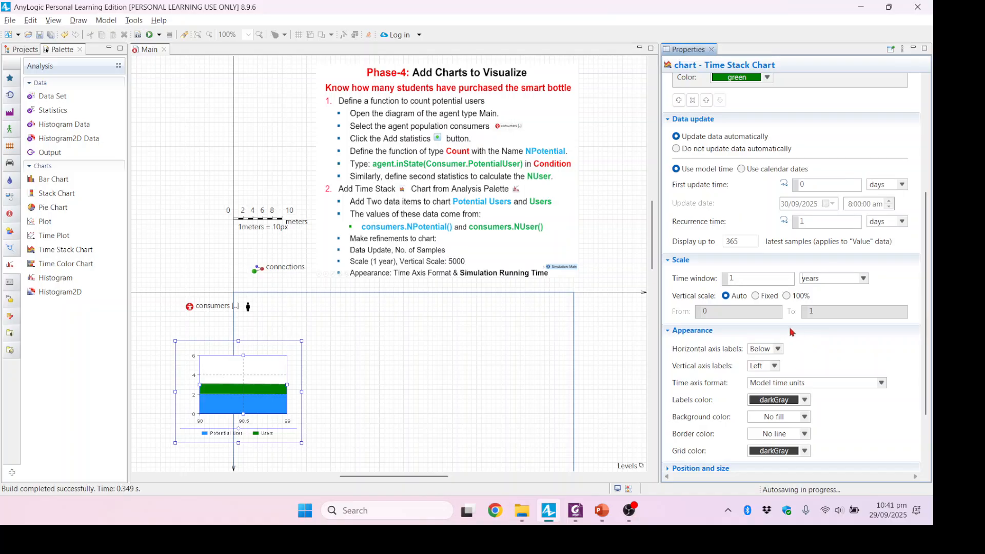
{"action": "left_click", "coordinate": [757, 296]}
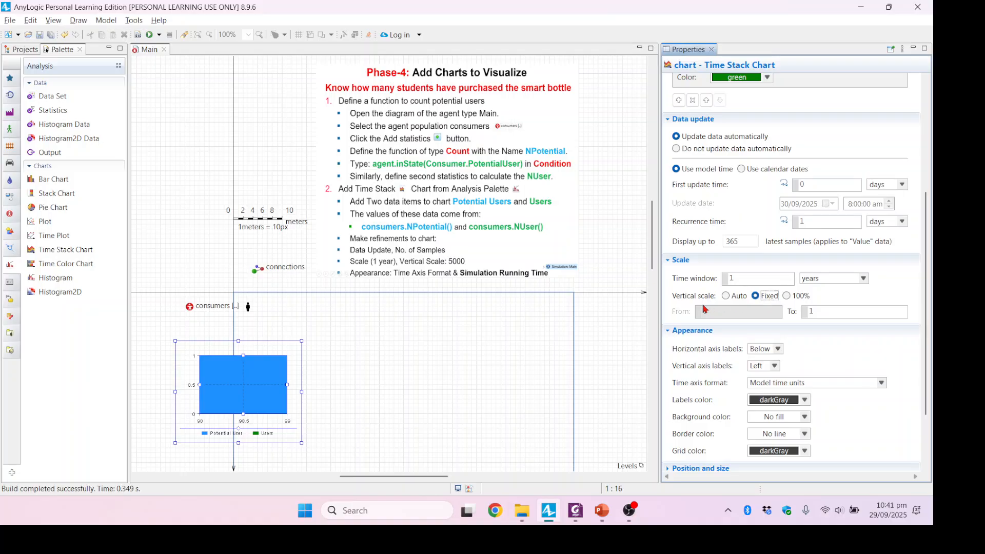
{"action": "left_click", "coordinate": [830, 313]}
- Set the chart's time axis format to the short date-only model date, 9/27/25
{"action": "left_click_drag", "start_coordinate": [930, 324], "coordinate": [927, 339]}
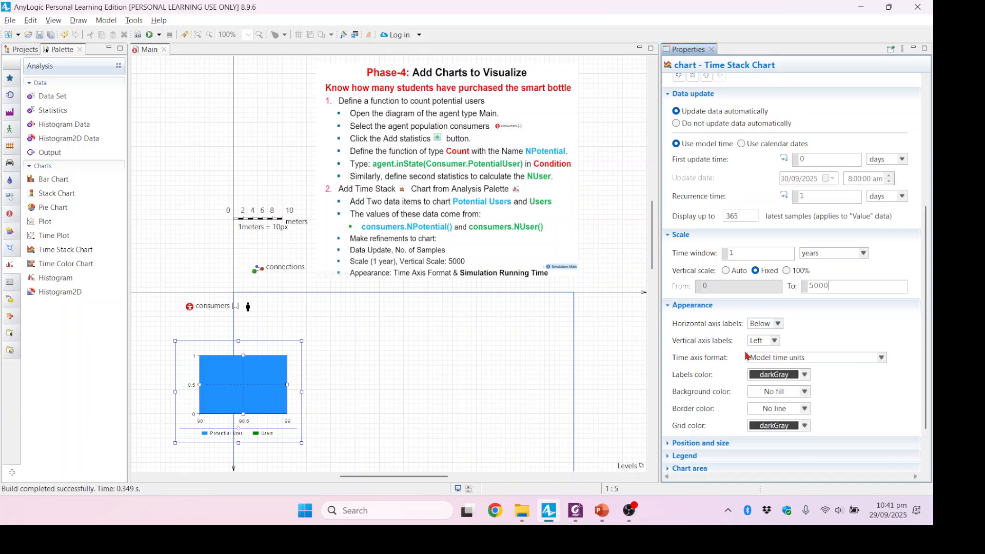
{"action": "left_click", "coordinate": [883, 359]}
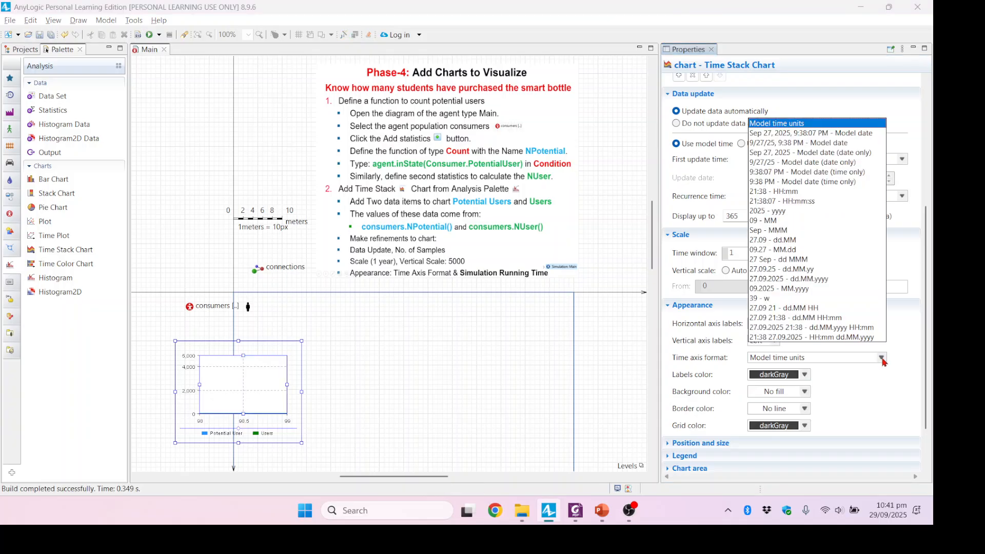
{"action": "left_click", "coordinate": [785, 163]}
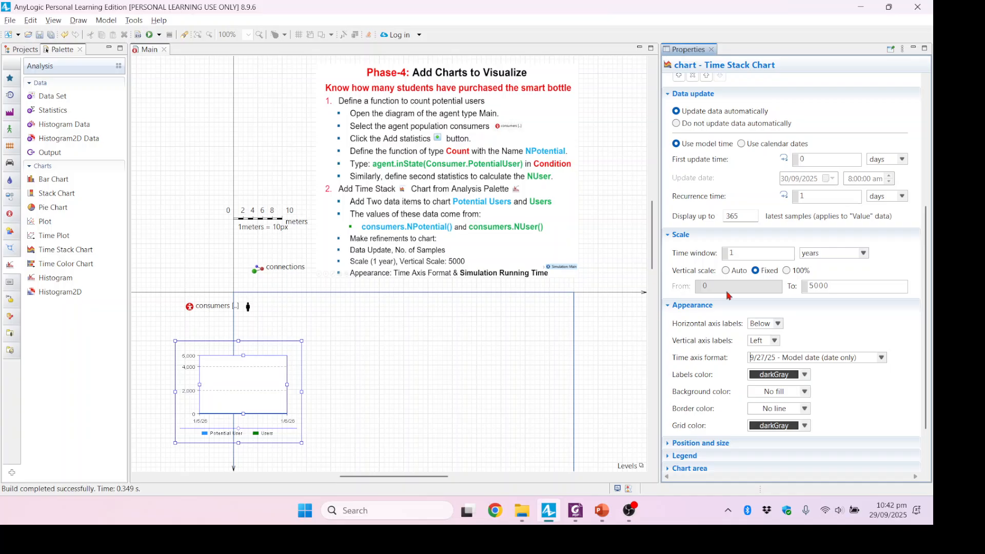
{"action": "scroll", "coordinate": [785, 274], "scroll_direction": "up", "scroll_amount": 6}
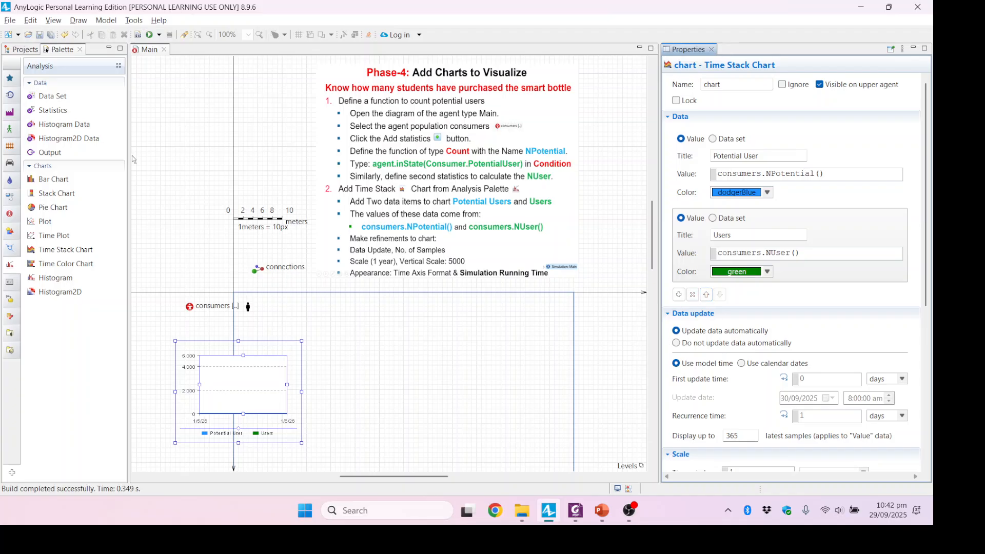
{"action": "left_click", "coordinate": [160, 35]}
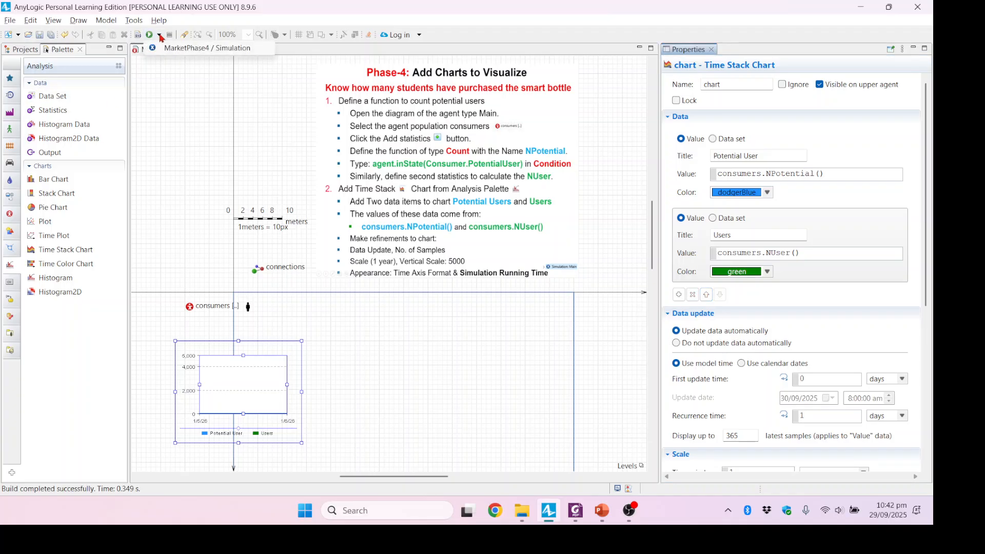
{"action": "left_click", "coordinate": [192, 146]}
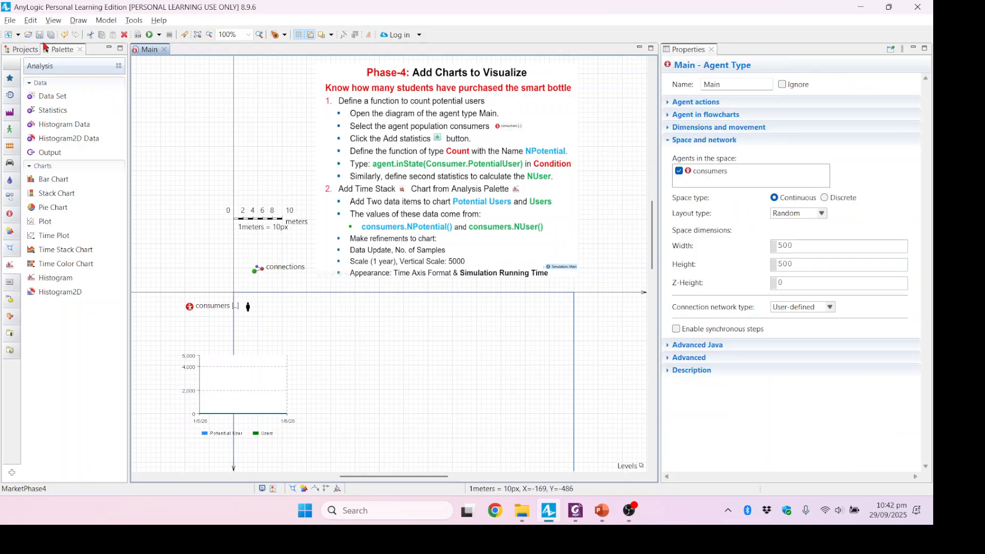
- Show the project tree and save the MarketPhase4 model
{"action": "left_click", "coordinate": [24, 50]}
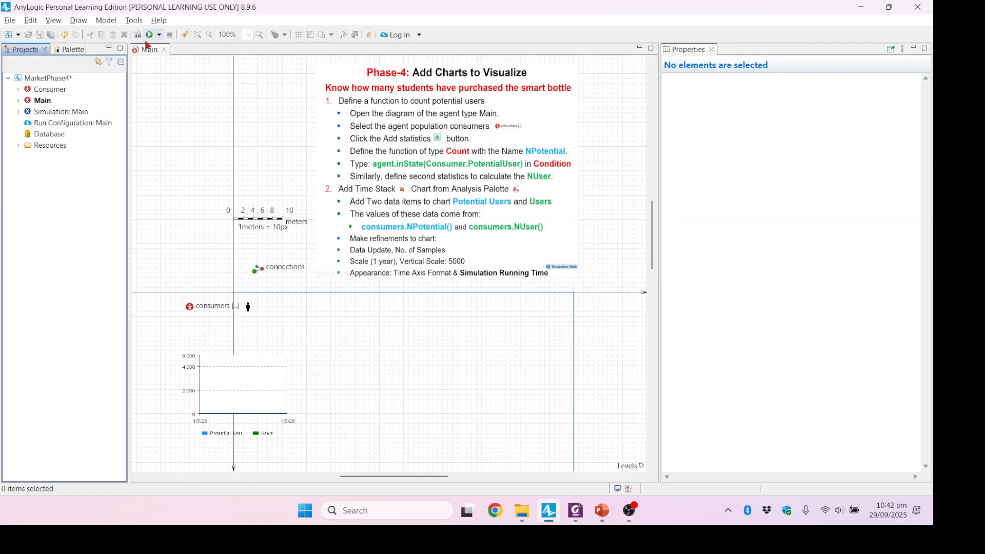
{"action": "left_click", "coordinate": [204, 221]}
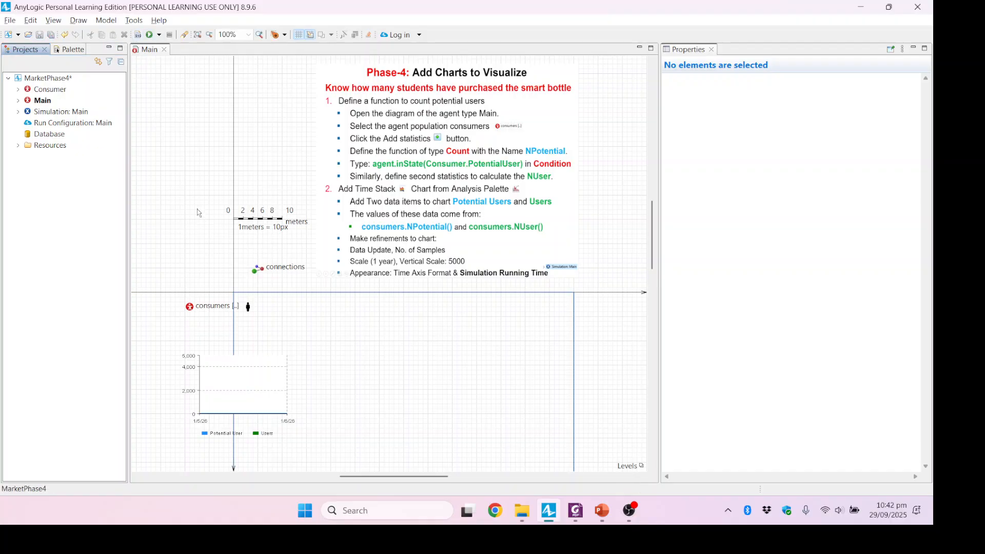
{"action": "left_click", "coordinate": [40, 34]}
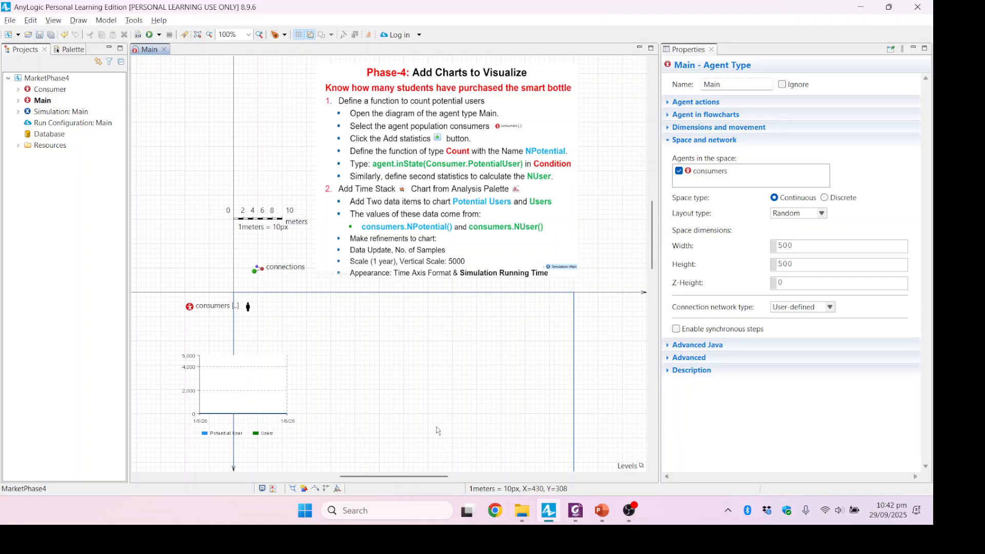
- Move the time stack chart in the Main diagram to the left of the vertical axis, outside the consumers' space
{"action": "scroll", "coordinate": [481, 368], "scroll_direction": "down", "scroll_amount": 3}
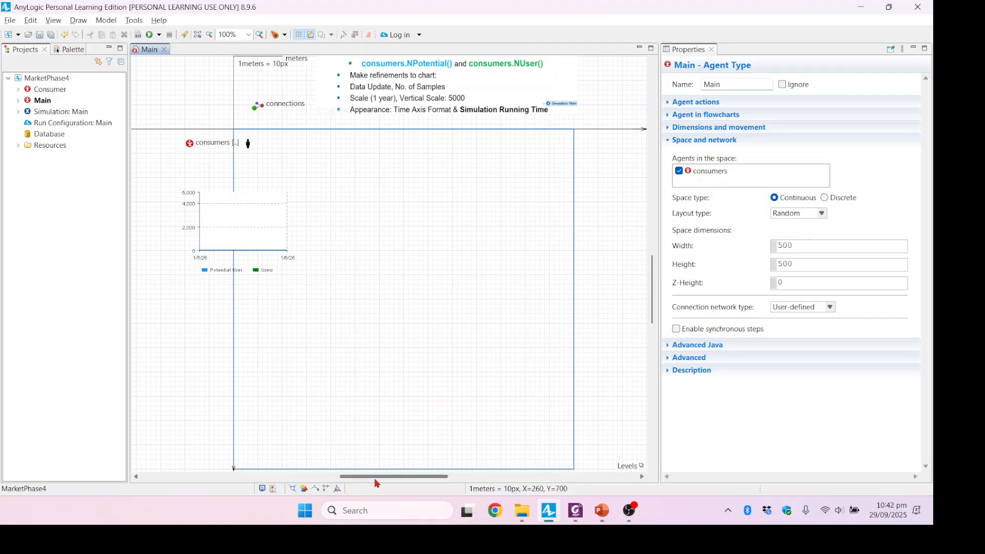
{"action": "left_click_drag", "start_coordinate": [377, 477], "coordinate": [331, 477]}
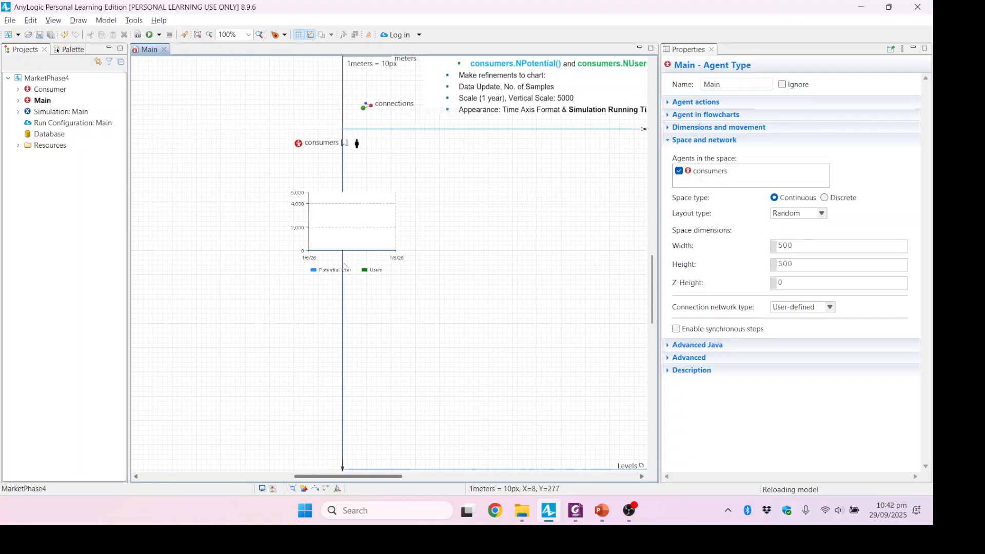
{"action": "left_click_drag", "start_coordinate": [351, 235], "coordinate": [271, 237]}
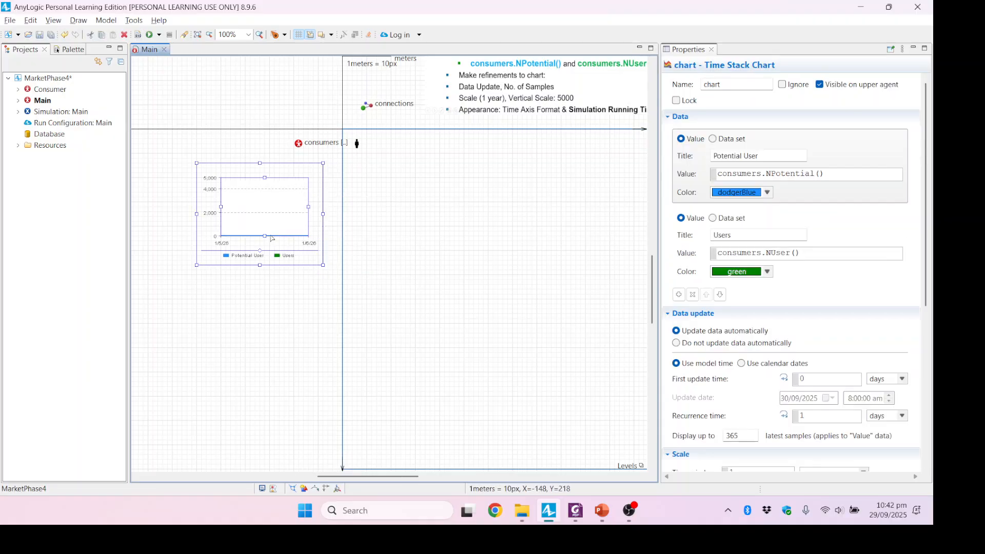
- Run the MarketPhase4 simulation in a maximized window and raise its speed to x2
{"action": "left_click", "coordinate": [160, 35]}
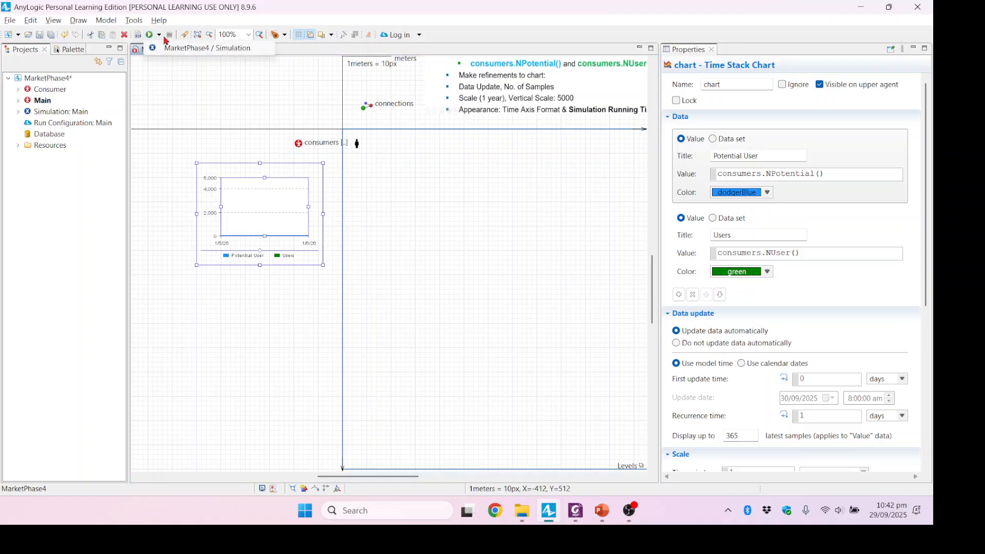
{"action": "left_click", "coordinate": [186, 49]}
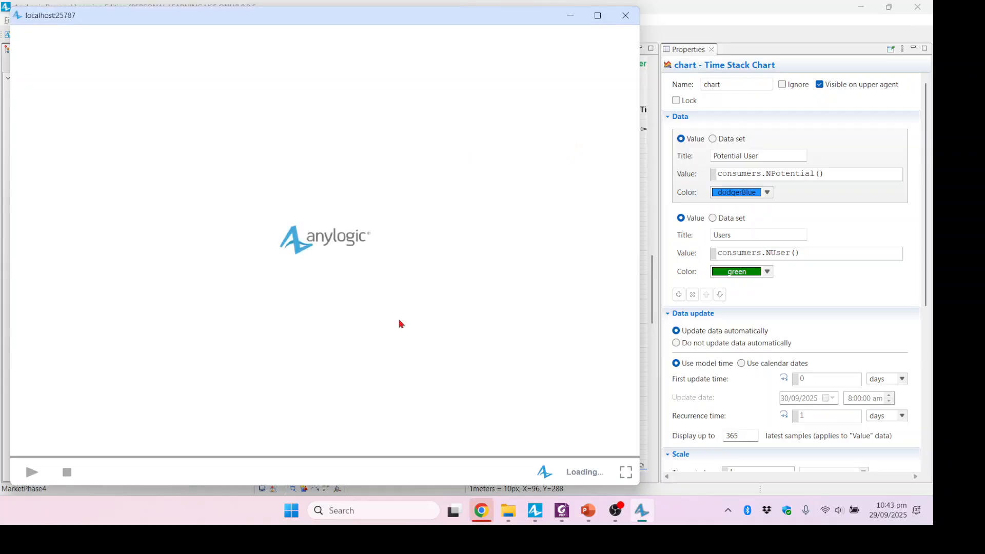
{"action": "left_click", "coordinate": [456, 5]}
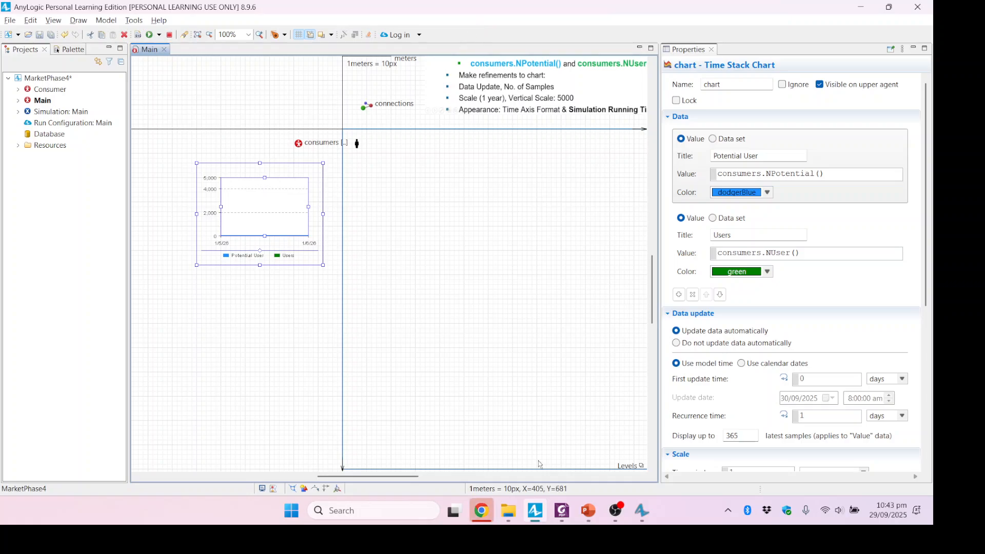
{"action": "left_click", "coordinate": [645, 516]}
{"action": "left_click_drag", "start_coordinate": [299, 15], "coordinate": [494, 55]}
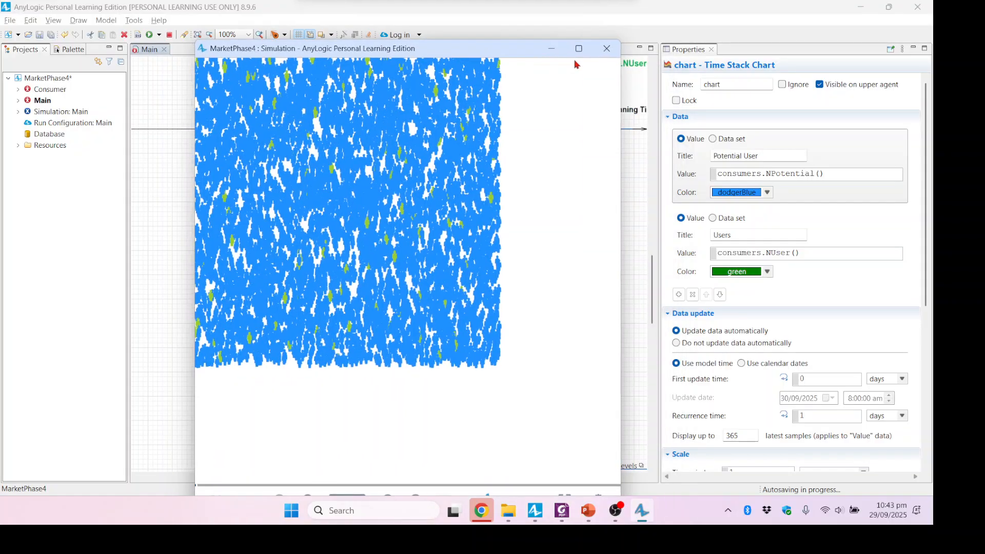
{"action": "left_click", "coordinate": [579, 49]}
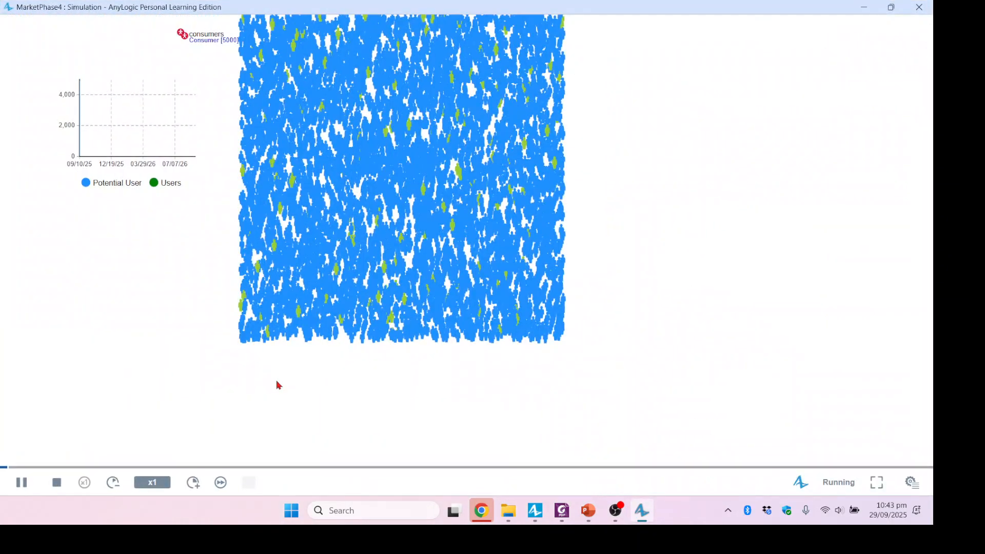
{"action": "left_click", "coordinate": [193, 483]}
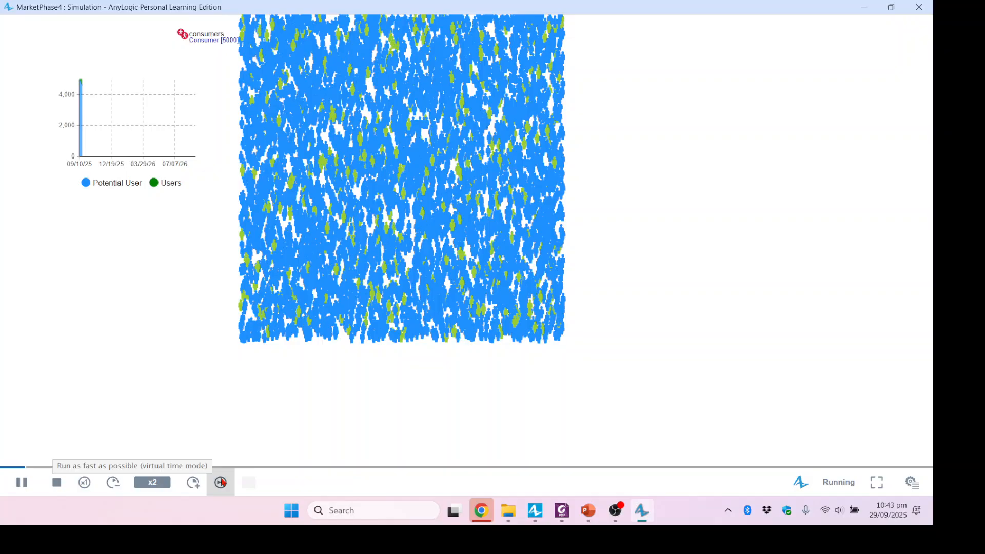
- Run the simulation in virtual time until it finishes and close its window
{"action": "left_click", "coordinate": [222, 483]}
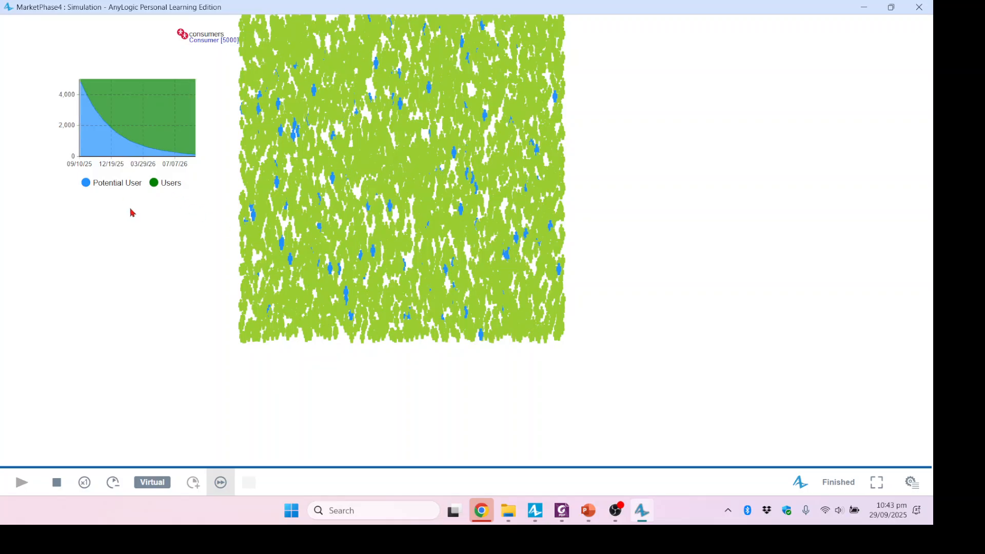
{"action": "left_click", "coordinate": [919, 7]}
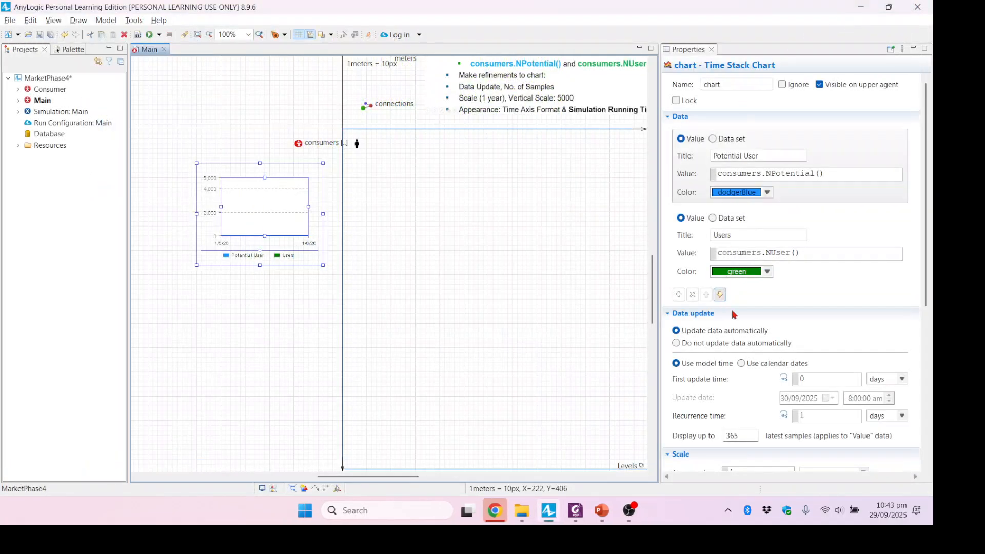
- Move the Users data item above Potential User in the time stack chart and rerun the simulation in virtual time to check it
{"action": "left_click", "coordinate": [678, 276]}
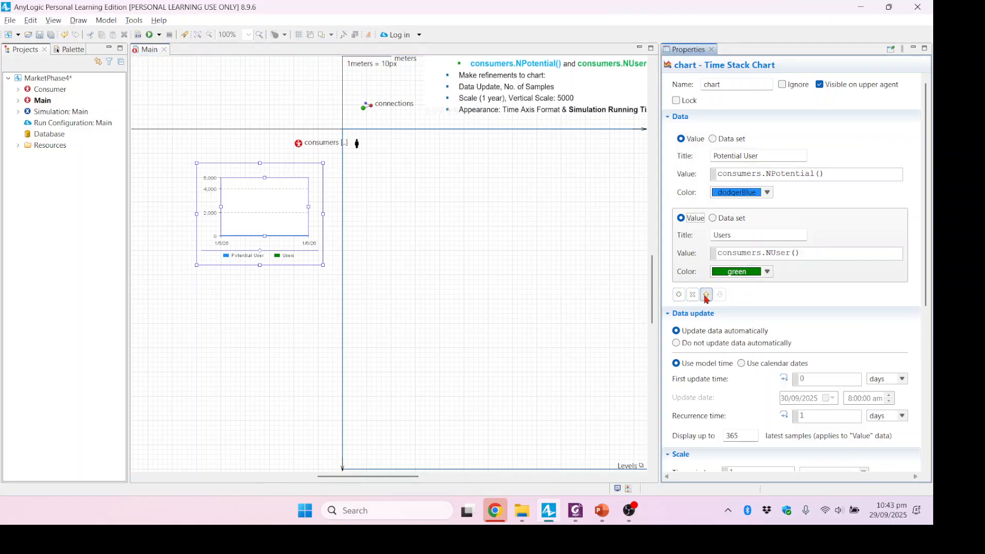
{"action": "left_click", "coordinate": [706, 295]}
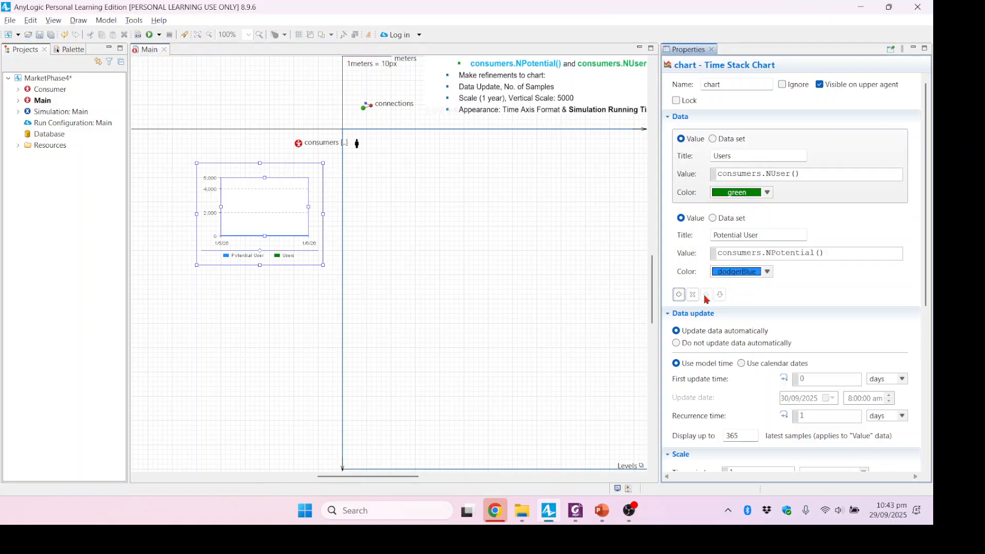
{"action": "left_click", "coordinate": [160, 36]}
{"action": "left_click", "coordinate": [174, 50]}
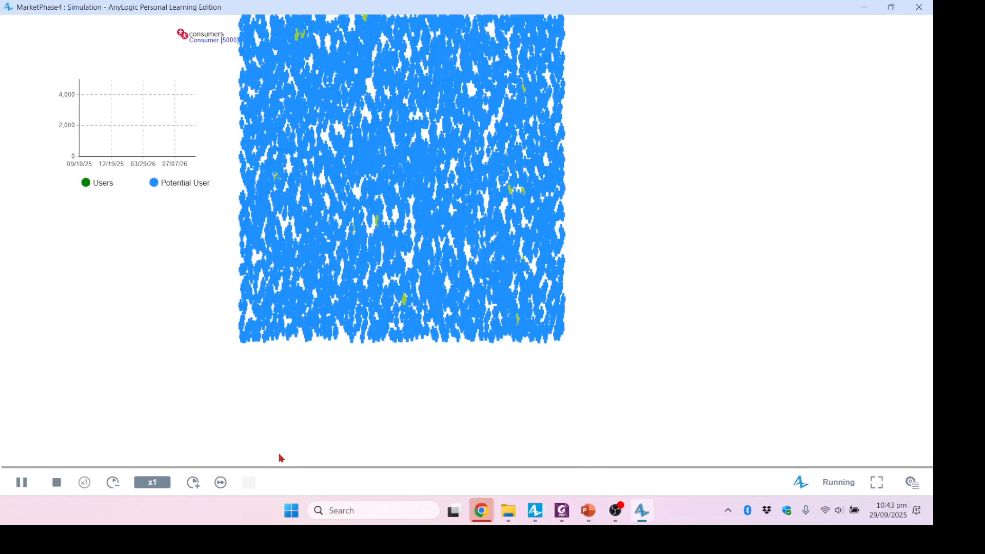
{"action": "left_click", "coordinate": [220, 482]}
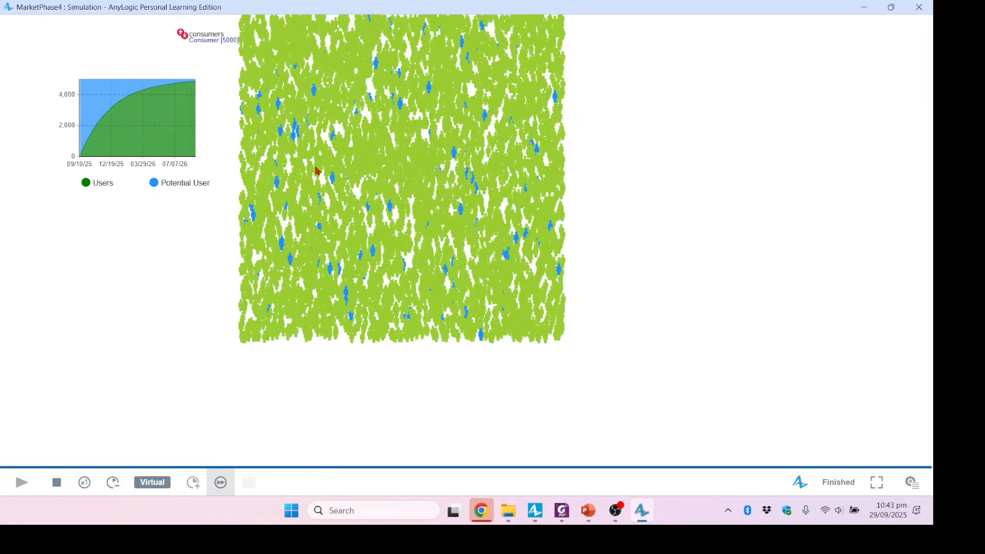
{"action": "left_click_drag", "start_coordinate": [256, 148], "coordinate": [299, 176]}
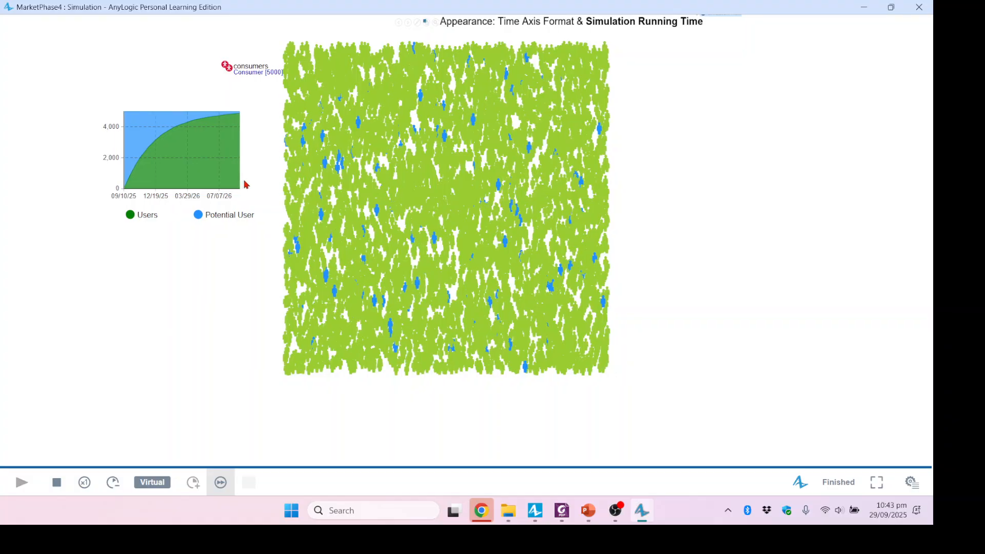
{"action": "left_click", "coordinate": [919, 7]}
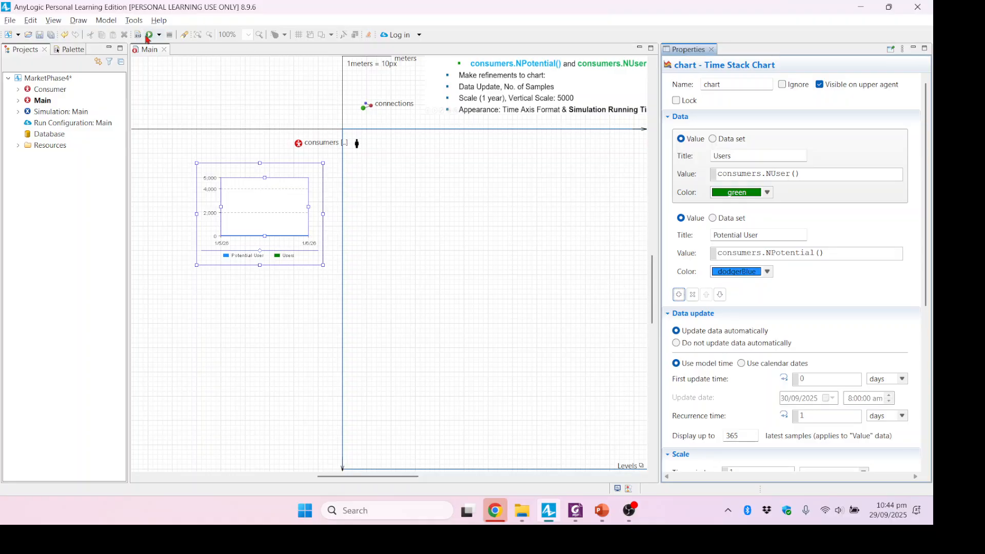
- Run the simulation again, raising its speed stepwise to x50 until it finishes, and close its window
{"action": "left_click", "coordinate": [149, 35]}
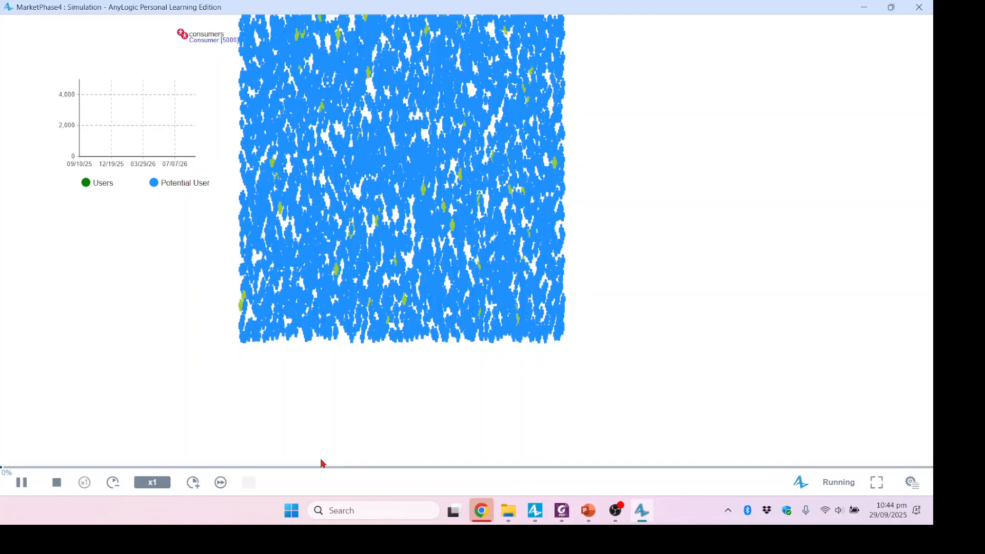
{"action": "left_click_drag", "start_coordinate": [319, 280], "coordinate": [337, 296]}
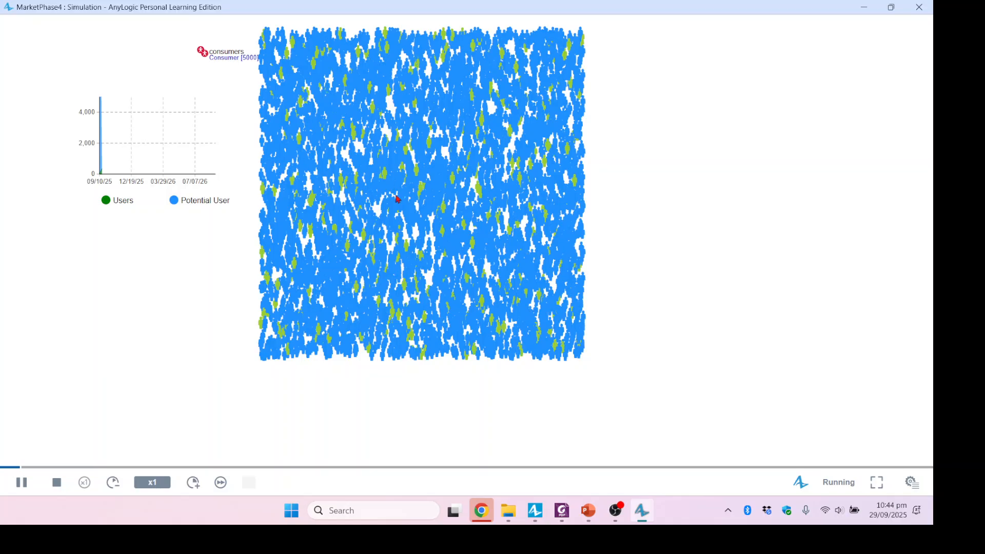
{"action": "left_click", "coordinate": [198, 485]}
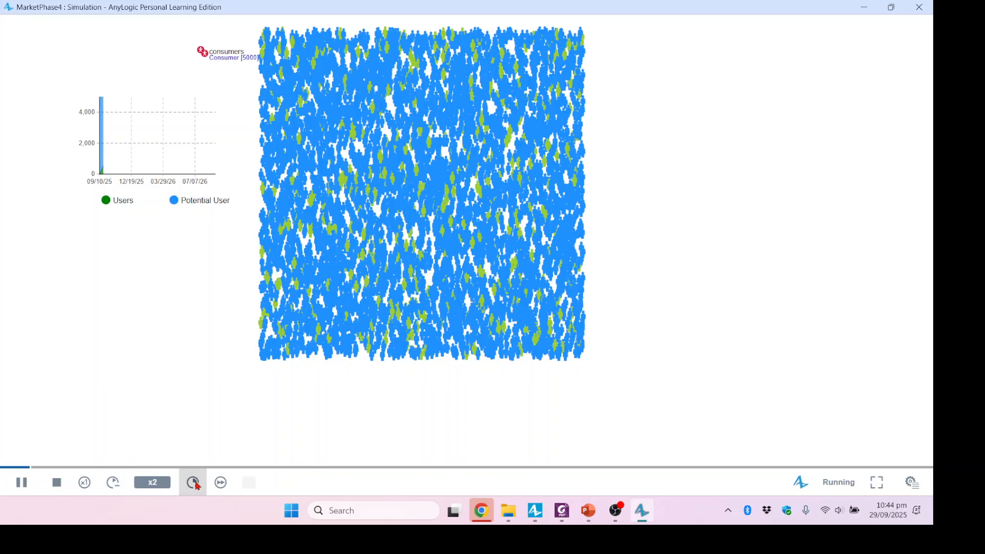
{"action": "left_click", "coordinate": [198, 485]}
{"action": "left_click", "coordinate": [198, 485]}
{"action": "left_click", "coordinate": [198, 485]}
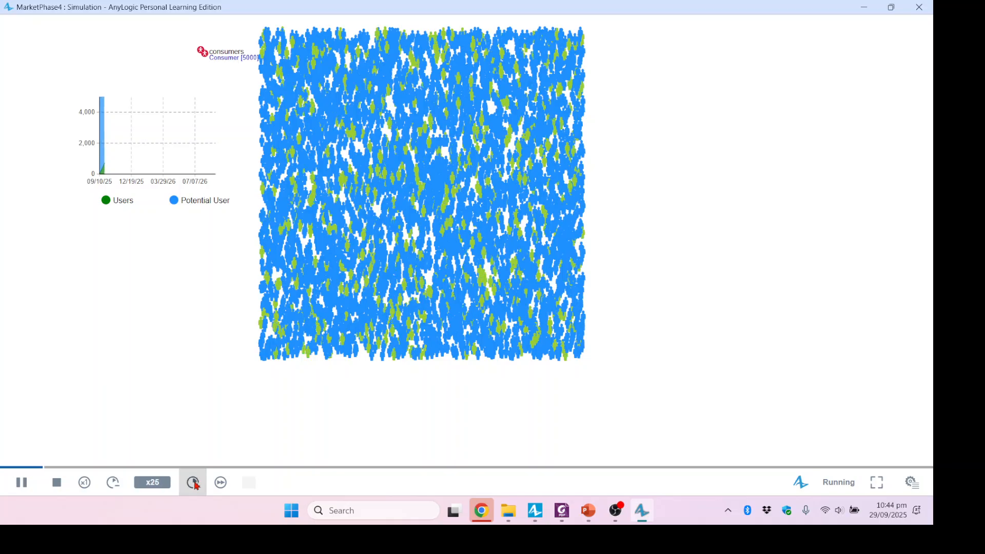
{"action": "left_click", "coordinate": [197, 485]}
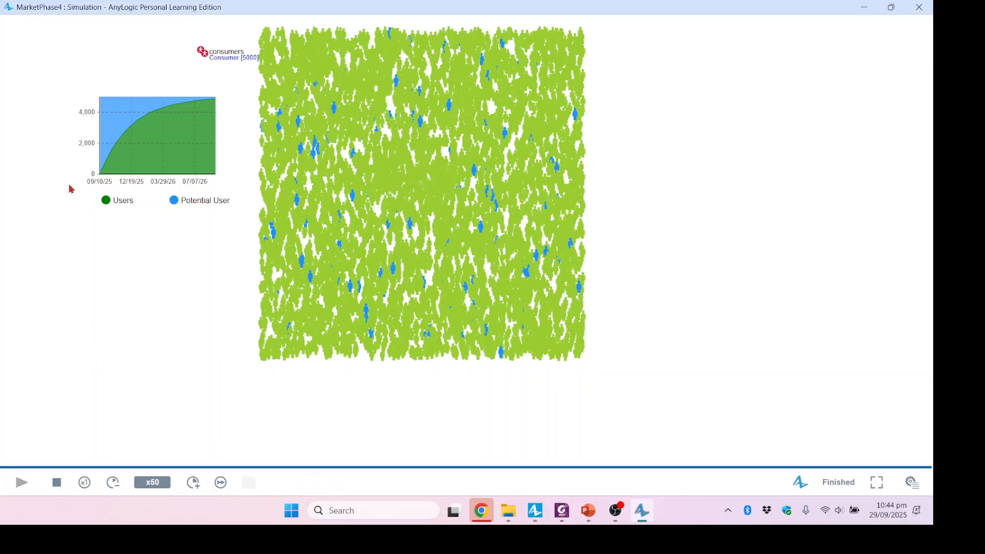
{"action": "left_click", "coordinate": [919, 8]}
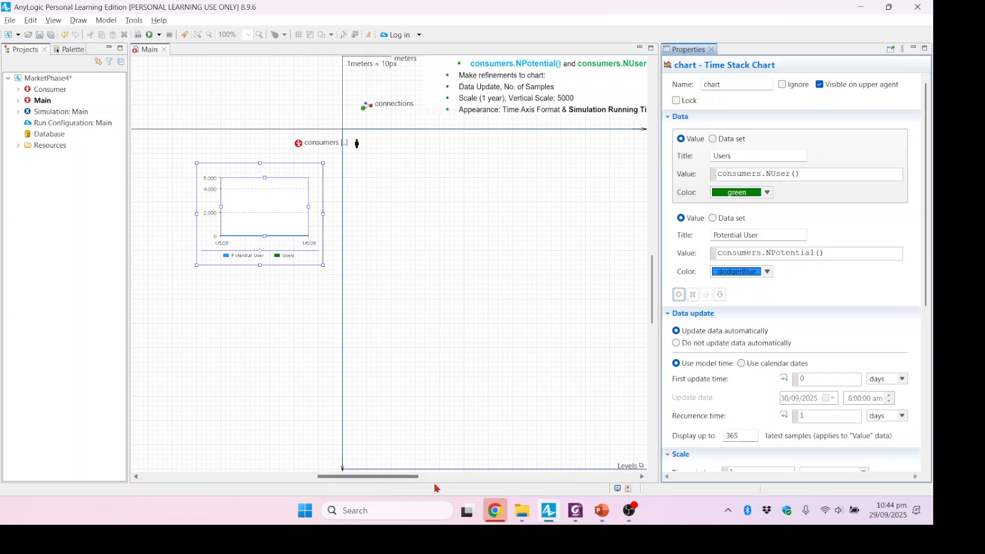
- Try the Never stop option for the Simulation experiment and switch it back to Stop at specified time
{"action": "left_click_drag", "start_coordinate": [383, 479], "coordinate": [414, 479]}
{"action": "left_click_drag", "start_coordinate": [654, 321], "coordinate": [656, 280]}
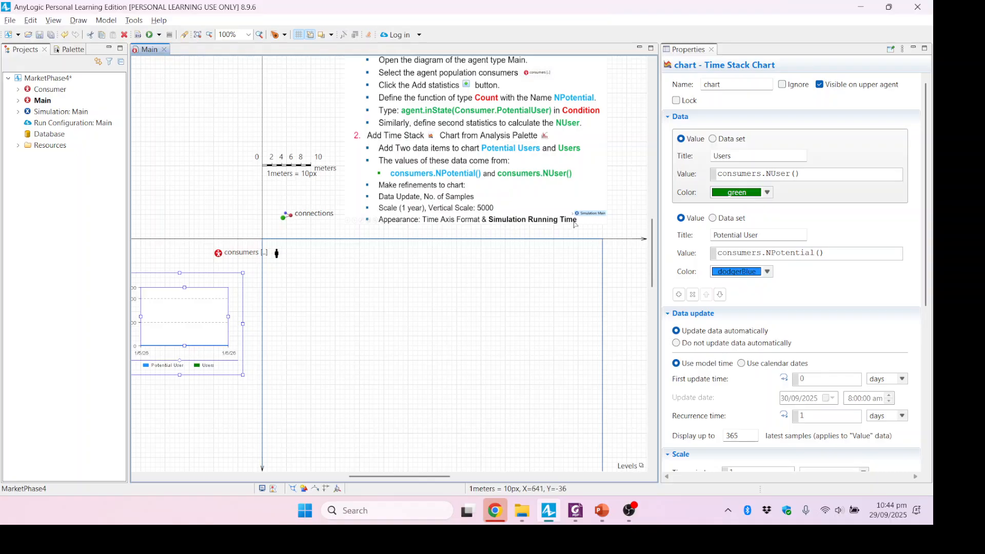
{"action": "left_click", "coordinate": [74, 113]}
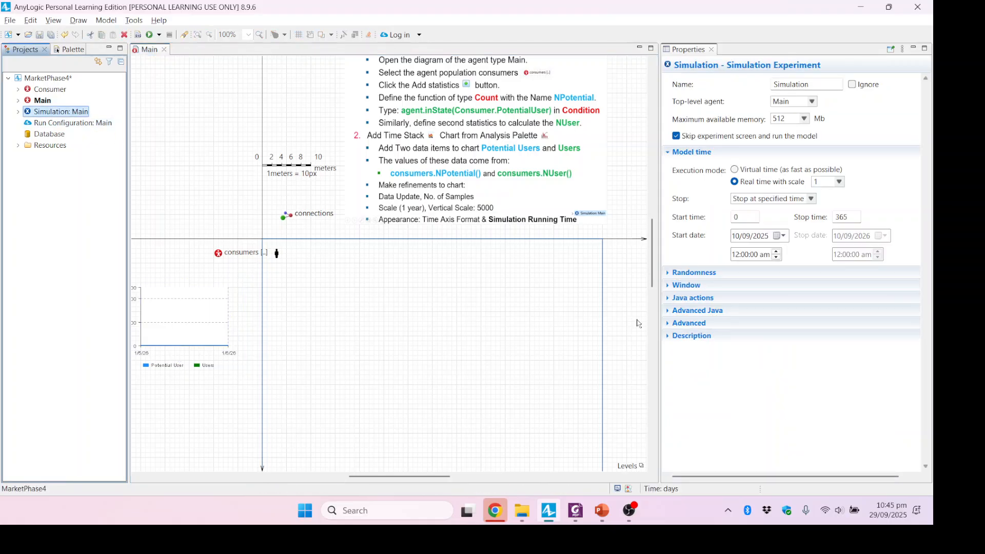
{"action": "left_click", "coordinate": [812, 200]}
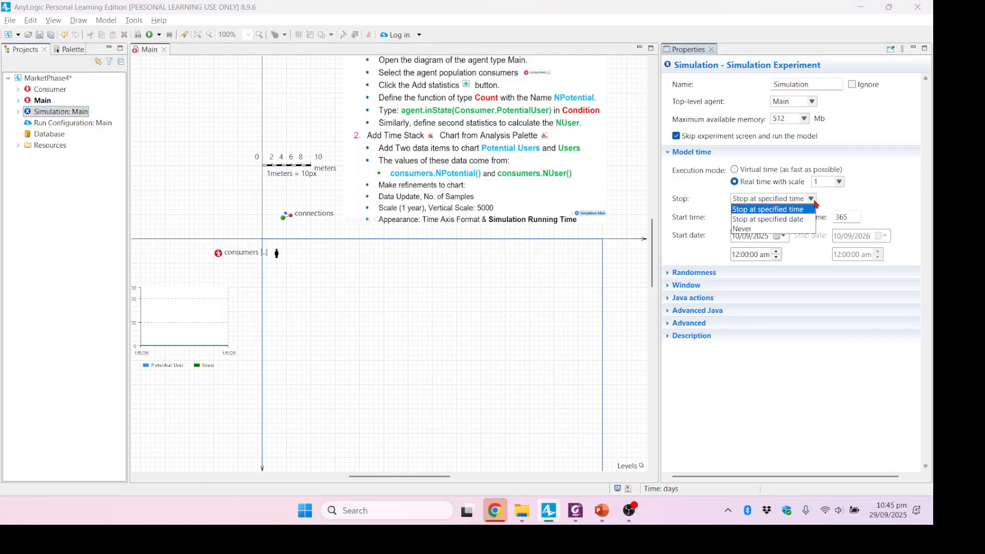
{"action": "left_click", "coordinate": [761, 230]}
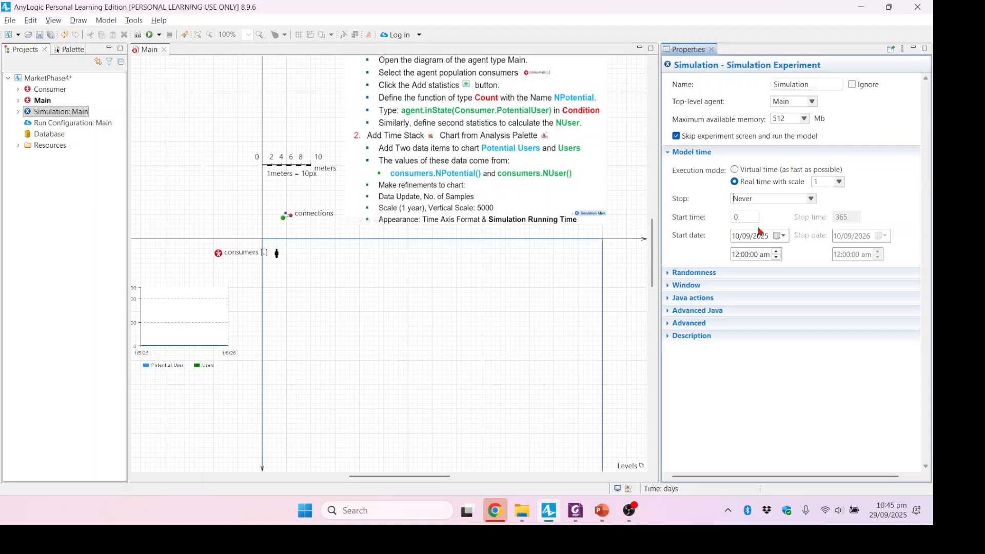
{"action": "left_click", "coordinate": [812, 199]}
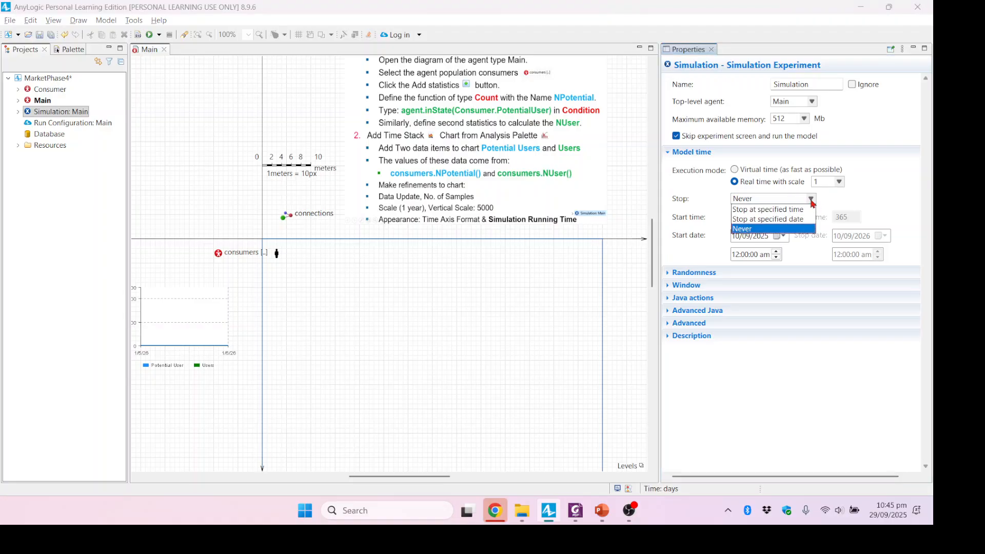
{"action": "left_click", "coordinate": [788, 210]}
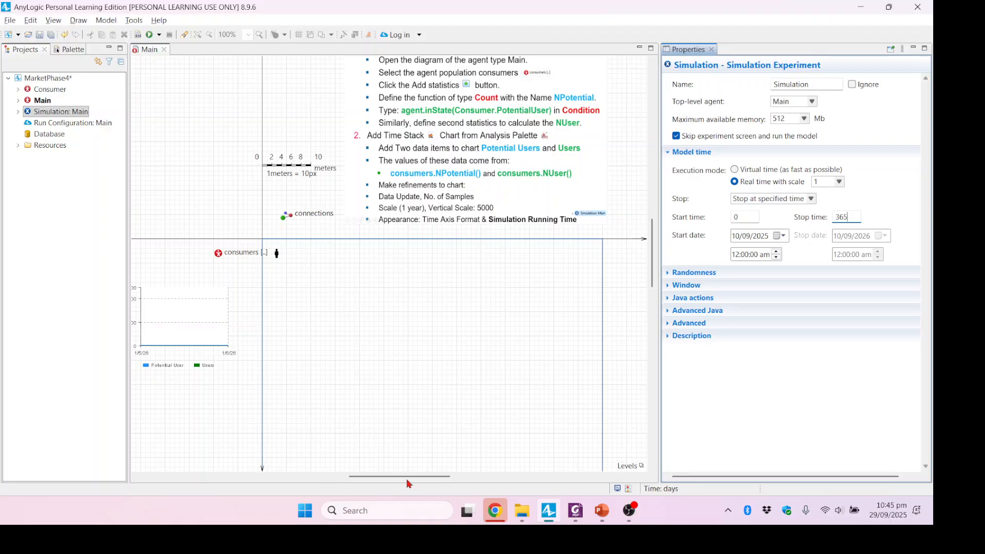
- Run the MarketPhase4 simulation from the Main diagram in virtual time to view the final chart
{"action": "left_click_drag", "start_coordinate": [408, 477], "coordinate": [387, 477]}
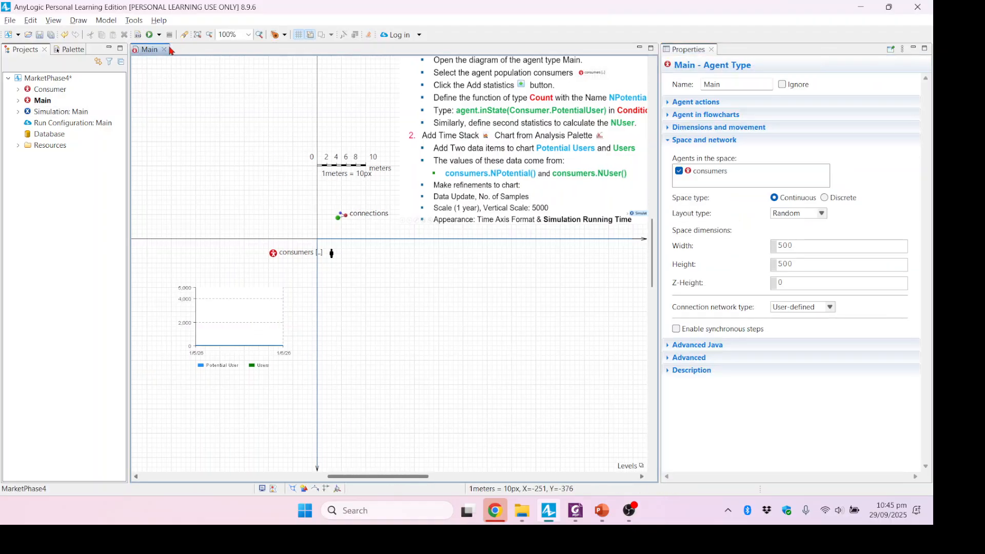
{"action": "left_click", "coordinate": [159, 35]}
{"action": "left_click", "coordinate": [182, 50]}
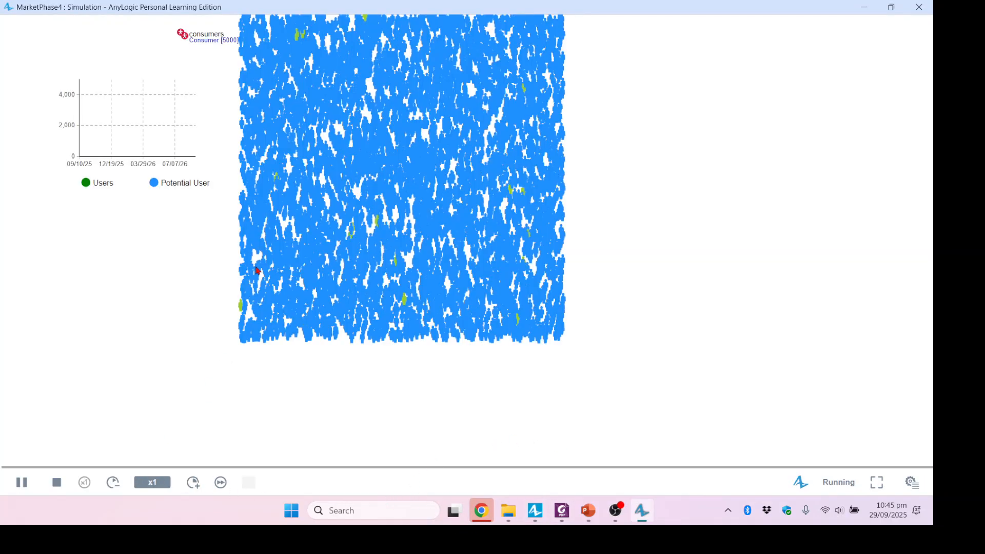
{"action": "left_click", "coordinate": [223, 485]}
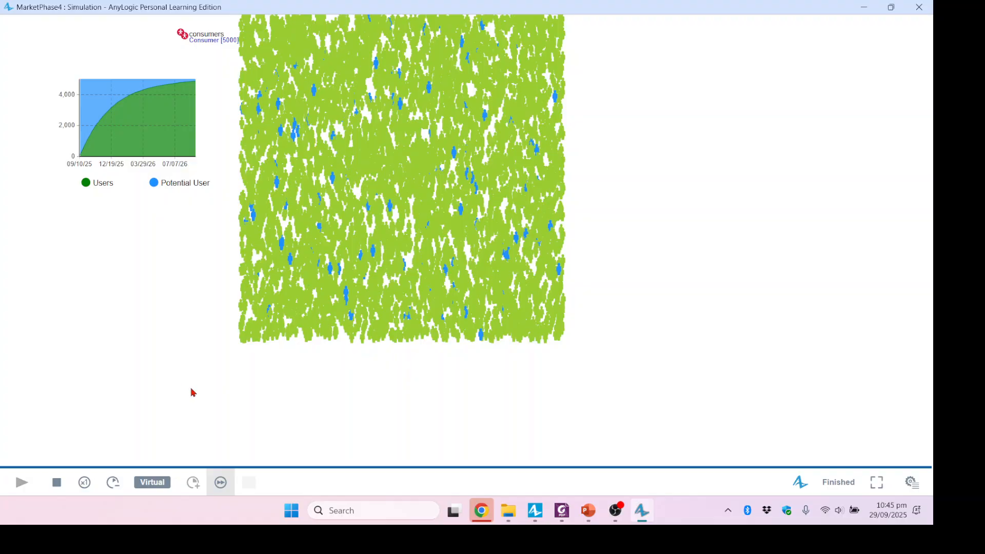
- Switch to PowerPoint and present slide 49, "That's All for Part -IV", revealing its next-lecture topic
{"action": "left_click", "coordinate": [589, 514]}
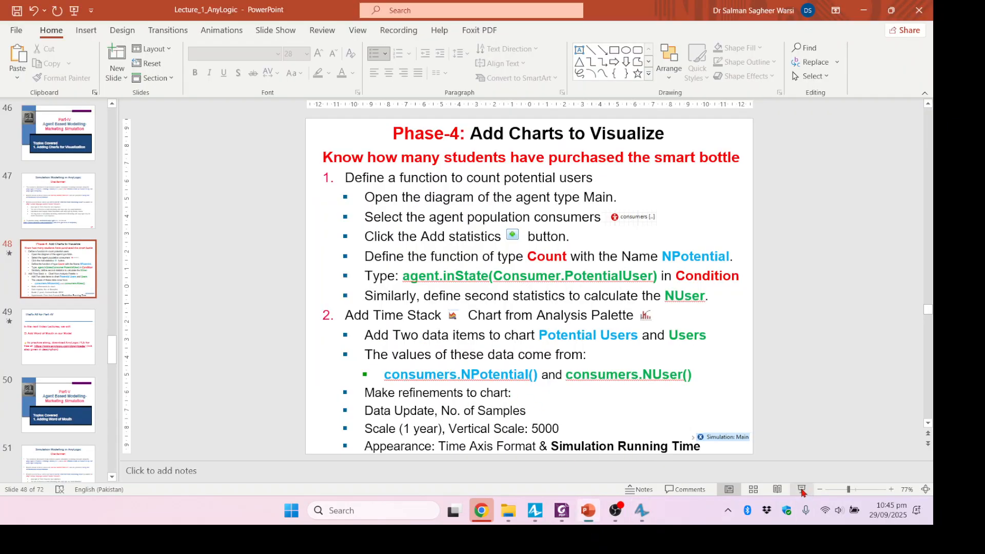
{"action": "left_click", "coordinate": [64, 338]}
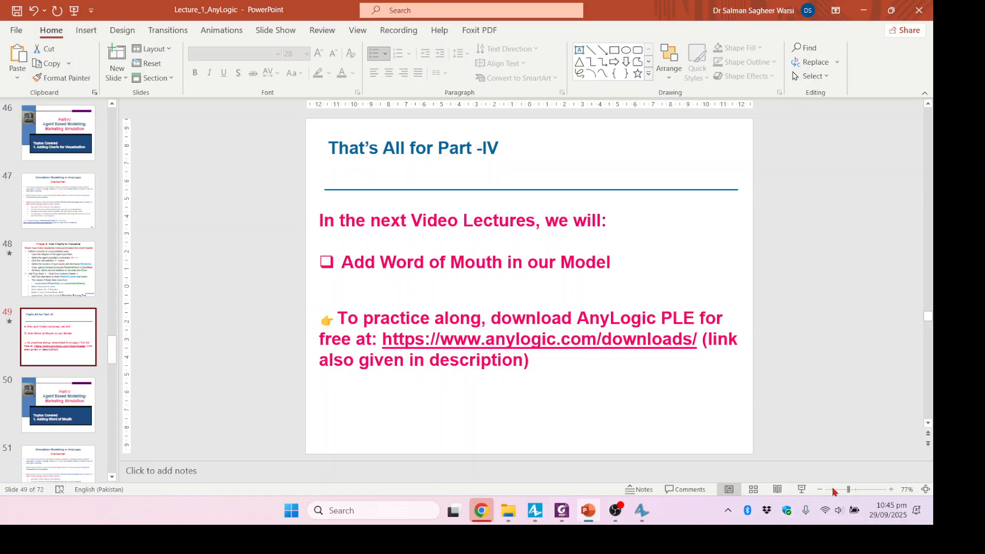
{"action": "left_click", "coordinate": [802, 489]}
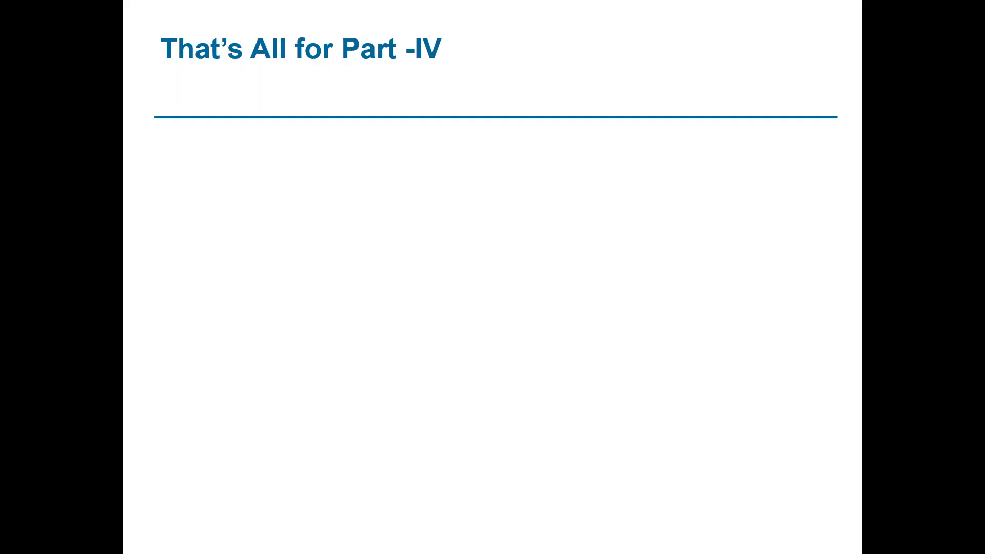
{"action": "key", "text": "Right"}
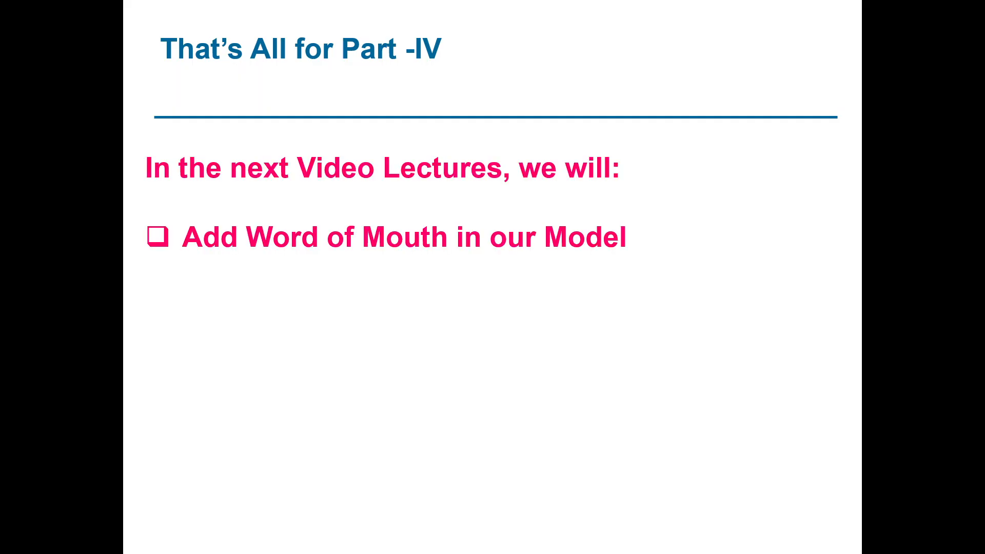
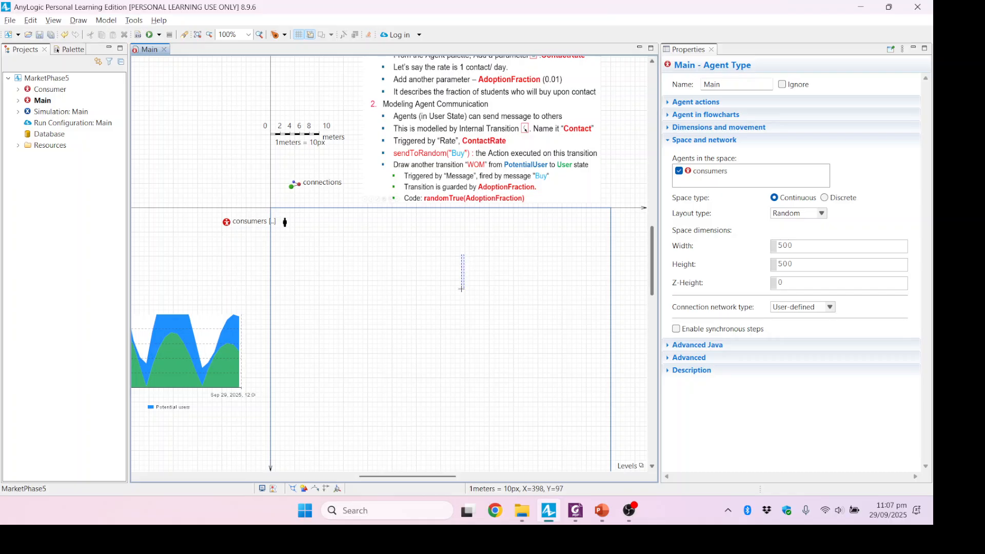
- Review the Phase-5 Adding Word of Mouth instructions in the Main diagram of MarketPhase5 and open the Consumer agent's diagram
{"action": "scroll", "coordinate": [519, 325], "scroll_direction": "up", "scroll_amount": 3}
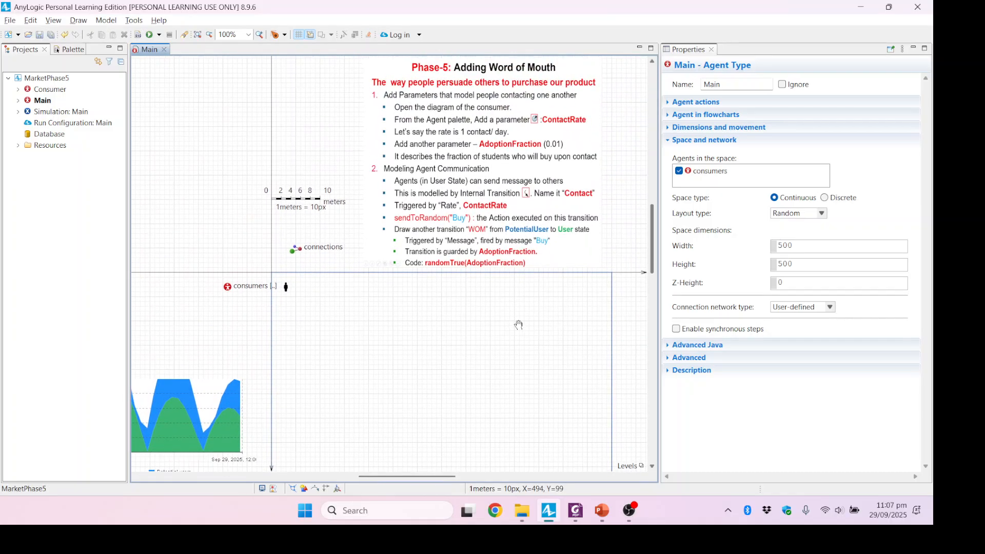
{"action": "left_click_drag", "start_coordinate": [519, 325], "coordinate": [499, 341]}
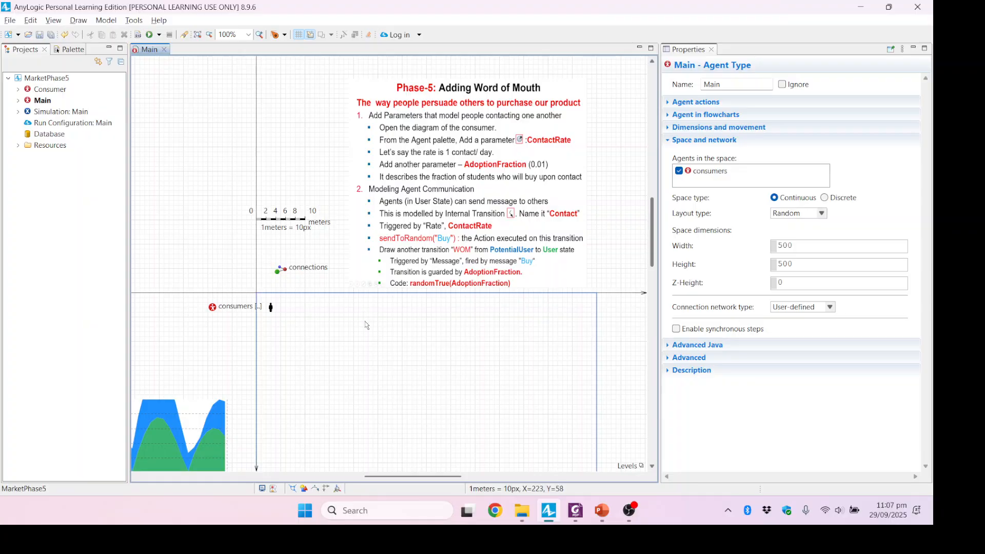
{"action": "mouse_move", "coordinate": [366, 325]}
{"action": "left_mouse_down"}
{"action": "mouse_move", "coordinate": [376, 351]}
{"action": "mouse_move", "coordinate": [360, 314]}
{"action": "mouse_move", "coordinate": [260, 354]}
{"action": "mouse_move", "coordinate": [394, 325]}
{"action": "mouse_move", "coordinate": [407, 297]}
{"action": "mouse_move", "coordinate": [435, 284]}
{"action": "mouse_move", "coordinate": [373, 329]}
{"action": "left_mouse_up"}
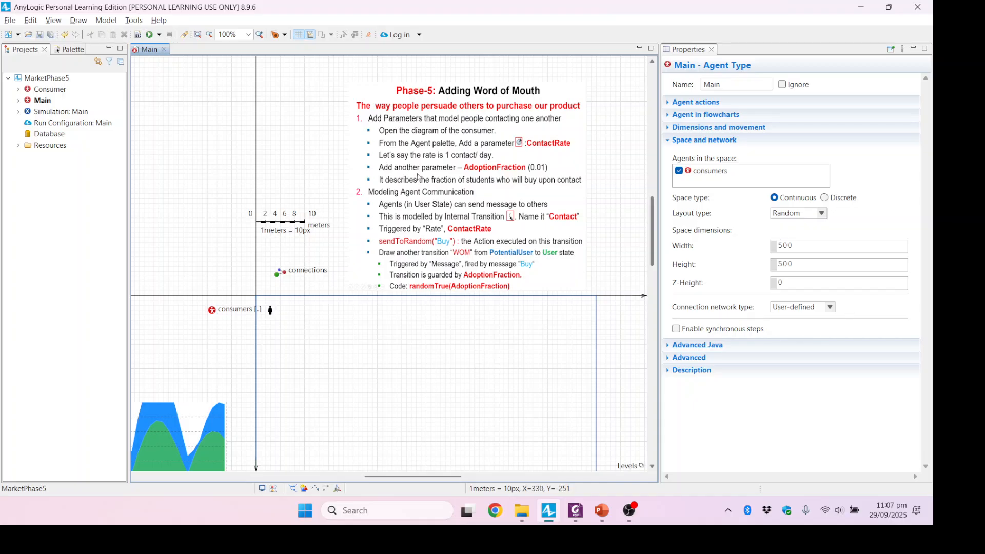
{"action": "scroll", "coordinate": [441, 331], "scroll_direction": "down", "scroll_amount": 2}
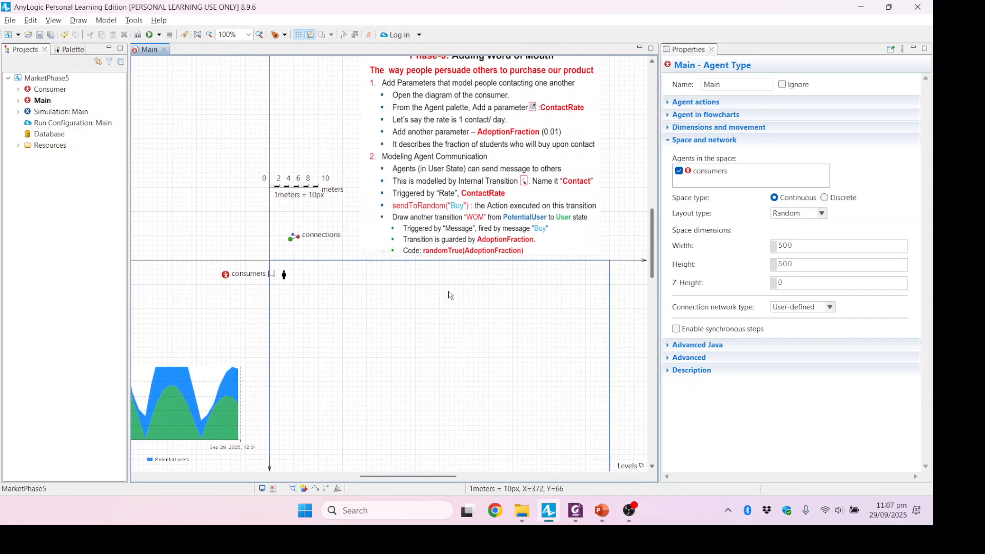
{"action": "double_click", "coordinate": [226, 276]}
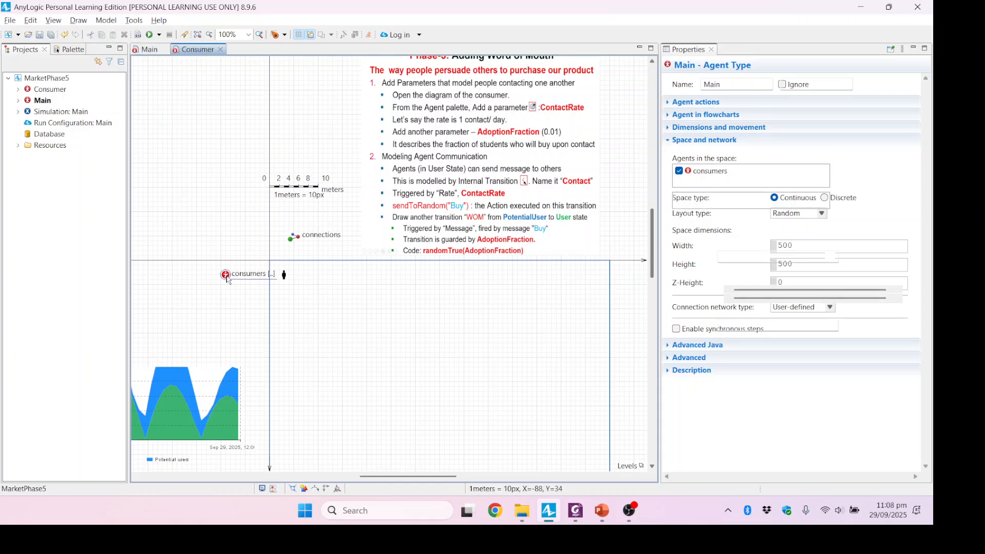
{"action": "left_click_drag", "start_coordinate": [255, 219], "coordinate": [315, 420]}
- Copy the Phase-5 instructions image from the Main diagram into the Consumer diagram and place it above the statechart
{"action": "left_click", "coordinate": [152, 52]}
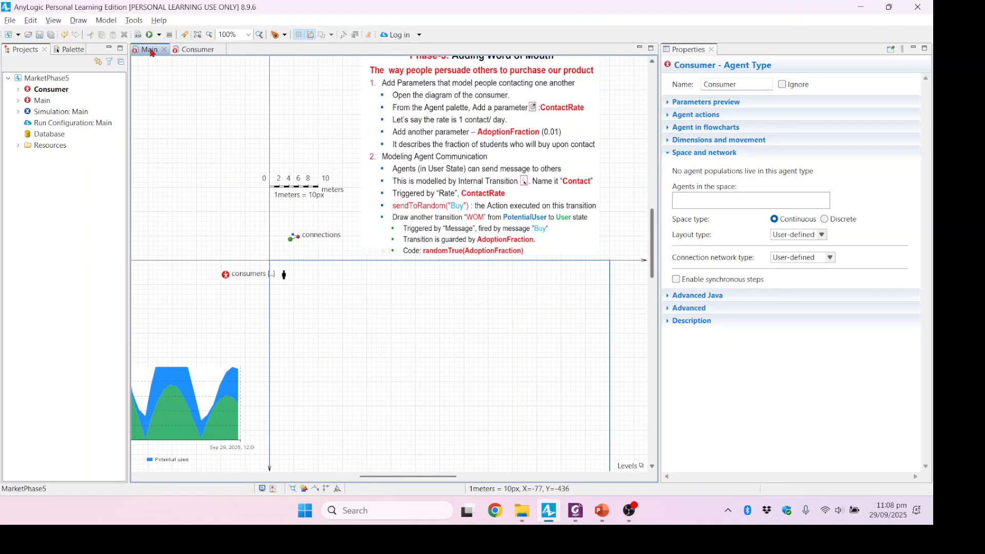
{"action": "left_click", "coordinate": [481, 174]}
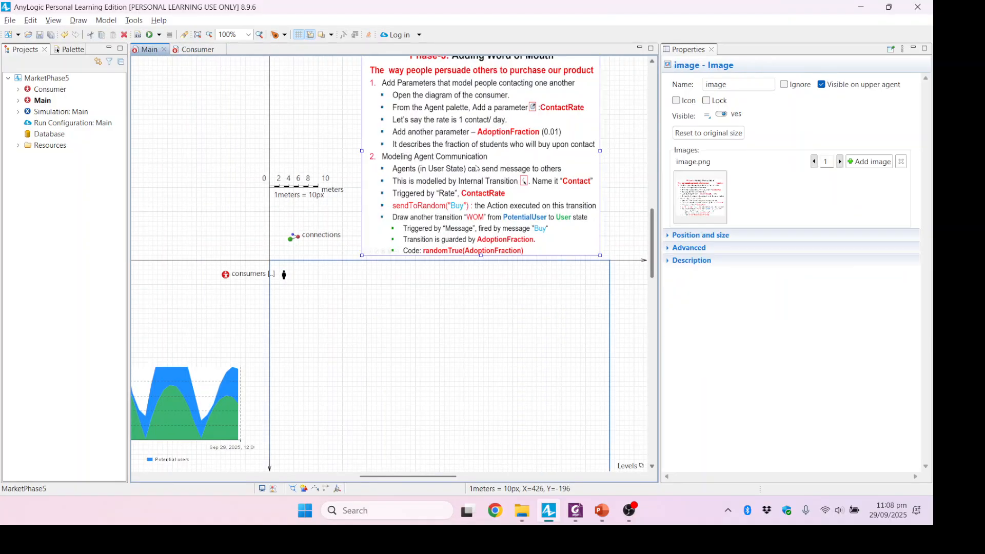
{"action": "left_click", "coordinate": [208, 50]}
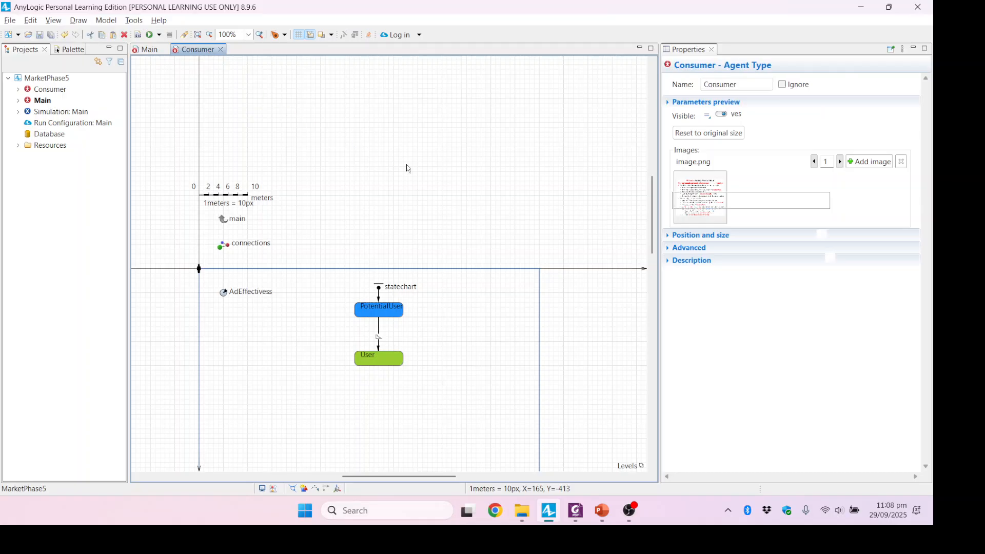
{"action": "left_click", "coordinate": [418, 178]}
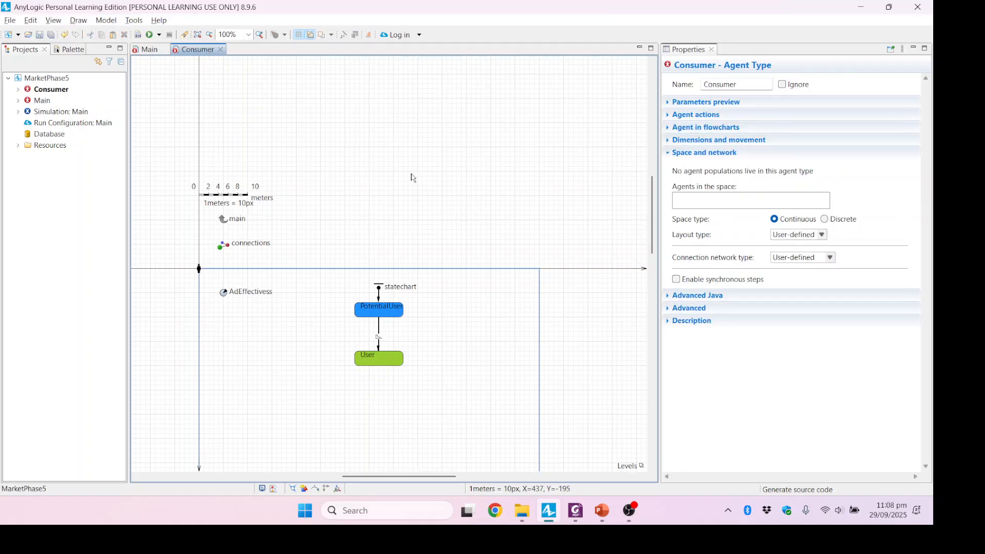
{"action": "key", "text": "ctrl+v"}
{"action": "left_click_drag", "start_coordinate": [491, 329], "coordinate": [428, 115]}
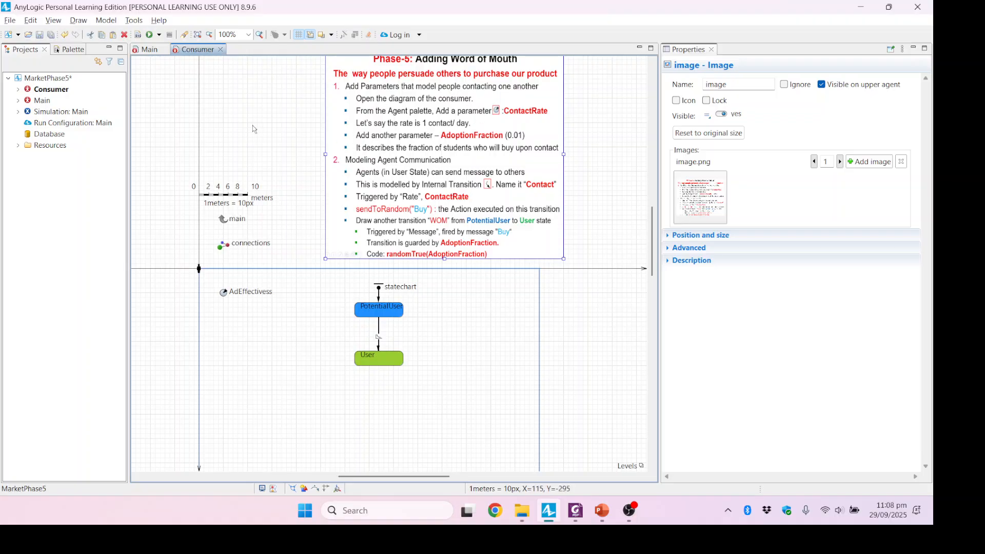
- Add an agent parameter below AdEffectivess in the Consumer diagram and name it ContactRate
{"action": "left_click", "coordinate": [78, 53]}
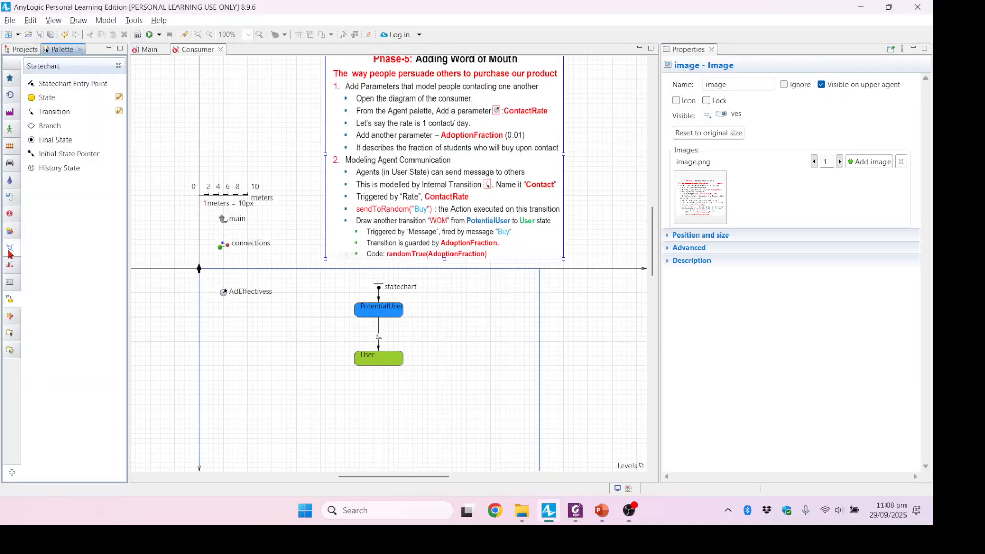
{"action": "left_click", "coordinate": [11, 217]}
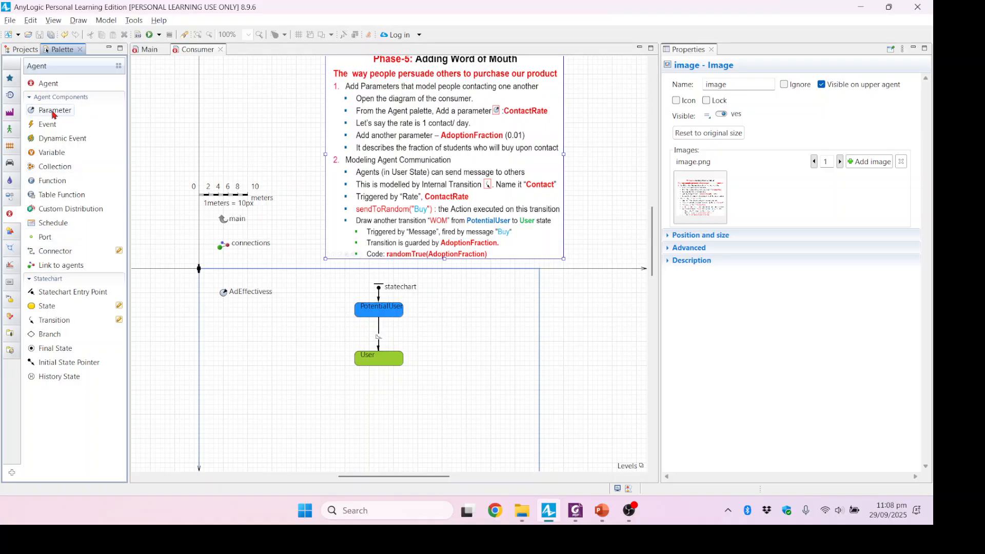
{"action": "left_click_drag", "start_coordinate": [54, 115], "coordinate": [226, 322]}
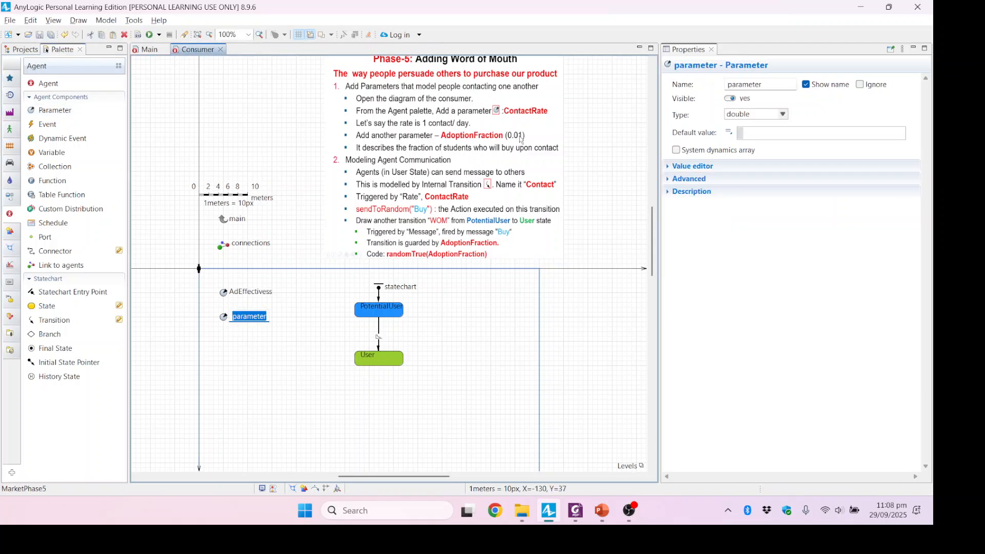
{"action": "double_click", "coordinate": [767, 84]}
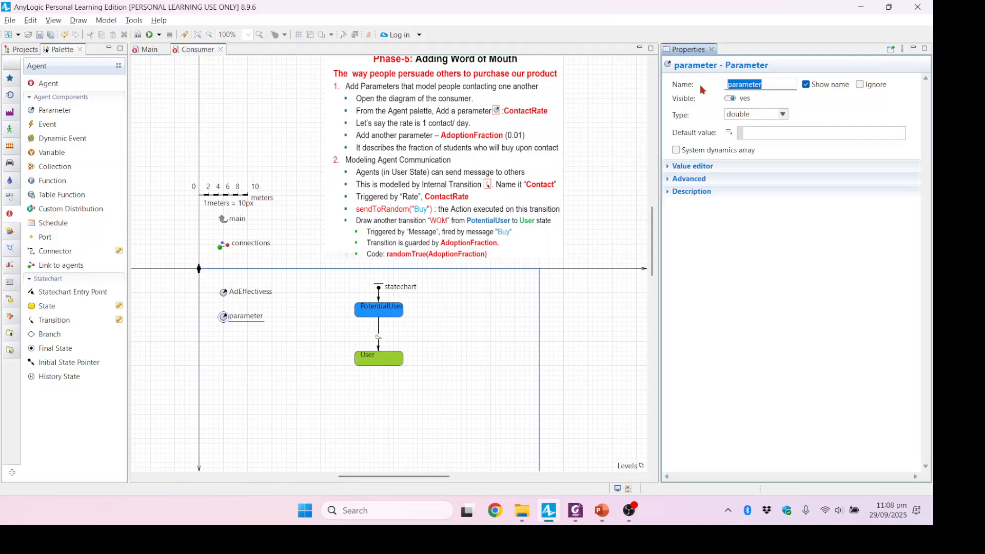
{"action": "type", "text": "ContactRate"}
- Set the ContactRate parameter's type to Rate, its unit to per day and its default value to 1
{"action": "left_click", "coordinate": [784, 115]}
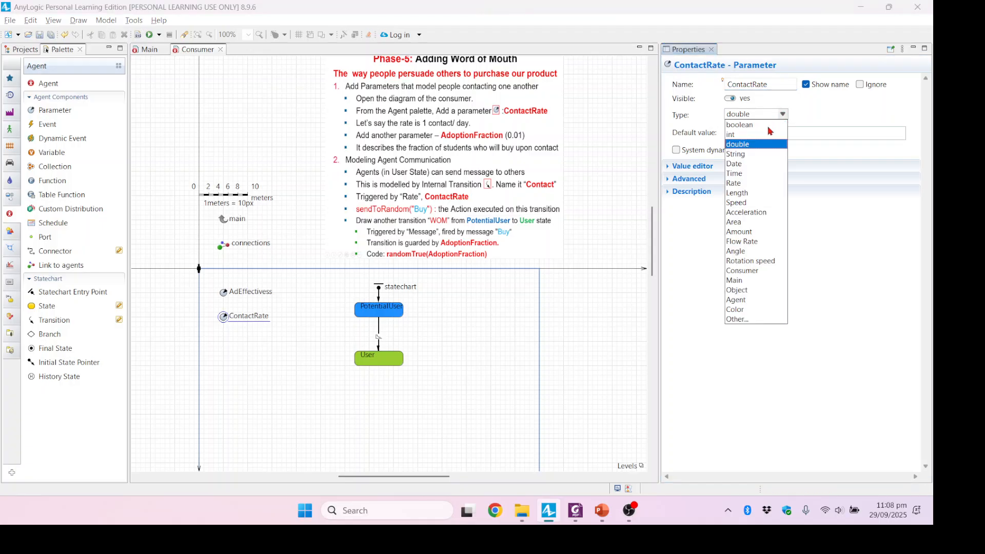
{"action": "left_click", "coordinate": [736, 184]}
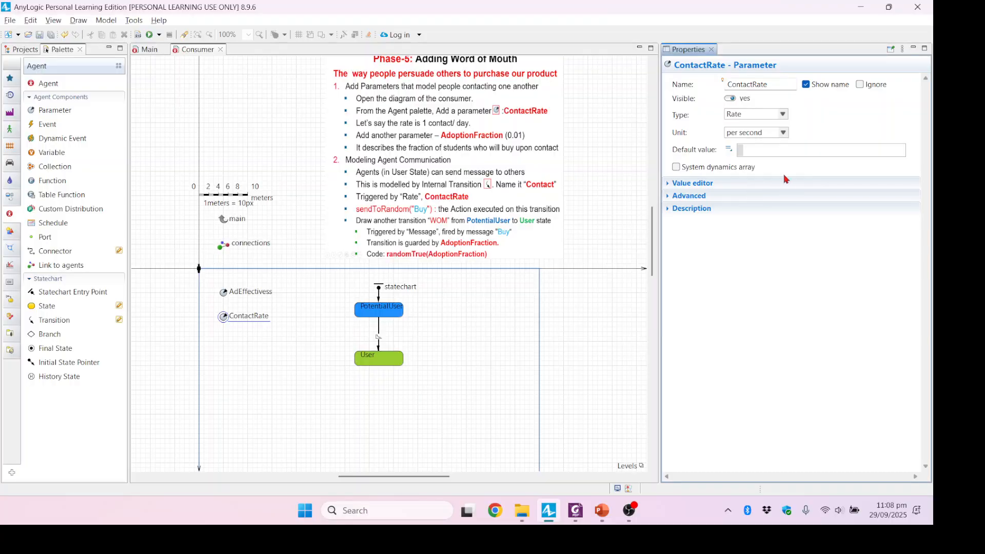
{"action": "left_click", "coordinate": [784, 133]}
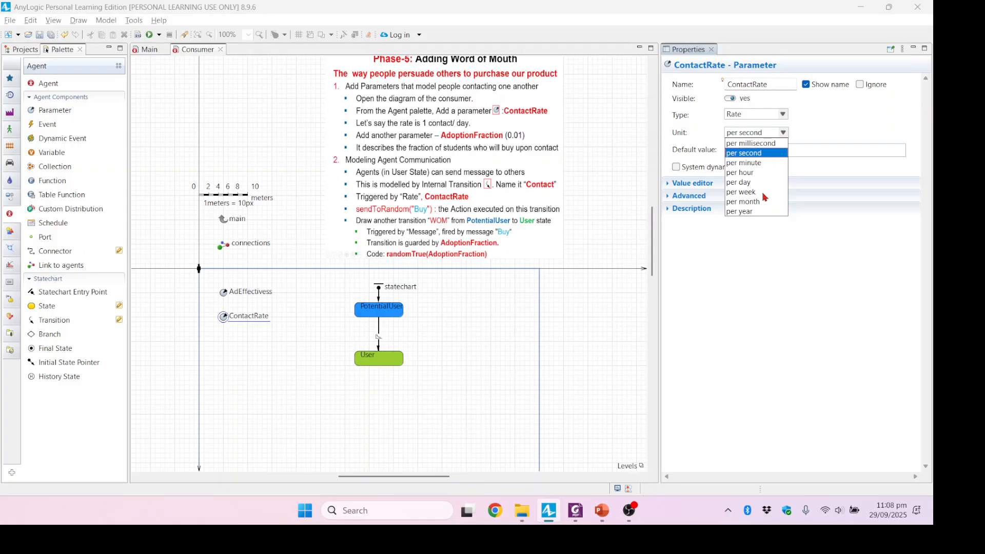
{"action": "left_click", "coordinate": [748, 183]}
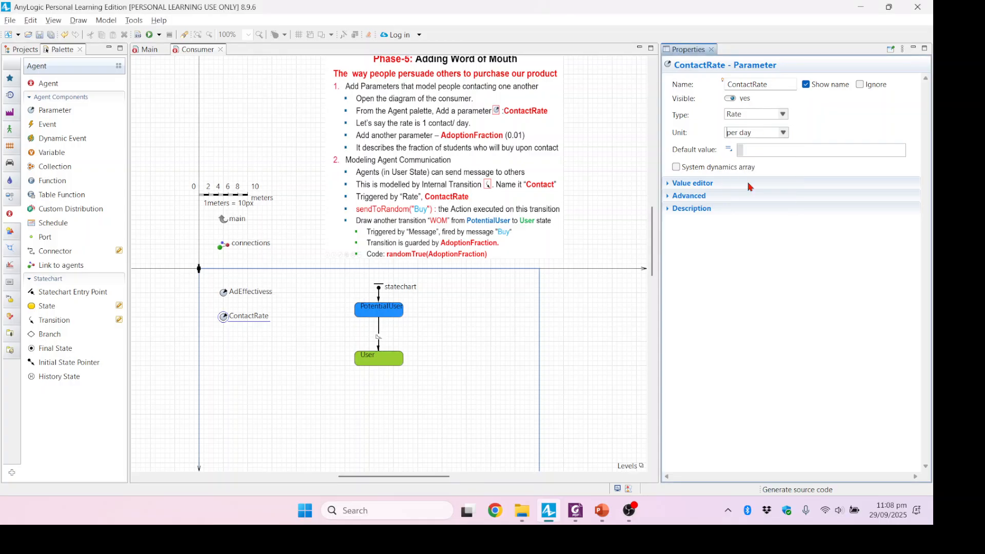
{"action": "left_click", "coordinate": [765, 150]}
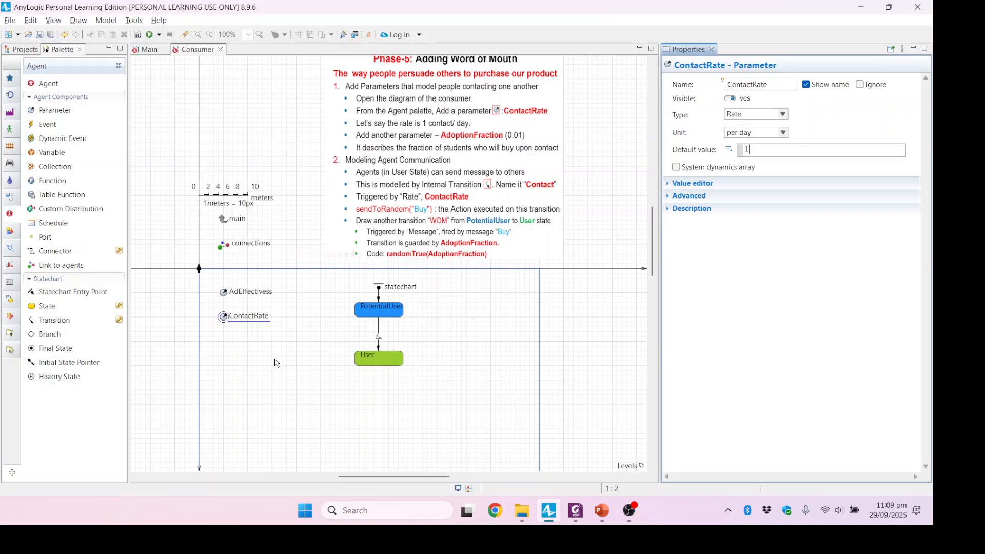
{"action": "left_click", "coordinate": [261, 340]}
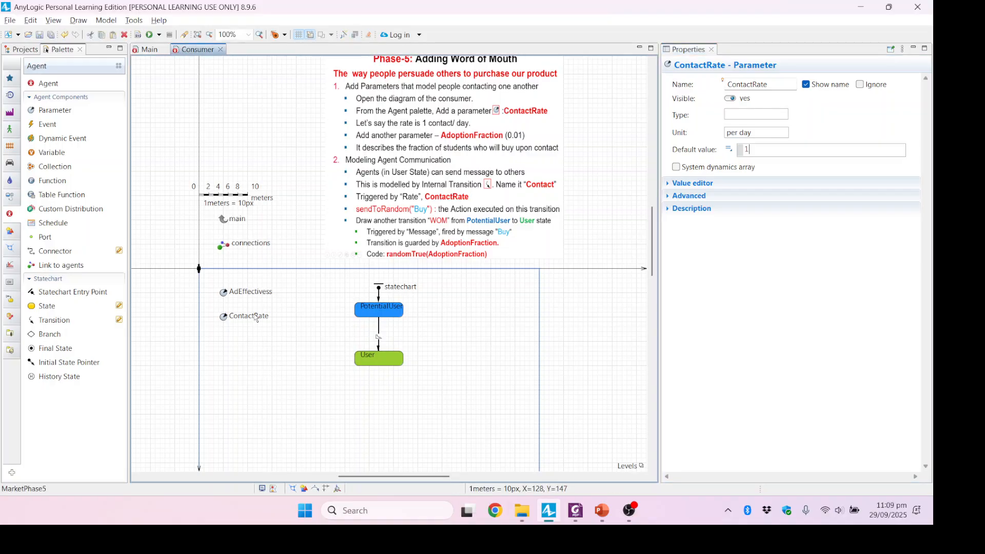
- Add a parameter named AdoptionFraction below ContactRate, with type double and a default value of 0.01
{"action": "left_click_drag", "start_coordinate": [31, 116], "coordinate": [223, 346]}
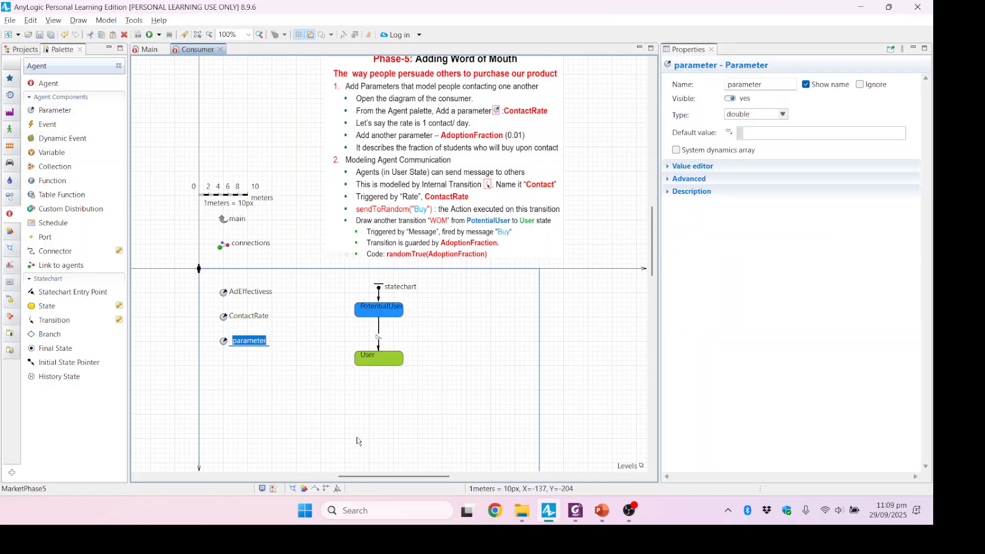
{"action": "double_click", "coordinate": [765, 85]}
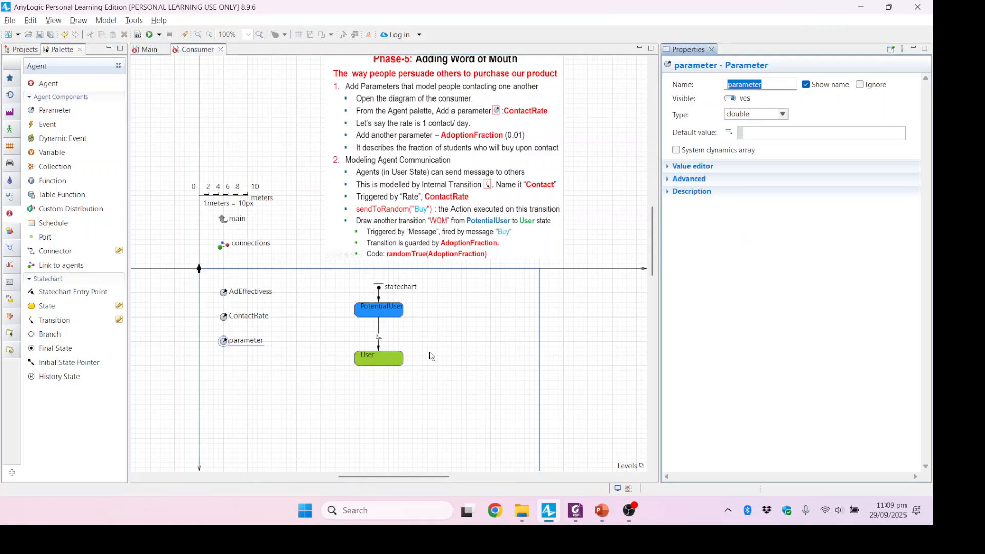
{"action": "type", "text": "Adoption"}
{"action": "type", "text": "raction"}
{"action": "left_click", "coordinate": [783, 115]}
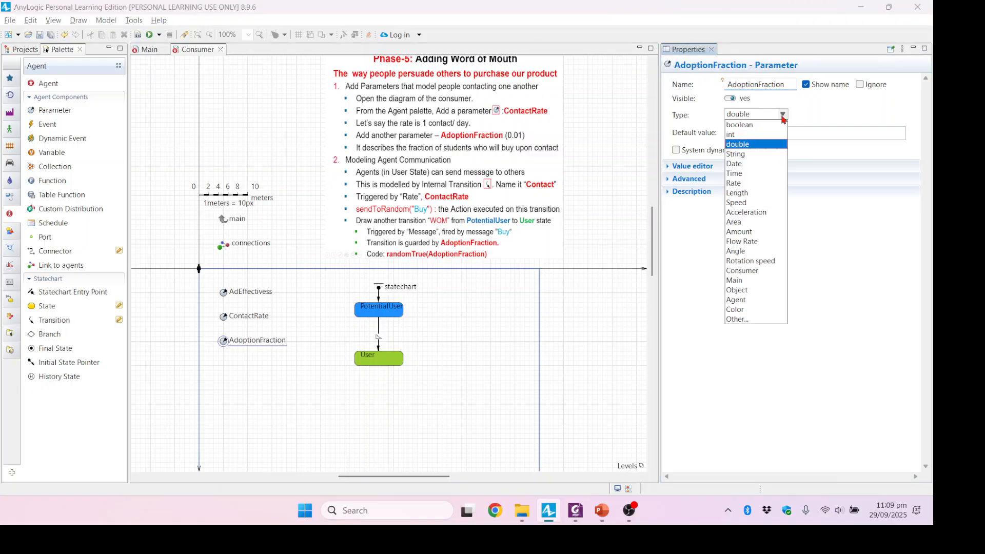
{"action": "left_click", "coordinate": [758, 144]}
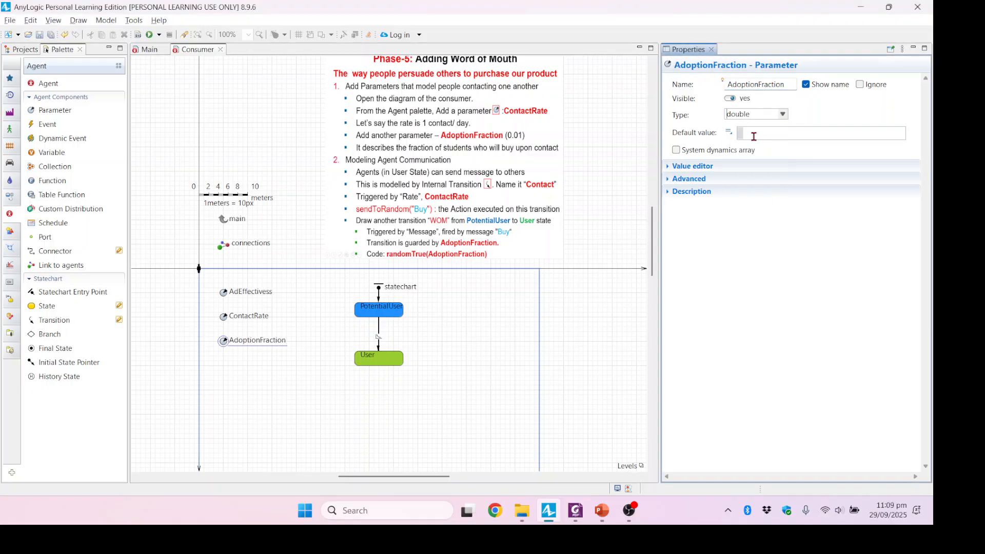
{"action": "left_click", "coordinate": [754, 135]}
{"action": "type", "text": "0.01"}
- Enlarge the PotentialUser and User states and move User down to leave space between them
{"action": "left_click", "coordinate": [387, 366]}
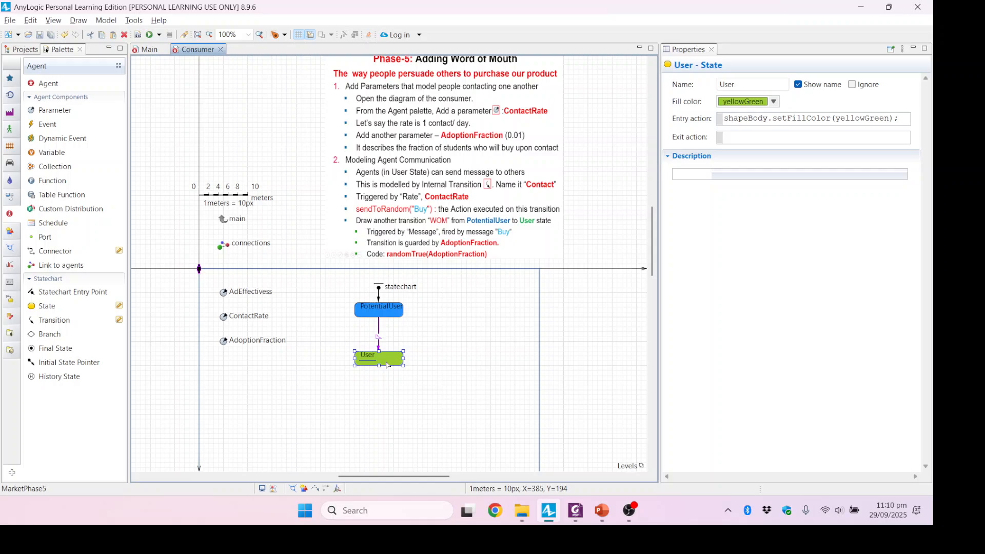
{"action": "left_click", "coordinate": [397, 316]}
{"action": "left_click_drag", "start_coordinate": [404, 318], "coordinate": [429, 337]}
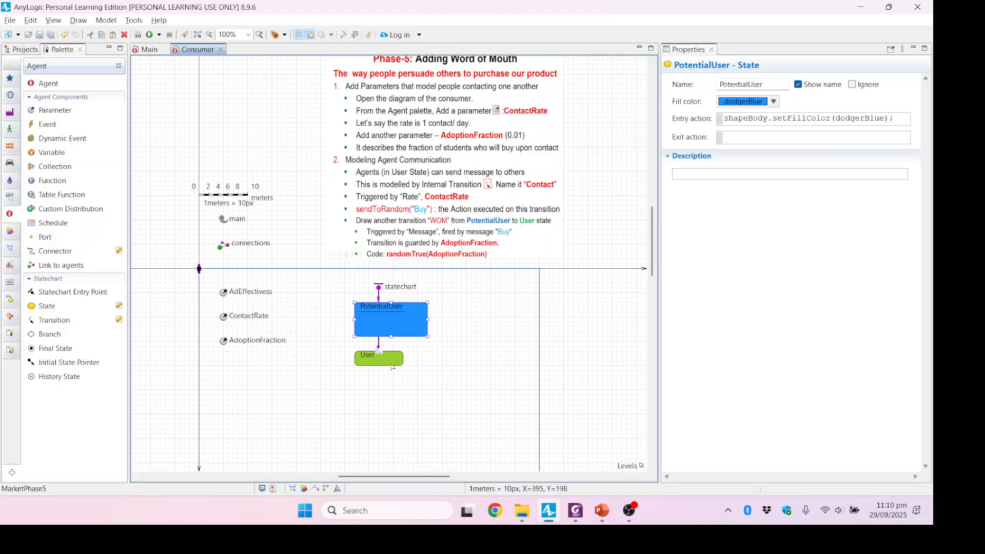
{"action": "left_click_drag", "start_coordinate": [393, 365], "coordinate": [391, 396]}
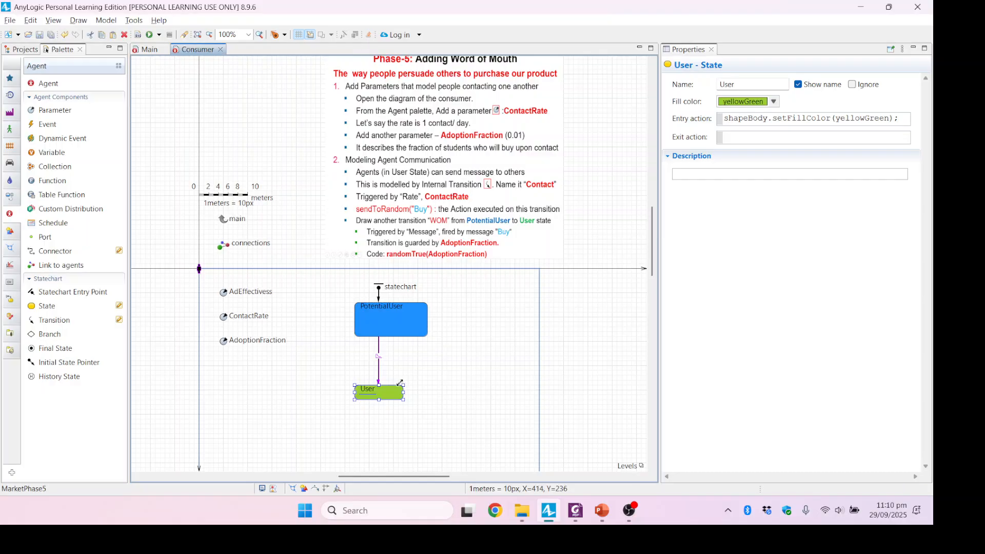
{"action": "left_click_drag", "start_coordinate": [403, 385], "coordinate": [438, 366]}
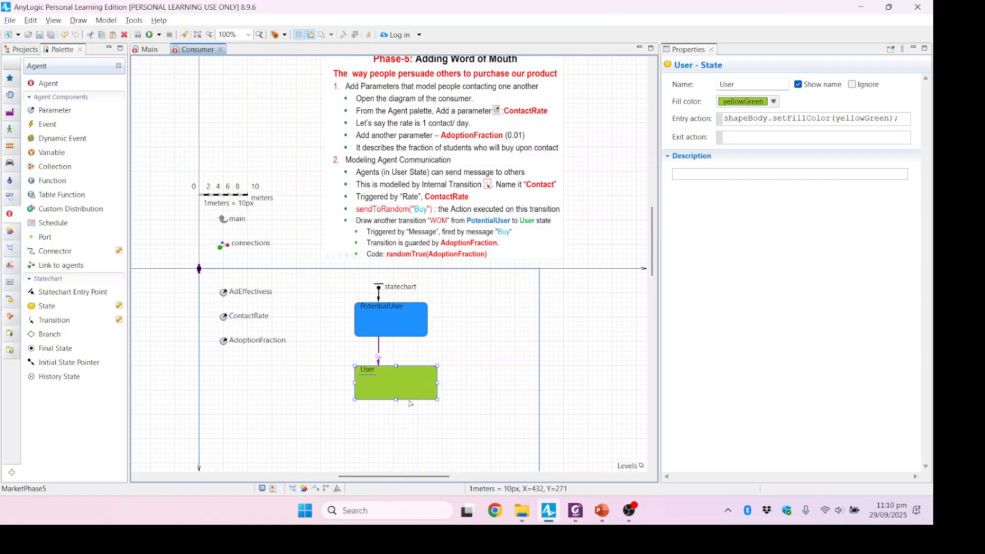
{"action": "left_click_drag", "start_coordinate": [409, 400], "coordinate": [408, 419]}
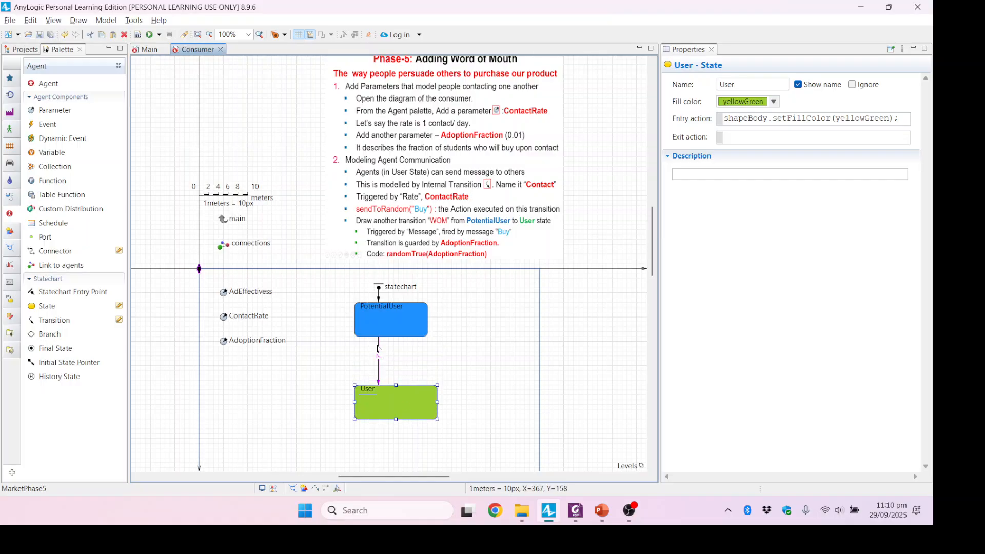
- Try moving the AdEffectivess transition away from both states into the empty area beside them
{"action": "left_click_drag", "start_coordinate": [379, 345], "coordinate": [459, 366]}
{"action": "left_click", "coordinate": [412, 365]}
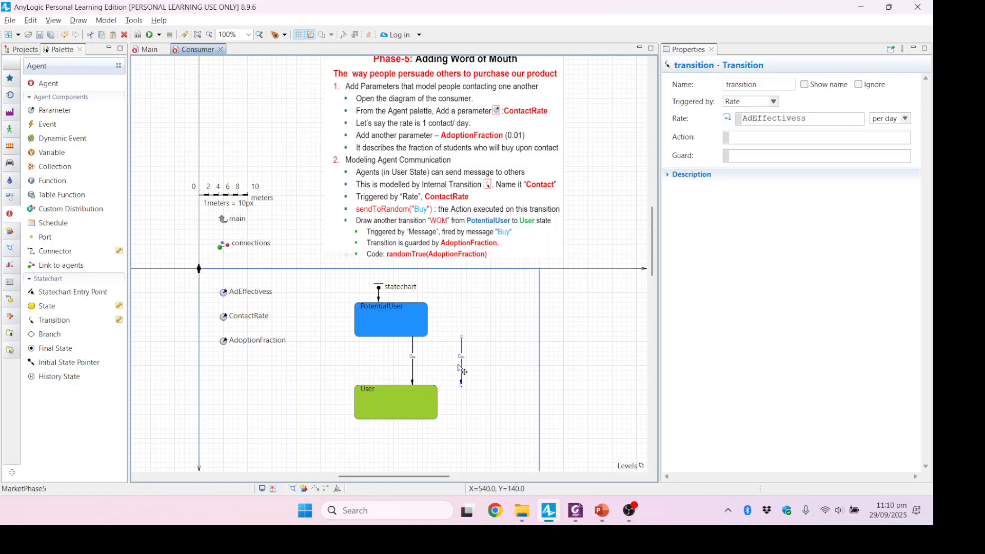
{"action": "left_click_drag", "start_coordinate": [460, 367], "coordinate": [460, 367]}
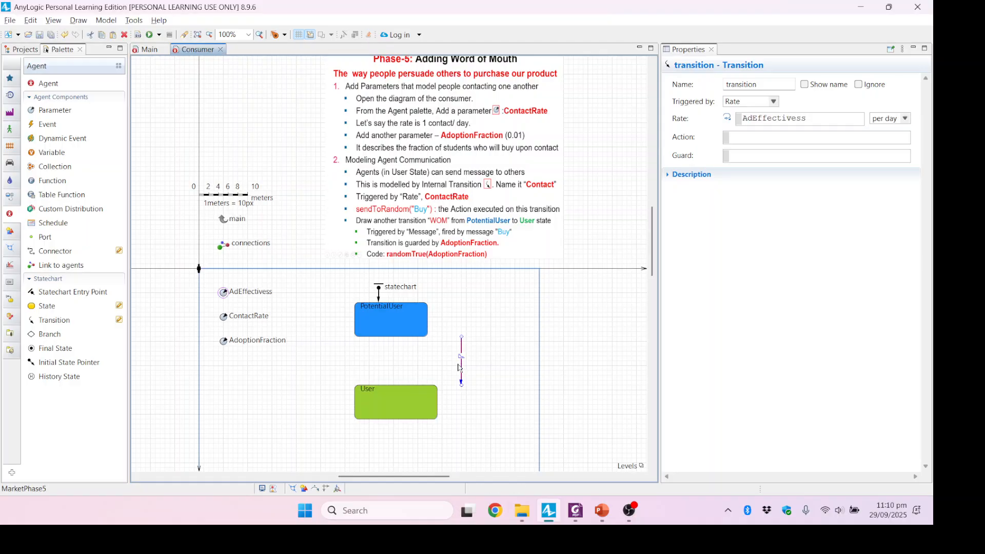
{"action": "left_click", "coordinate": [489, 405]}
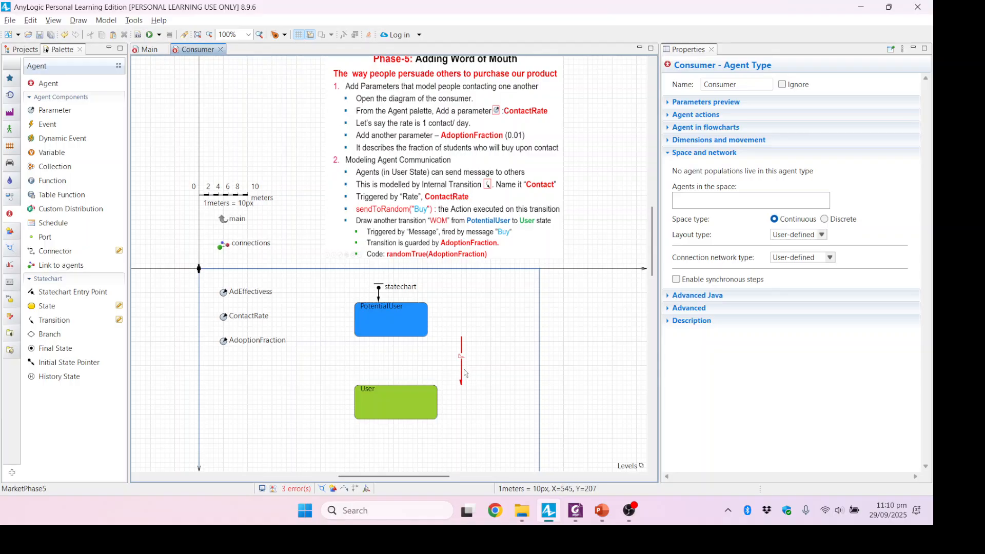
- Move the detached transition back so it connects PotentialUser to User, slightly right of the states' centres
{"action": "left_click_drag", "start_coordinate": [462, 373], "coordinate": [410, 372]}
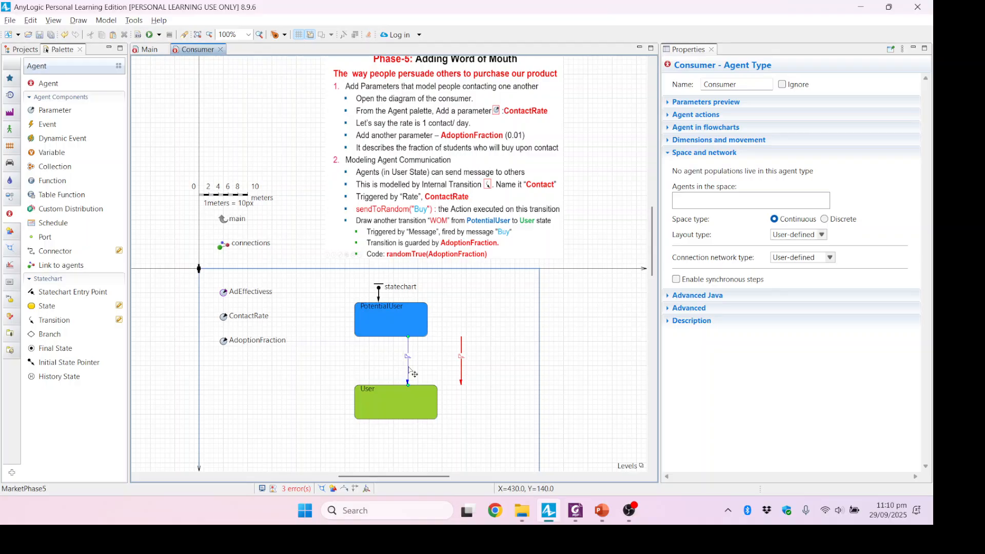
{"action": "left_click_drag", "start_coordinate": [414, 371], "coordinate": [414, 371]}
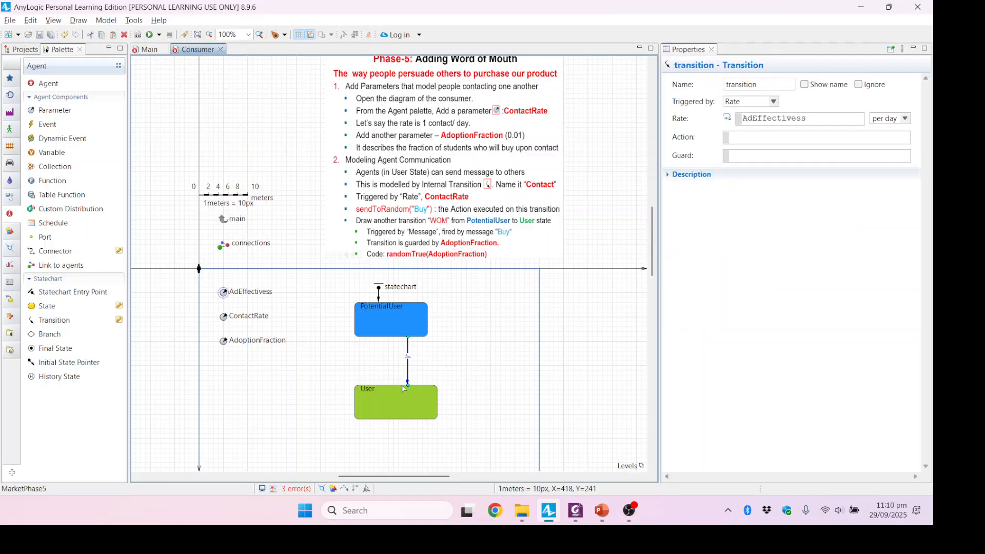
{"action": "left_click", "coordinate": [470, 372]}
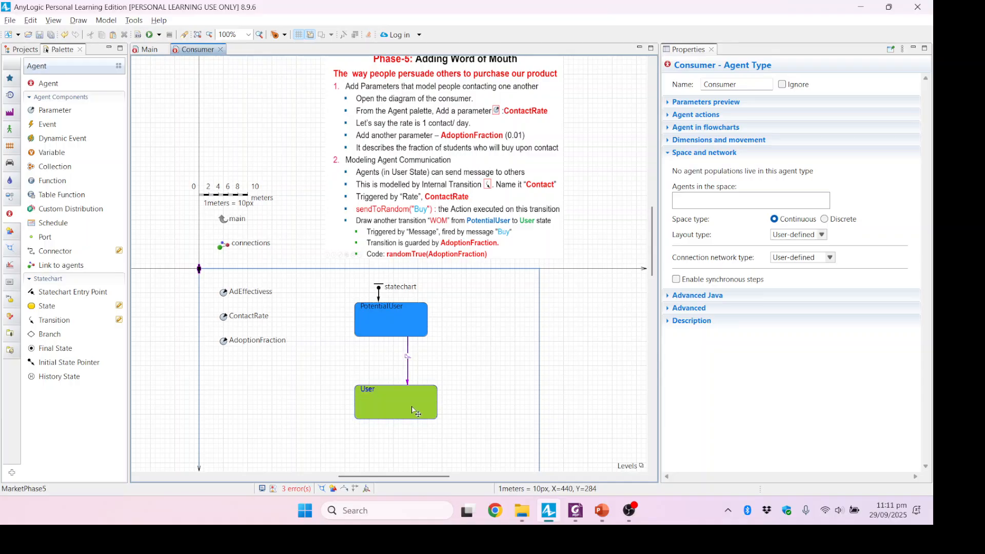
- Draw an internal transition inside the User state from its left edge to its bottom edge
{"action": "left_click_drag", "start_coordinate": [417, 411], "coordinate": [417, 413]}
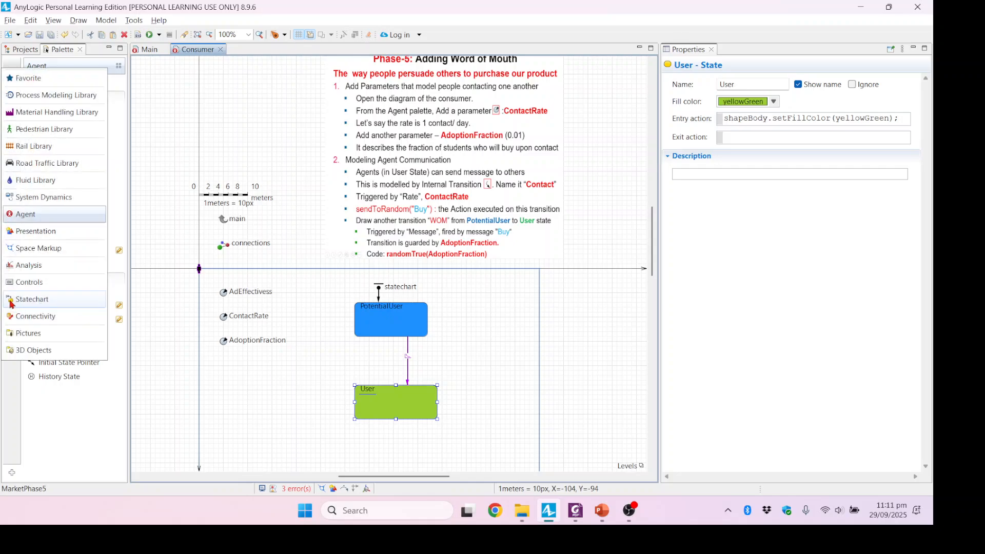
{"action": "left_click", "coordinate": [13, 303]}
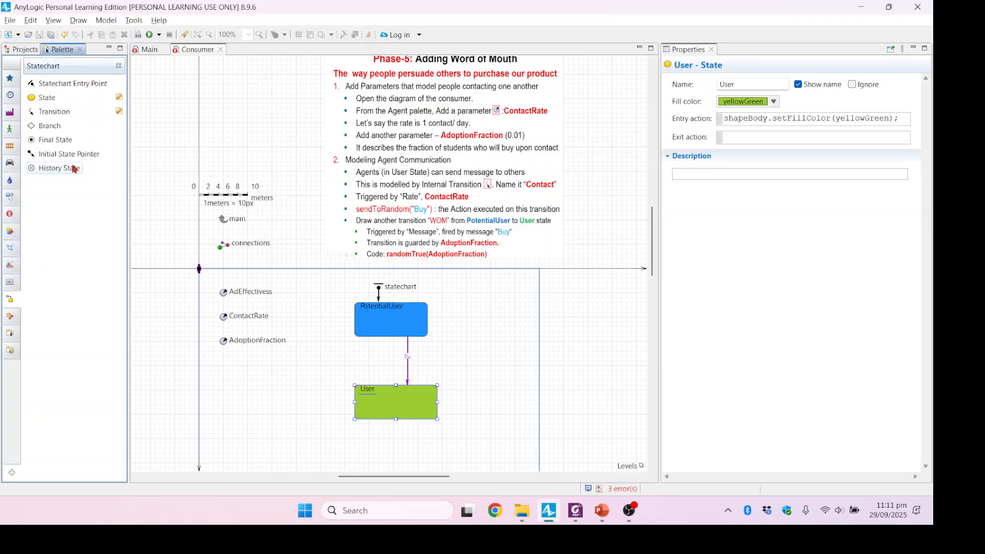
{"action": "left_click", "coordinate": [279, 399]}
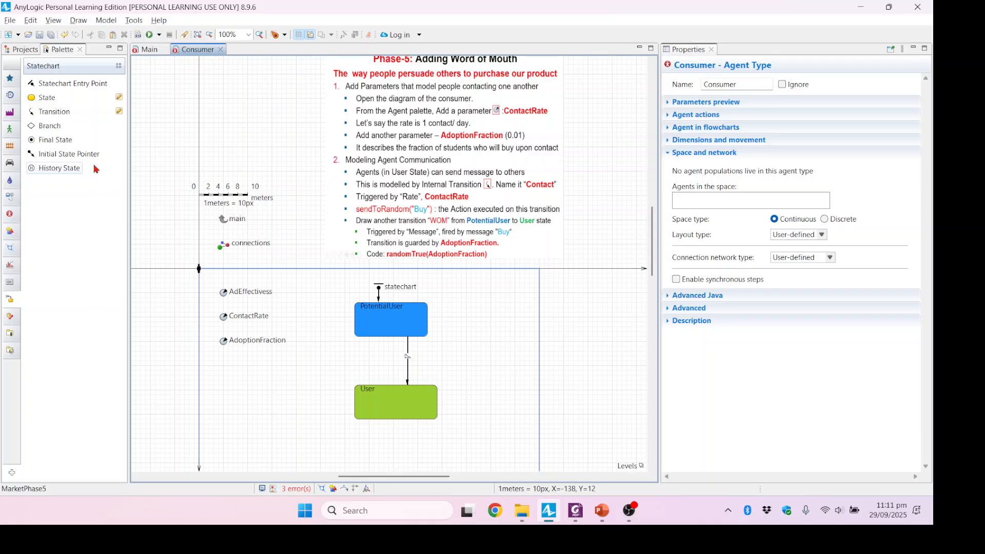
{"action": "double_click", "coordinate": [47, 114]}
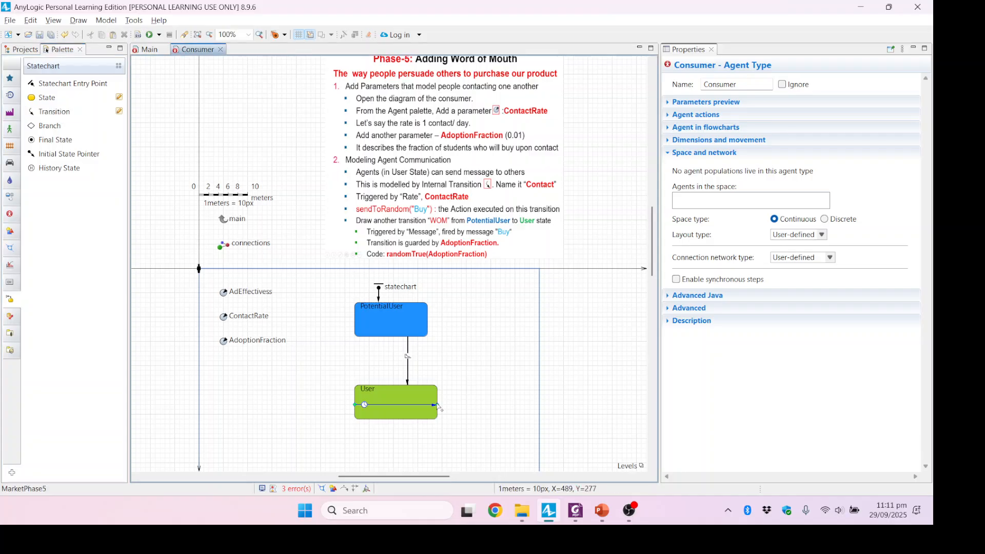
{"action": "left_click", "coordinate": [361, 406]}
{"action": "double_click", "coordinate": [401, 418]}
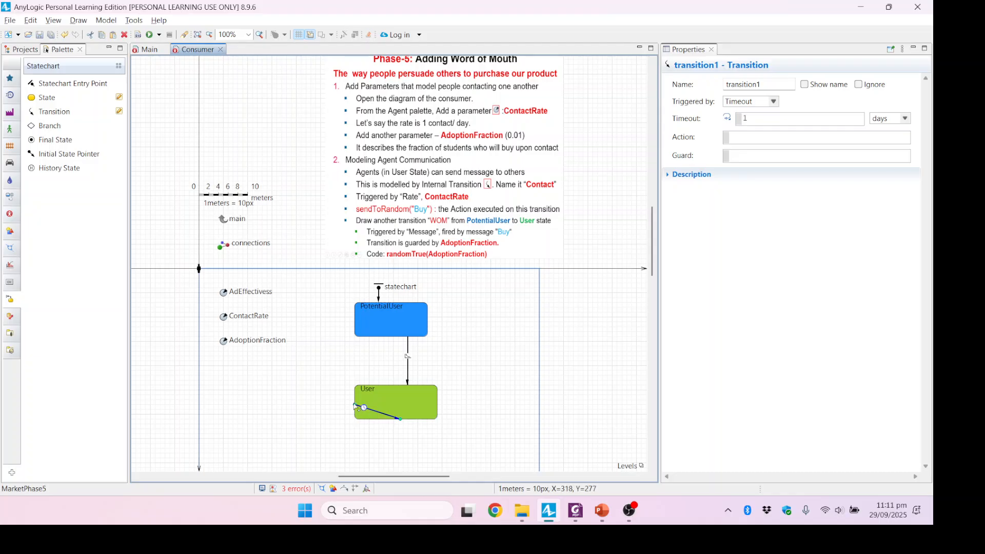
- Reroute the internal transition in the User state from its right edge, through a right-angle bend inside, to its bottom edge
{"action": "left_click_drag", "start_coordinate": [355, 406], "coordinate": [435, 402]}
{"action": "left_click_drag", "start_coordinate": [422, 411], "coordinate": [400, 402]}
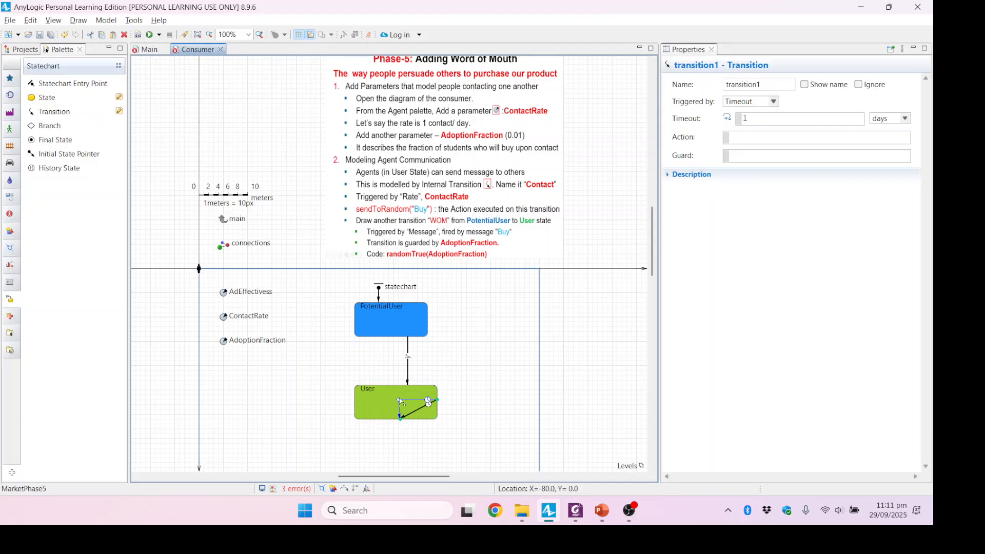
{"action": "left_click_drag", "start_coordinate": [399, 401], "coordinate": [400, 402]}
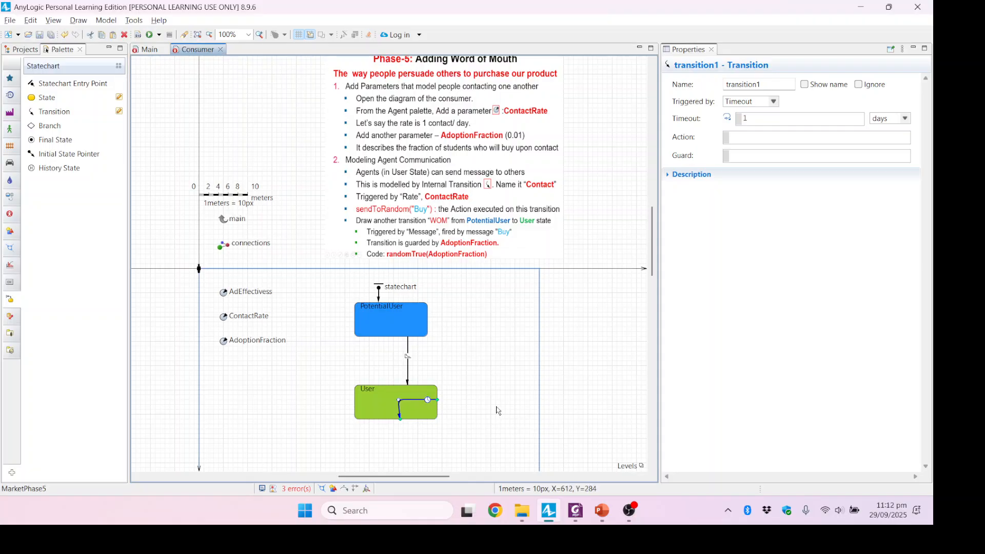
{"action": "left_click", "coordinate": [471, 411]}
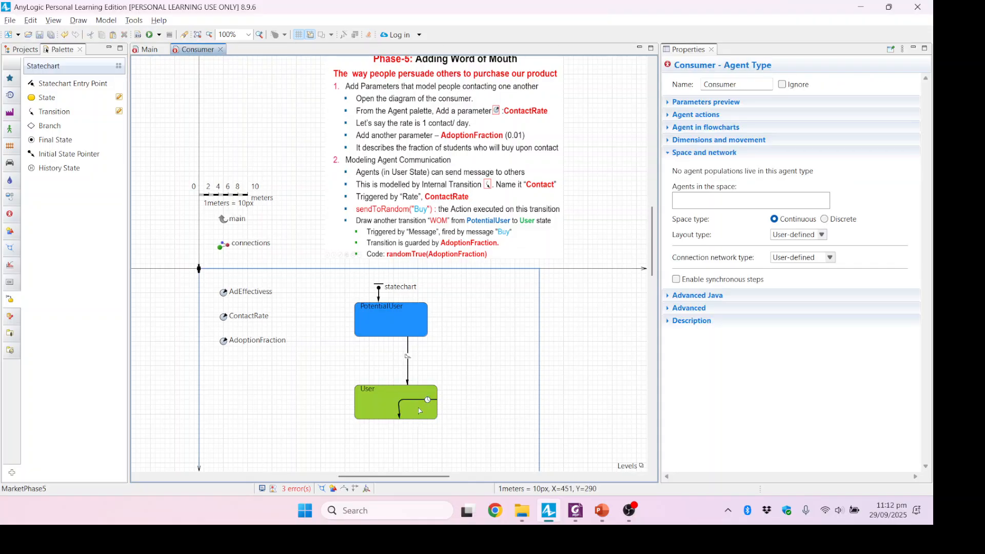
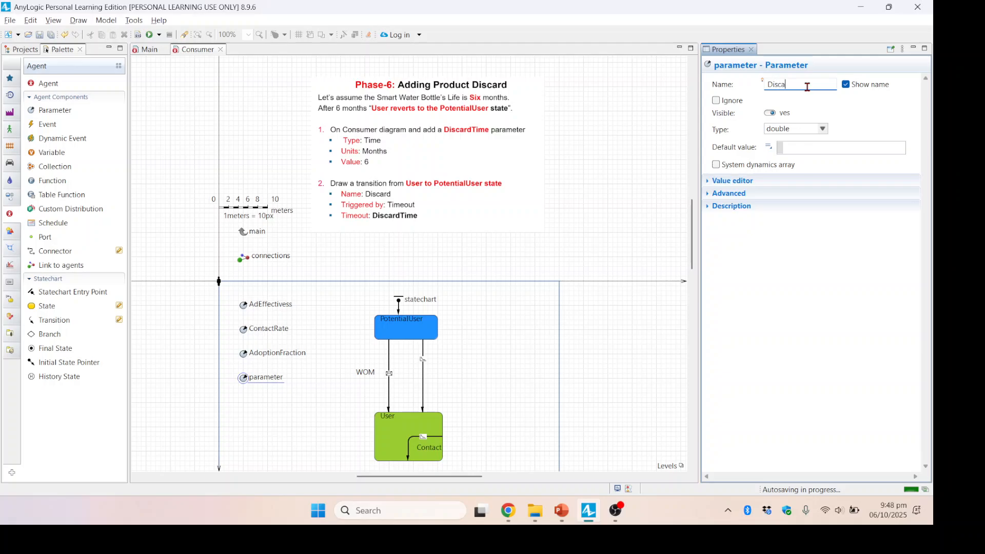
- Name the new Consumer parameter DiscardTime and set its type to Time, unit to months and default value to 6
{"action": "type", "text": "rdTime"}
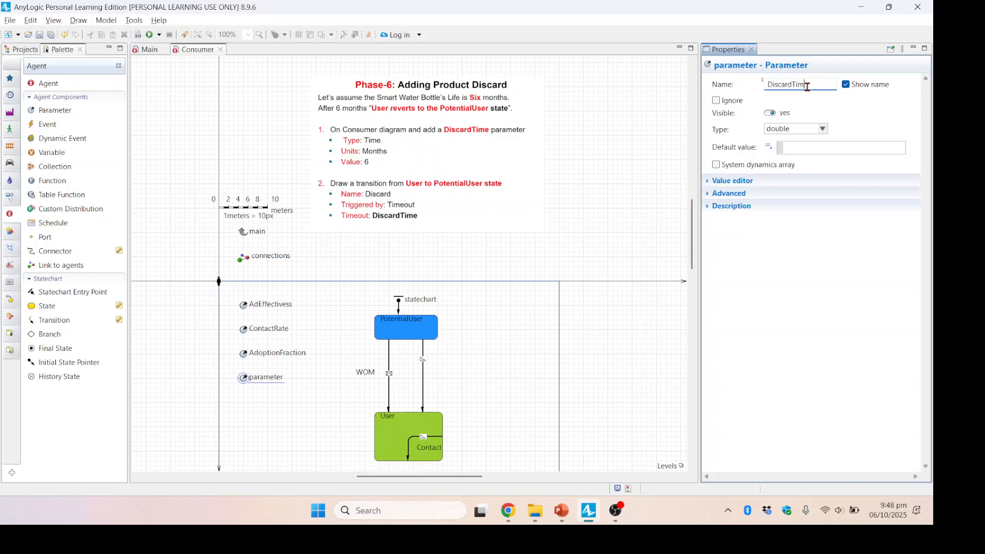
{"action": "left_click", "coordinate": [823, 130]}
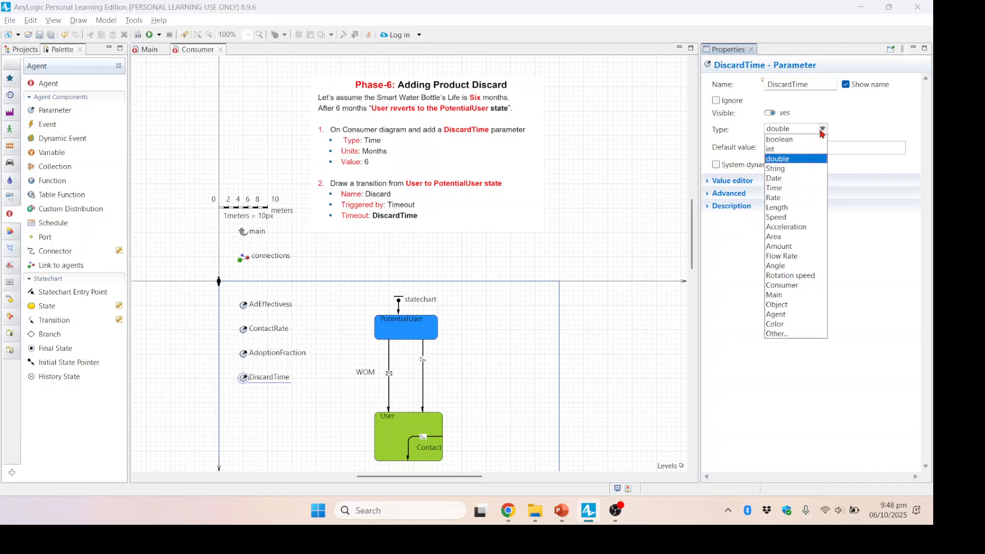
{"action": "left_click", "coordinate": [776, 189]}
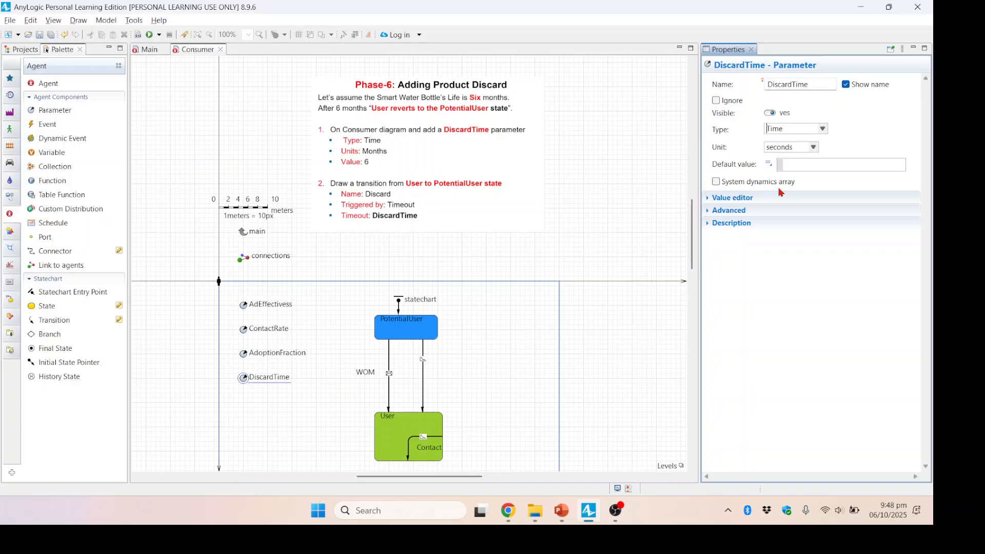
{"action": "left_click", "coordinate": [813, 148]}
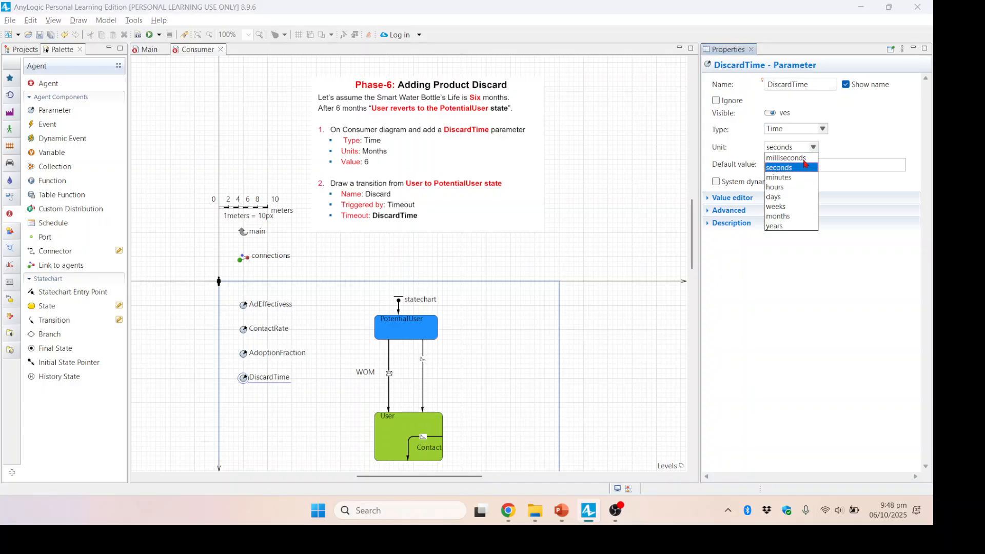
{"action": "left_click", "coordinate": [779, 217]}
{"action": "left_click", "coordinate": [807, 166]}
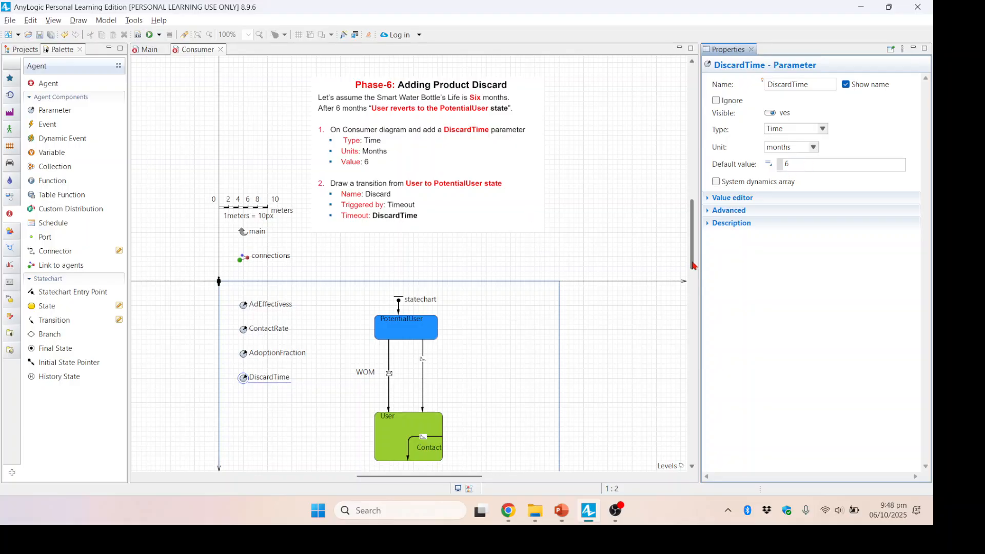
- Draw a transition from User back to PotentialUser, routed around the right of both states, and centre its timeout icon on the vertical segment
{"action": "scroll", "coordinate": [694, 266], "scroll_direction": "down", "scroll_amount": 3}
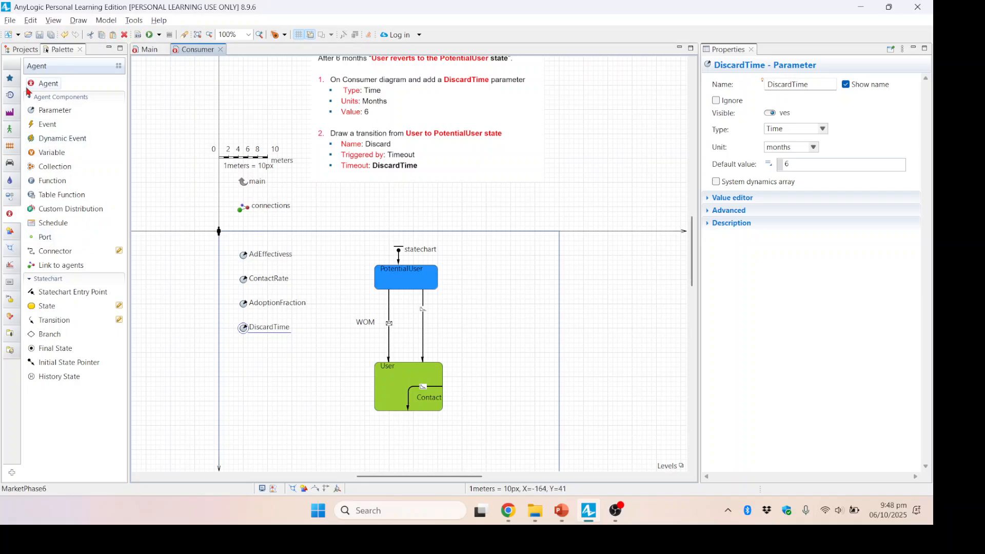
{"action": "left_click", "coordinate": [10, 300]}
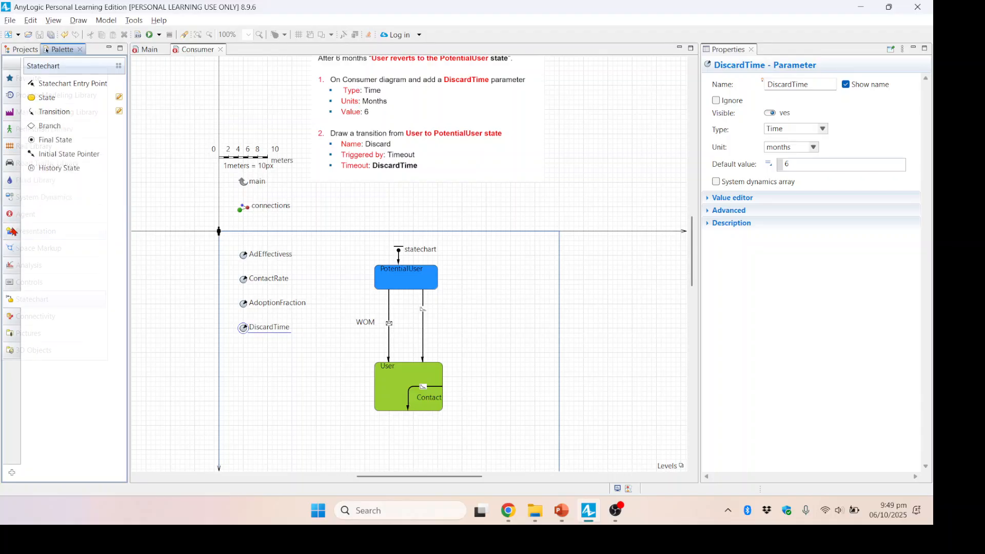
{"action": "mouse_move", "coordinate": [12, 232]}
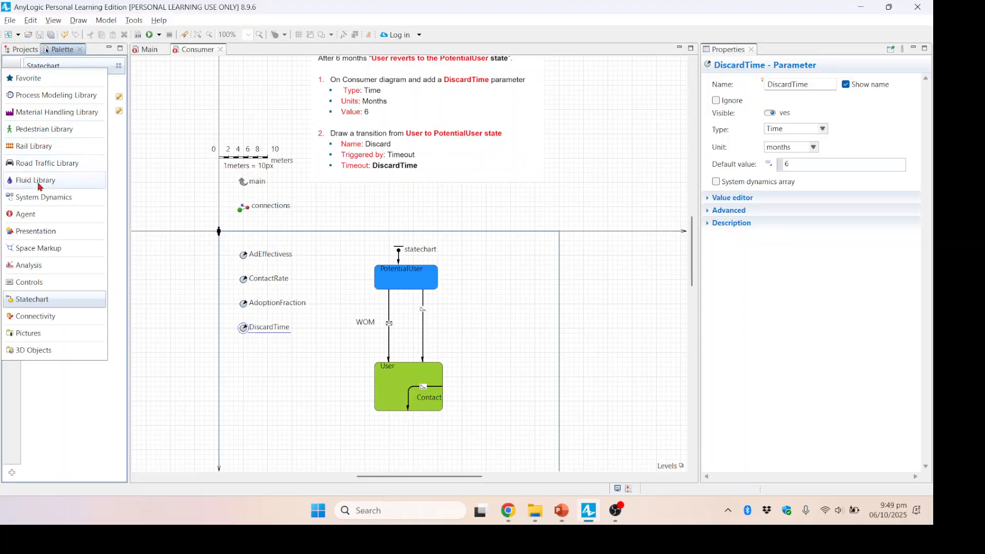
{"action": "left_click", "coordinate": [28, 303]}
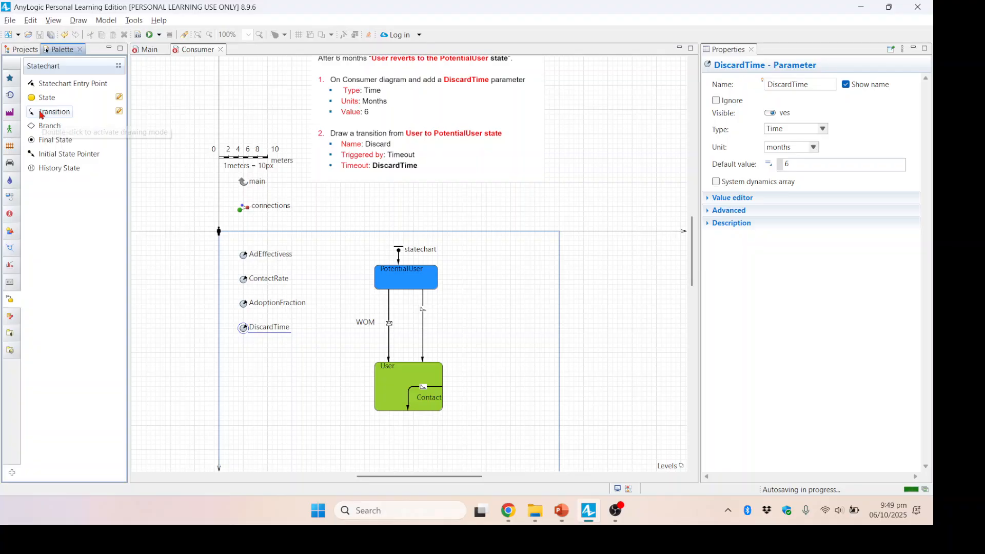
{"action": "double_click", "coordinate": [41, 113]}
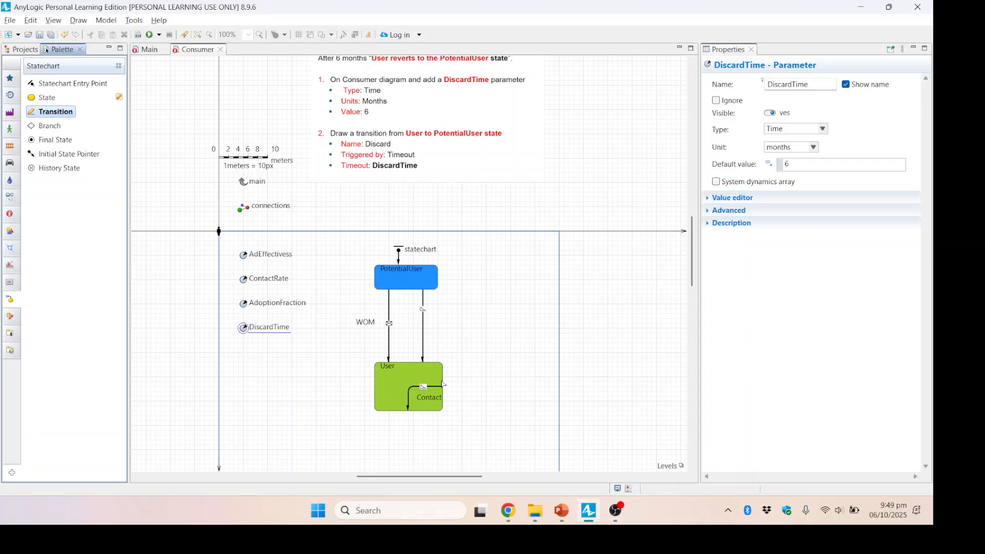
{"action": "left_click", "coordinate": [375, 382]}
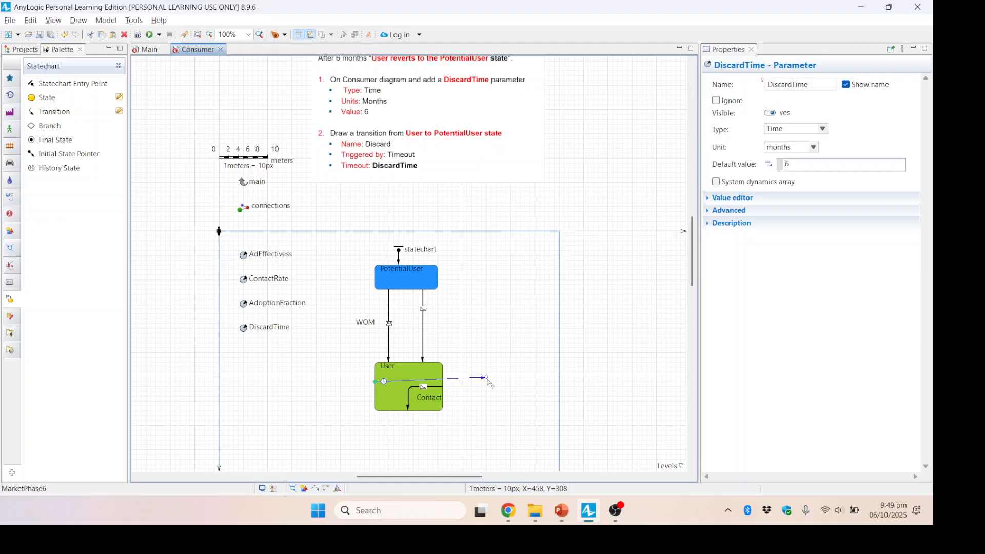
{"action": "left_click", "coordinate": [487, 382]}
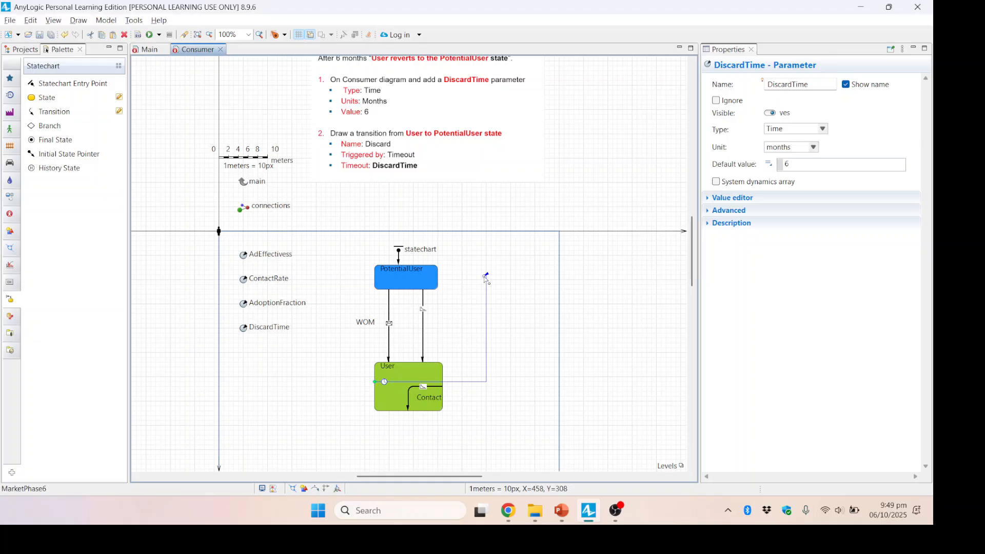
{"action": "left_click", "coordinate": [487, 276]}
{"action": "left_click", "coordinate": [440, 277]}
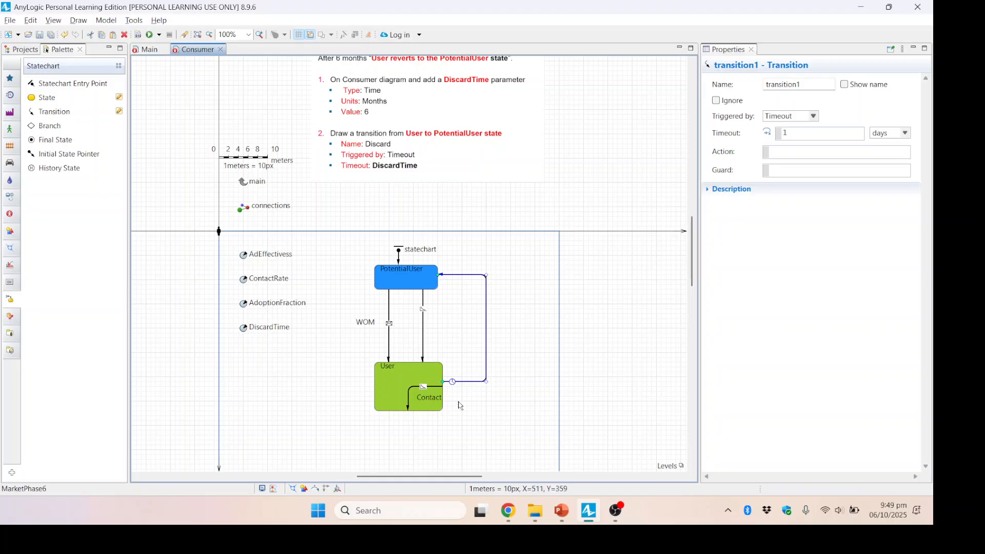
{"action": "left_click_drag", "start_coordinate": [452, 383], "coordinate": [490, 319]}
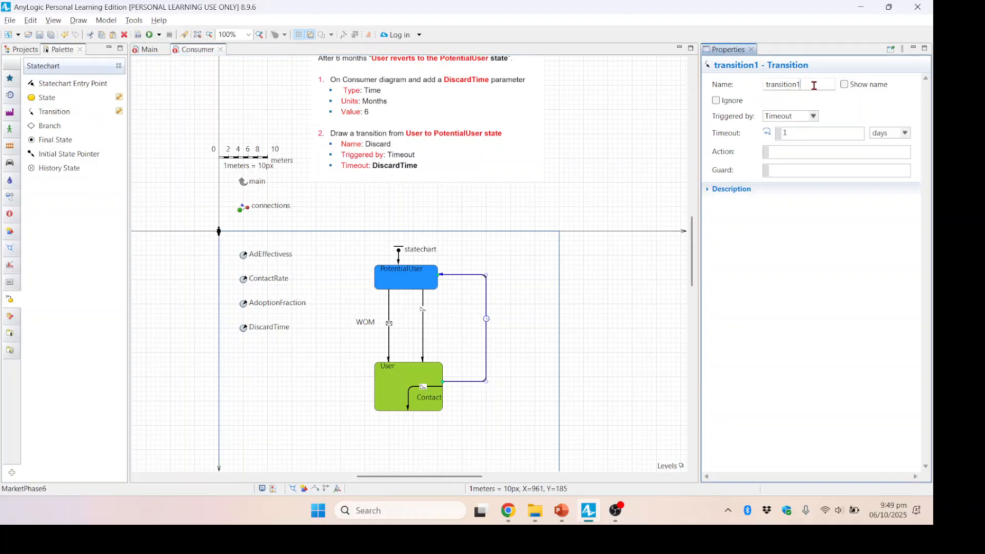
- Name the User-to-PotentialUser transition Discard and set its timeout to DiscardTime in months
{"action": "double_click", "coordinate": [815, 86]}
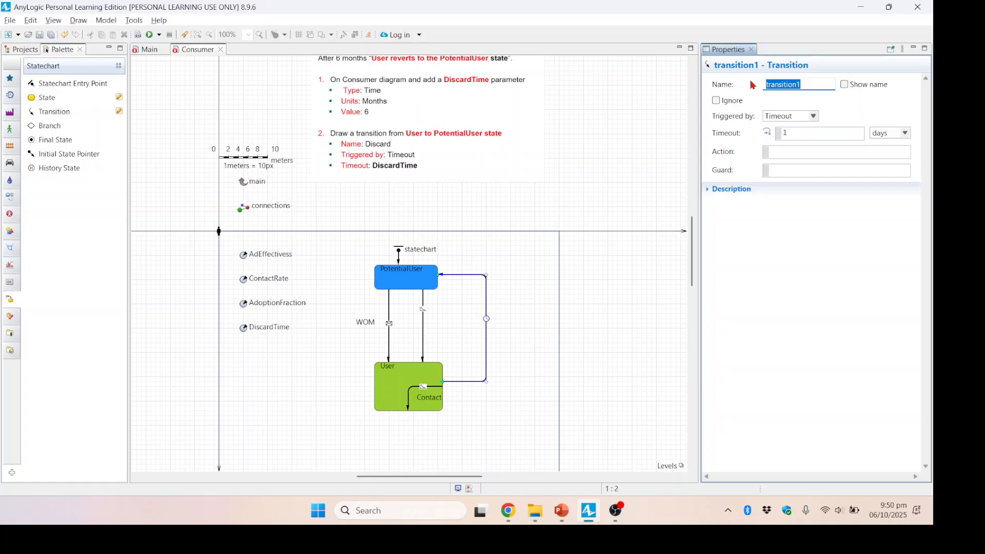
{"action": "type", "text": "D"}
{"action": "left_click_drag", "start_coordinate": [798, 131], "coordinate": [766, 135]}
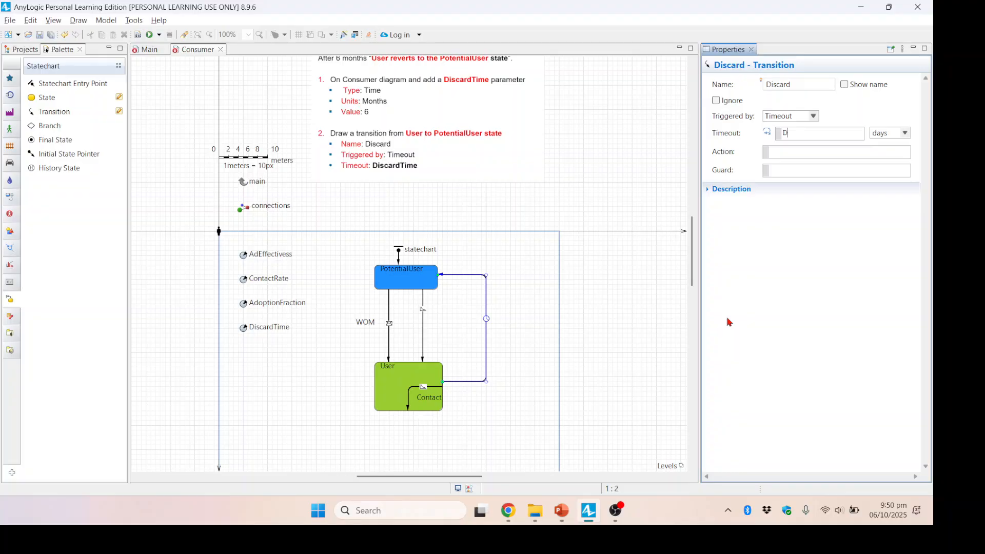
{"action": "type", "text": "iscardTime"}
{"action": "left_click", "coordinate": [905, 133]}
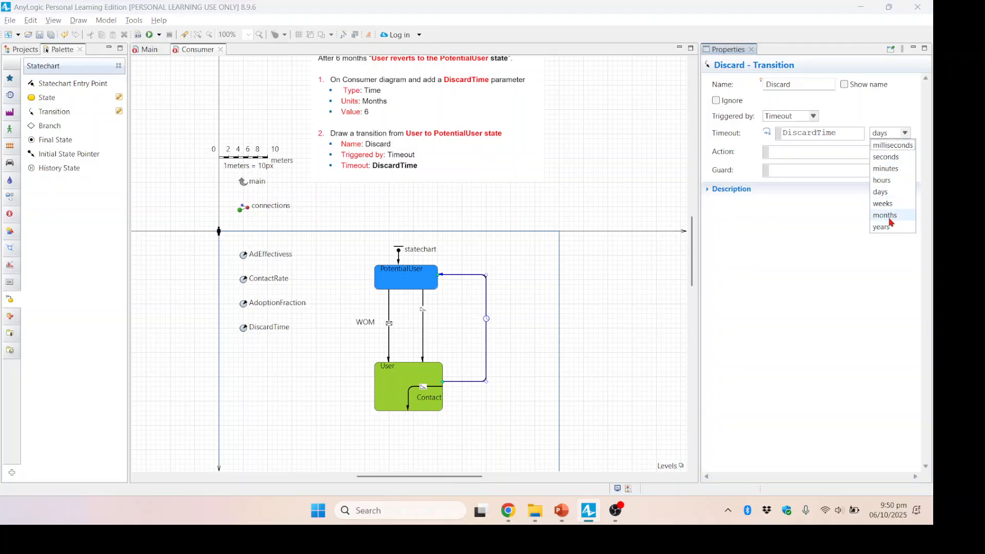
{"action": "left_click", "coordinate": [893, 215]}
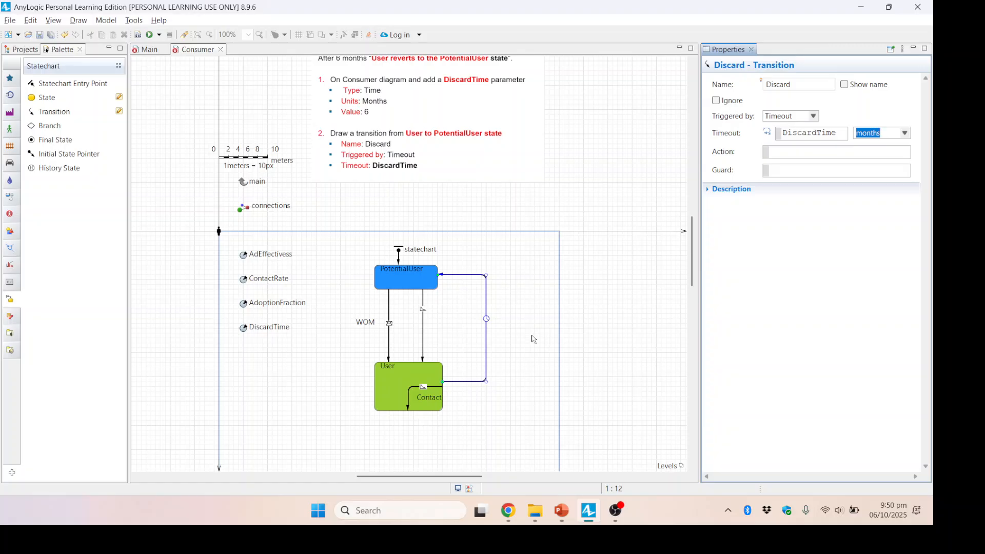
- Show the Discard transition's name and place the label just right of its timeout icon
{"action": "left_click", "coordinate": [844, 85]}
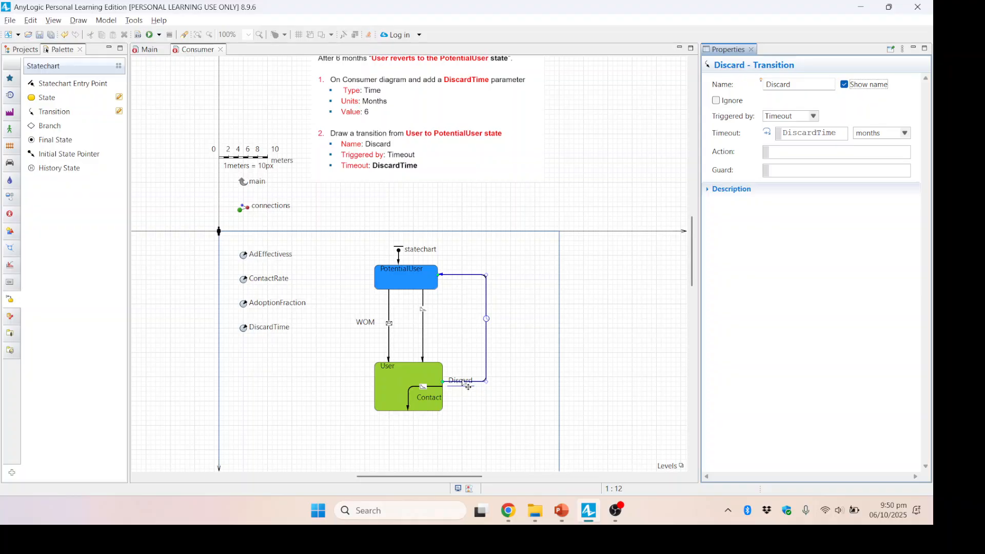
{"action": "left_click_drag", "start_coordinate": [463, 381], "coordinate": [509, 322]}
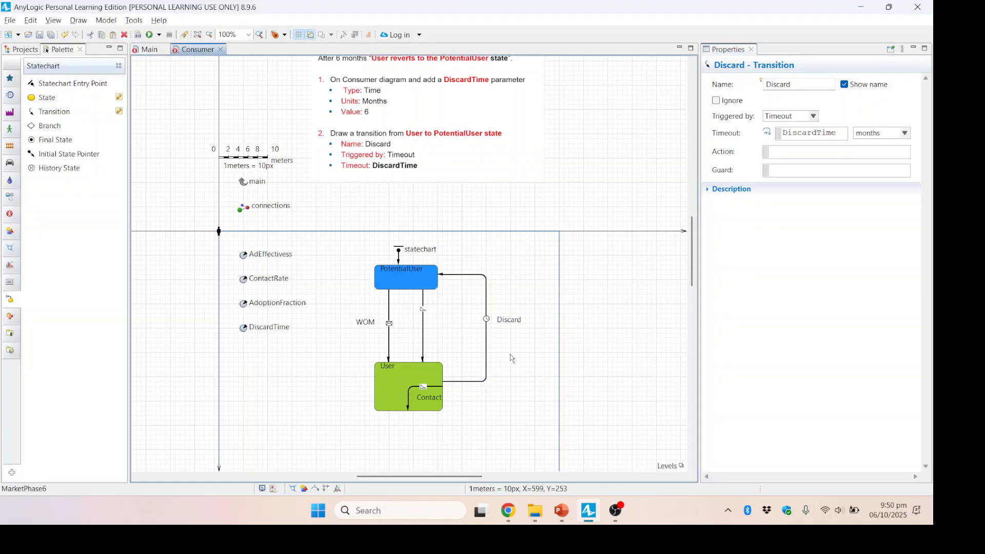
{"action": "left_click", "coordinate": [592, 370]}
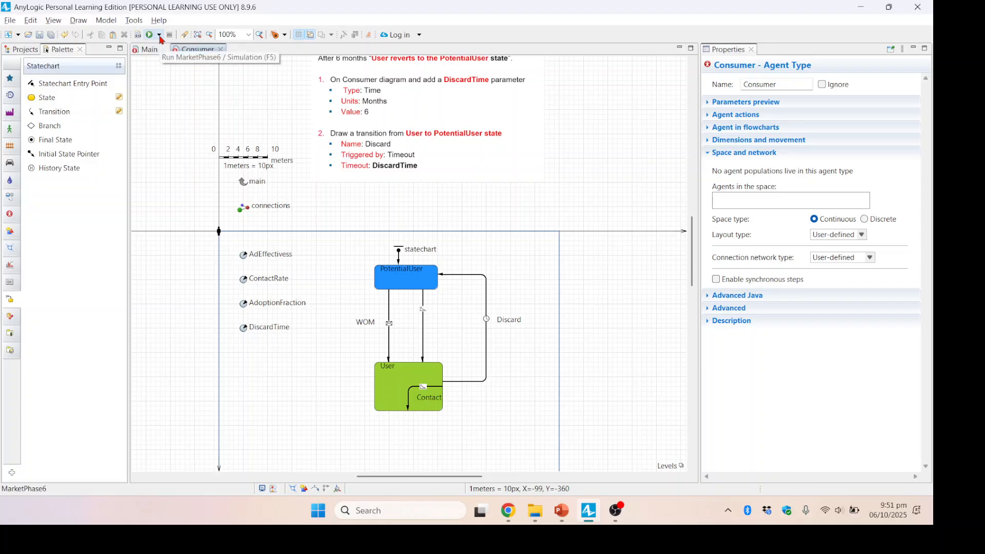
{"action": "left_click", "coordinate": [160, 36]}
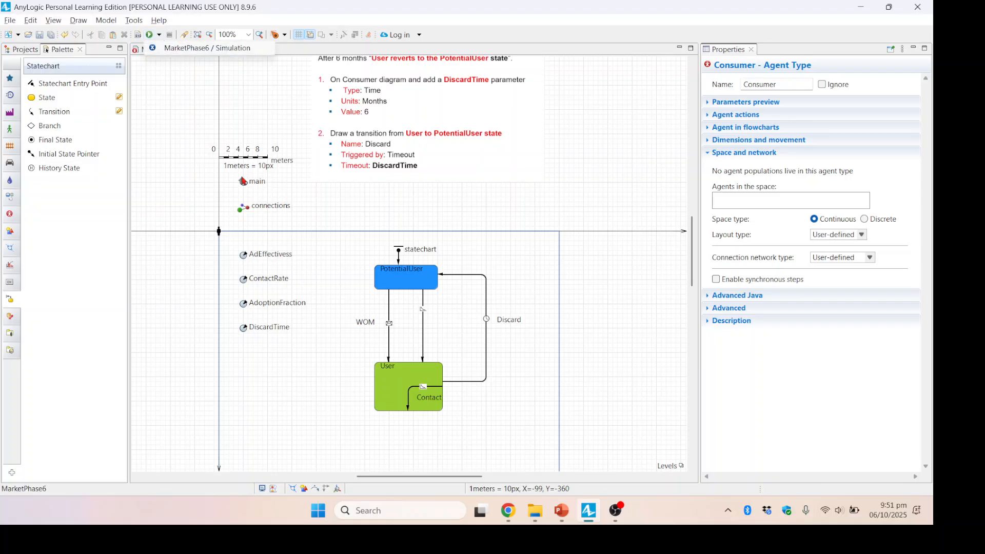
{"action": "left_click", "coordinate": [169, 122]}
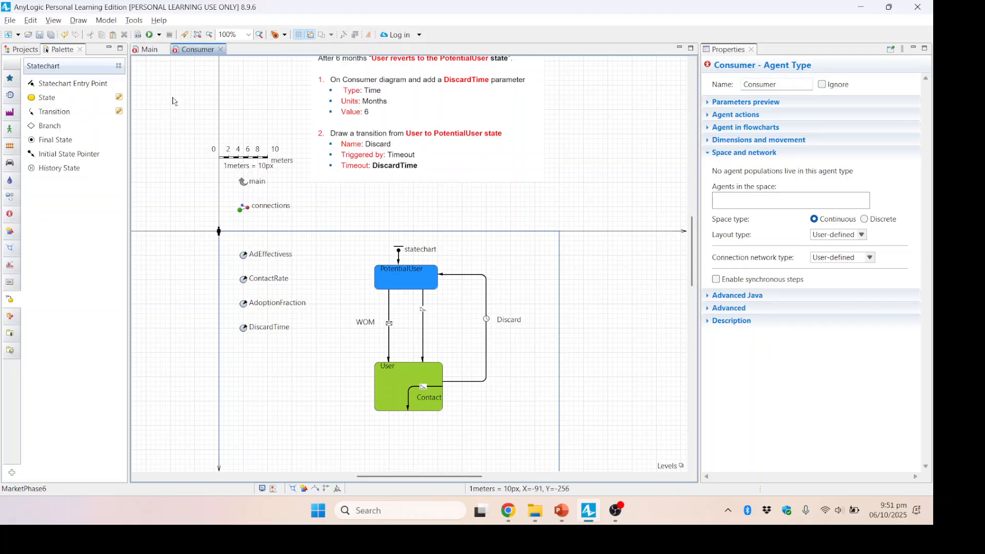
{"action": "scroll", "coordinate": [396, 150], "scroll_direction": "up", "scroll_amount": 3}
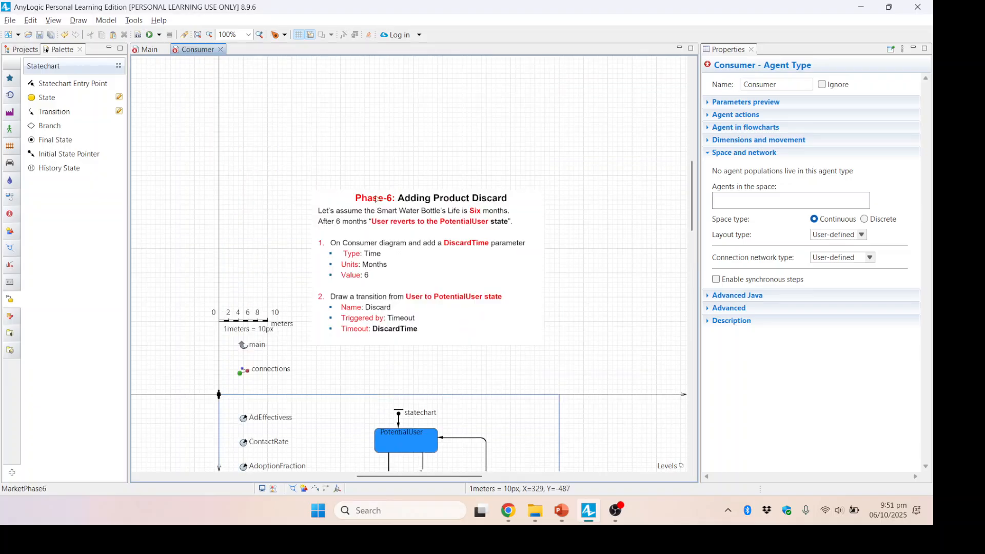
{"action": "left_click", "coordinate": [149, 50]}
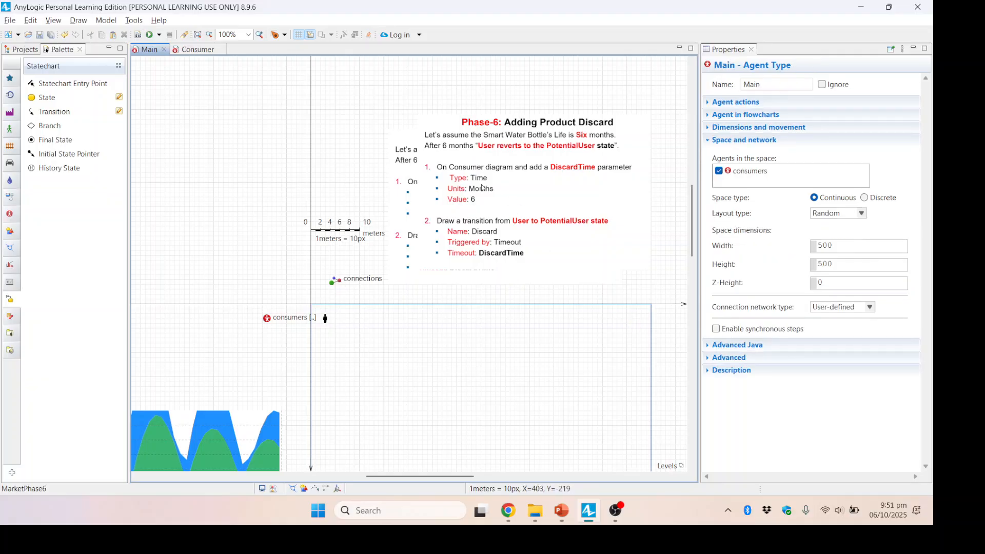
{"action": "left_click", "coordinate": [395, 224]}
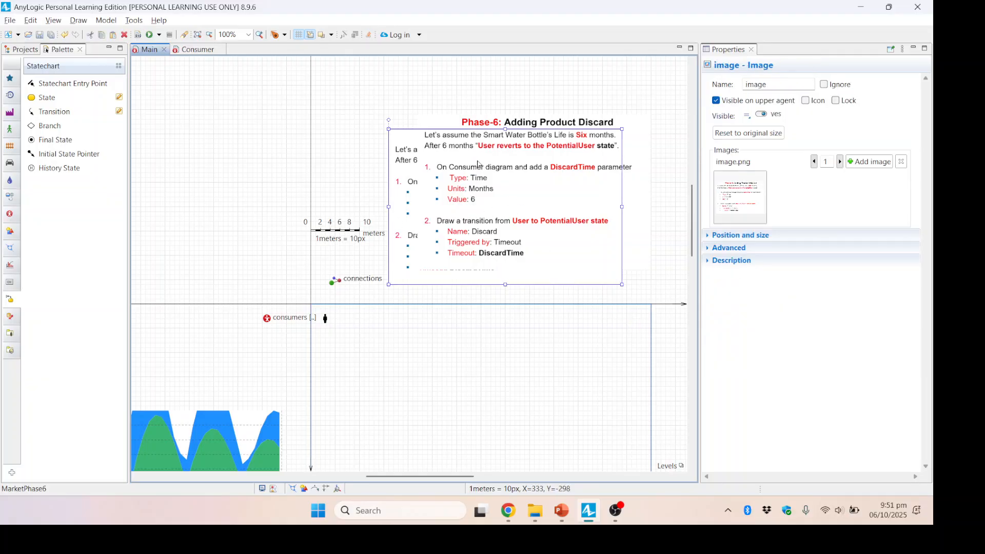
{"action": "left_click", "coordinate": [516, 92]}
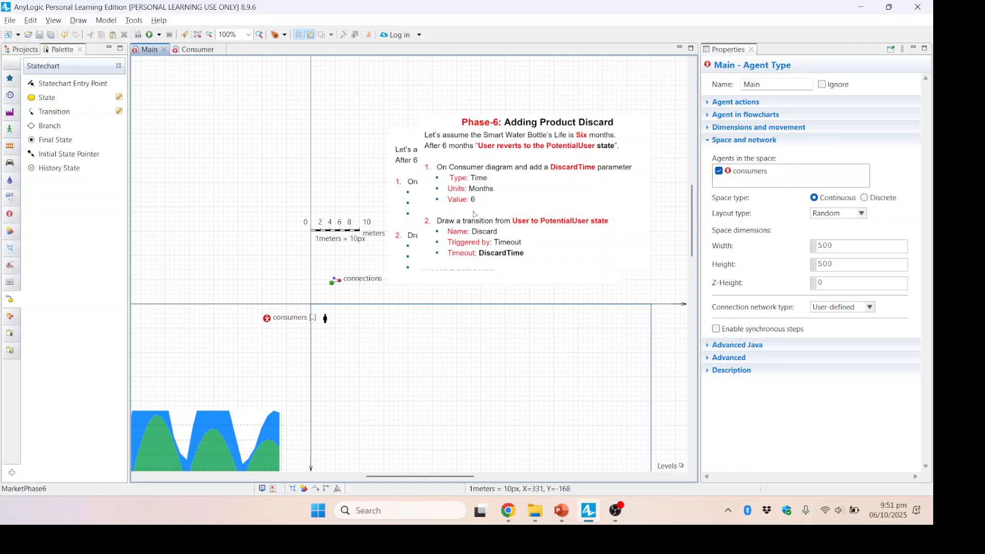
- Delete the Phase-6 instruction image from the Consumer diagram
{"action": "left_click", "coordinate": [195, 50]}
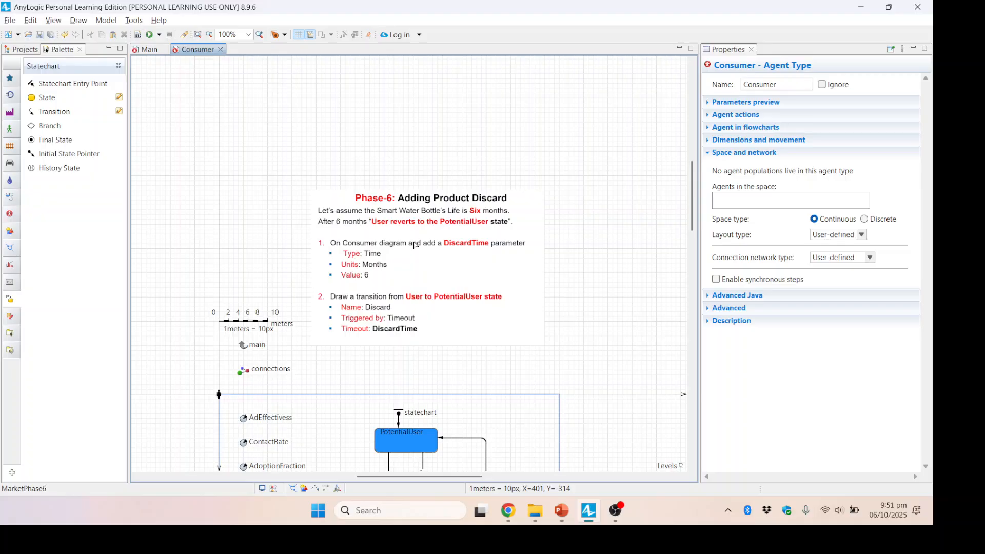
{"action": "left_click", "coordinate": [415, 246]}
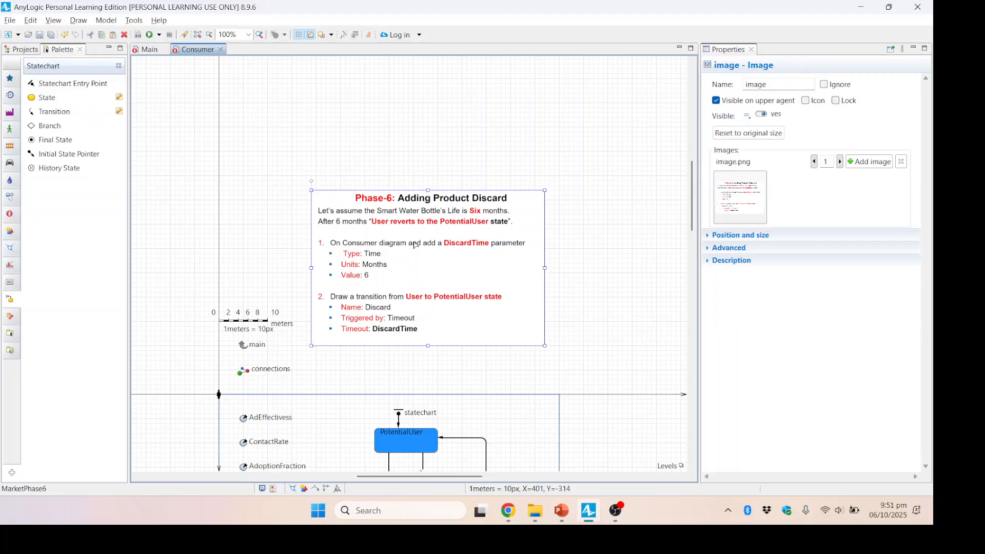
{"action": "key", "text": "Delete"}
- Show the MarketPhase6 project tree beside the Consumer diagram with the whole statechart in view
{"action": "scroll", "coordinate": [418, 245], "scroll_direction": "down", "scroll_amount": 5}
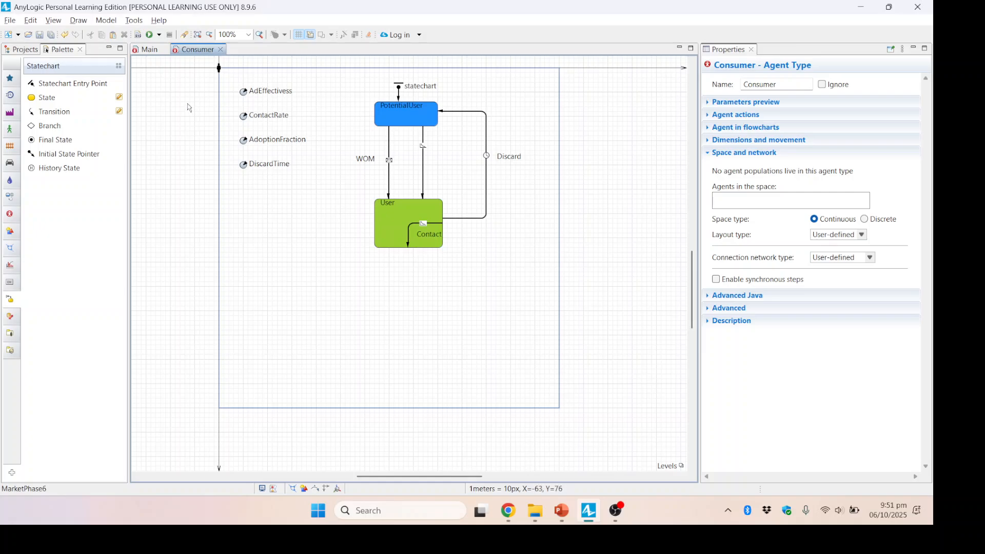
{"action": "left_click", "coordinate": [160, 35]}
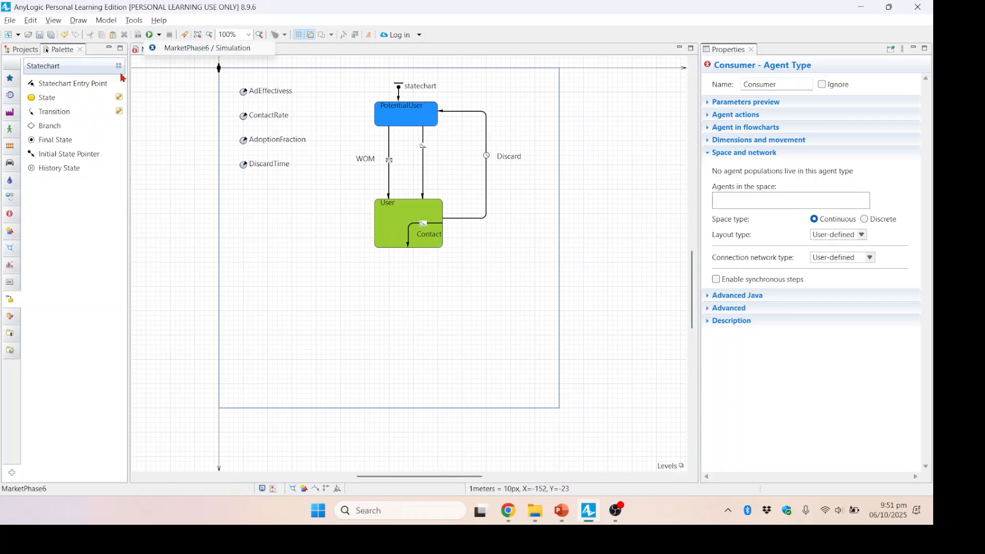
{"action": "left_click", "coordinate": [23, 55]}
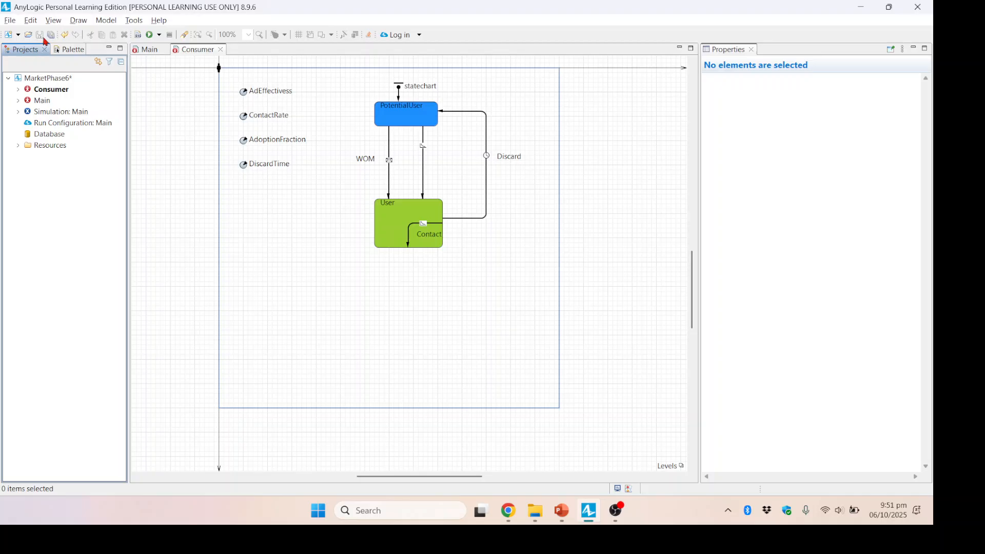
{"action": "left_click", "coordinate": [210, 181]}
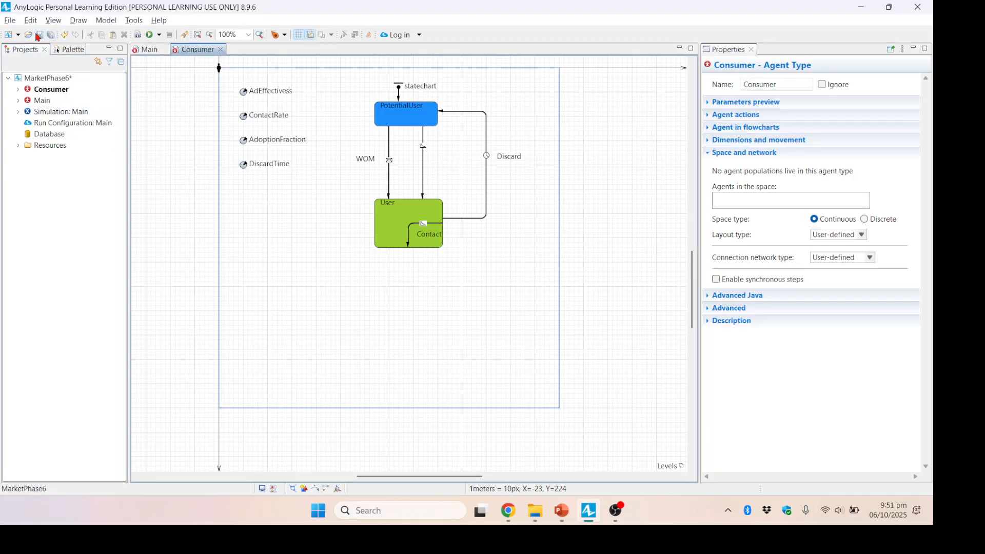
- Save the MarketPhase6 model and run its simulation as fast as possible in virtual time mode
{"action": "left_click", "coordinate": [40, 36]}
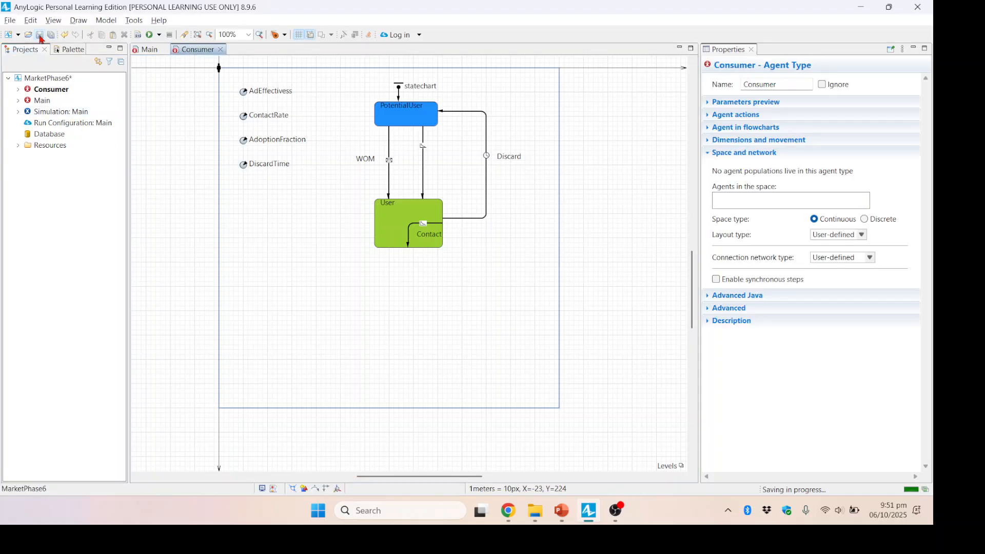
{"action": "left_click", "coordinate": [159, 34]}
{"action": "left_click", "coordinate": [167, 45]}
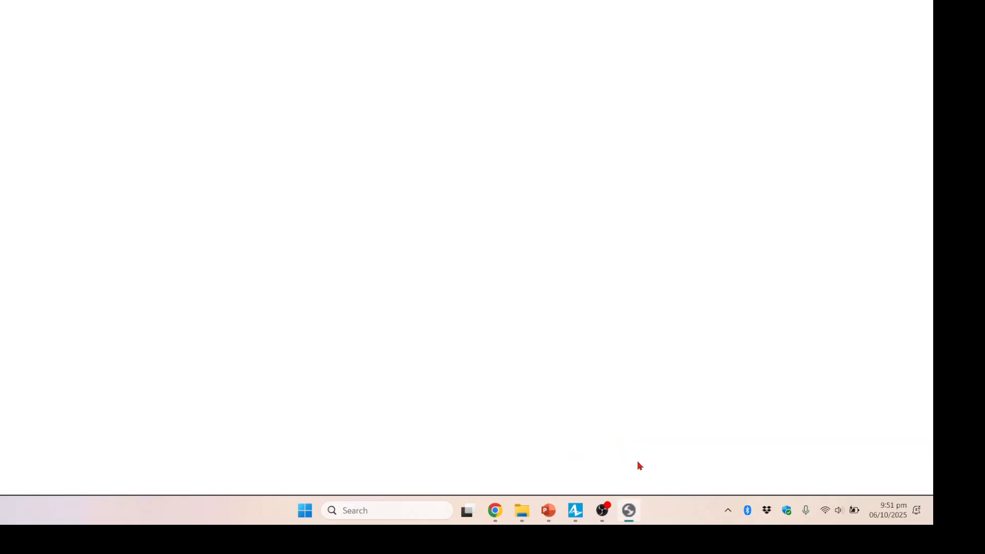
{"action": "mouse_move", "coordinate": [625, 521]}
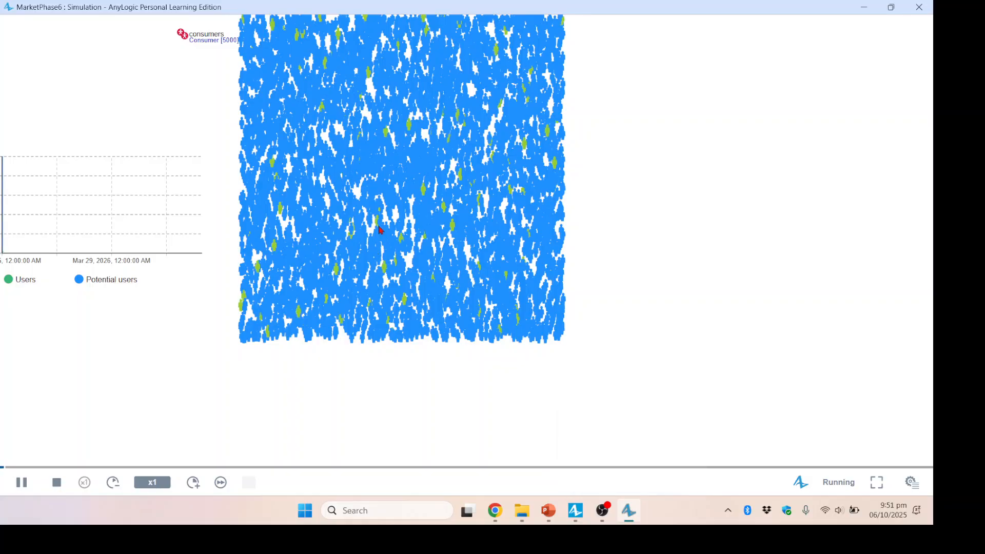
{"action": "left_click_drag", "start_coordinate": [376, 226], "coordinate": [470, 263]}
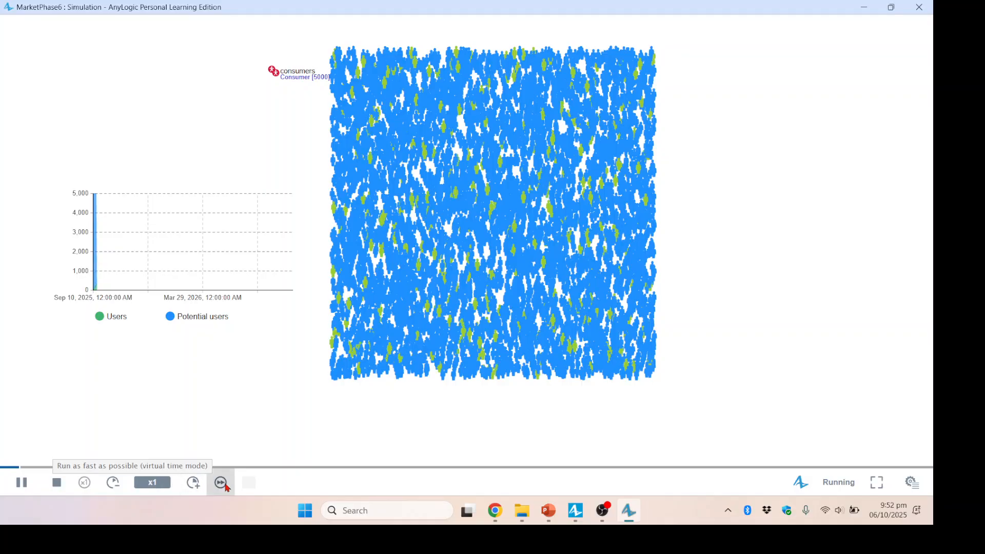
{"action": "left_click", "coordinate": [226, 487]}
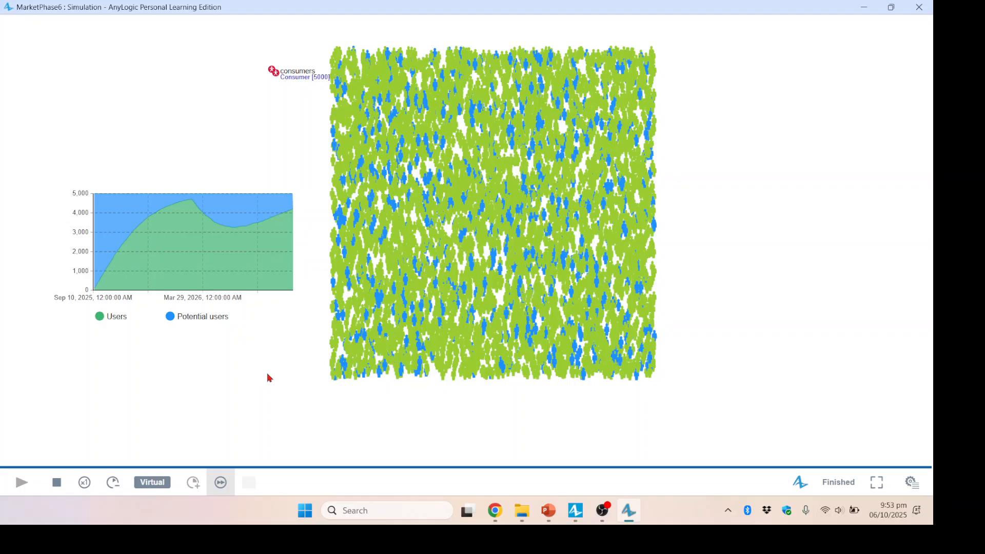
- Switch to PowerPoint and present the slide "Effect of Product Discard on Market Saturation" full screen
{"action": "left_click", "coordinate": [552, 512]}
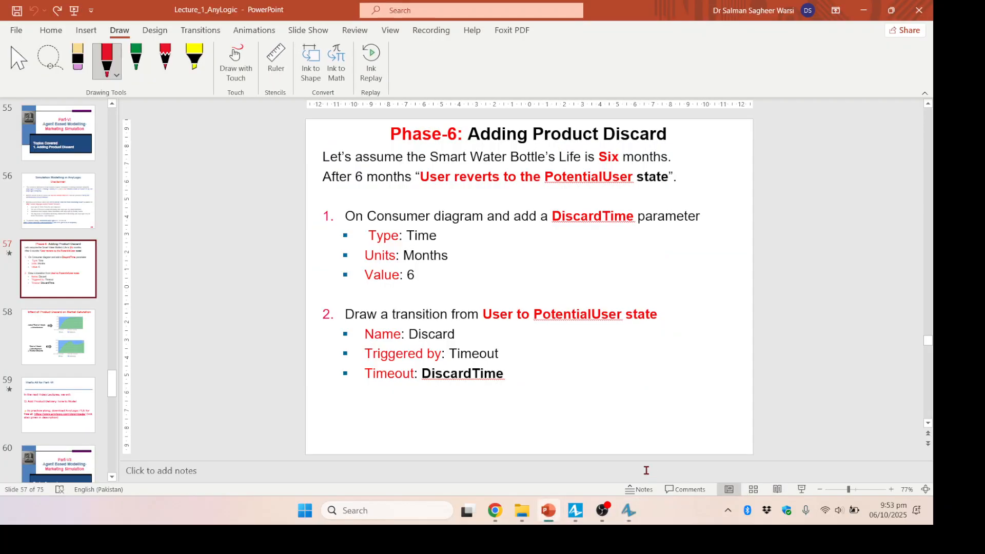
{"action": "left_click", "coordinate": [85, 334]}
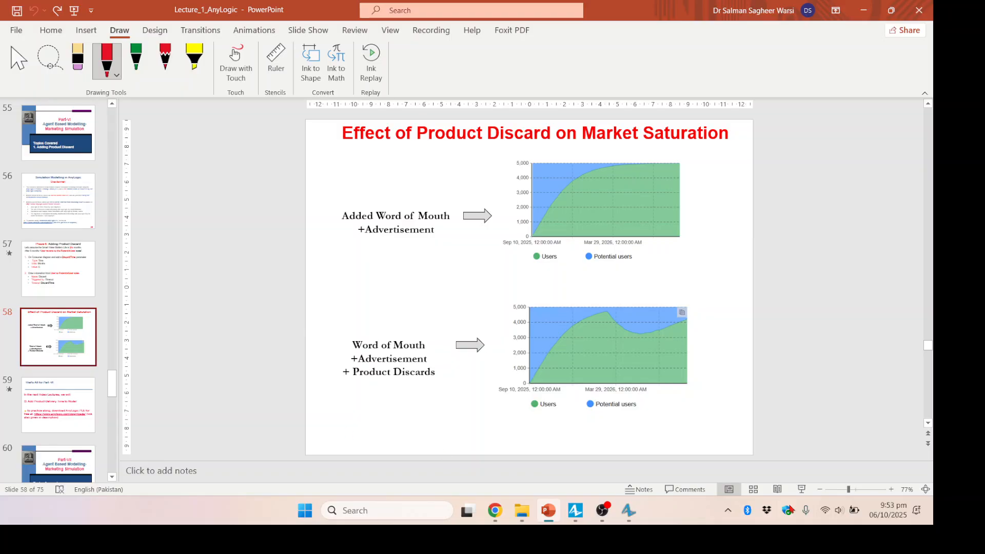
{"action": "left_click", "coordinate": [801, 491]}
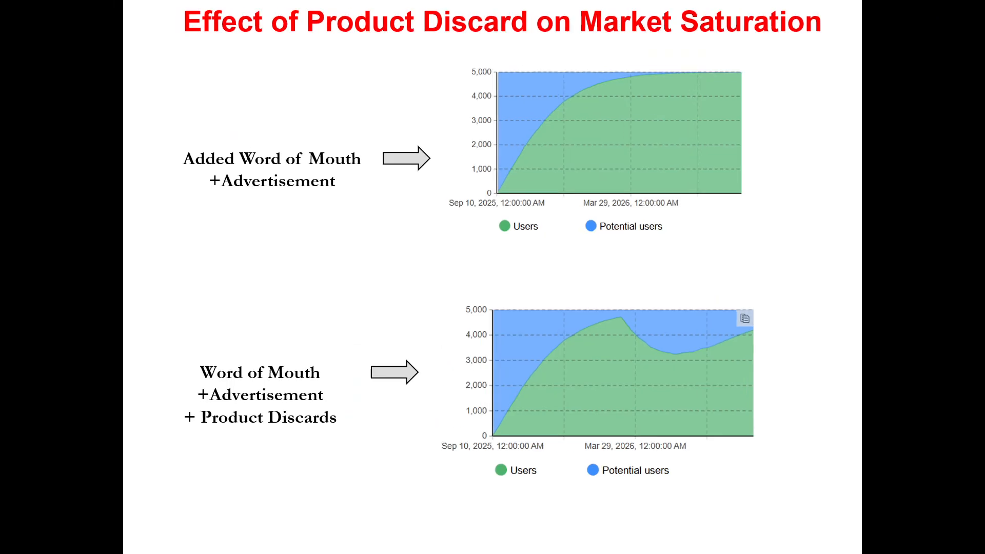
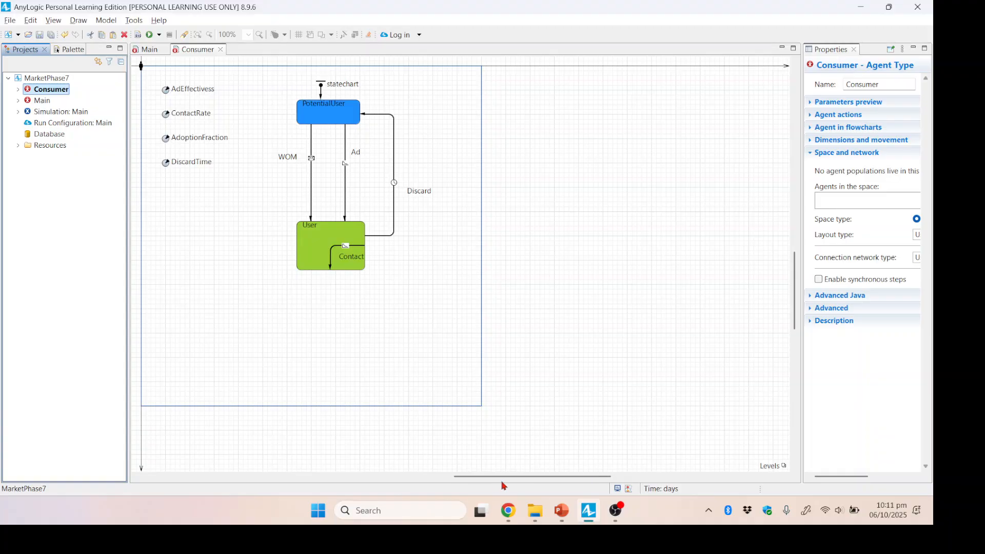
- Paste the copied Phase-7 instructions image into the Consumer diagram and place it above the statechart
{"action": "left_click_drag", "start_coordinate": [494, 478], "coordinate": [446, 480]}
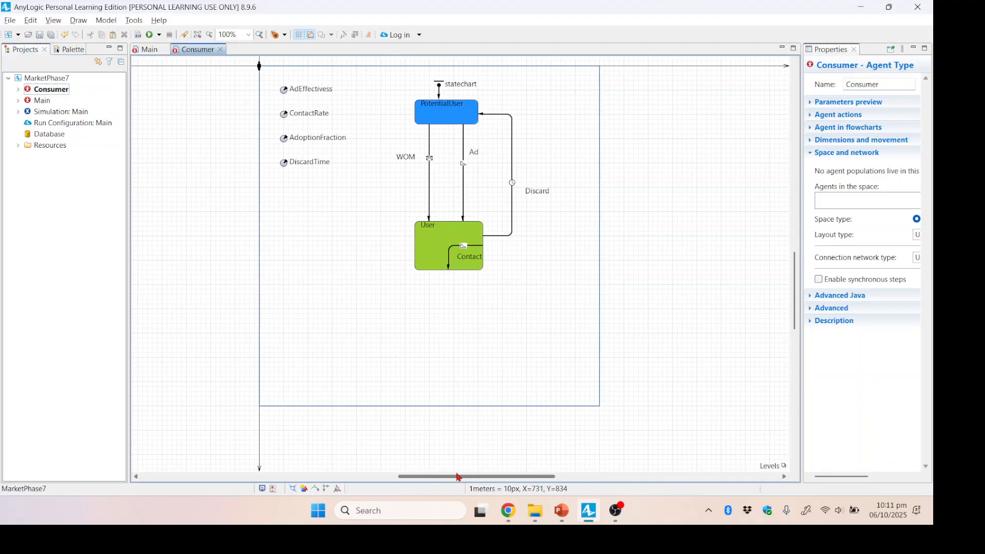
{"action": "left_click_drag", "start_coordinate": [797, 318], "coordinate": [795, 241]}
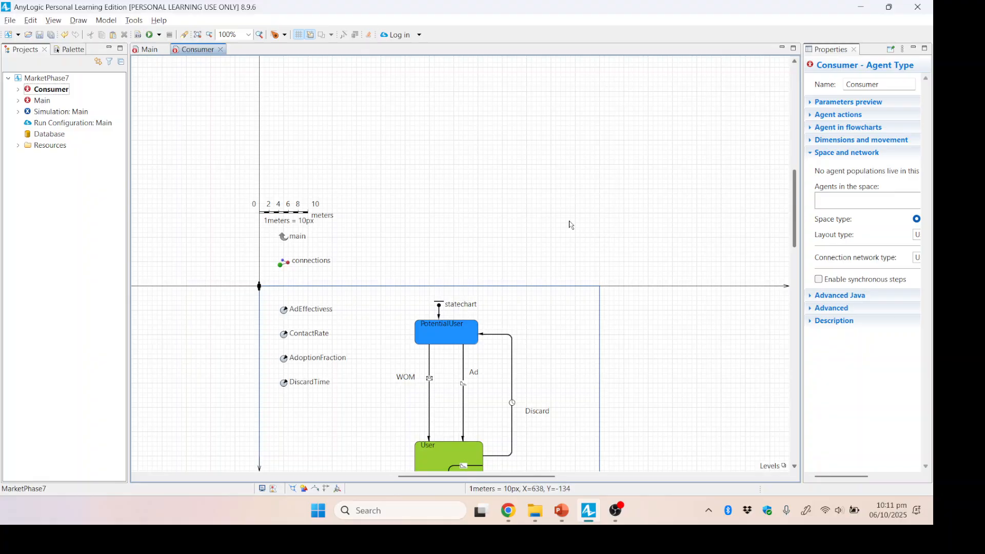
{"action": "key", "text": "ctrl+v"}
{"action": "left_click_drag", "start_coordinate": [617, 356], "coordinate": [544, 169]}
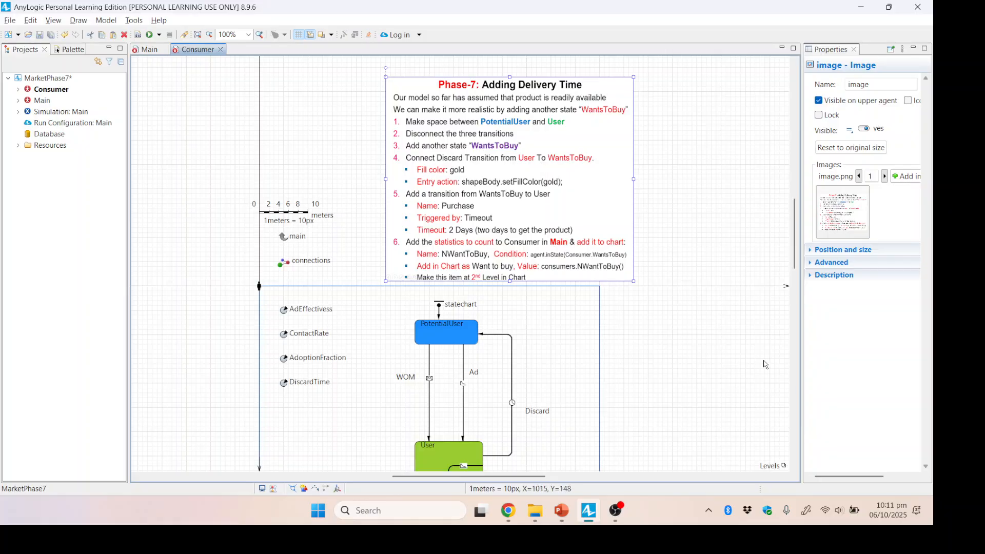
- Move the User state further down to make space between it and PotentialUser
{"action": "left_click_drag", "start_coordinate": [795, 264], "coordinate": [794, 287]}
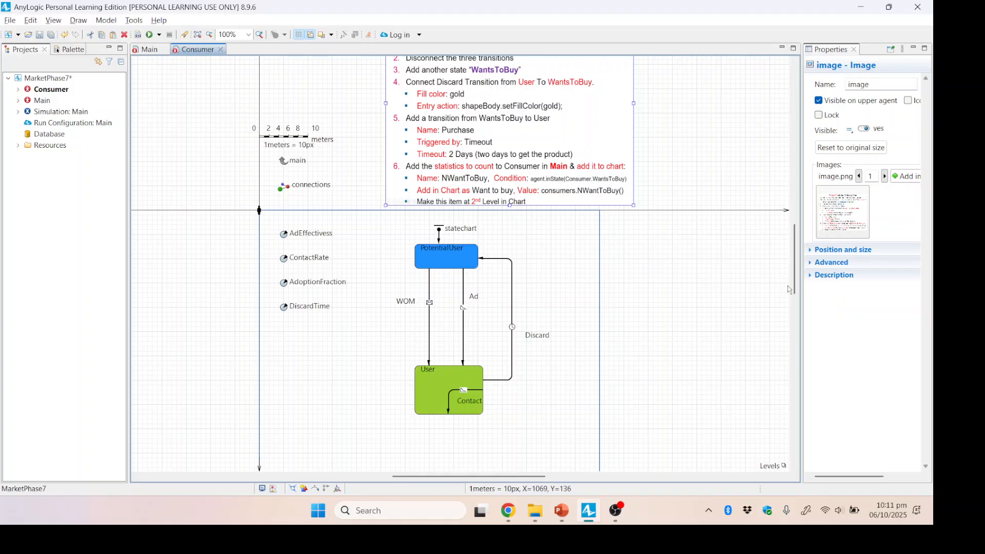
{"action": "left_click_drag", "start_coordinate": [797, 291], "coordinate": [798, 276]}
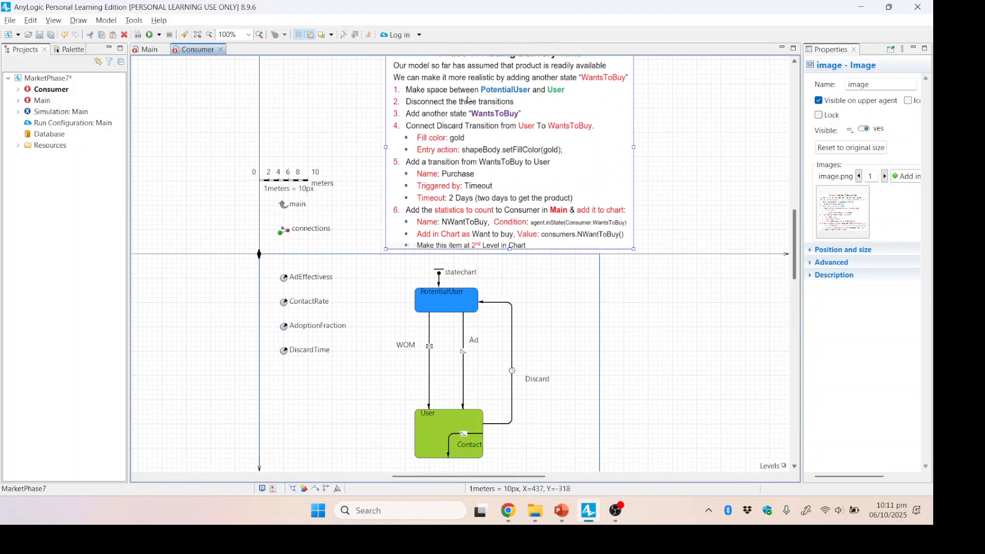
{"action": "left_click", "coordinate": [472, 450]}
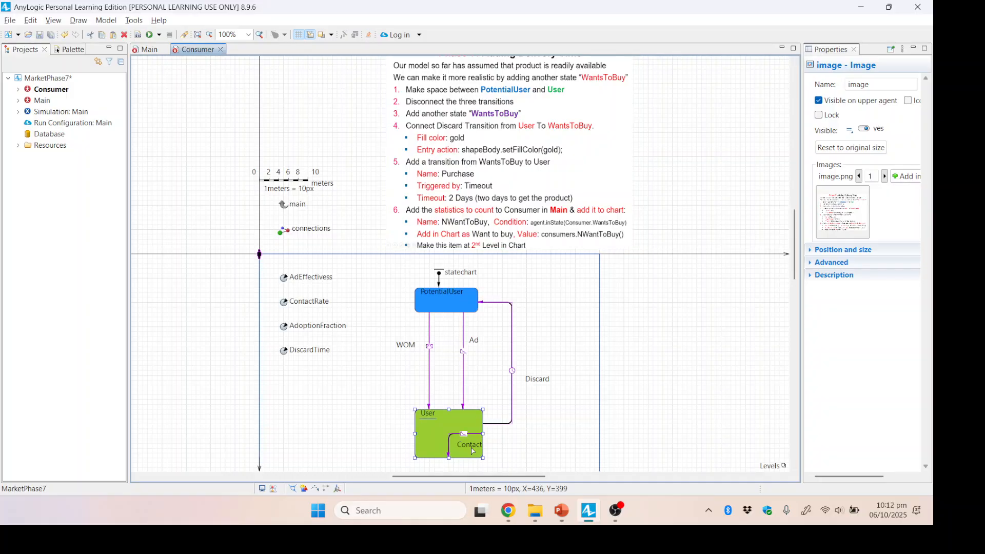
{"action": "left_click_drag", "start_coordinate": [794, 267], "coordinate": [794, 278]}
{"action": "left_click_drag", "start_coordinate": [479, 418], "coordinate": [480, 452]}
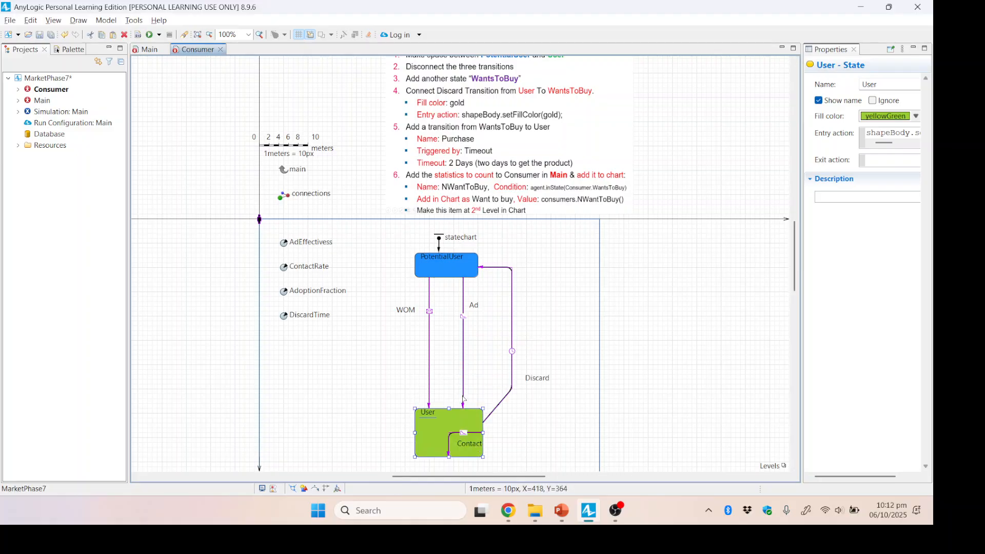
- Disconnect the Ad and WOM transitions from the User state, ending both a short way below PotentialUser
{"action": "left_click", "coordinate": [464, 407]}
{"action": "left_click_drag", "start_coordinate": [466, 411], "coordinate": [465, 331]}
{"action": "left_click", "coordinate": [430, 408]}
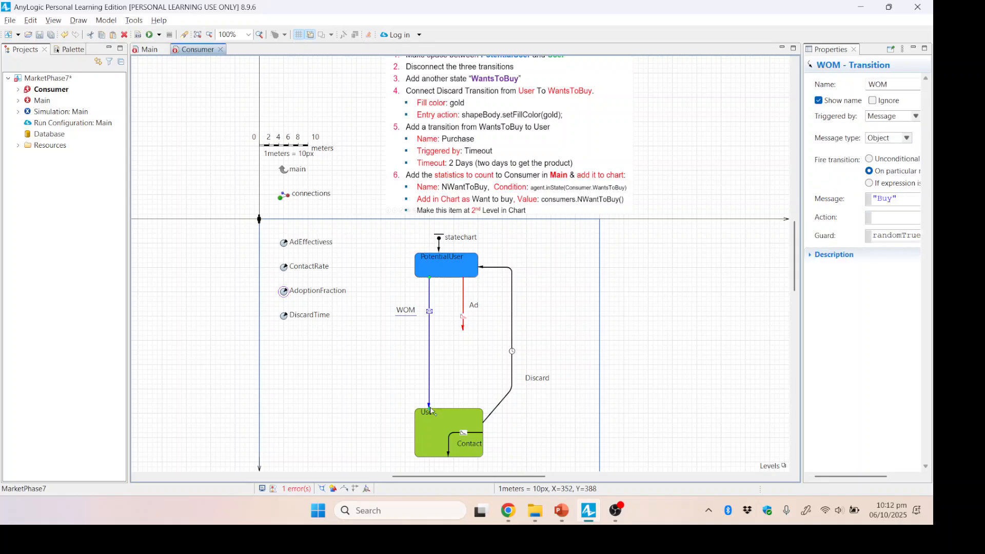
{"action": "left_click_drag", "start_coordinate": [431, 412], "coordinate": [430, 331]}
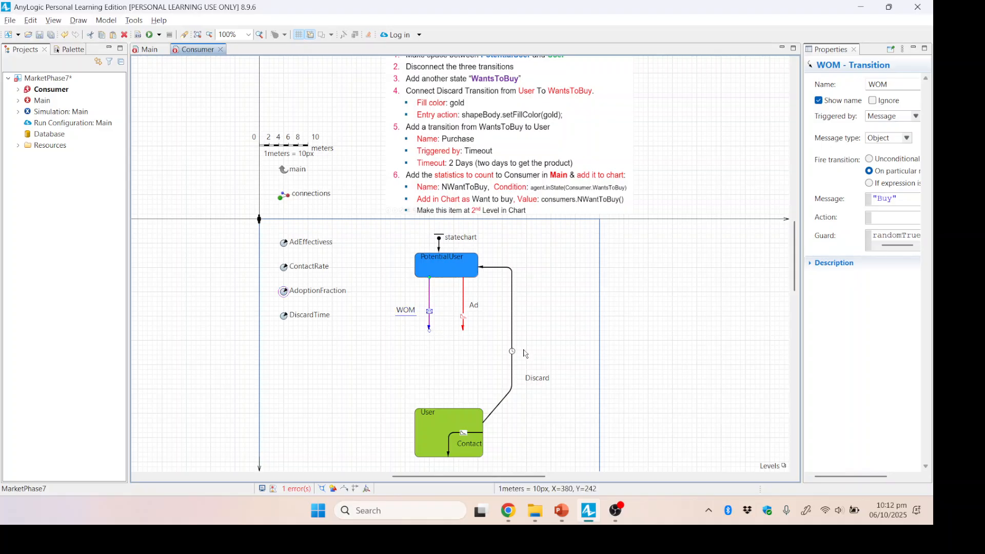
- Detach the Discard transition's end from PotentialUser, lower it to the gap between the states, and straighten its bends
{"action": "left_click", "coordinate": [516, 378]}
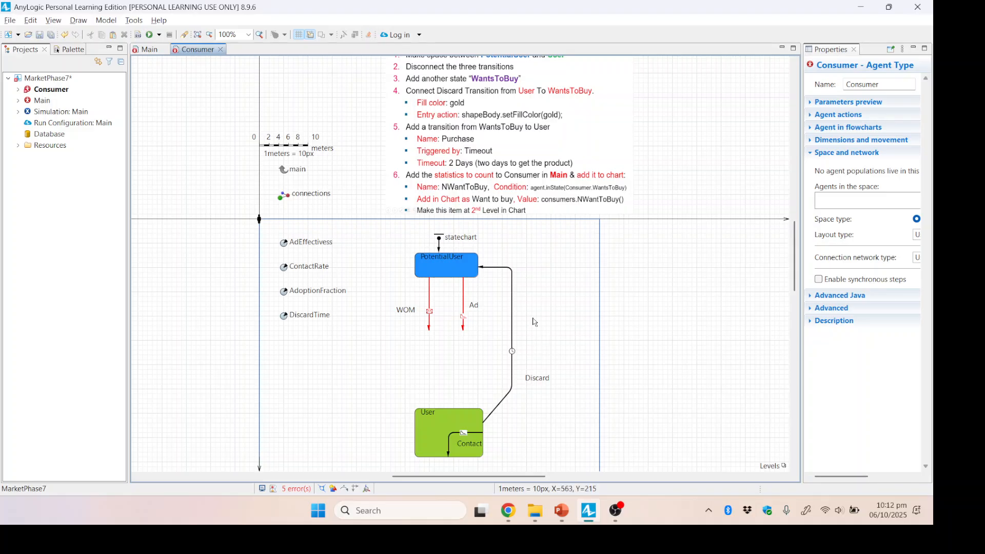
{"action": "left_click", "coordinate": [485, 270]}
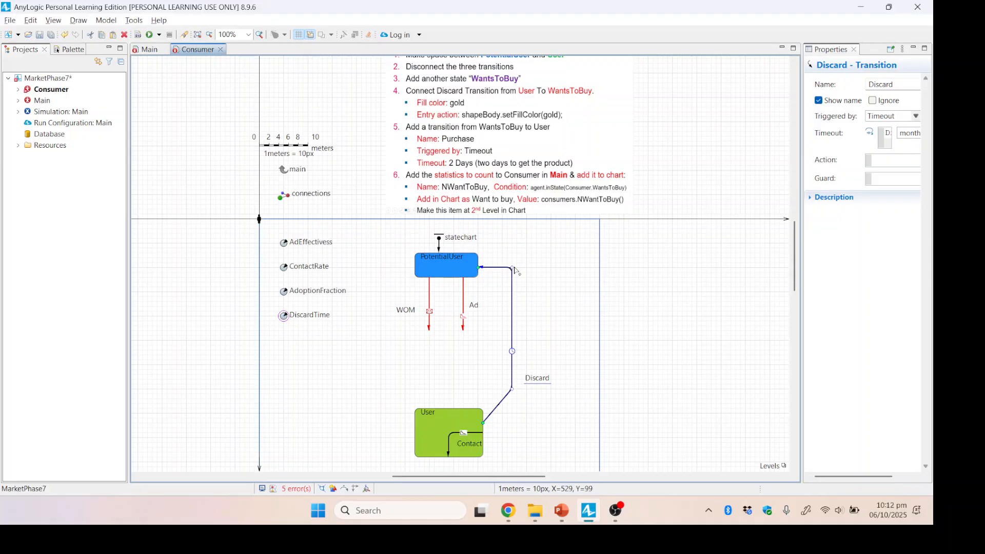
{"action": "left_click_drag", "start_coordinate": [512, 267], "coordinate": [512, 341]}
{"action": "left_click_drag", "start_coordinate": [479, 268], "coordinate": [490, 341]}
{"action": "left_click", "coordinate": [533, 391]}
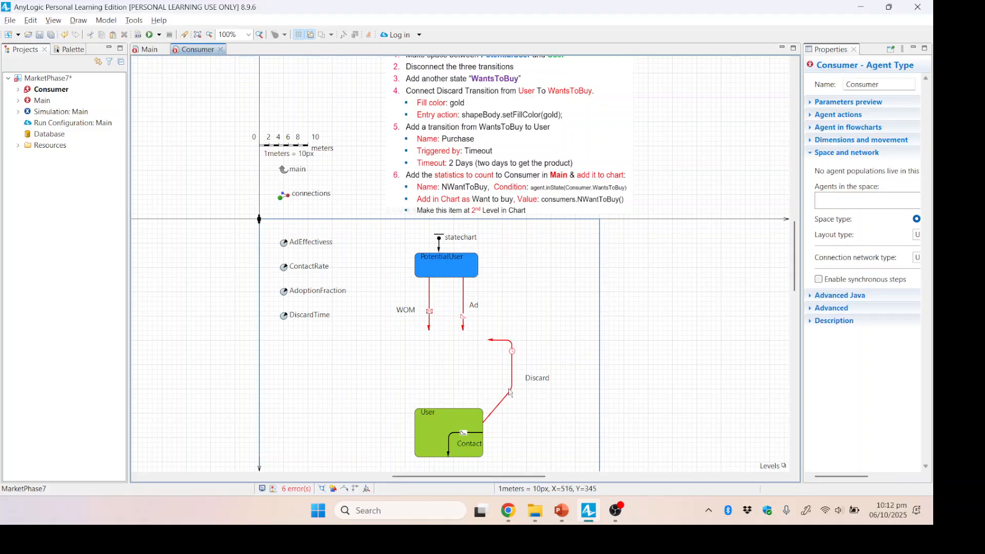
{"action": "left_click", "coordinate": [509, 397]}
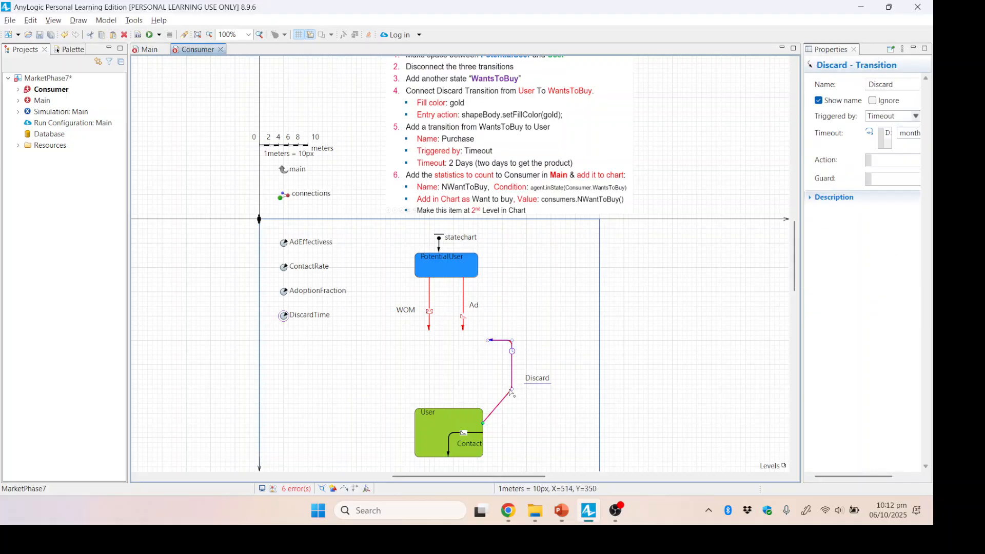
{"action": "left_click_drag", "start_coordinate": [512, 389], "coordinate": [513, 424]}
{"action": "left_click", "coordinate": [570, 435]}
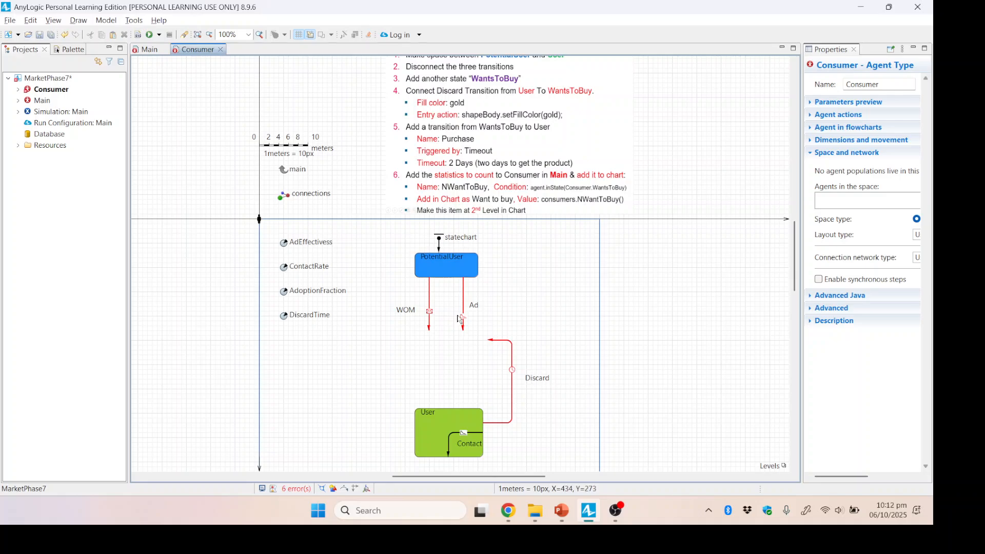
- Add a state between PotentialUser and User so the WOM and Ad transitions end on its upper edge
{"action": "left_click", "coordinate": [71, 51]}
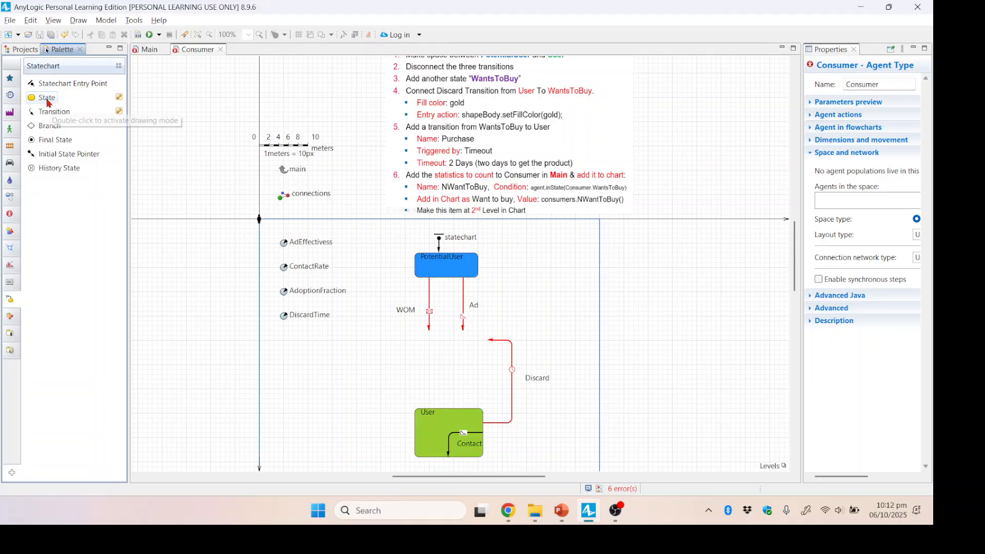
{"action": "left_click_drag", "start_coordinate": [47, 101], "coordinate": [422, 347]}
{"action": "left_click", "coordinate": [465, 348]}
{"action": "left_click_drag", "start_coordinate": [467, 341], "coordinate": [473, 332]}
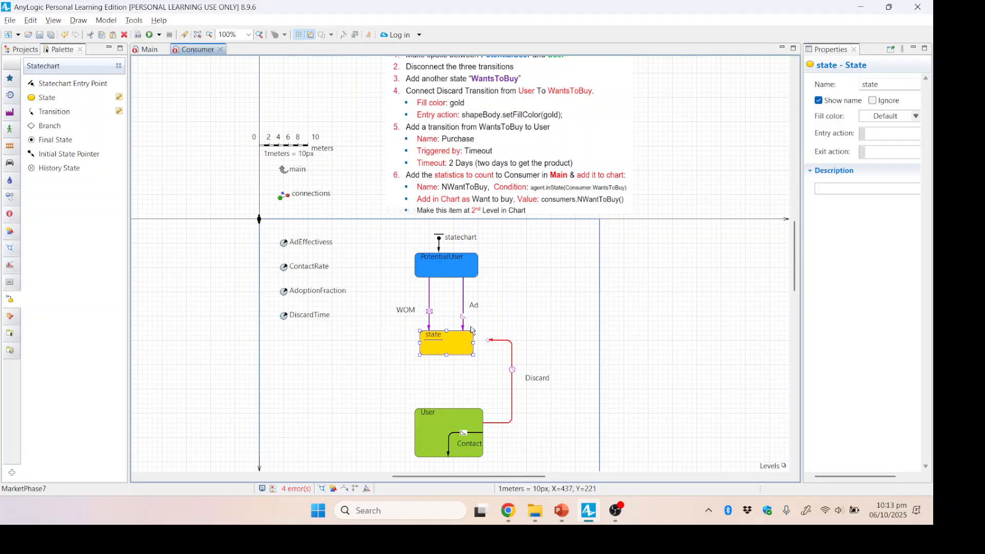
{"action": "left_click_drag", "start_coordinate": [474, 331], "coordinate": [471, 332]}
- Connect the loose end of the Discard transition to the side of the new middle state
{"action": "left_click", "coordinate": [499, 341]}
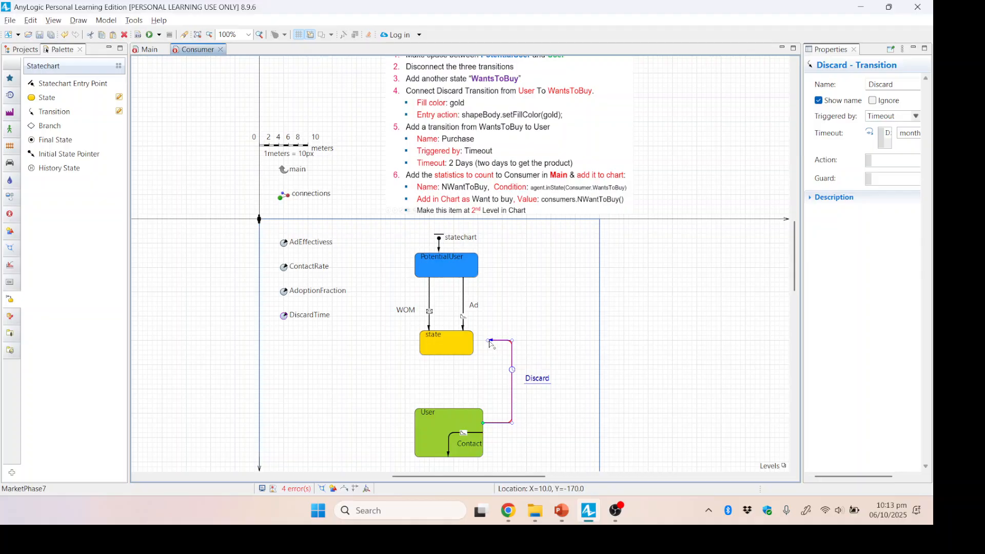
{"action": "left_click_drag", "start_coordinate": [490, 342], "coordinate": [474, 341]}
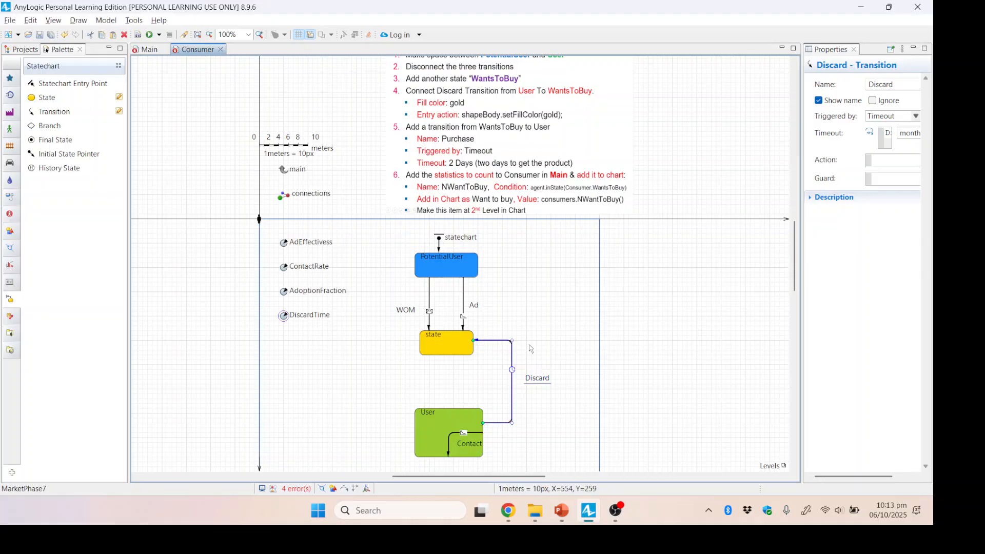
{"action": "left_click", "coordinate": [531, 334]}
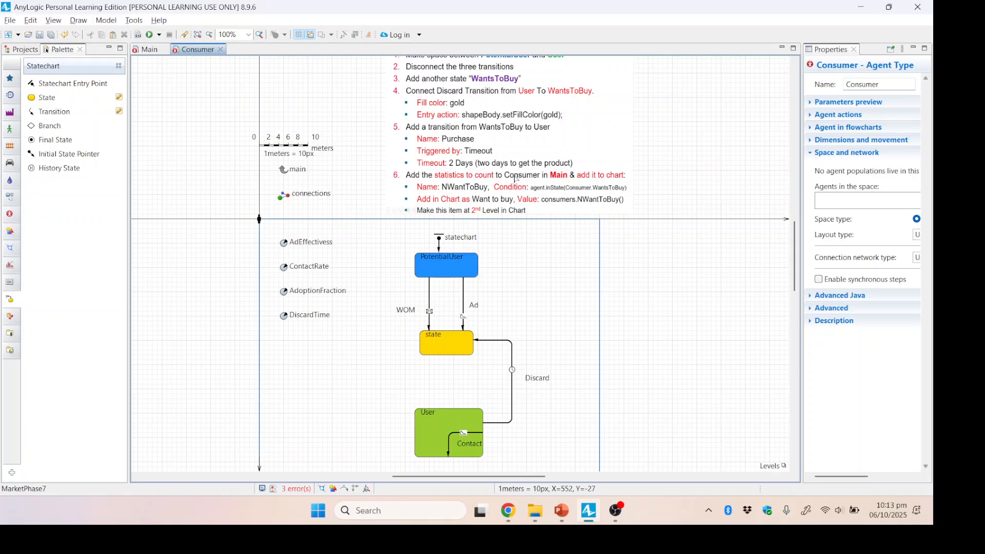
- Rename the new middle state to WantsToBuy, widening the properties area for editing
{"action": "scroll", "coordinate": [529, 200], "scroll_direction": "up", "scroll_amount": 2}
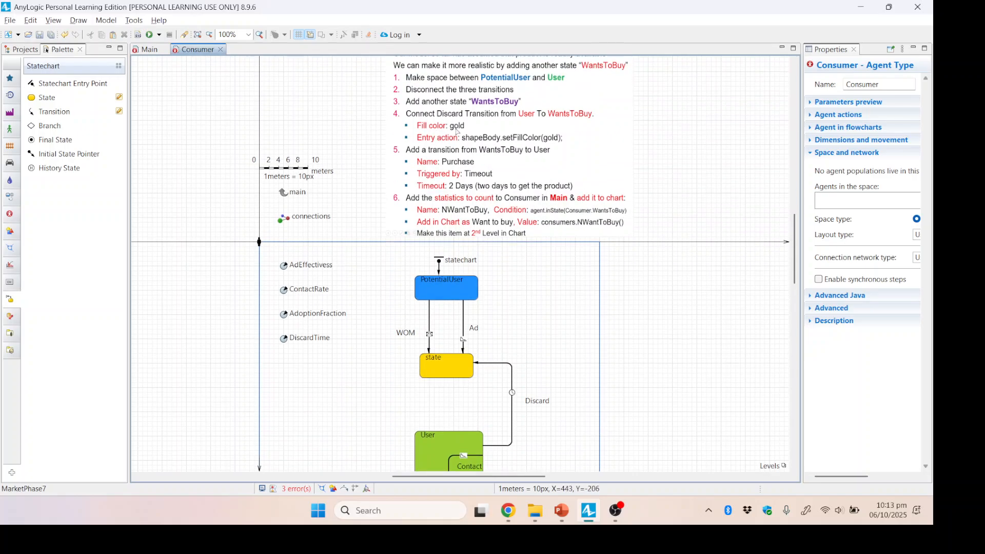
{"action": "scroll", "coordinate": [451, 118], "scroll_direction": "up", "scroll_amount": 1}
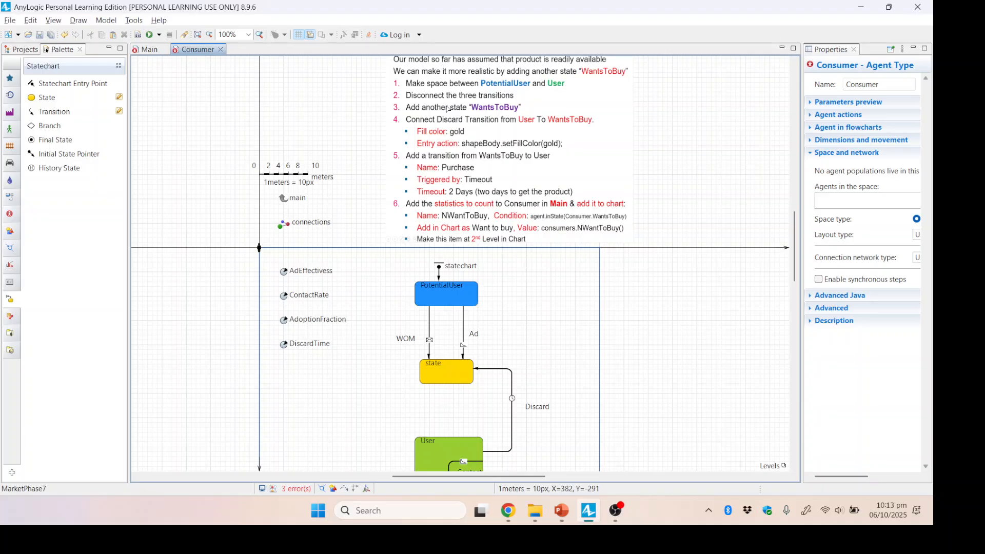
{"action": "scroll", "coordinate": [489, 98], "scroll_direction": "down", "scroll_amount": 3}
{"action": "scroll", "coordinate": [489, 98], "scroll_direction": "up", "scroll_amount": 1}
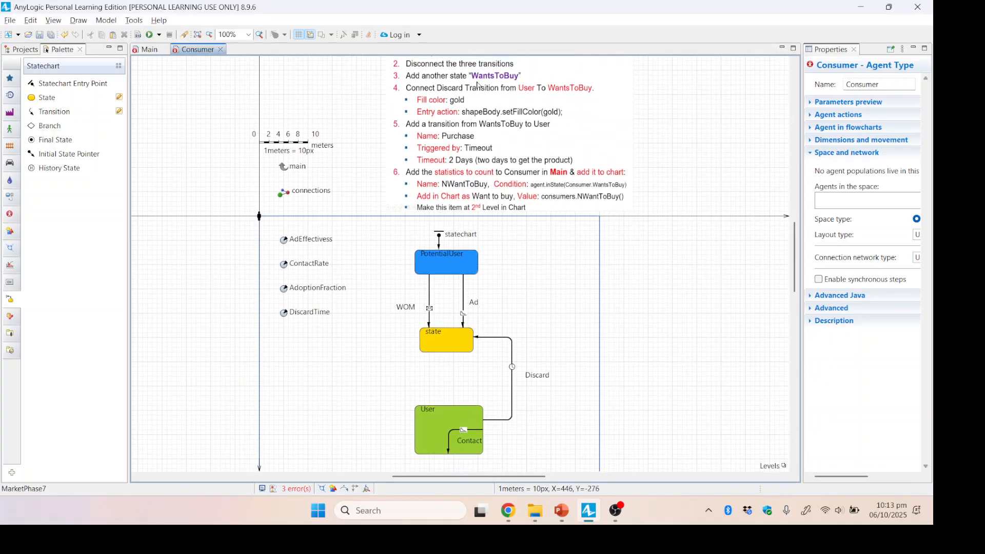
{"action": "left_click", "coordinate": [433, 333]}
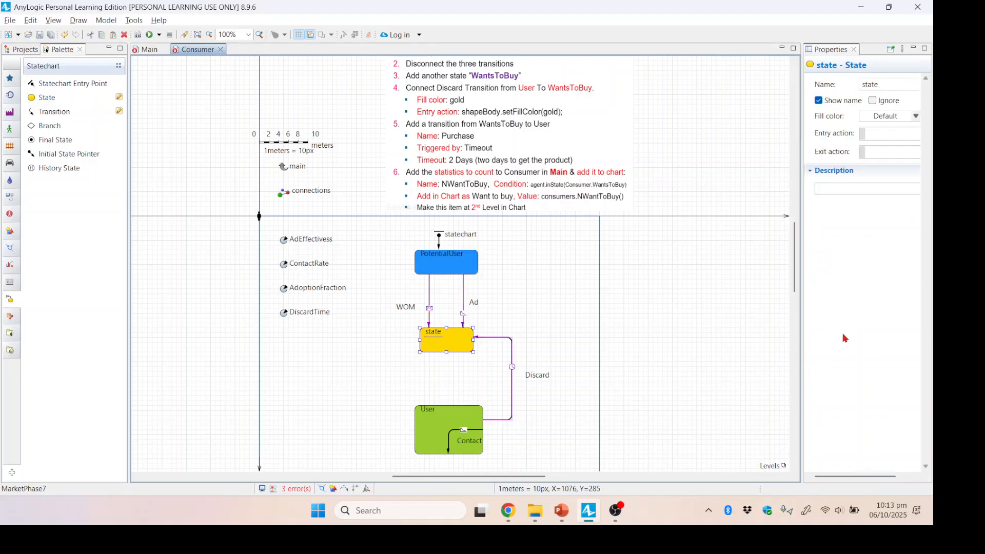
{"action": "left_click_drag", "start_coordinate": [802, 325], "coordinate": [749, 321]}
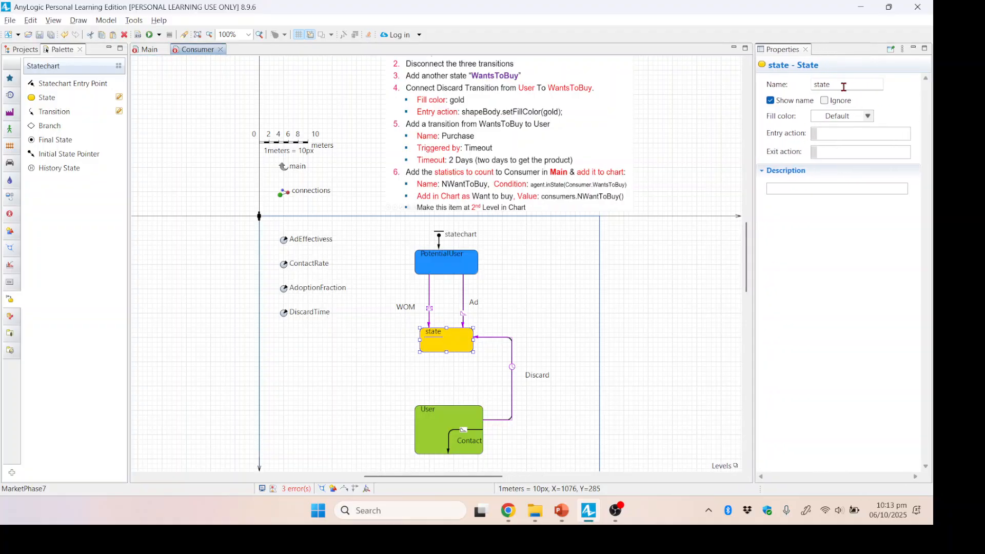
{"action": "double_click", "coordinate": [844, 87]}
{"action": "type", "text": "WantsToBuy"}
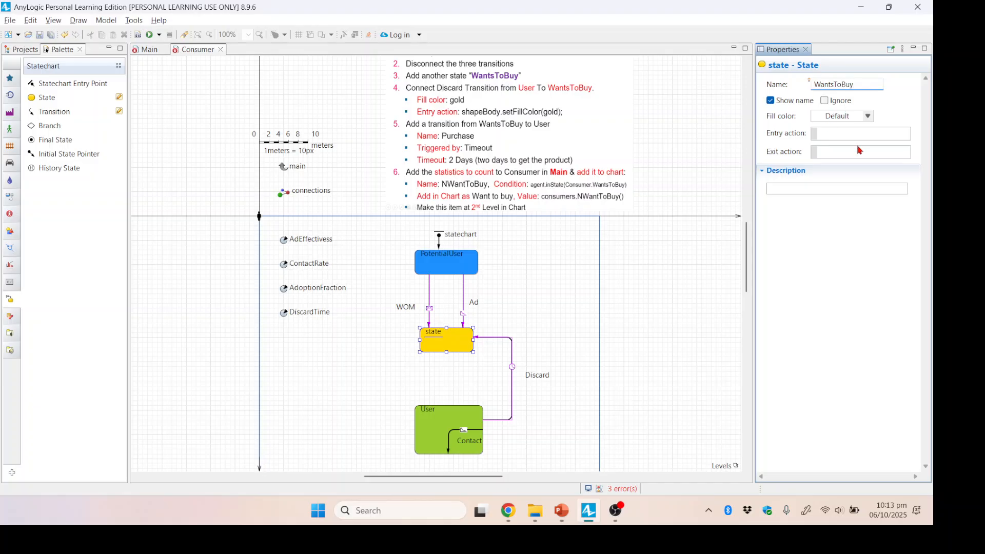
- Set the WantsToBuy state's fill color to gold and its entry action to shapeBody.setFillColor(gold);
{"action": "left_click", "coordinate": [867, 117]}
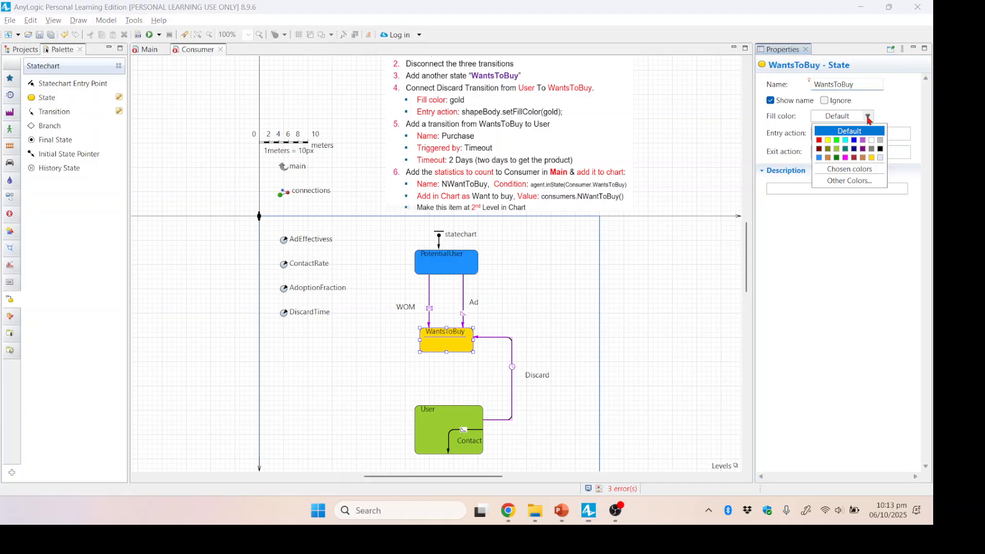
{"action": "left_click", "coordinate": [871, 158]}
{"action": "left_click", "coordinate": [849, 134]}
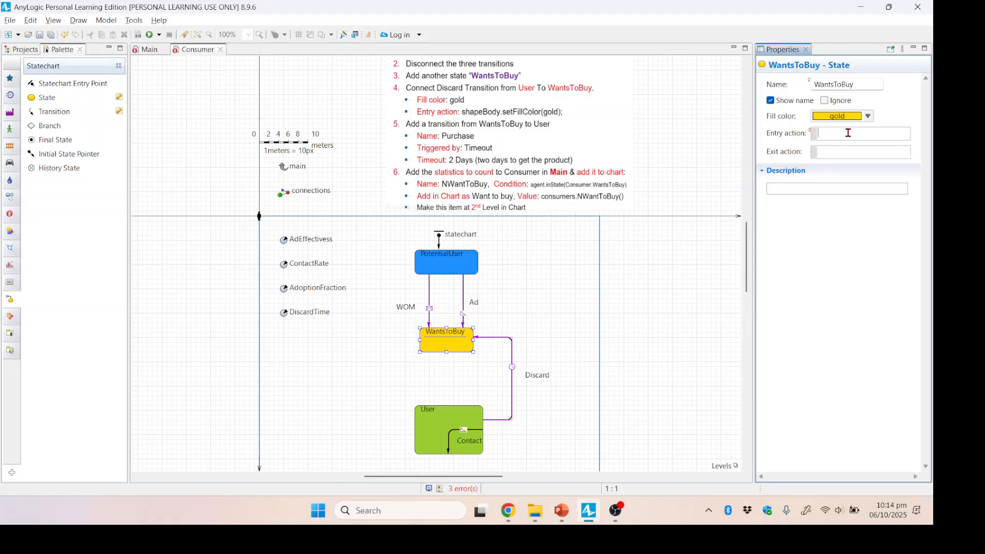
{"action": "type", "text": "sha"}
{"action": "type", "text": "peBody"}
{"action": "type", "text": ".setFillColo"}
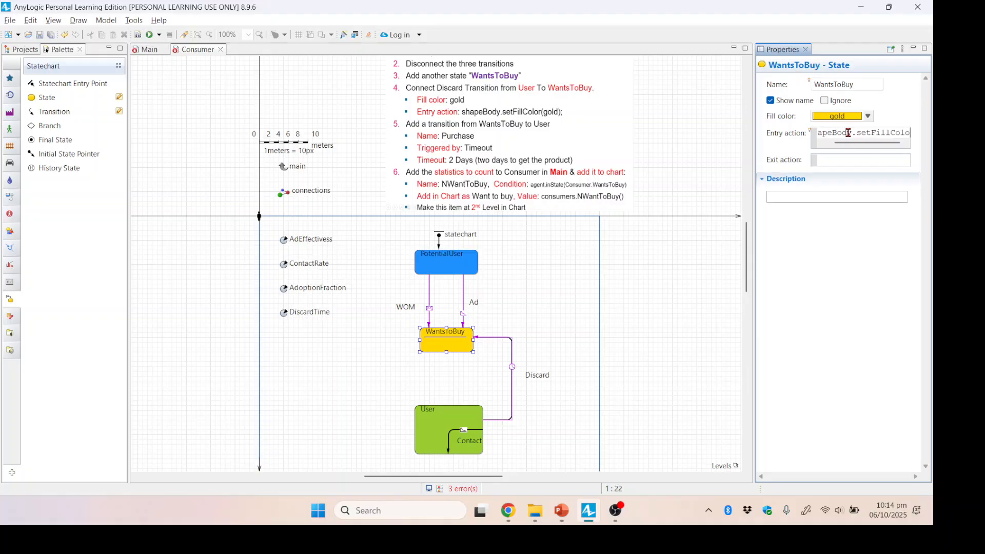
{"action": "type", "text": "r(gold"}
- Build the model and close the list of reported problems
{"action": "left_click", "coordinate": [138, 36]}
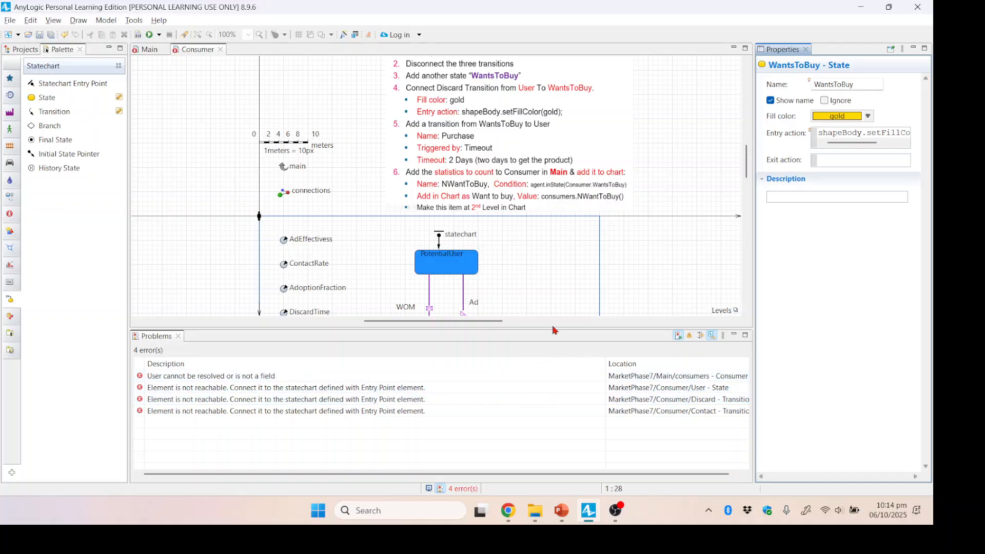
{"action": "left_click", "coordinate": [178, 337]}
{"action": "left_click", "coordinate": [571, 353]}
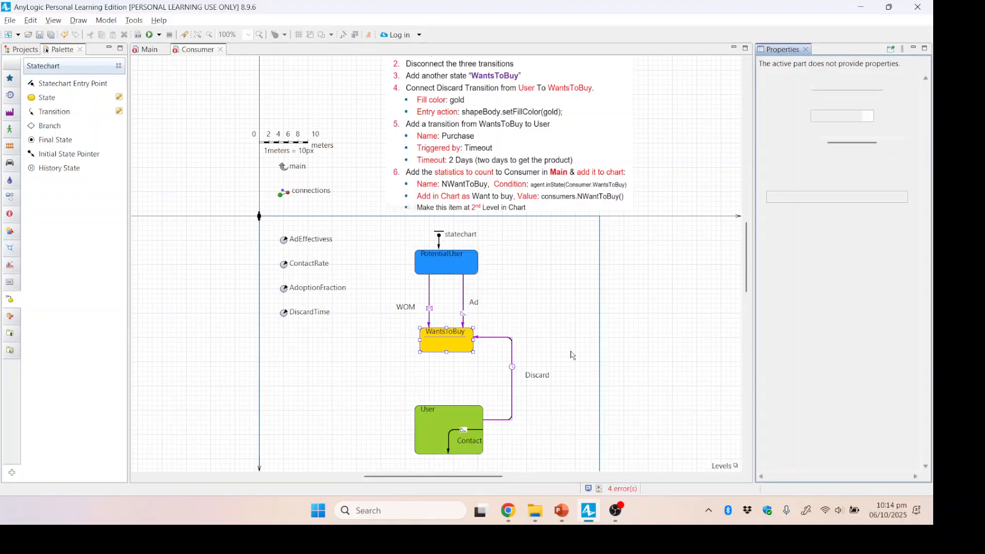
- Draw a transition from the lower edge of WantsToBuy to the upper edge of User
{"action": "left_click", "coordinate": [458, 346]}
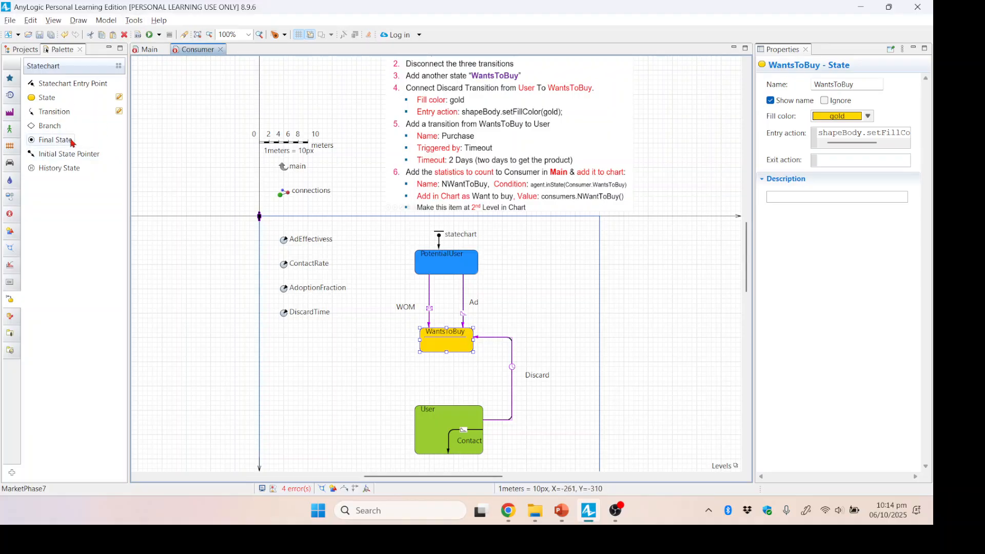
{"action": "double_click", "coordinate": [56, 113]}
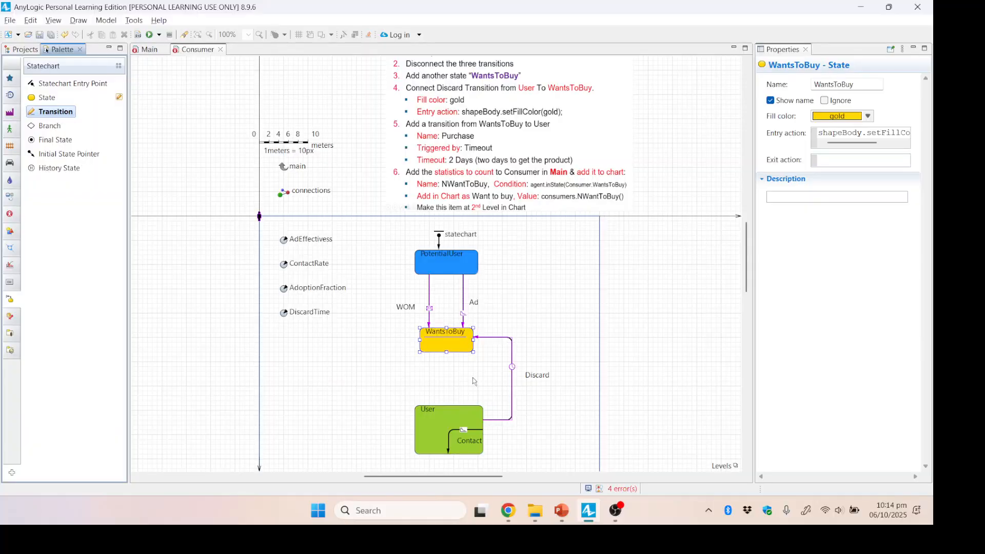
{"action": "left_click", "coordinate": [448, 354]}
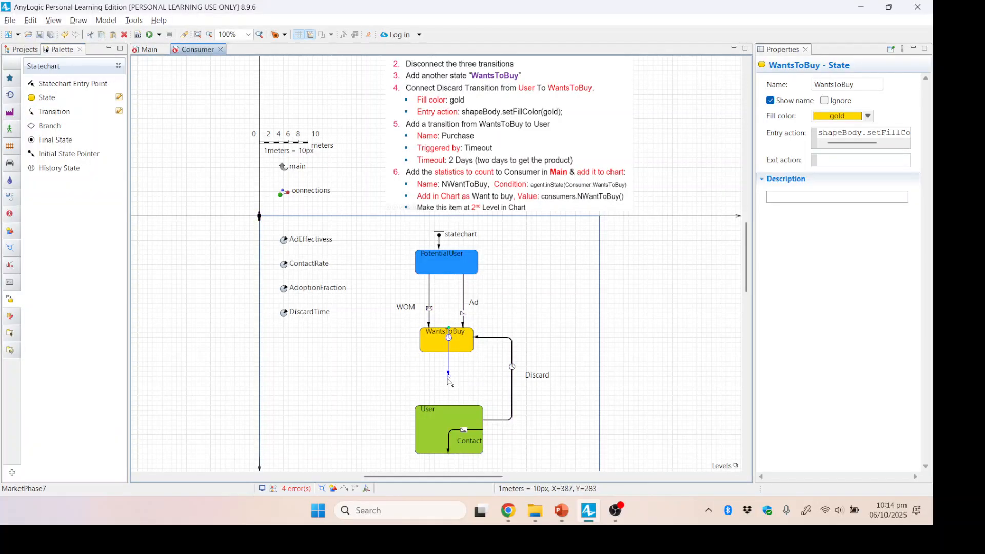
{"action": "left_click", "coordinate": [450, 408]}
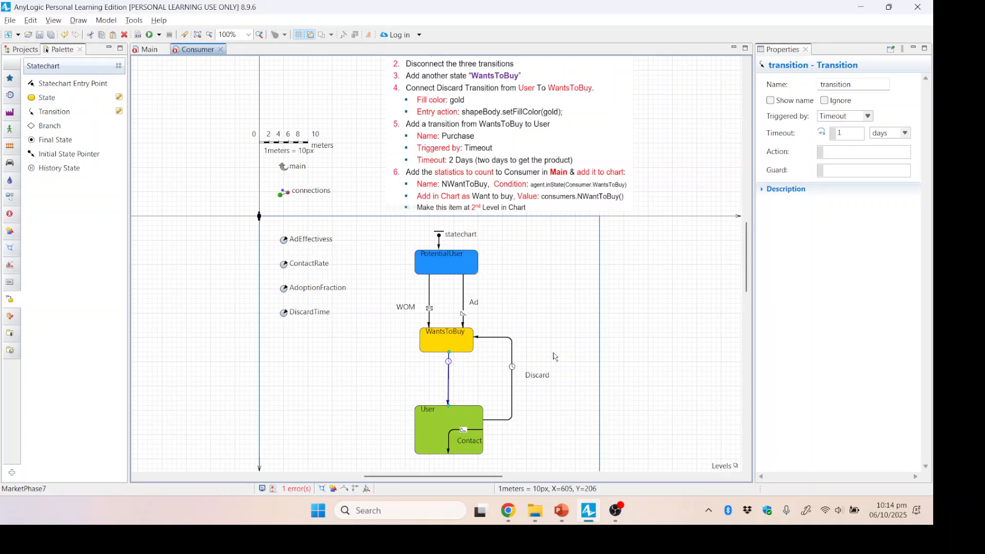
- Name the transition from WantsToBuy to User Purchase and show its name on the diagram
{"action": "double_click", "coordinate": [850, 84]}
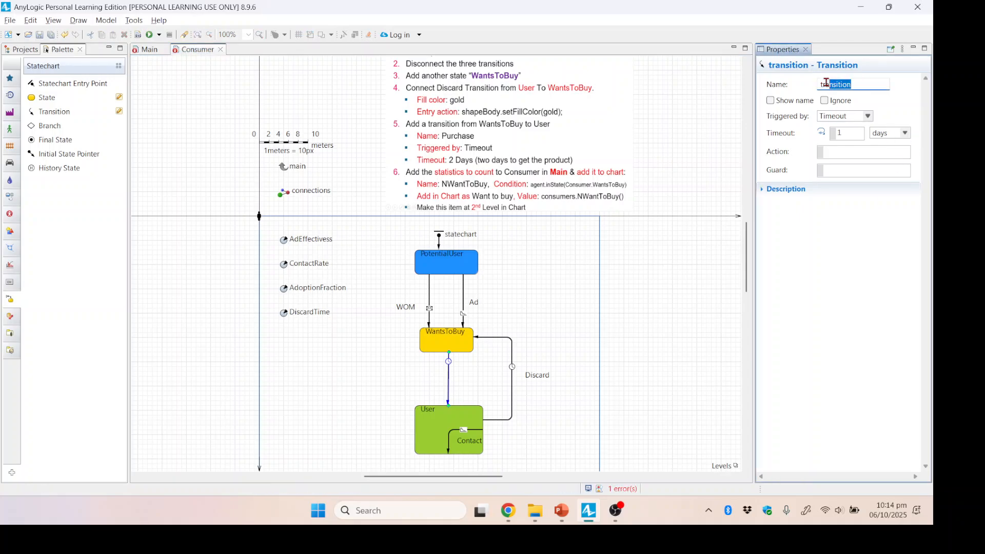
{"action": "type", "text": "Purc"}
{"action": "type", "text": "hase"}
{"action": "left_click", "coordinate": [785, 100]}
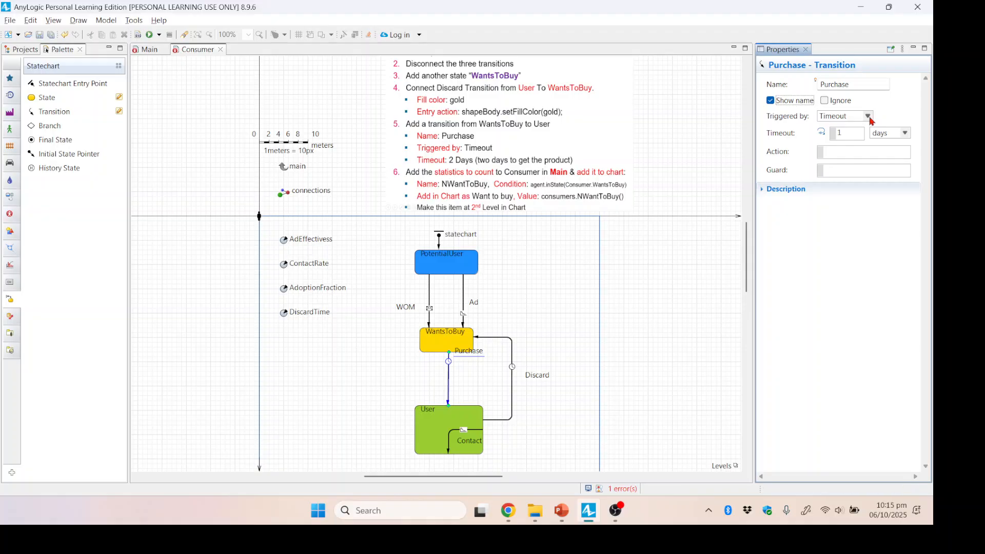
- Set the Purchase transition's timeout to 2 days and move its name label lower beside the arrow
{"action": "double_click", "coordinate": [853, 133]}
{"action": "type", "text": "2"}
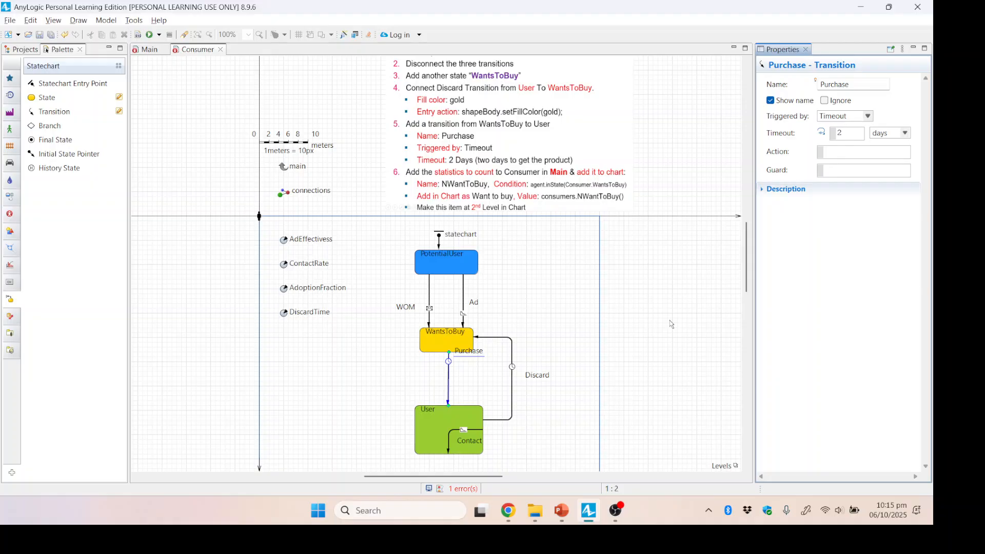
{"action": "left_click", "coordinate": [474, 358]}
{"action": "left_click_drag", "start_coordinate": [474, 358], "coordinate": [474, 378]}
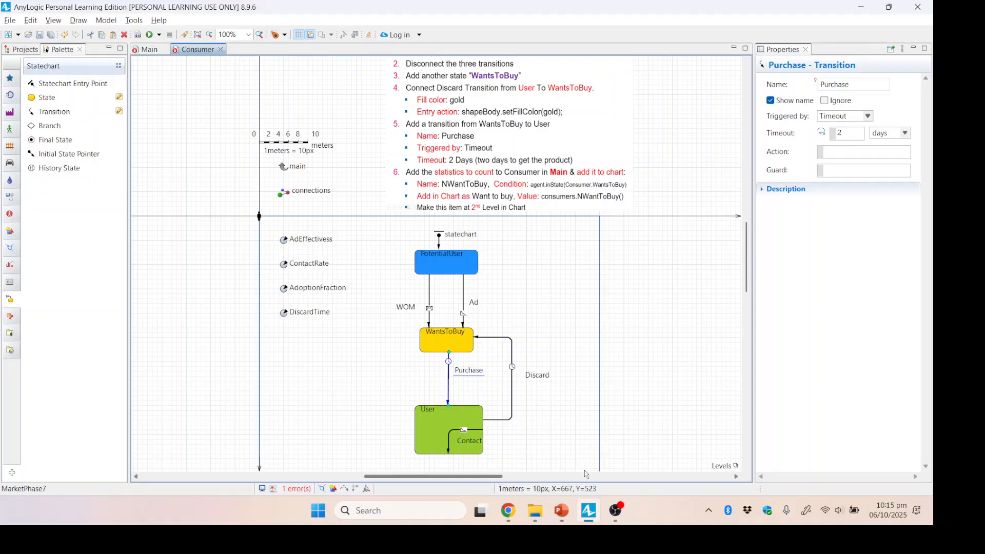
- Build the model and delete the Phase-7 instruction image from the Consumer diagram
{"action": "mouse_move", "coordinate": [529, 529]}
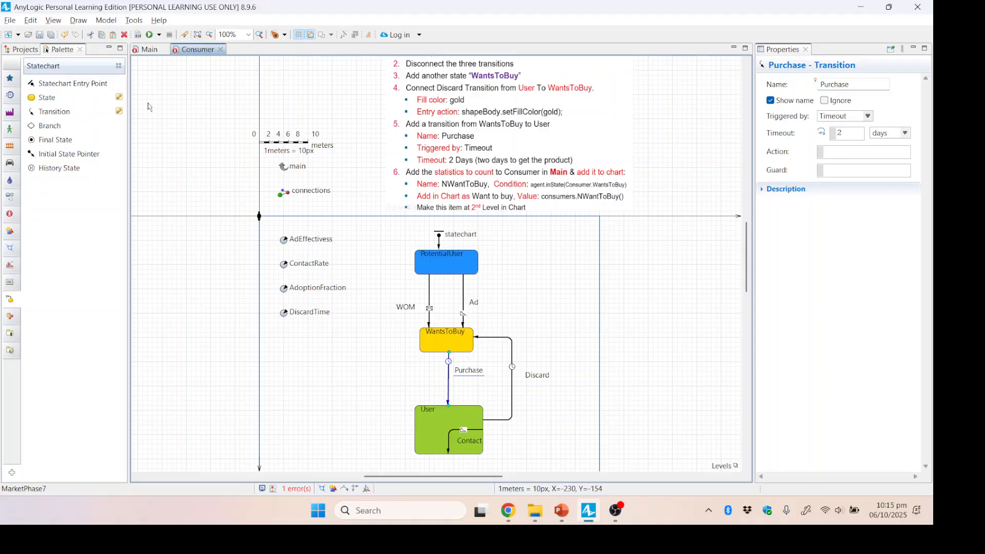
{"action": "left_click", "coordinate": [137, 34]}
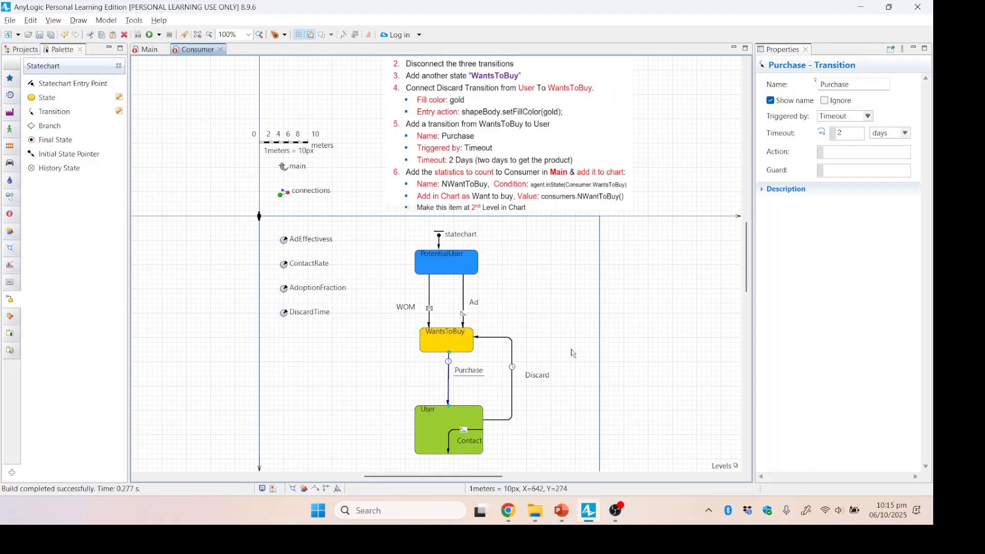
{"action": "left_click", "coordinate": [143, 56]}
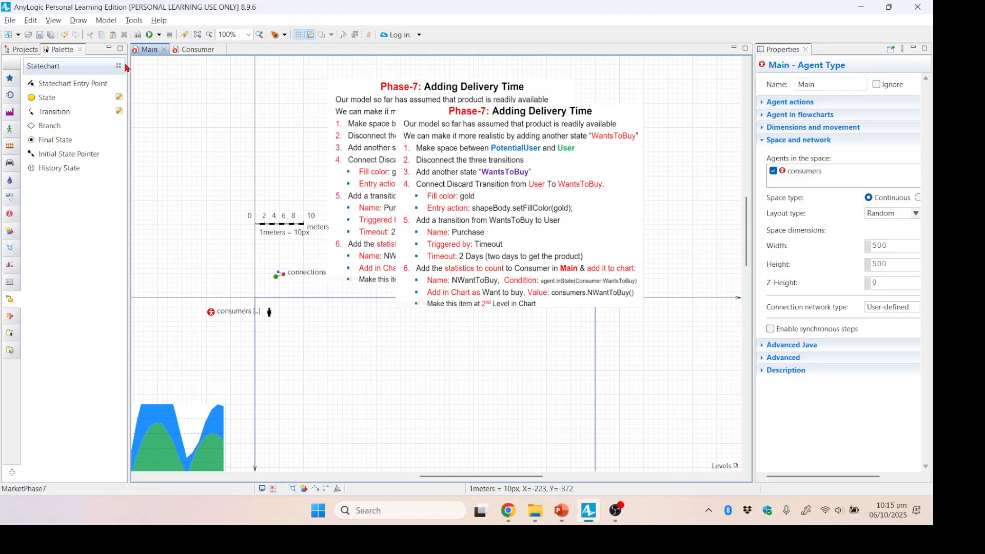
{"action": "left_click", "coordinate": [195, 50]}
{"action": "left_click", "coordinate": [513, 177]}
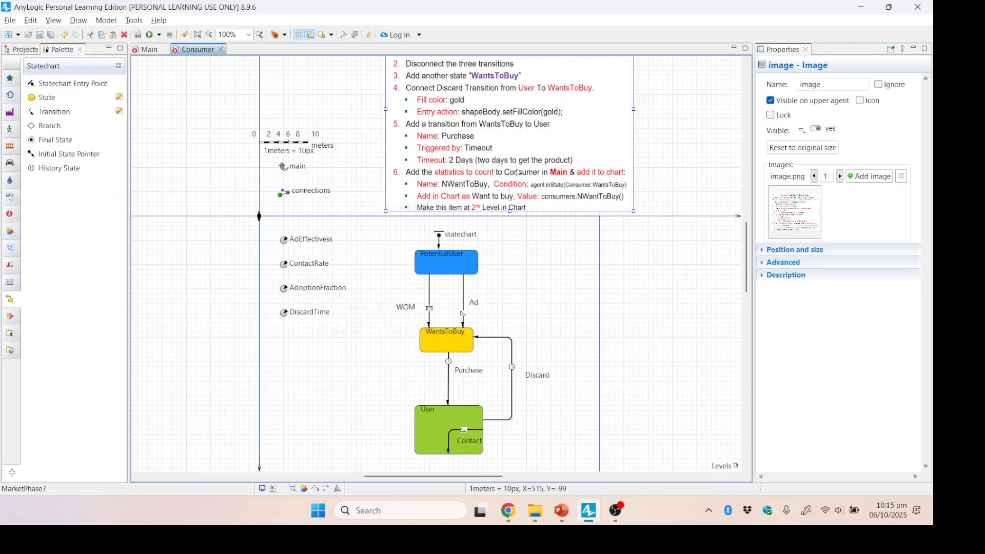
{"action": "key", "text": "Delete"}
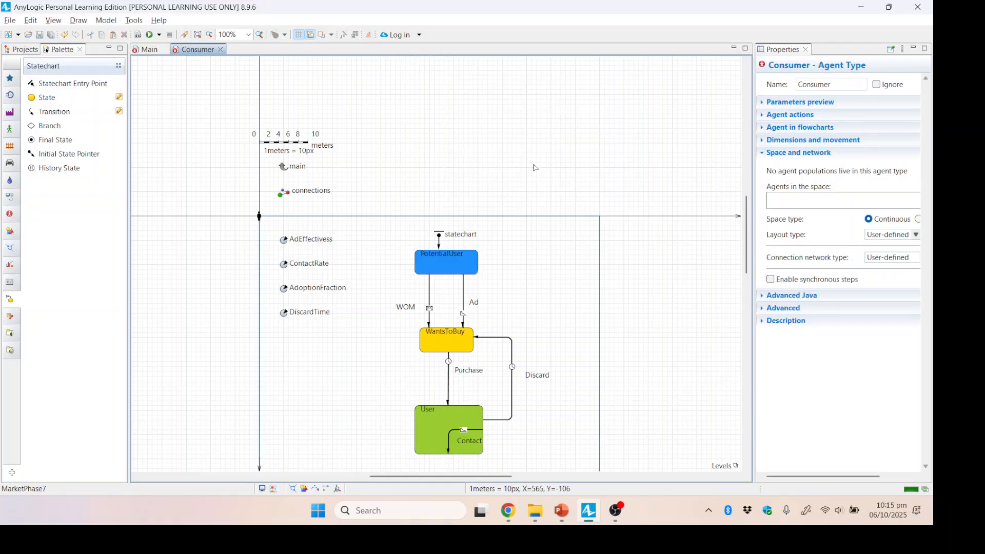
- Duplicate the NPotential statistic of the consumers population in Main, widening the properties area for editing
{"action": "left_click", "coordinate": [146, 51]}
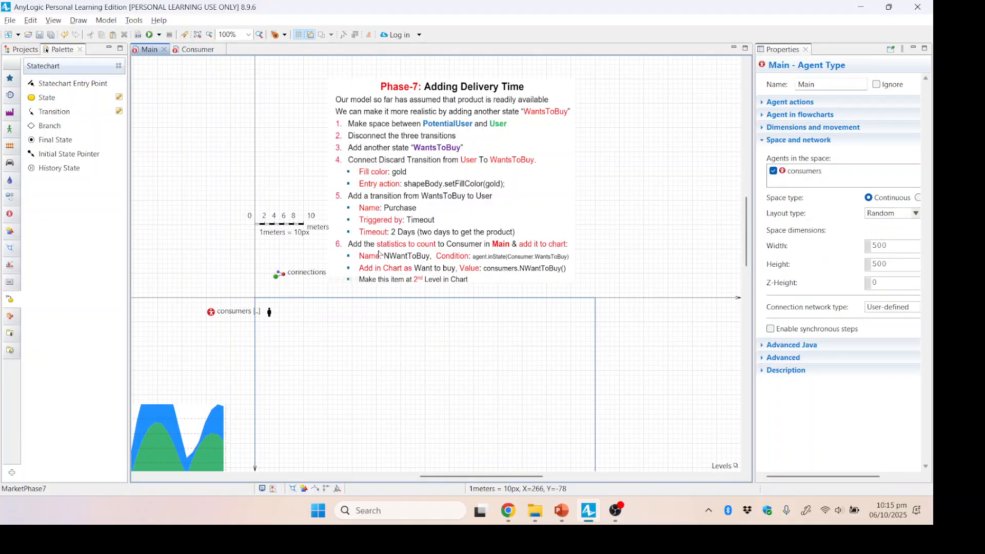
{"action": "left_click", "coordinate": [210, 313]}
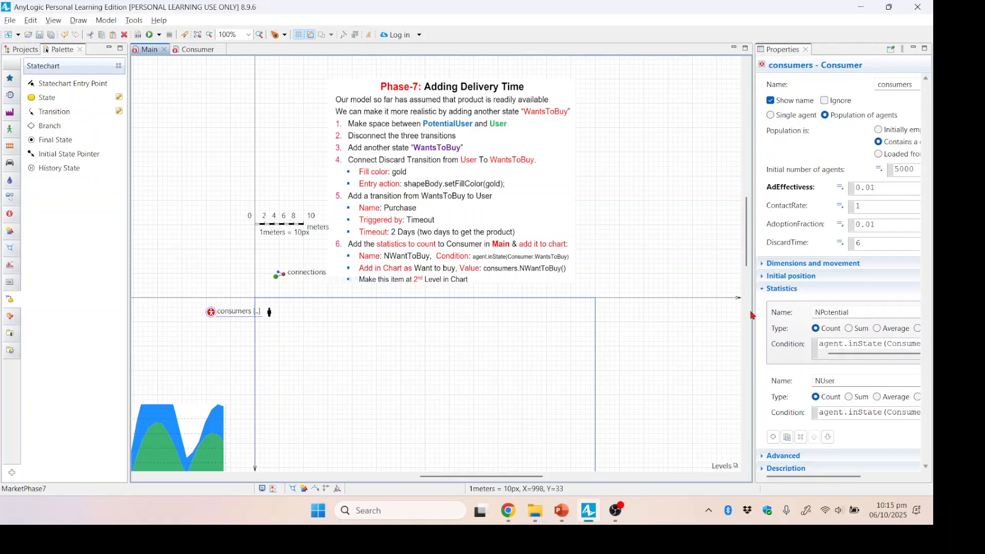
{"action": "left_click_drag", "start_coordinate": [751, 314], "coordinate": [658, 310]}
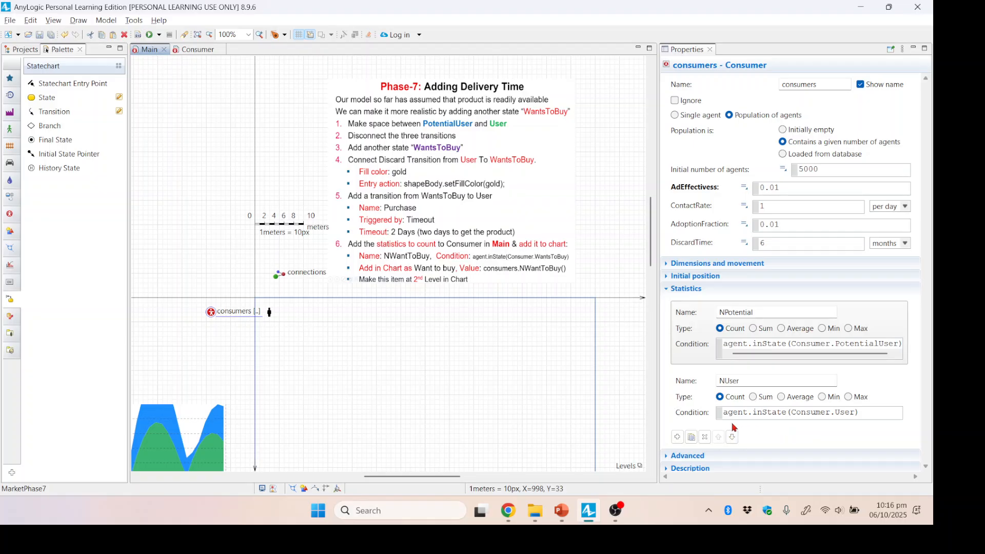
{"action": "left_click", "coordinate": [692, 438]}
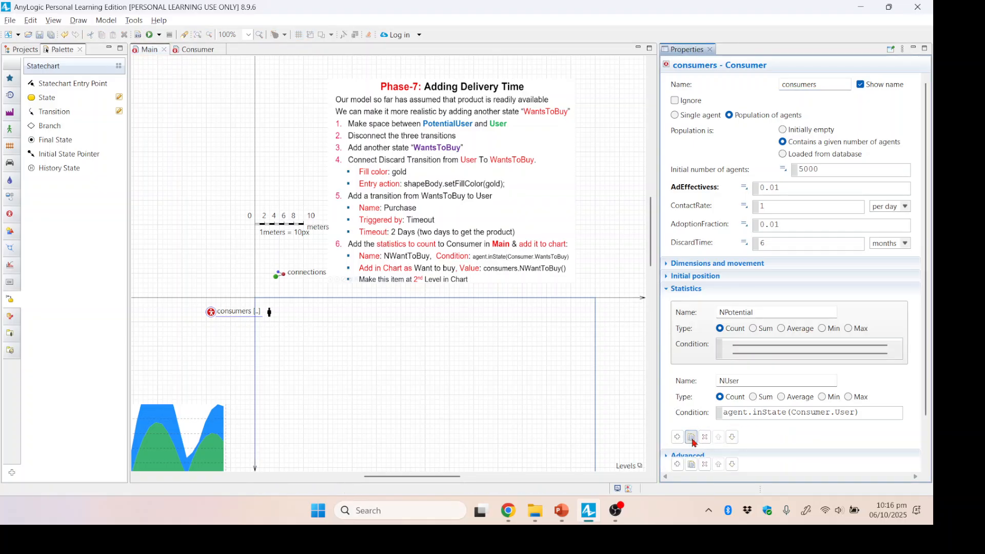
{"action": "left_click_drag", "start_coordinate": [924, 324], "coordinate": [935, 379]}
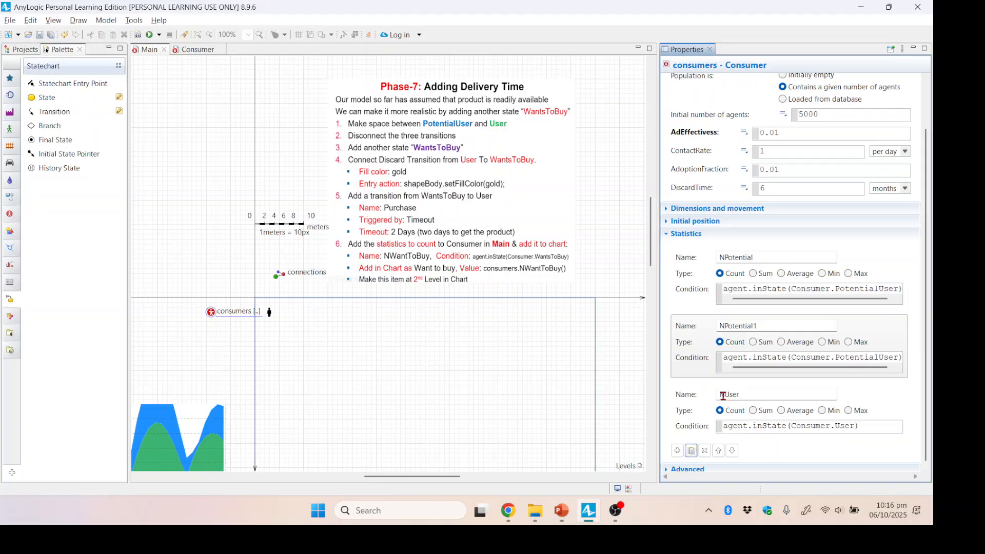
- Rename the duplicated statistic to NWantToBuy
{"action": "left_click", "coordinate": [761, 324]}
{"action": "key", "text": "shift+Left"}
{"action": "key", "text": "shift+Left"}
{"action": "key", "text": "shift+Left"}
{"action": "key", "text": "shift+Left"}
{"action": "key", "text": "shift+Left"}
{"action": "key", "text": "shift+Left"}
{"action": "key", "text": "shift+Left"}
{"action": "key", "text": "shift+Left"}
{"action": "key", "text": "shift+Left"}
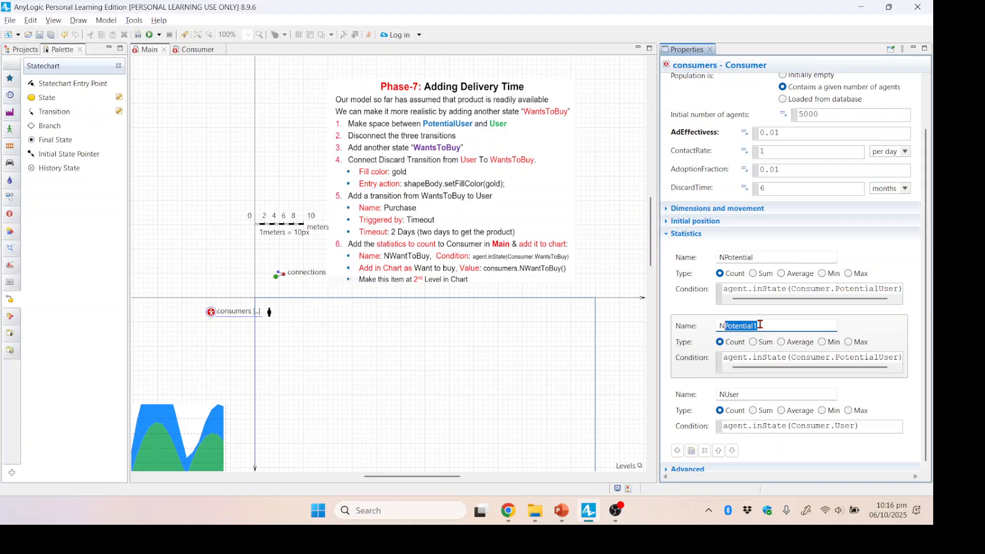
{"action": "type", "text": "WantToBuy"}
- Change the NWantToBuy statistic's condition to agent.inState(Consumer.WantsToBuy)
{"action": "left_click", "coordinate": [752, 357]}
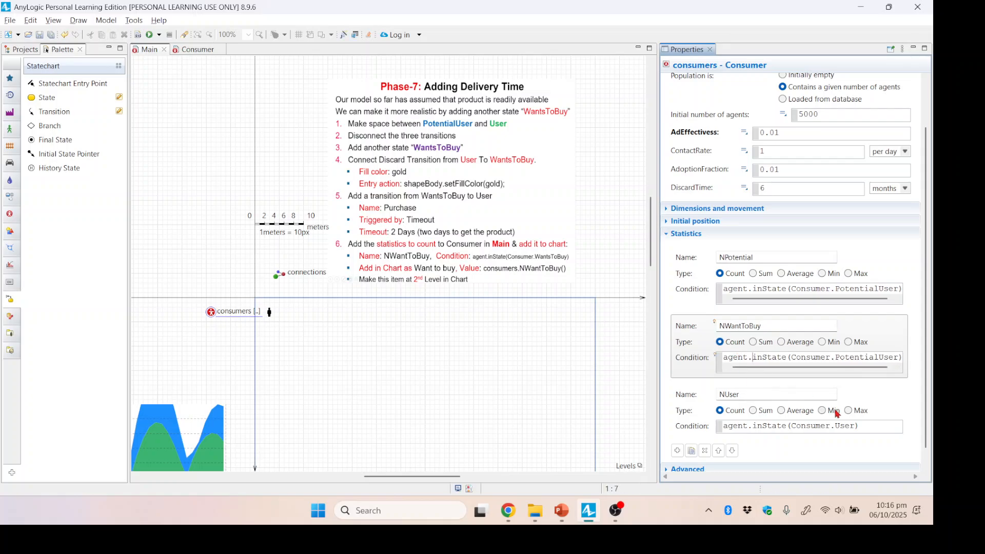
{"action": "key", "text": "Right"}
{"action": "key", "text": "Right"}
{"action": "key", "text": "Right"}
{"action": "key", "text": "Right"}
{"action": "key", "text": "Right"}
{"action": "key", "text": "Right"}
{"action": "key", "text": "Right"}
{"action": "key", "text": "Right"}
{"action": "key", "text": "Right"}
{"action": "key", "text": "Right"}
{"action": "key", "text": "Right"}
{"action": "key", "text": "Right"}
{"action": "key", "text": "Right"}
{"action": "key", "text": "Right"}
{"action": "key", "text": "Right"}
{"action": "key", "text": "Right"}
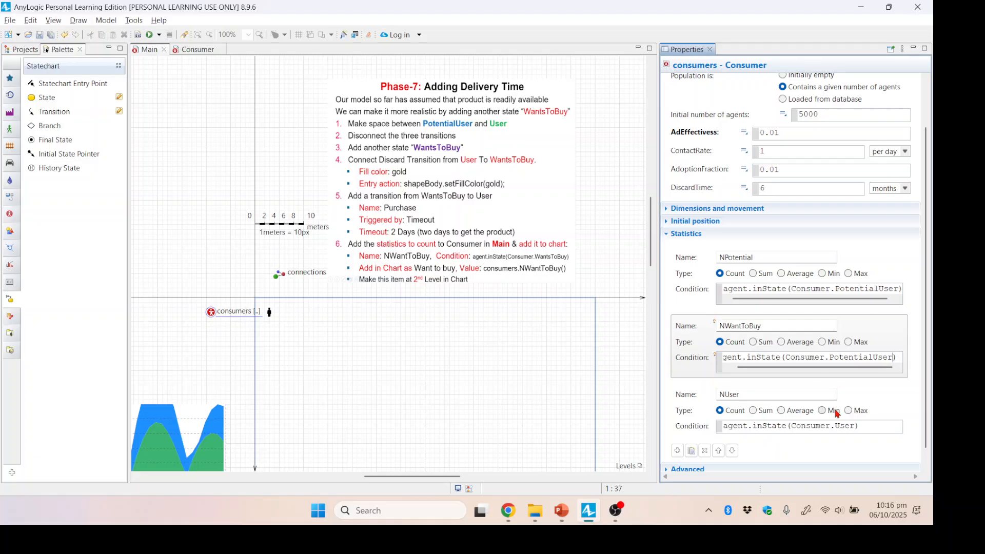
{"action": "key", "text": "shift+Left"}
{"action": "key", "text": "shift+Left"}
{"action": "key", "text": "shift+Left"}
{"action": "key", "text": "shift+Left"}
{"action": "key", "text": "shift+Left"}
{"action": "key", "text": "shift+Left"}
{"action": "key", "text": "shift+Left"}
{"action": "key", "text": "shift+Left"}
{"action": "key", "text": "shift+Left"}
{"action": "key", "text": "shift+Left"}
{"action": "key", "text": "shift+Left"}
{"action": "key", "text": "shift+Left"}
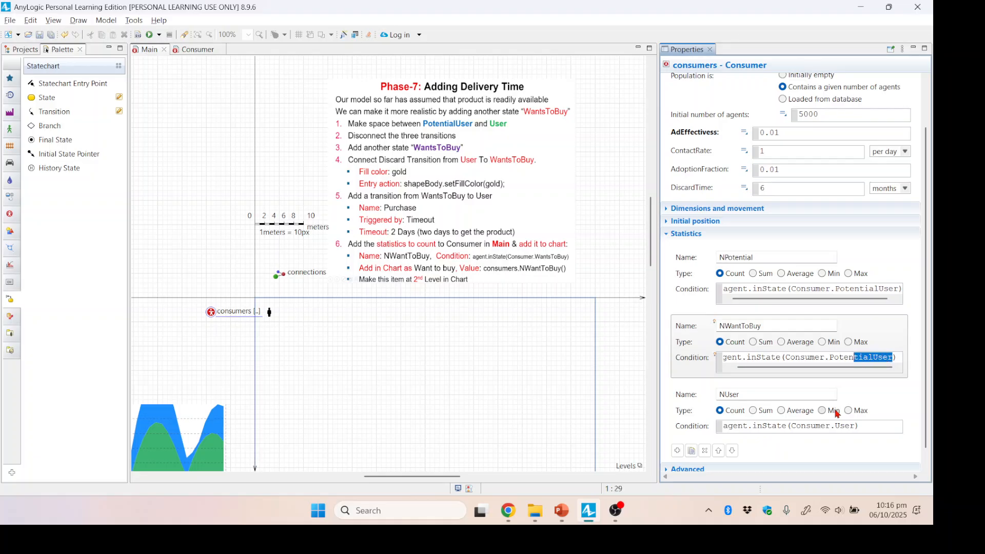
{"action": "key", "text": "shift+Left"}
{"action": "type", "text": "Wa"}
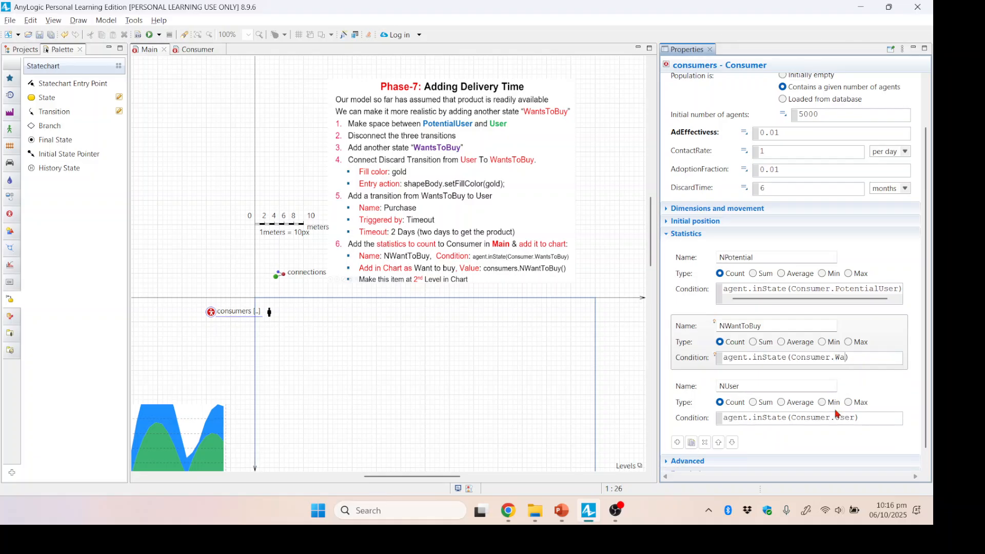
{"action": "type", "text": "ntsToBuy"}
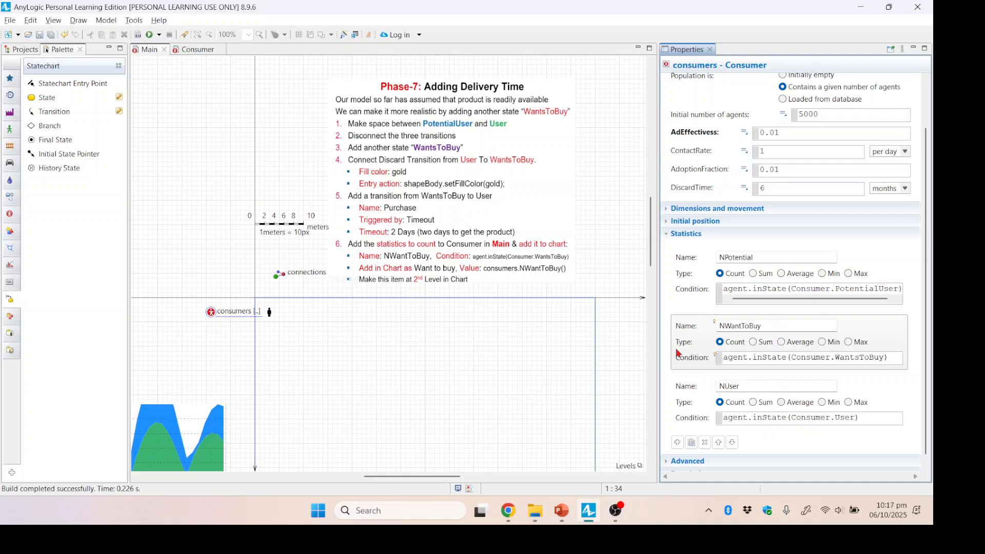
- Add a third value item titled Want To Buy to the time stack chart in Main
{"action": "left_click_drag", "start_coordinate": [651, 259], "coordinate": [656, 277]}
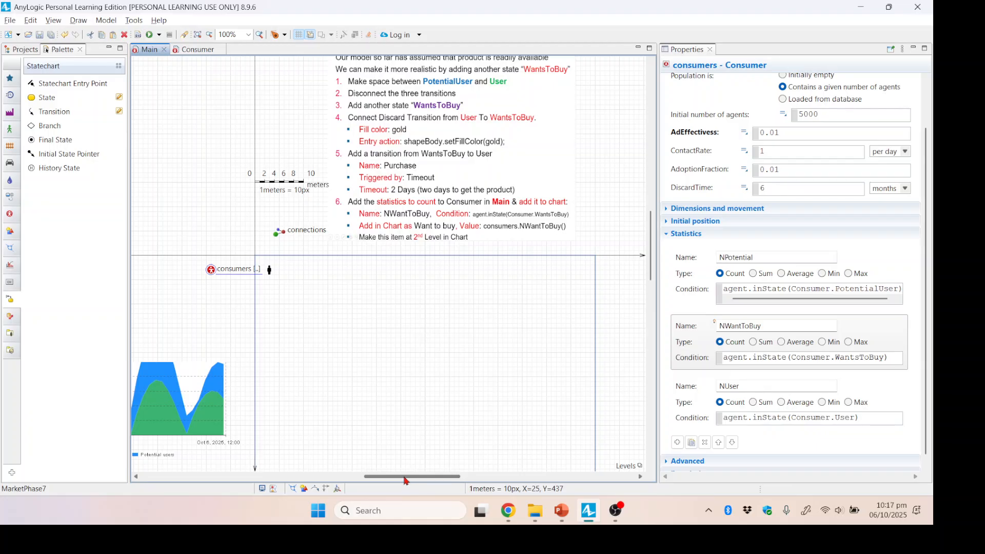
{"action": "left_click_drag", "start_coordinate": [406, 477], "coordinate": [381, 480]}
{"action": "left_click", "coordinate": [234, 397]}
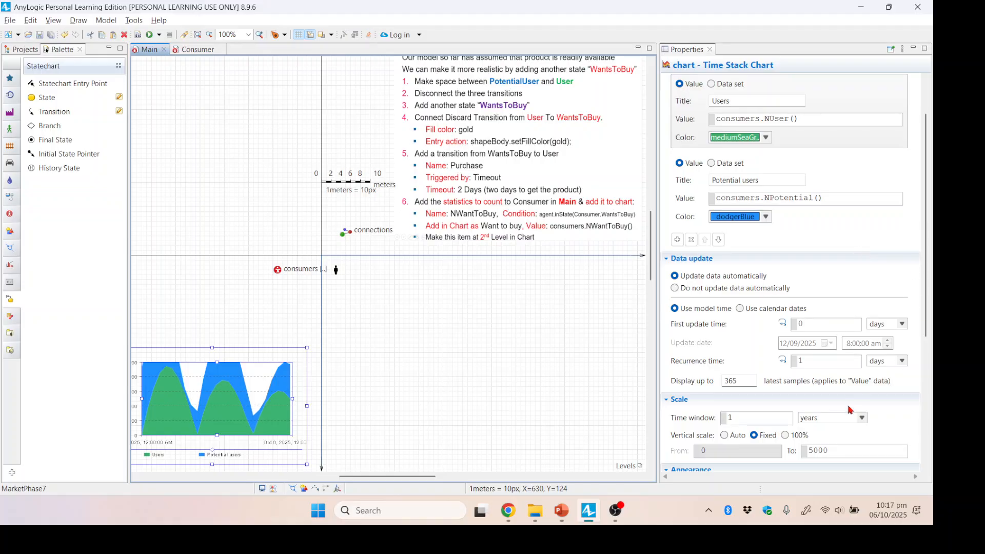
{"action": "left_click_drag", "start_coordinate": [926, 305], "coordinate": [930, 265]}
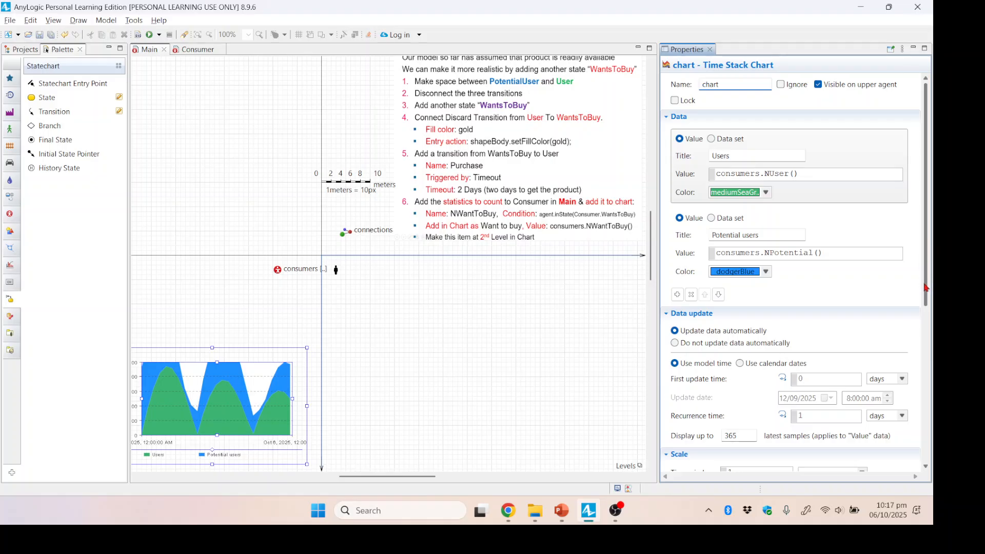
{"action": "left_click", "coordinate": [679, 295]}
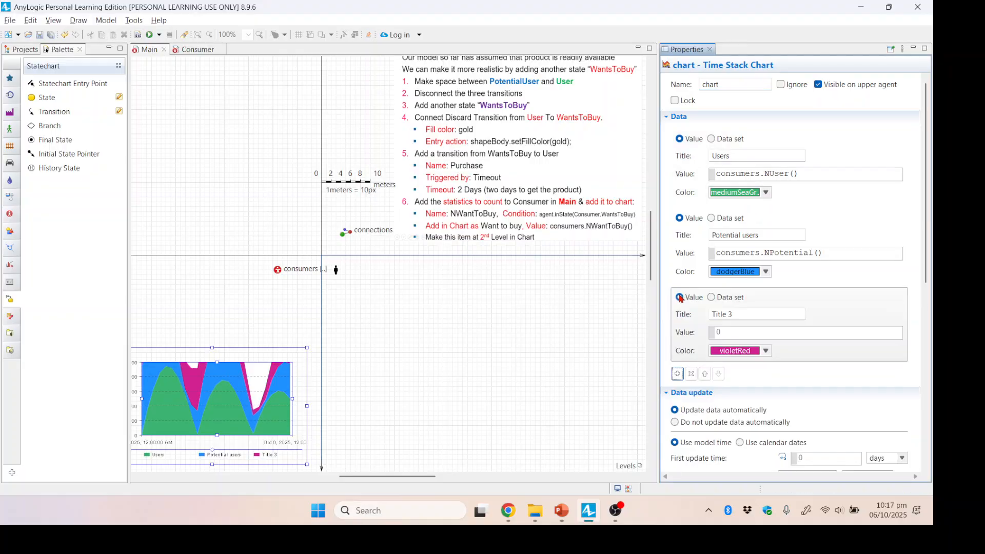
{"action": "left_click_drag", "start_coordinate": [741, 317], "coordinate": [695, 315]}
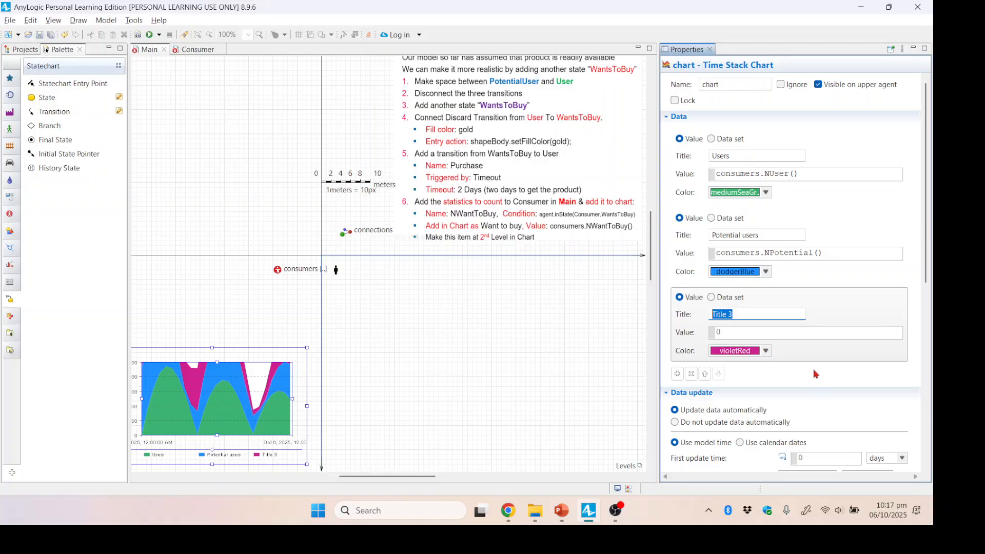
{"action": "type", "text": "Want To Buy"}
- Set the value of the chart's Want To Buy item to consumers.NWantToBuy(), reusing the Potential users expression
{"action": "left_click_drag", "start_coordinate": [826, 253], "coordinate": [704, 251]}
{"action": "key", "text": "ctrl+c"}
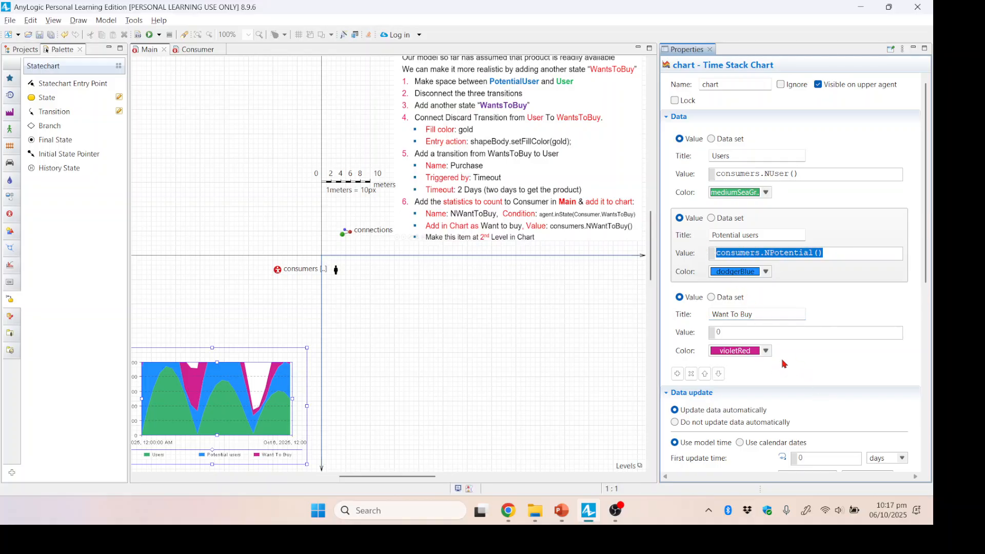
{"action": "left_click_drag", "start_coordinate": [768, 333], "coordinate": [674, 334]}
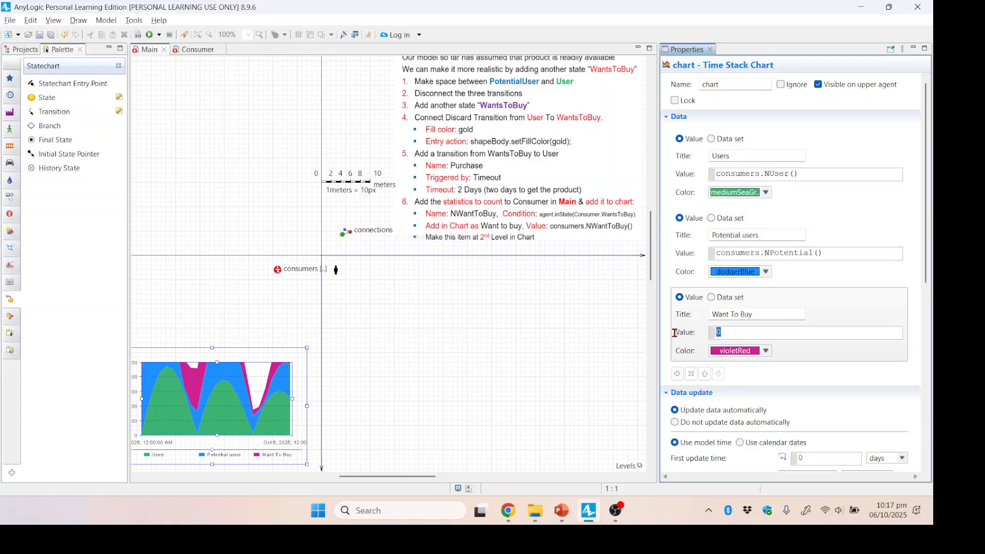
{"action": "key", "text": "ctrl+v"}
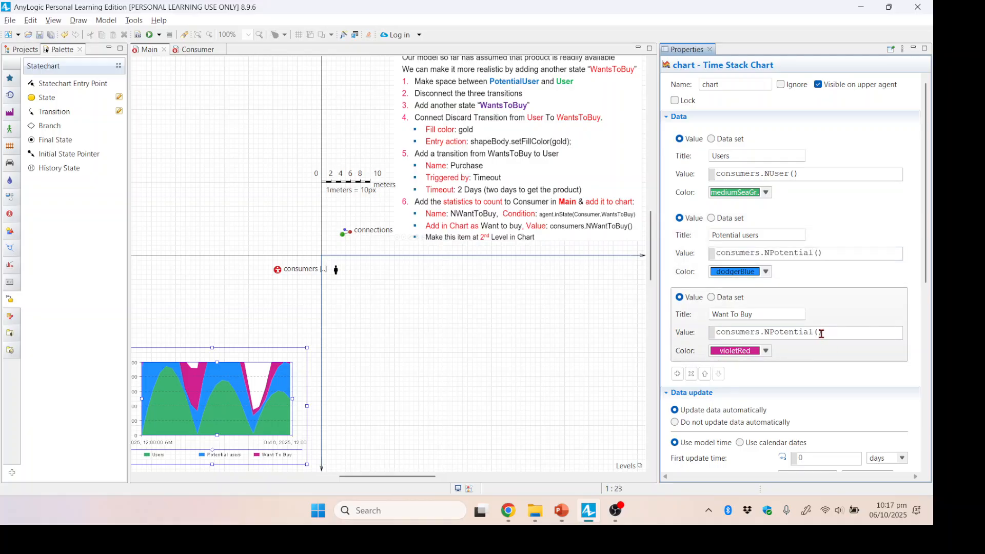
{"action": "left_click", "coordinate": [767, 333]}
{"action": "left_click", "coordinate": [721, 332]}
{"action": "left_click_drag", "start_coordinate": [771, 332], "coordinate": [815, 331]}
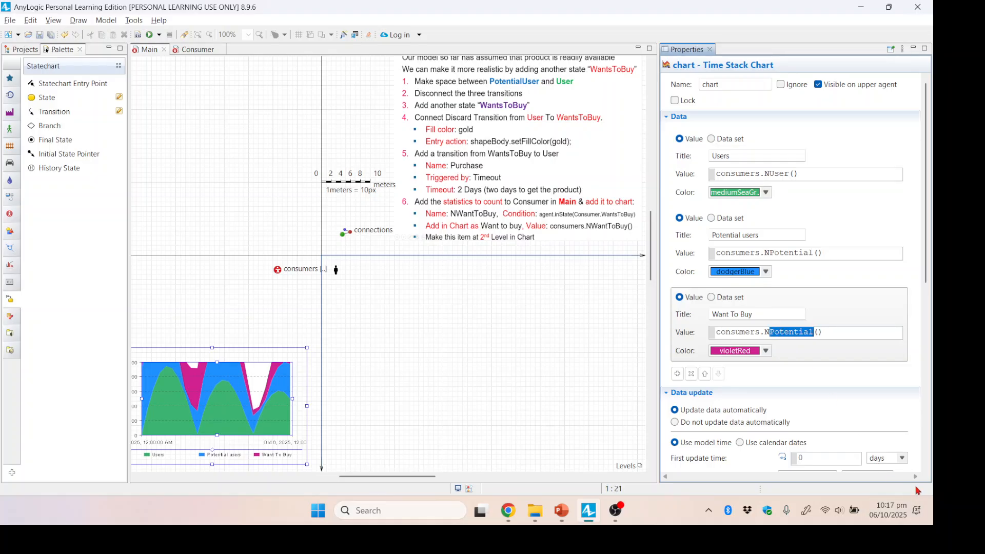
{"action": "type", "text": "WantToBuy"}
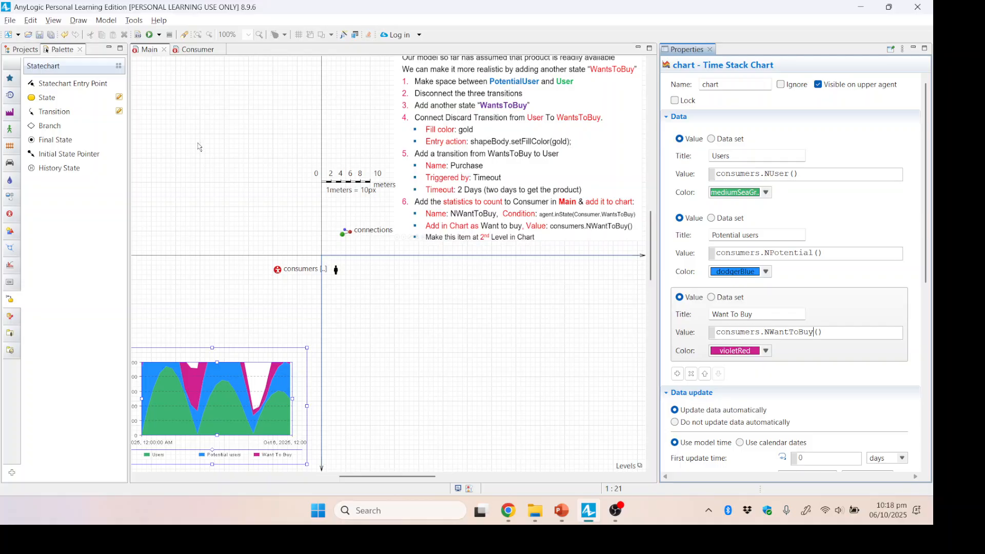
- Review the Consumer statechart and the statistics defined for the consumers population in Main
{"action": "left_click", "coordinate": [205, 50]}
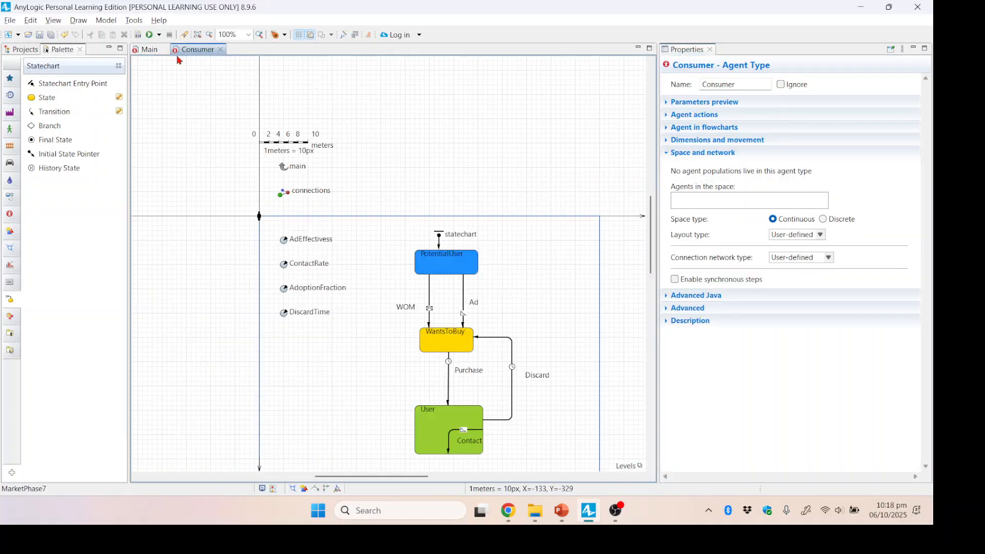
{"action": "left_click", "coordinate": [144, 52]}
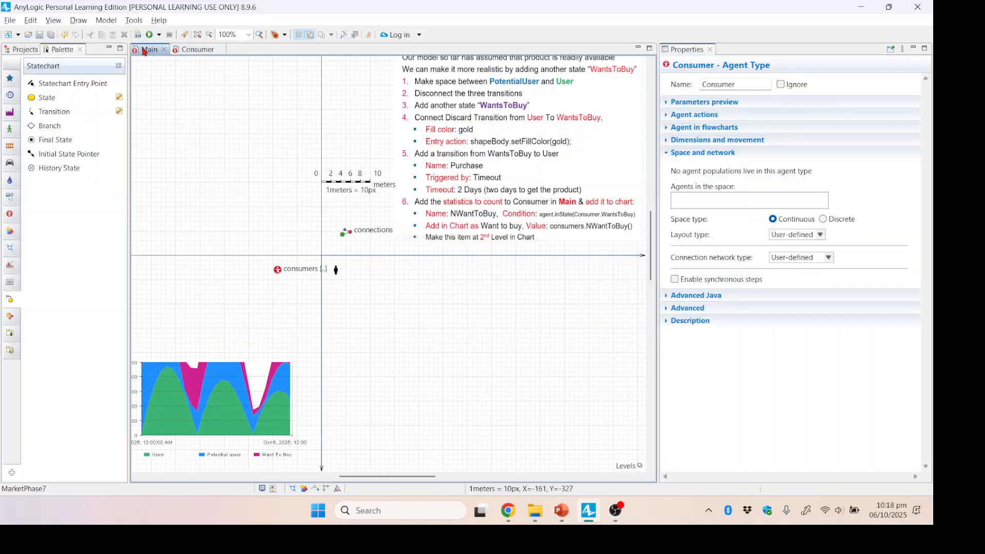
{"action": "left_click", "coordinate": [278, 269]}
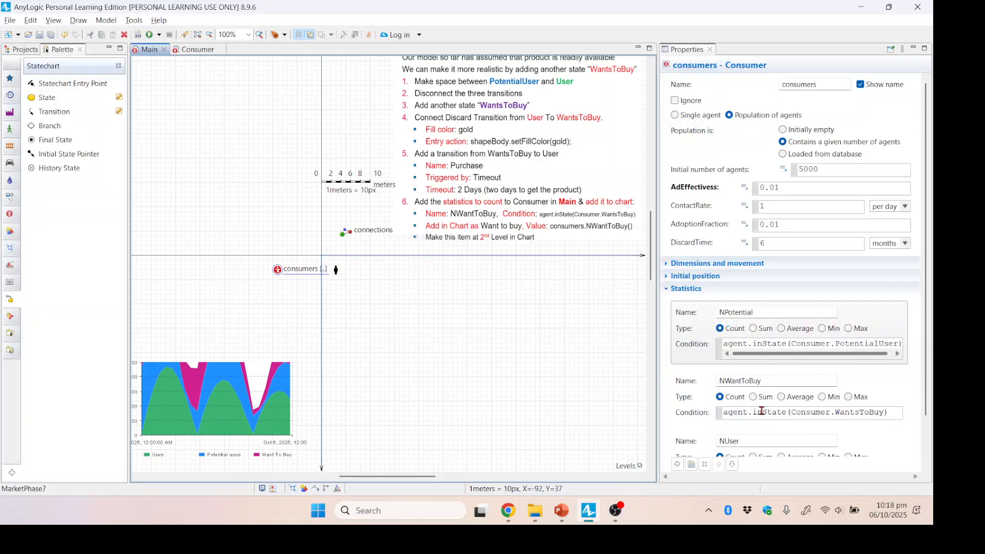
{"action": "scroll", "coordinate": [742, 337], "scroll_direction": "down", "scroll_amount": 3}
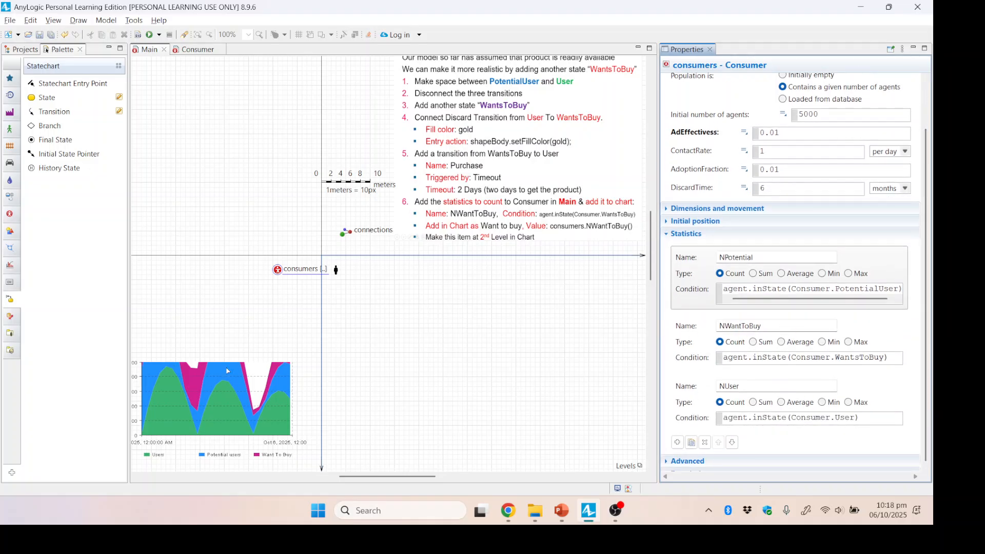
- Color the time stack chart's Want To Buy item gold and move it up to second place among the data items
{"action": "left_click", "coordinate": [246, 361]}
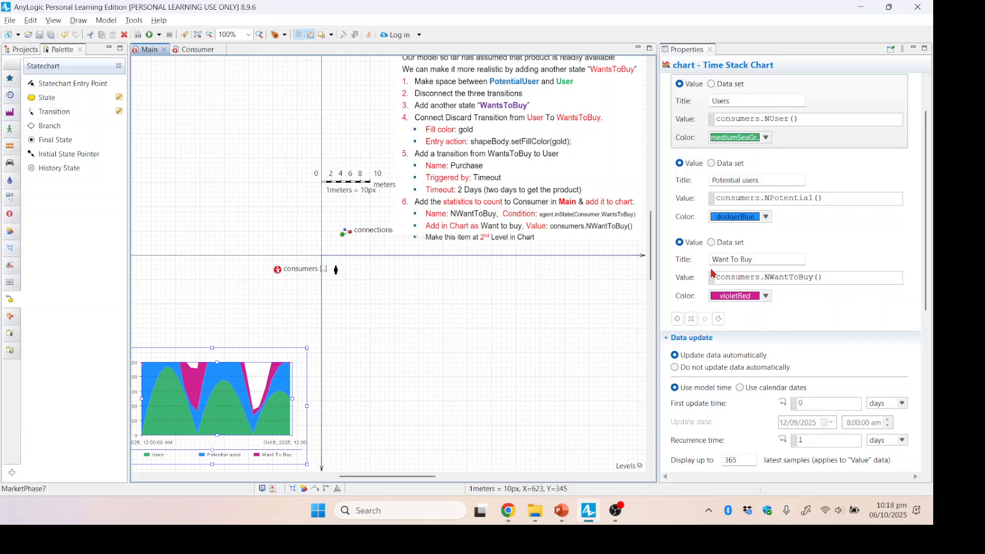
{"action": "left_click_drag", "start_coordinate": [759, 261], "coordinate": [710, 259]}
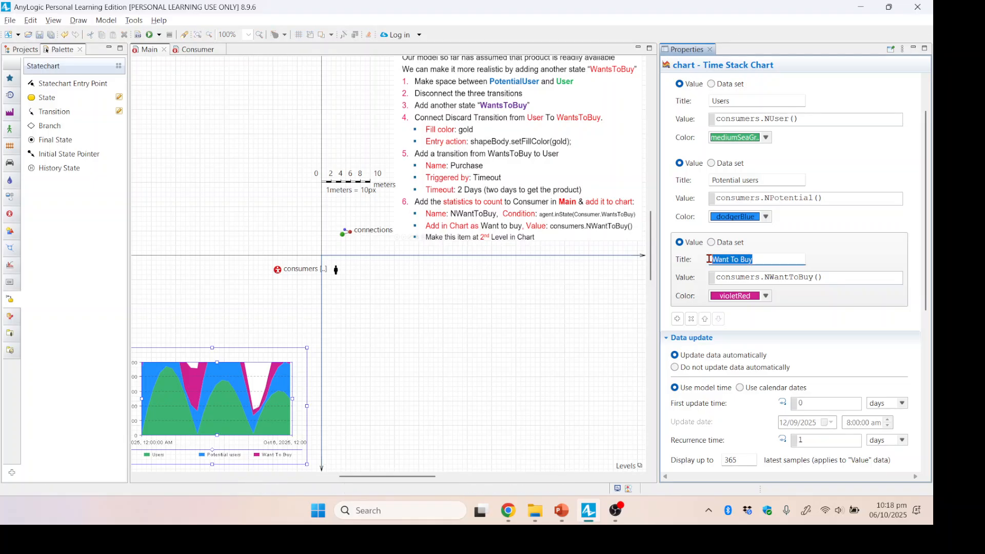
{"action": "left_click", "coordinate": [768, 259]}
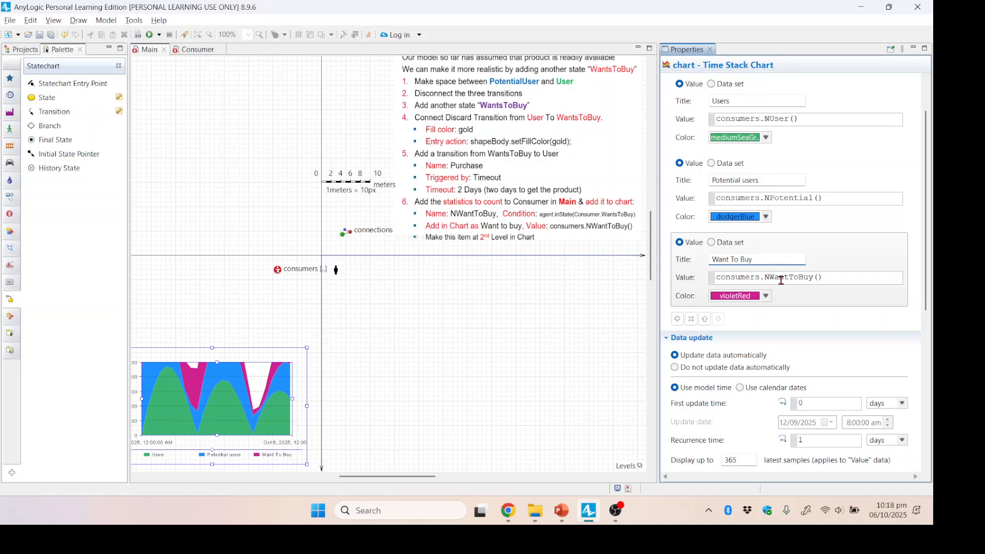
{"action": "left_click", "coordinate": [766, 296]}
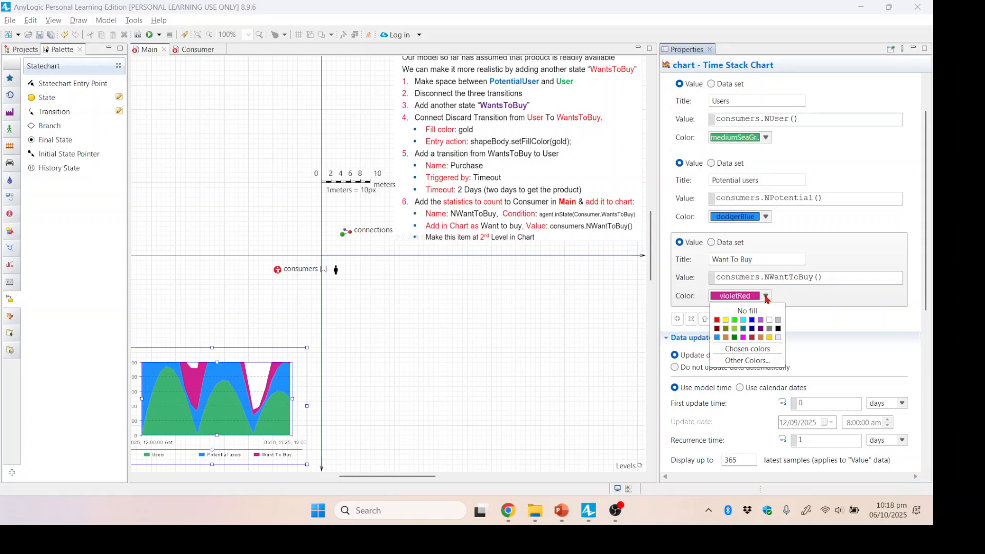
{"action": "left_click", "coordinate": [770, 338]}
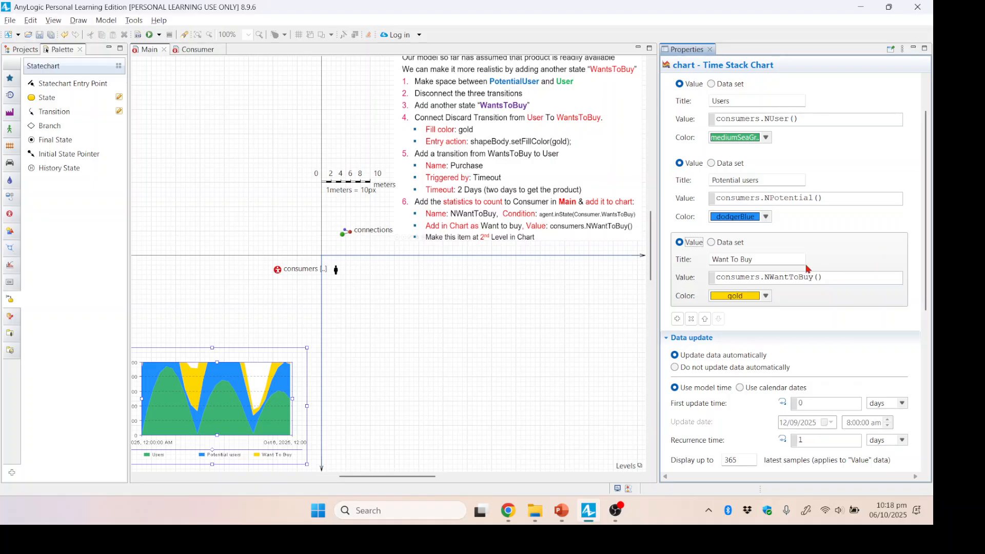
{"action": "left_click", "coordinate": [706, 320]}
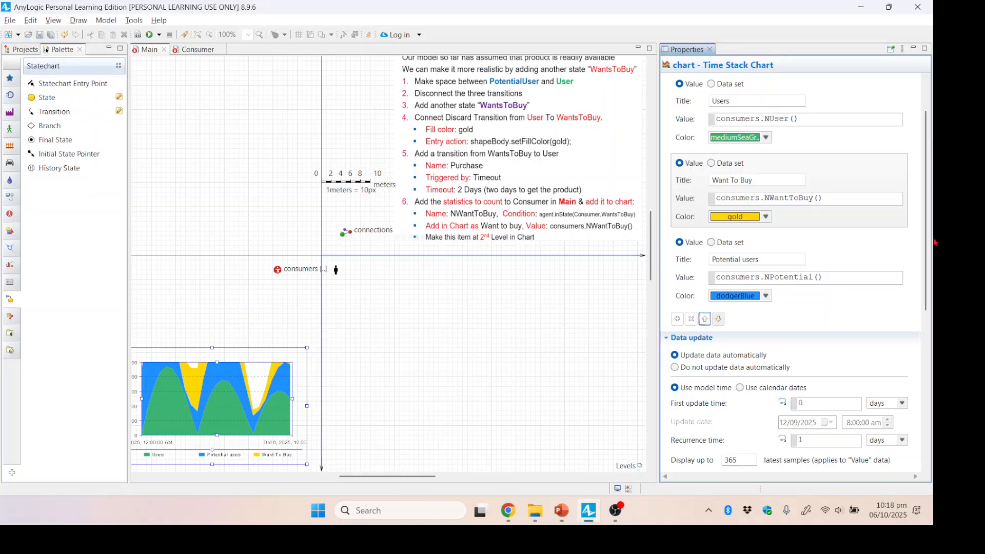
{"action": "left_click_drag", "start_coordinate": [929, 264], "coordinate": [930, 255]}
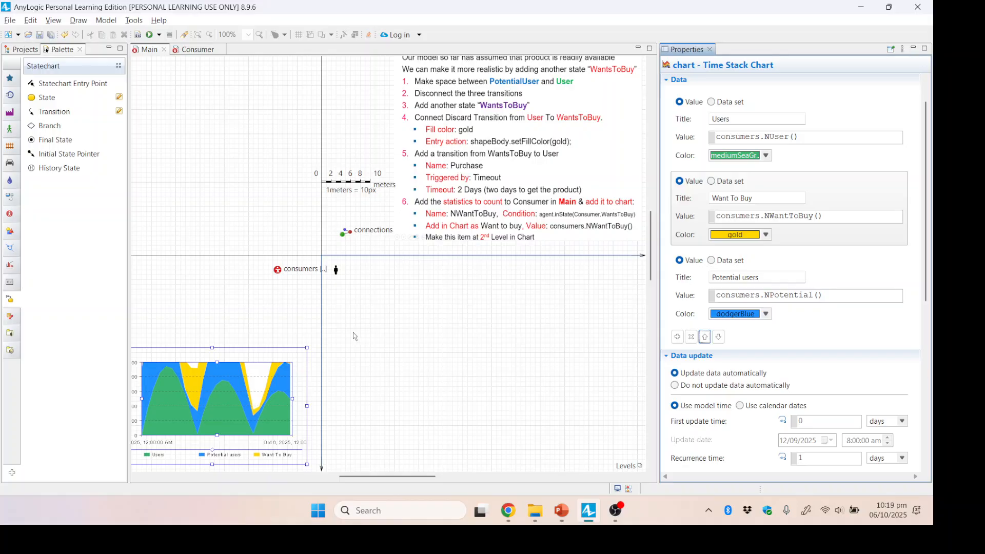
- Save the model and run the MarketPhase7 simulation in virtual time with the chart and consumers in view
{"action": "left_click", "coordinate": [40, 35]}
{"action": "left_click", "coordinate": [159, 34]}
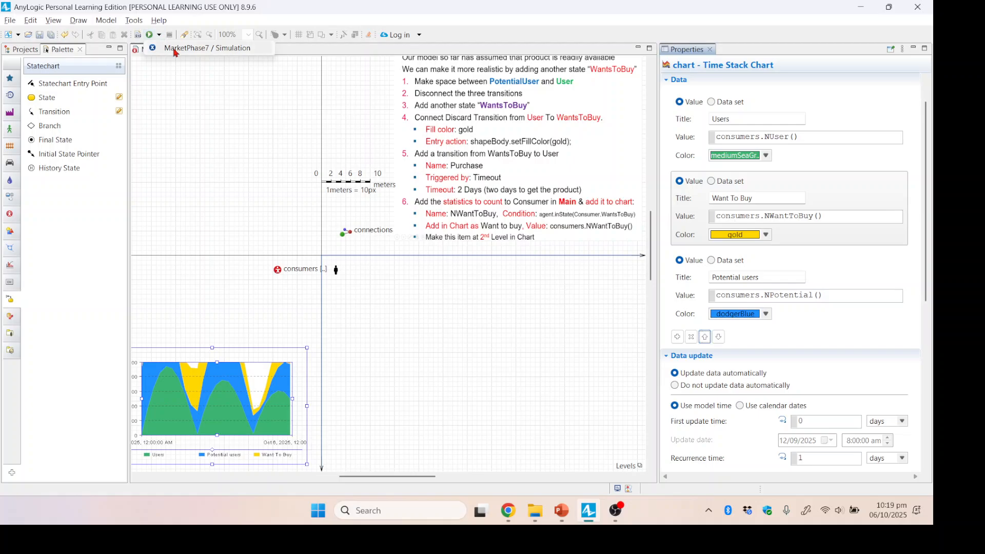
{"action": "left_click", "coordinate": [173, 49]}
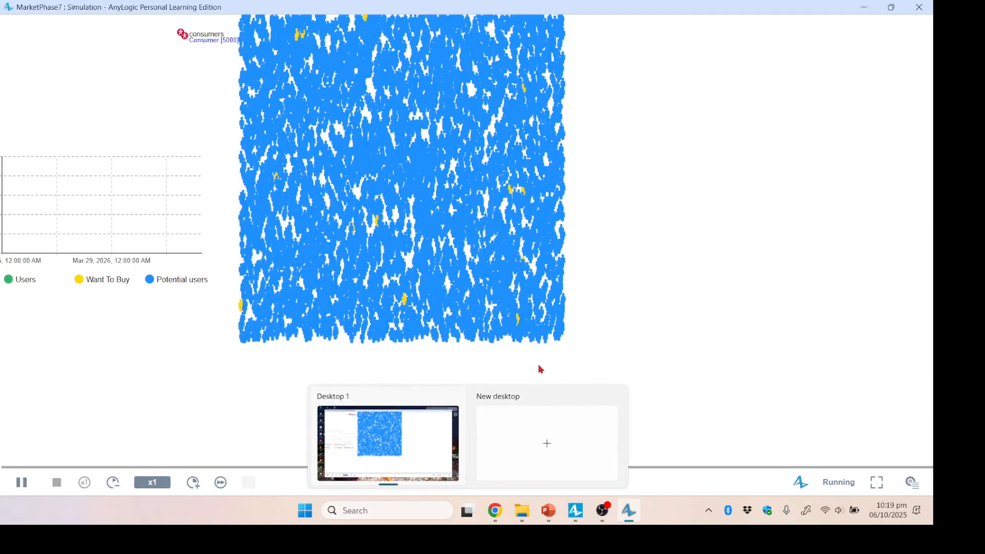
{"action": "left_click_drag", "start_coordinate": [341, 231], "coordinate": [408, 273]}
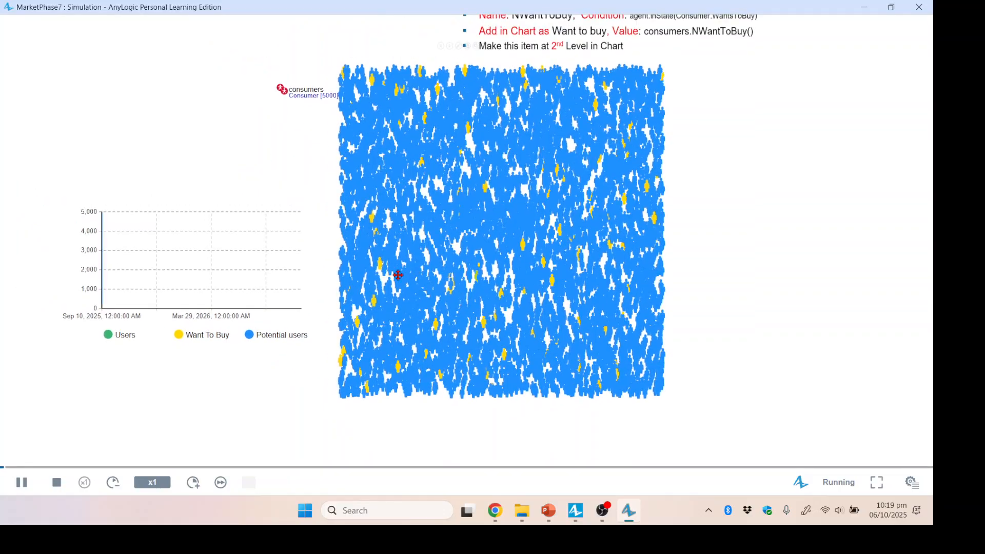
{"action": "left_click", "coordinate": [220, 487]}
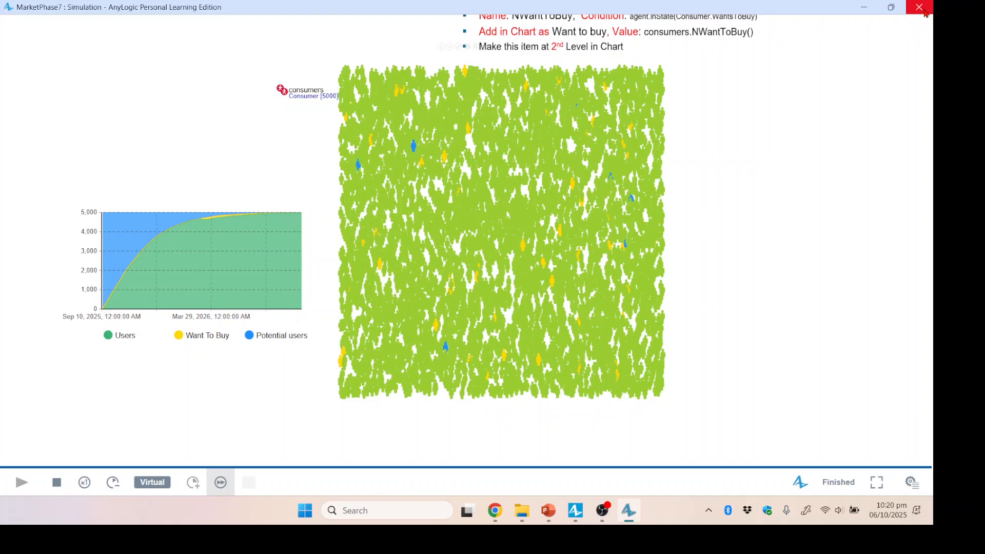
- Switch to PowerPoint and present the slide on the effect of delivery time on market saturation
{"action": "left_click", "coordinate": [549, 510]}
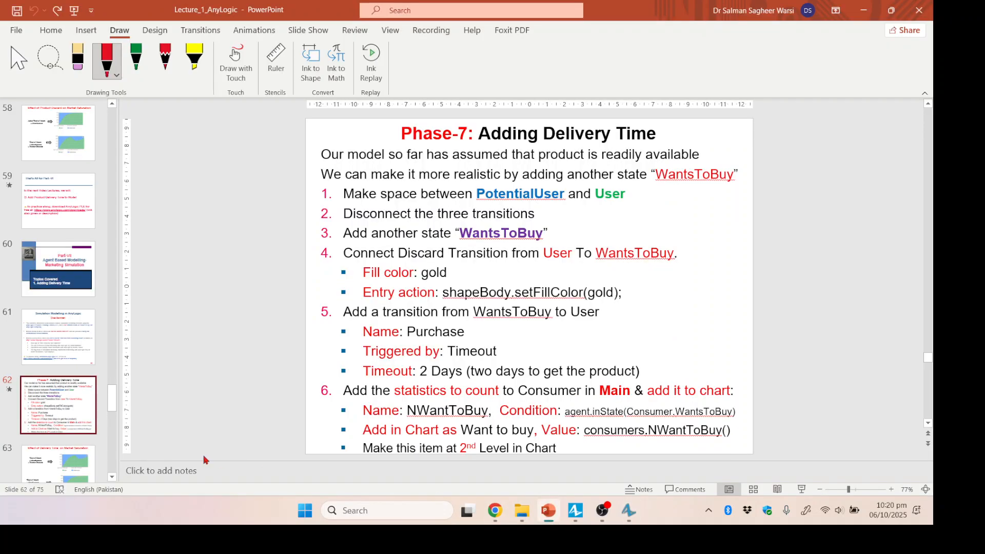
{"action": "left_click", "coordinate": [59, 462]}
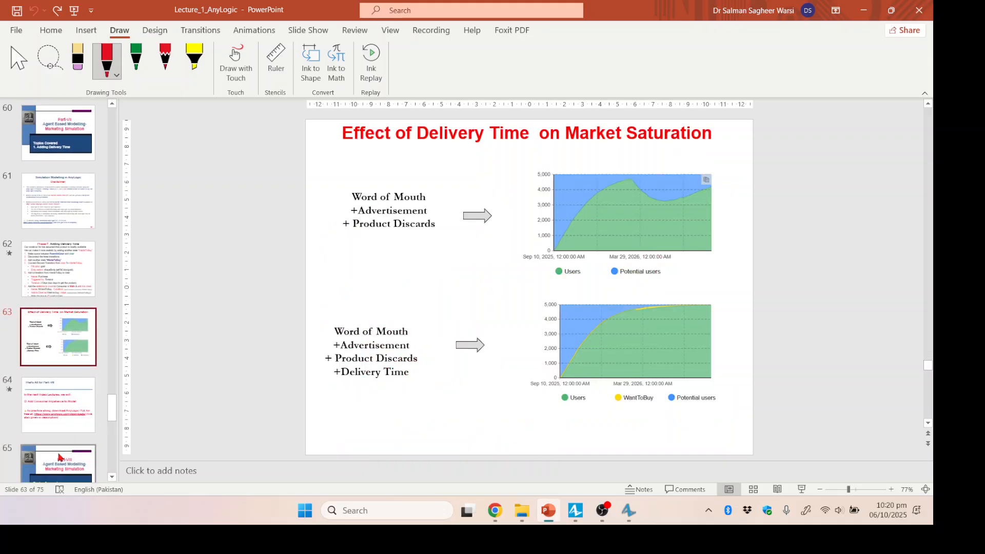
{"action": "left_click", "coordinate": [801, 489]}
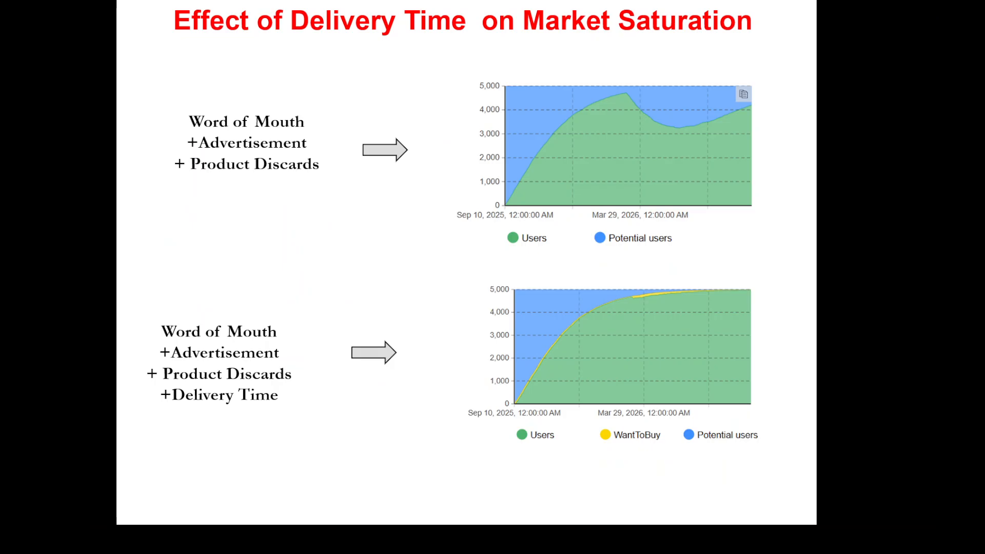
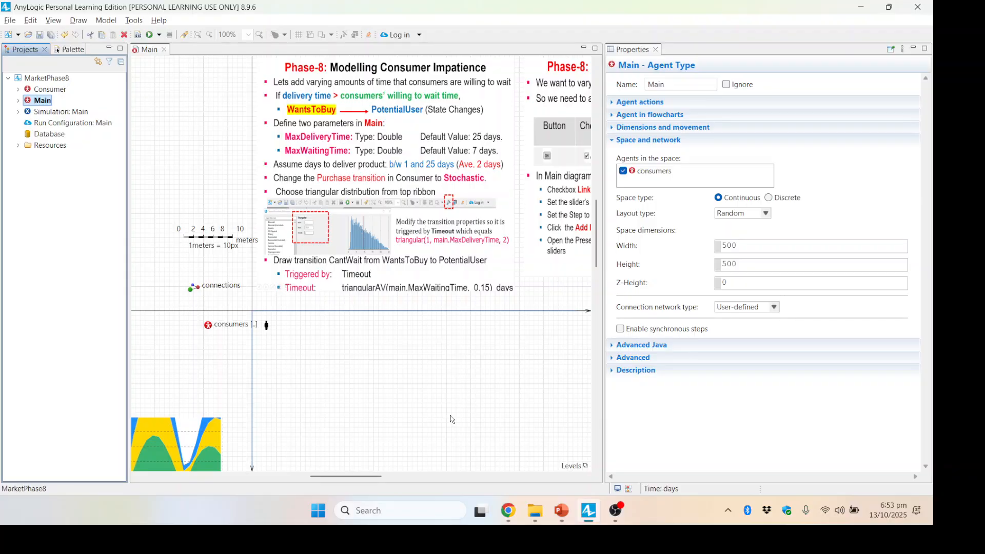
- Add a double parameter named MaxDeliveryTime with default value 25 below the consumers population in Main
{"action": "left_click", "coordinate": [70, 50]}
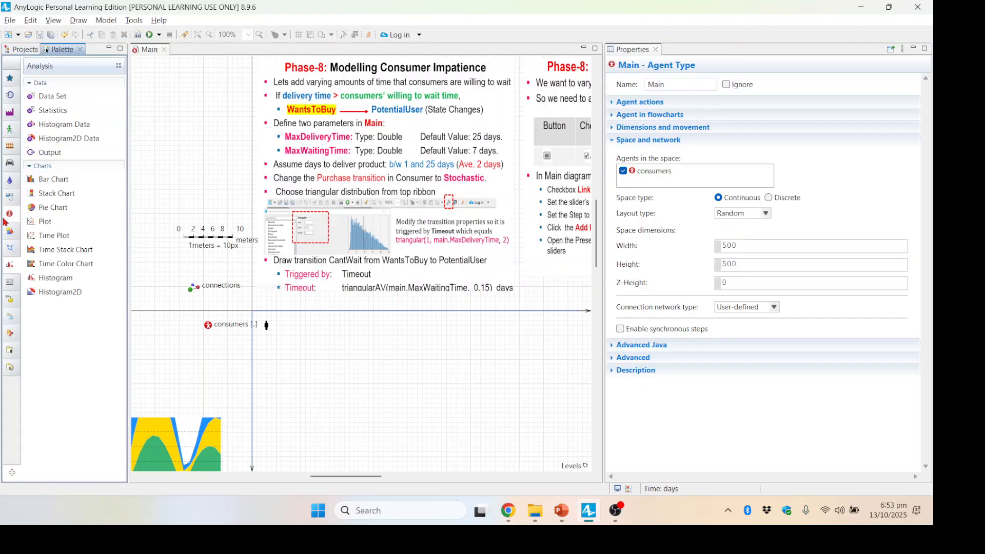
{"action": "mouse_move", "coordinate": [11, 219]}
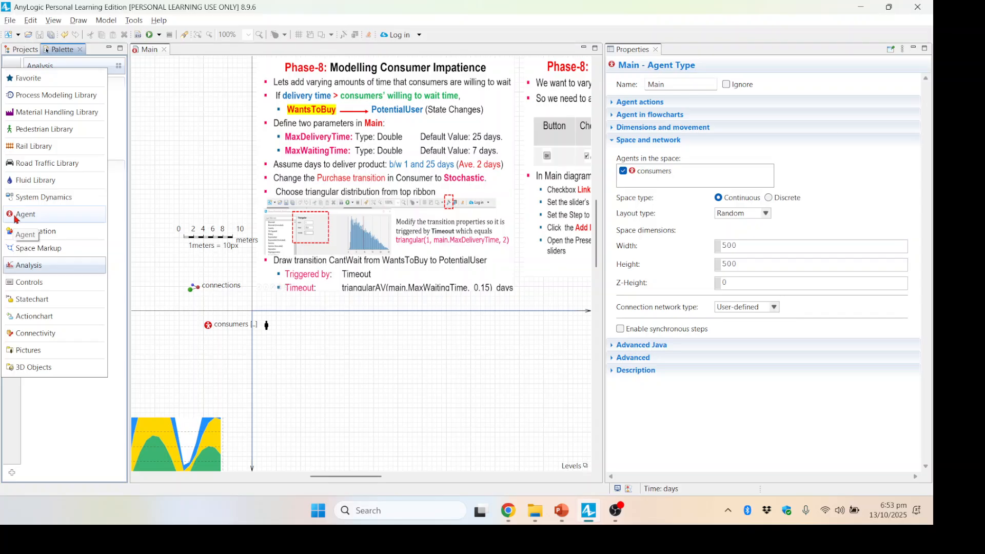
{"action": "left_click", "coordinate": [14, 219]}
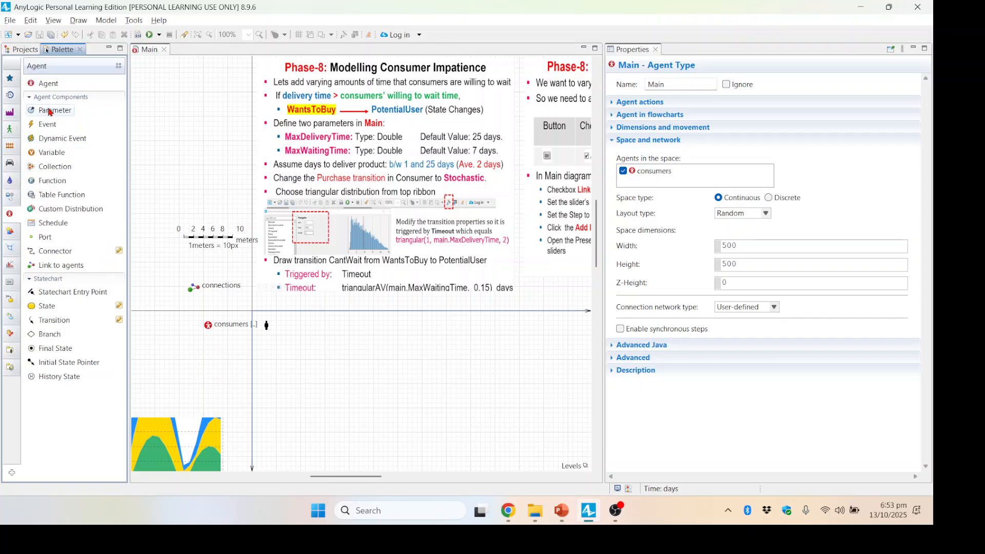
{"action": "left_click_drag", "start_coordinate": [41, 116], "coordinate": [167, 354]}
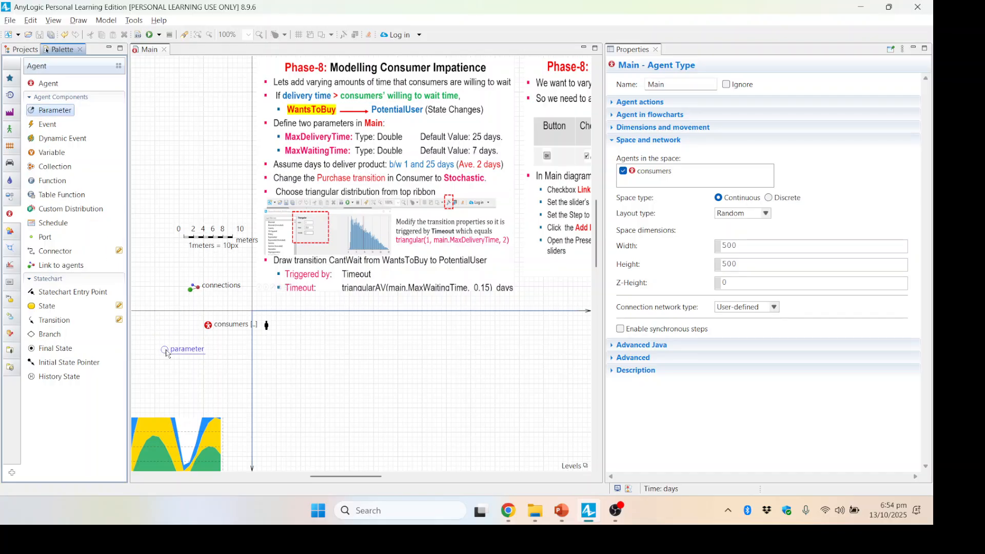
{"action": "left_click", "coordinate": [680, 84]}
{"action": "double_click", "coordinate": [681, 84]}
{"action": "type", "text": "Max"}
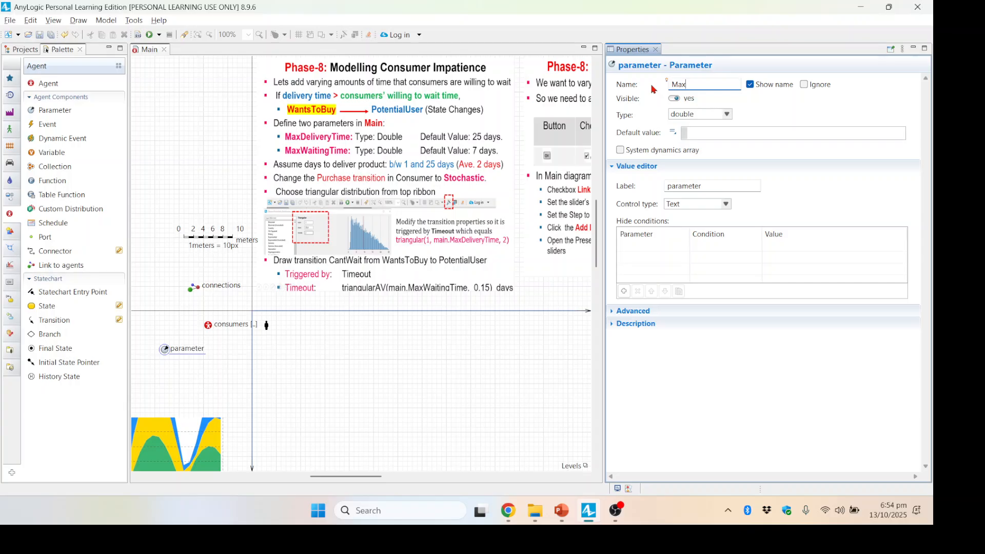
{"action": "type", "text": "DeliveryTime"}
{"action": "left_click", "coordinate": [711, 134]}
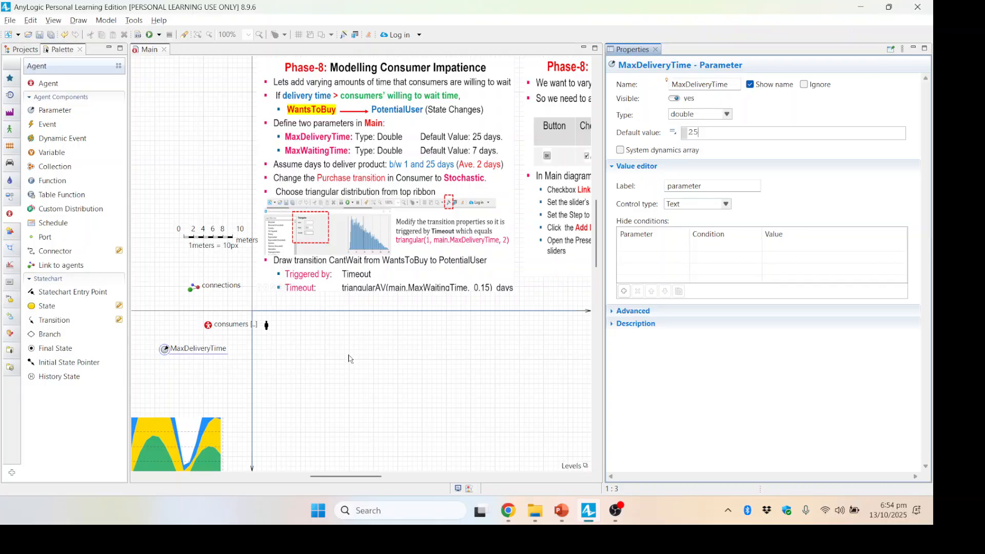
{"action": "left_click", "coordinate": [204, 394]}
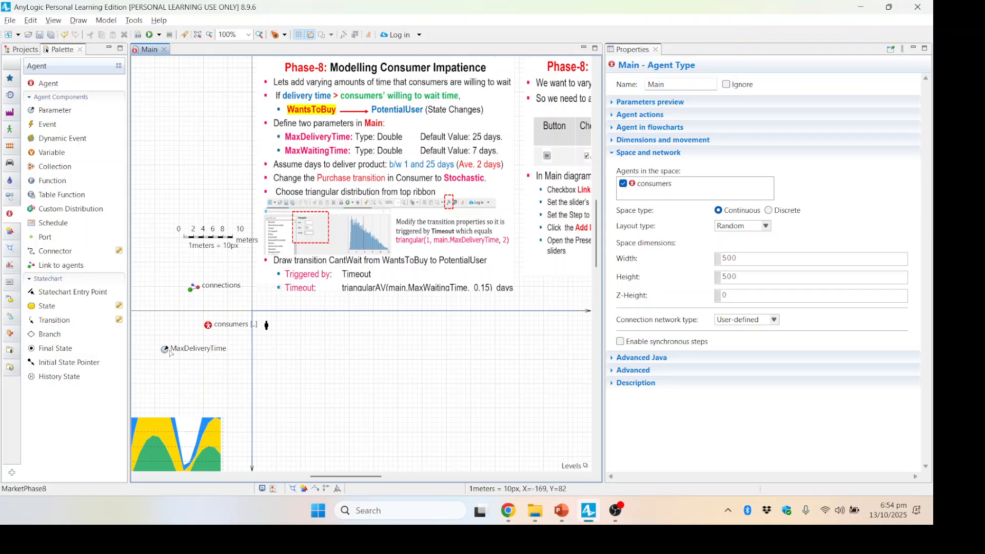
- Duplicate the MaxDeliveryTime parameter in Main
{"action": "left_click", "coordinate": [45, 112]}
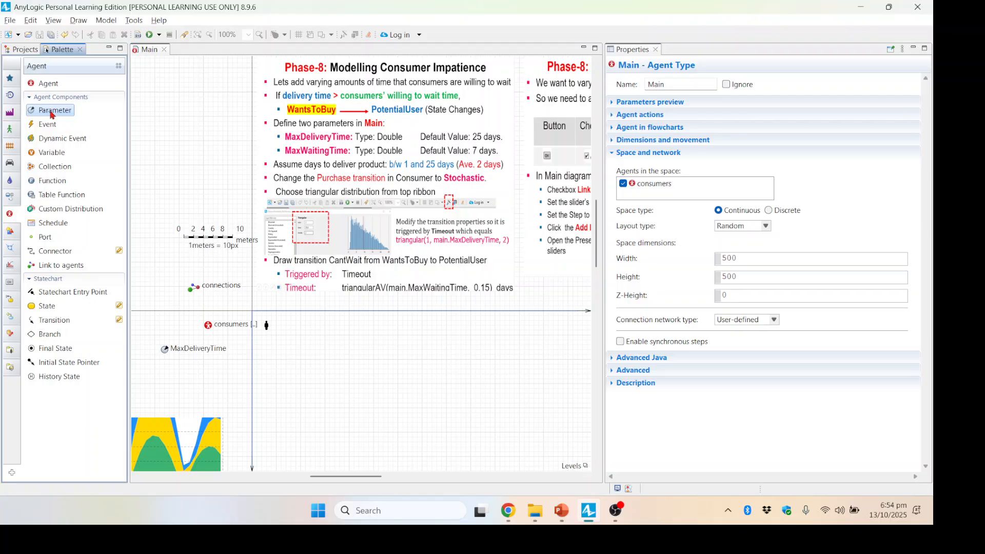
{"action": "left_click", "coordinate": [314, 399]}
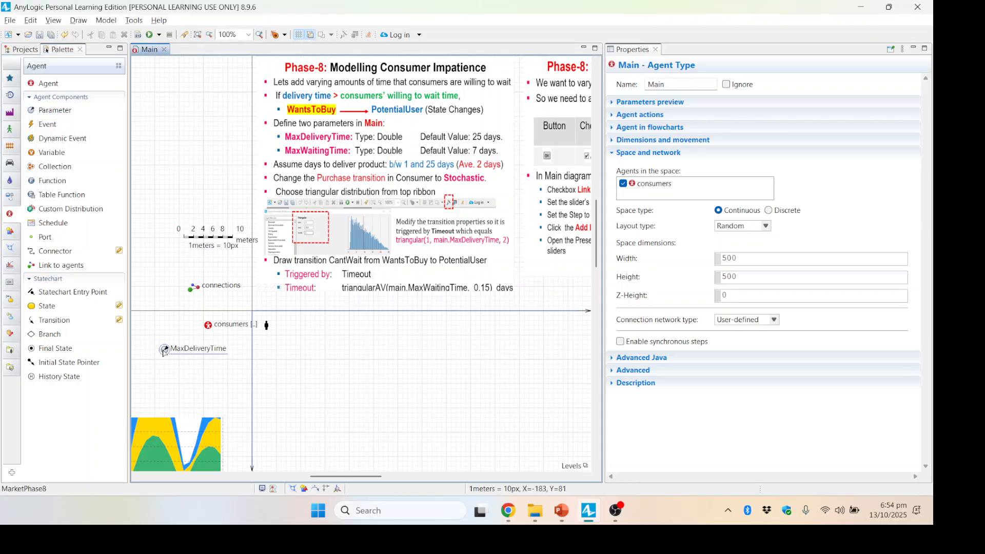
{"action": "left_click", "coordinate": [165, 350]}
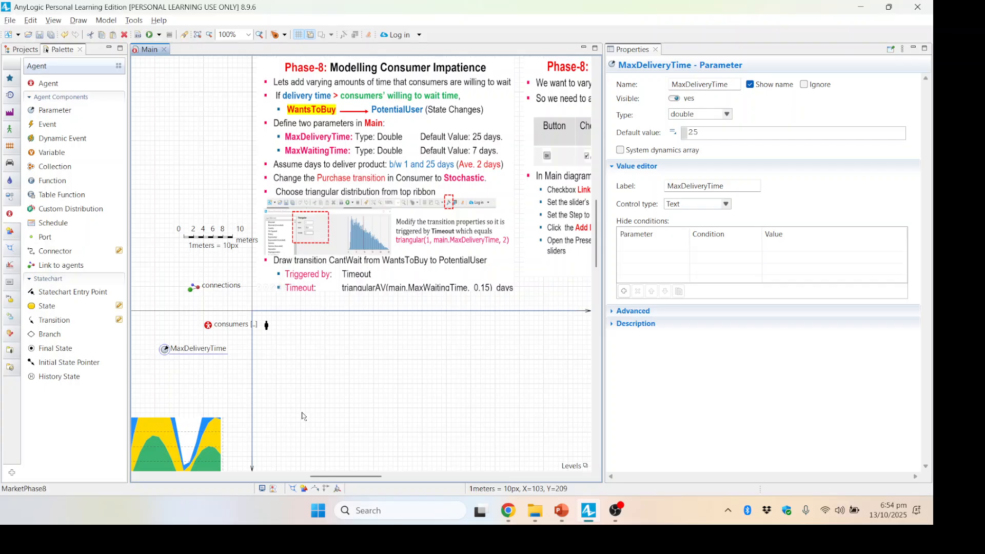
{"action": "key", "text": "ctrl+c"}
{"action": "key", "text": "ctrl+v"}
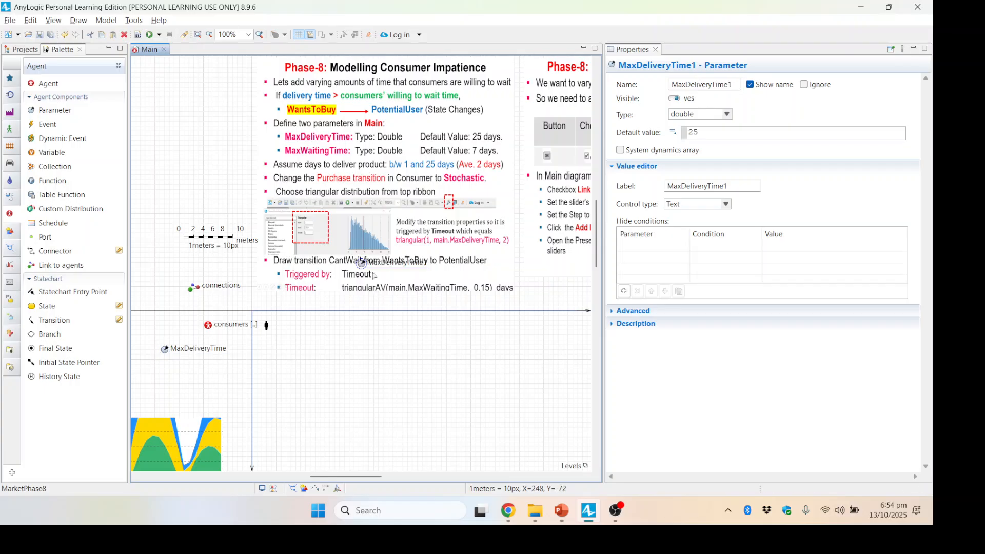
- Place the duplicated parameter below MaxDeliveryTime in Main, rename it MaxWaitingTime and set its default value to 7
{"action": "left_click_drag", "start_coordinate": [361, 266], "coordinate": [166, 386]}
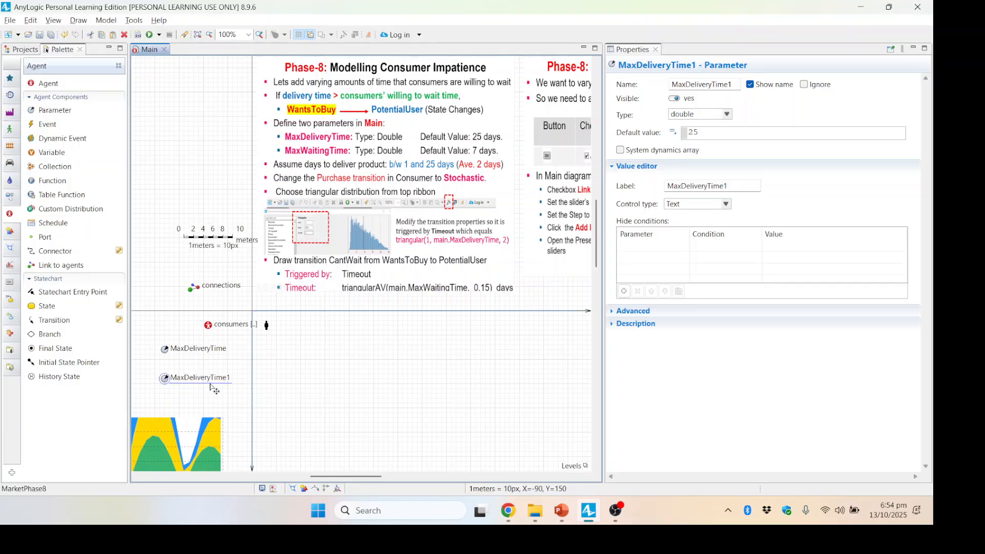
{"action": "left_click", "coordinate": [693, 86]}
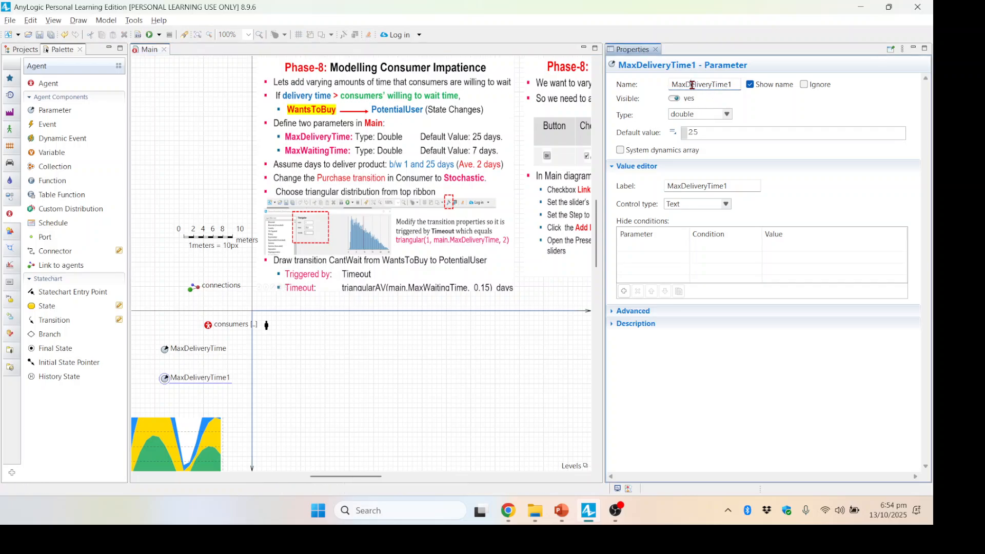
{"action": "left_click_drag", "start_coordinate": [688, 84], "coordinate": [716, 84]}
{"action": "type", "text": "Waiting"}
{"action": "left_click", "coordinate": [706, 133]}
{"action": "key", "text": "ctrl+a"}
{"action": "type", "text": "7"}
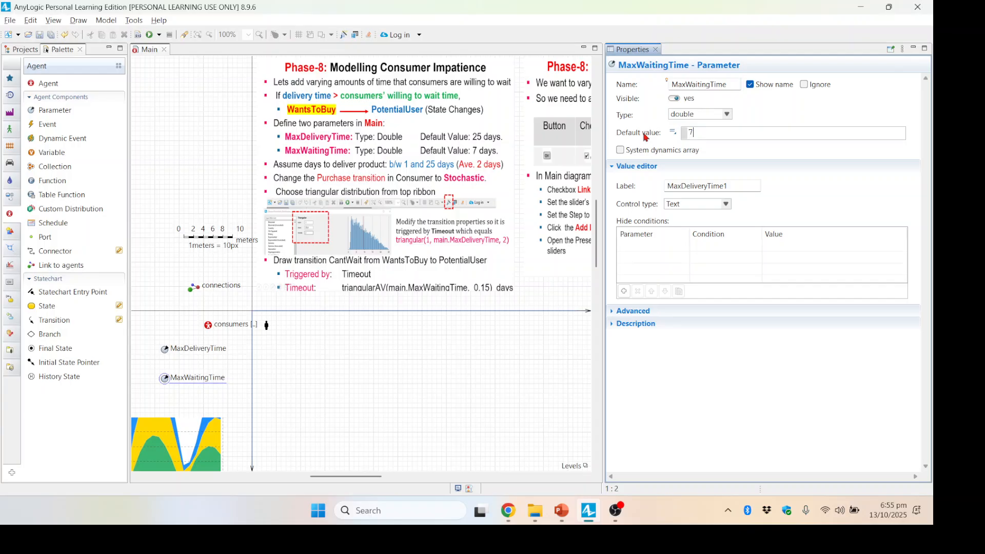
{"action": "left_click", "coordinate": [339, 392]}
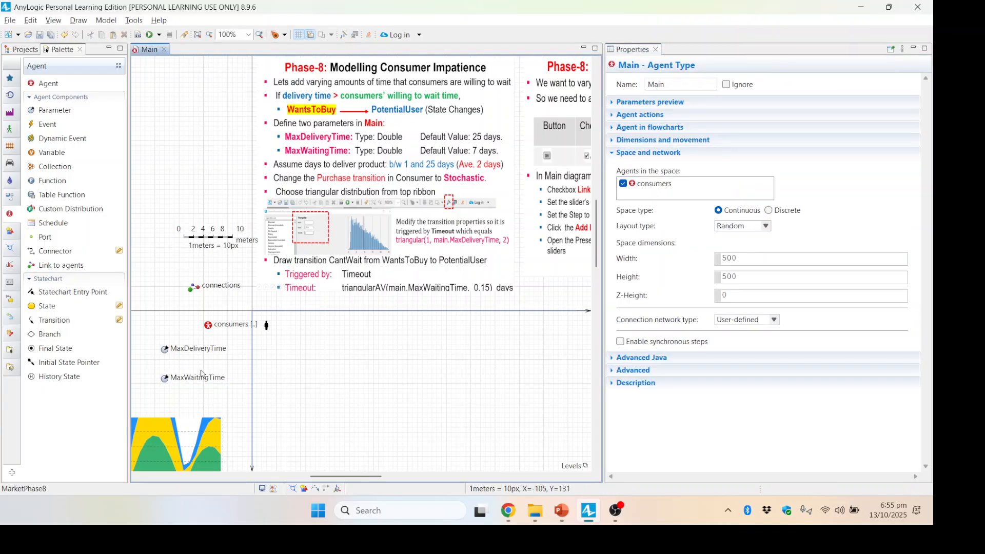
{"action": "left_click", "coordinate": [164, 352]}
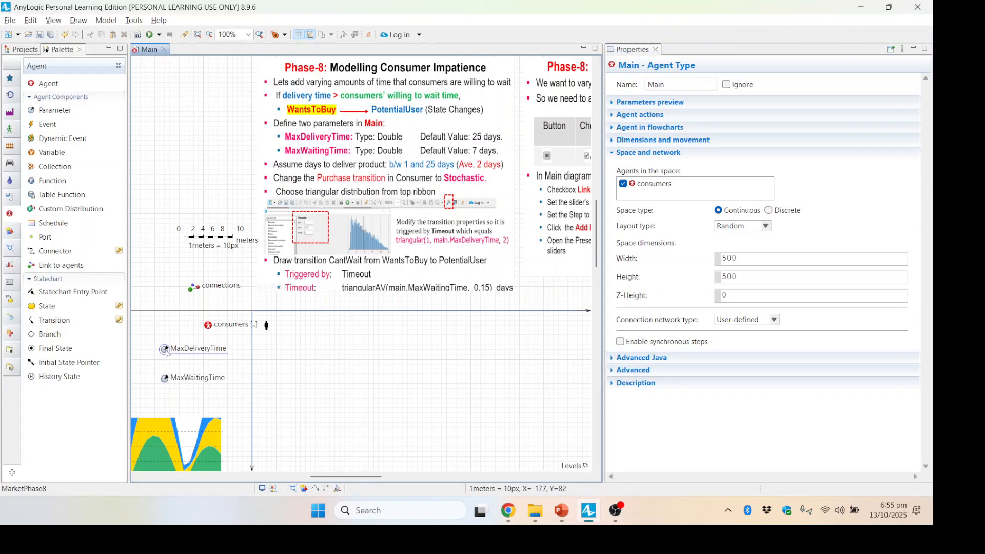
{"action": "left_click", "coordinate": [164, 379]}
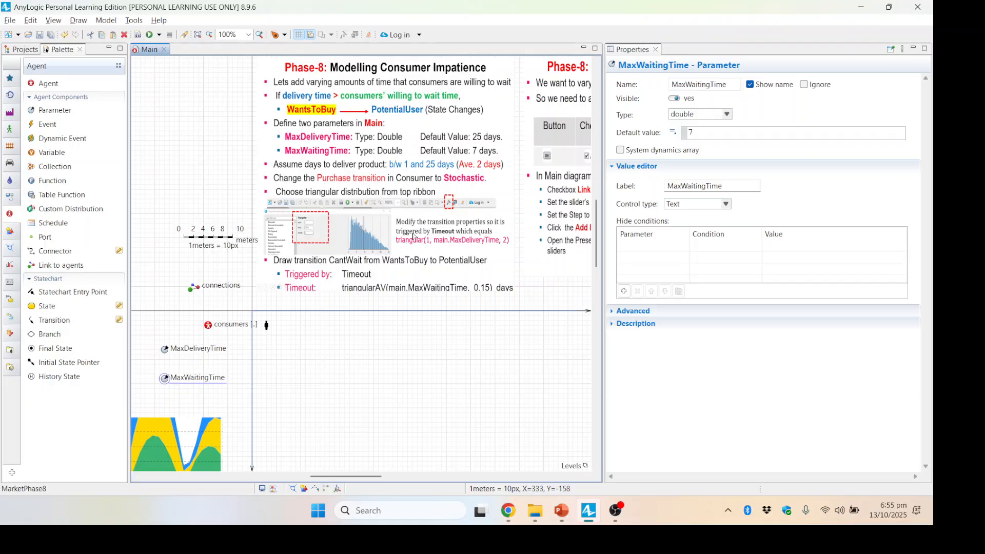
- Copy the Phase-8 consumer impatience instruction image from Main into the Consumer agent, placing it above the statechart
{"action": "left_click", "coordinate": [413, 237]}
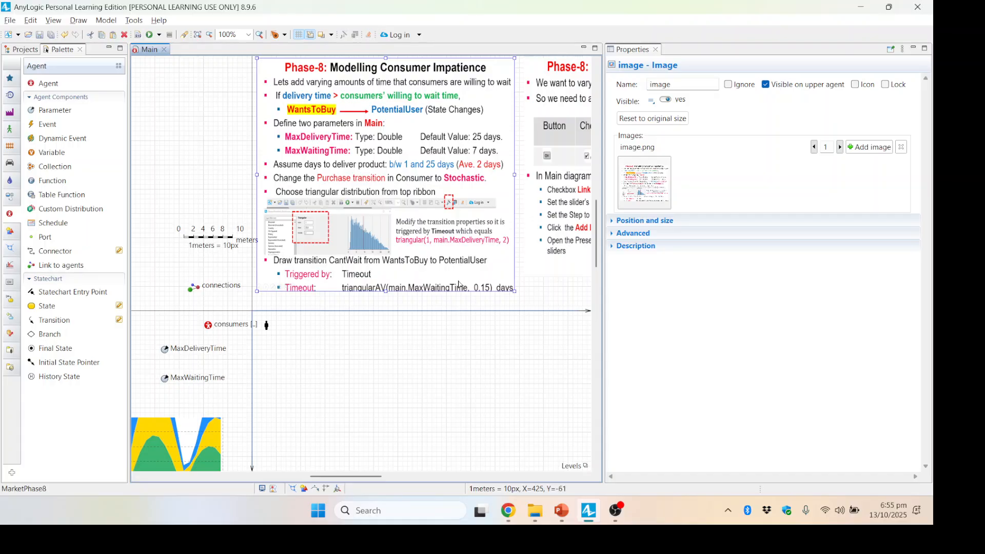
{"action": "left_click", "coordinate": [27, 50]}
{"action": "double_click", "coordinate": [47, 90]}
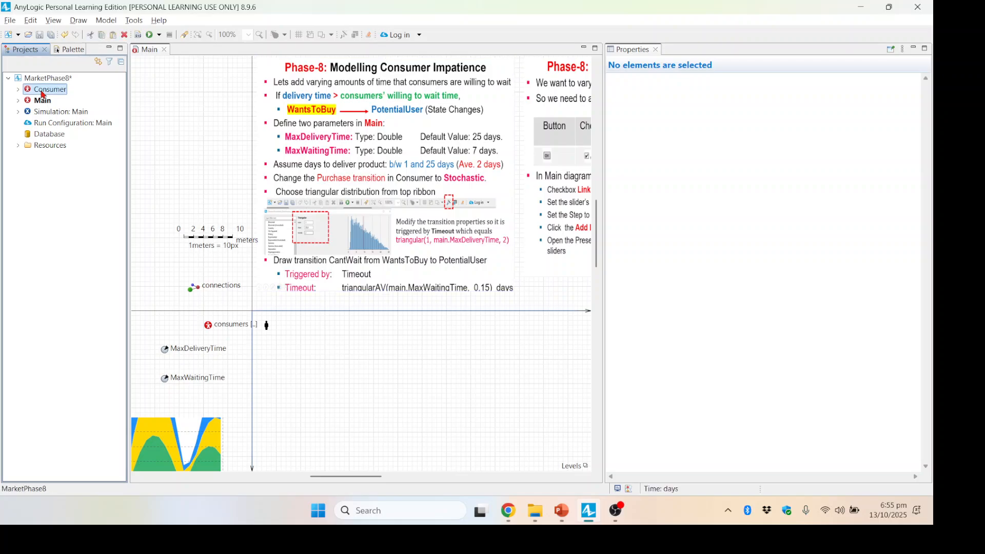
{"action": "scroll", "coordinate": [250, 228], "scroll_direction": "up", "scroll_amount": 5}
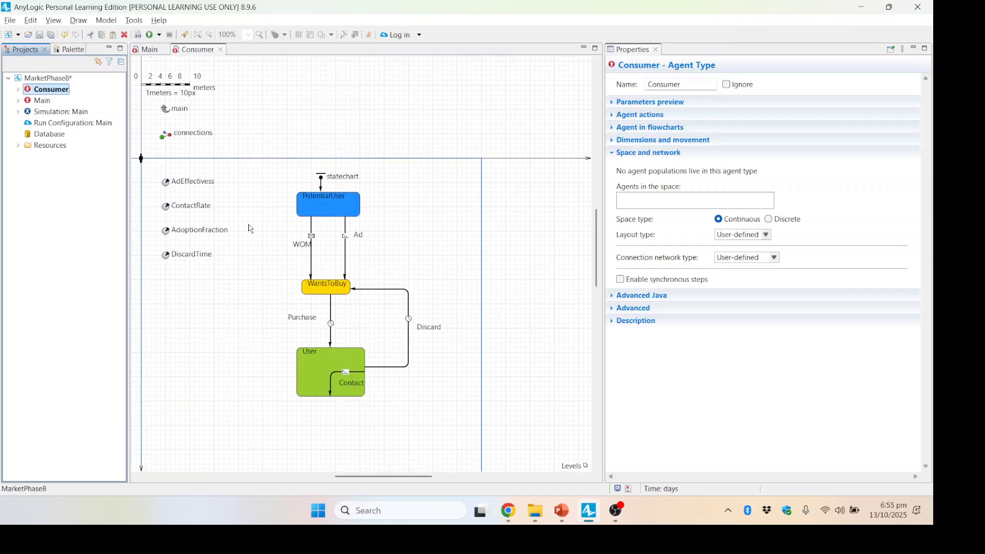
{"action": "scroll", "coordinate": [252, 233], "scroll_direction": "down", "scroll_amount": 2}
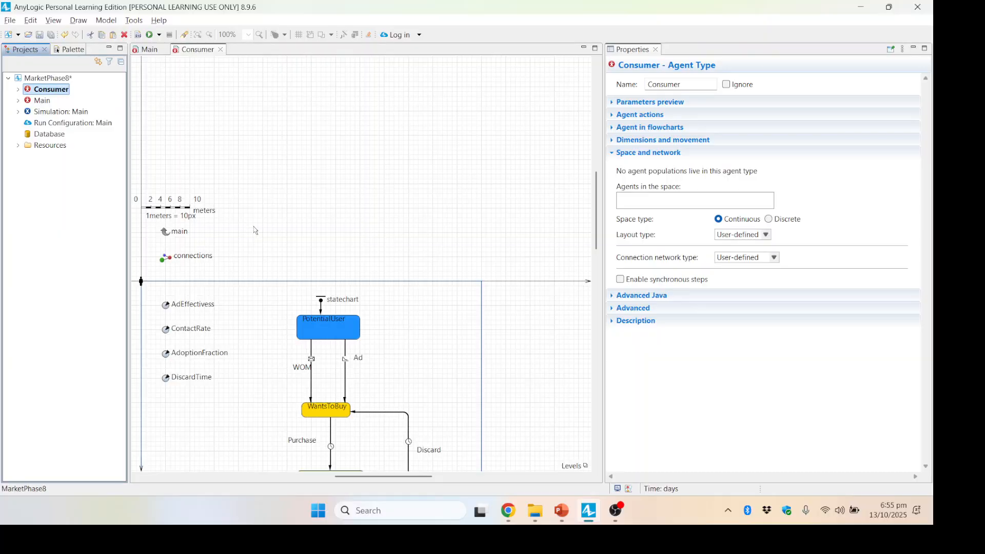
{"action": "left_click", "coordinate": [259, 209]}
{"action": "key", "text": "ctrl+v"}
{"action": "left_click_drag", "start_coordinate": [484, 330], "coordinate": [364, 118]}
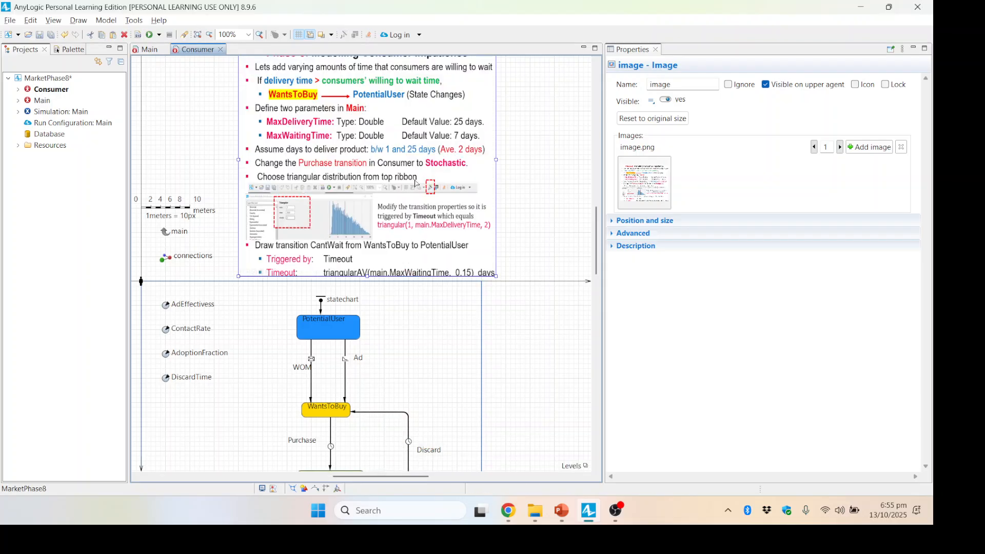
- Clear the timeout value of the Purchase transition between WantsToBuy and User in the Consumer statechart
{"action": "scroll", "coordinate": [452, 352], "scroll_direction": "down", "scroll_amount": 2}
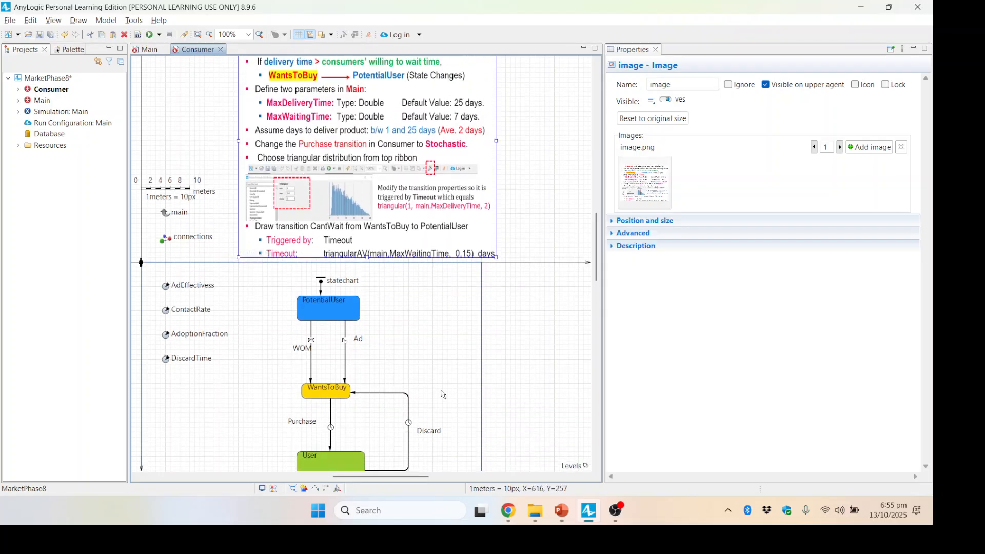
{"action": "scroll", "coordinate": [439, 378], "scroll_direction": "down", "scroll_amount": 2}
{"action": "scroll", "coordinate": [434, 354], "scroll_direction": "down", "scroll_amount": 1}
{"action": "scroll", "coordinate": [429, 333], "scroll_direction": "up", "scroll_amount": 1}
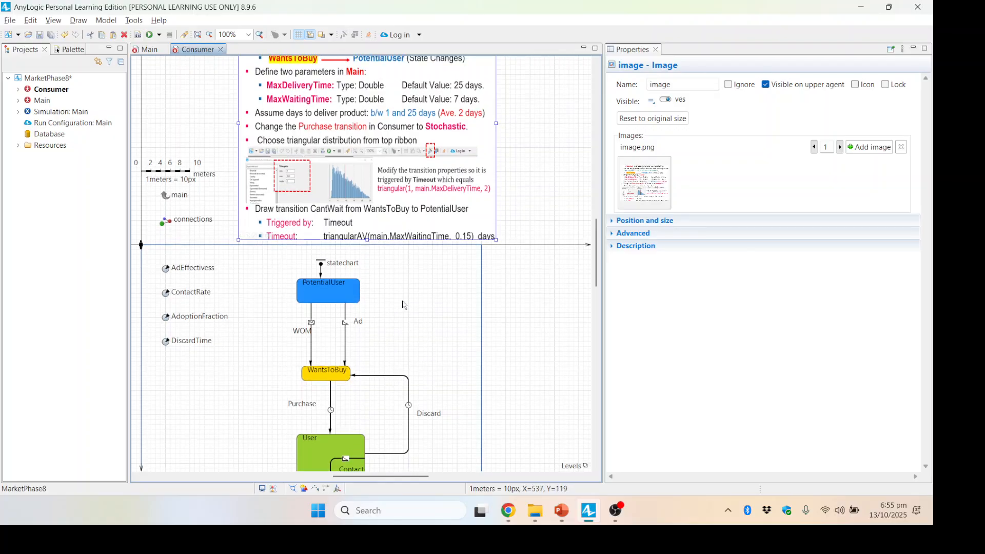
{"action": "scroll", "coordinate": [439, 377], "scroll_direction": "down", "scroll_amount": 2}
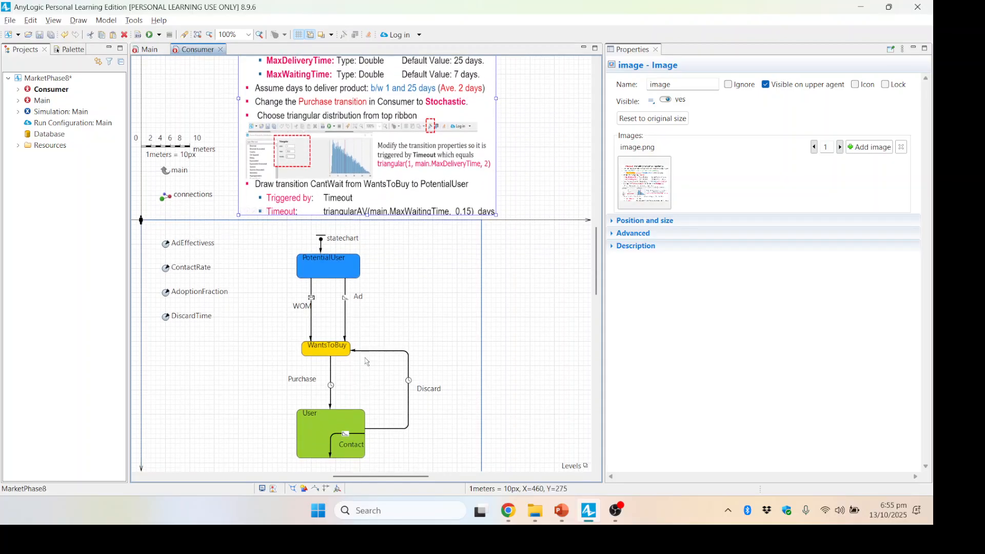
{"action": "left_click", "coordinate": [331, 381]}
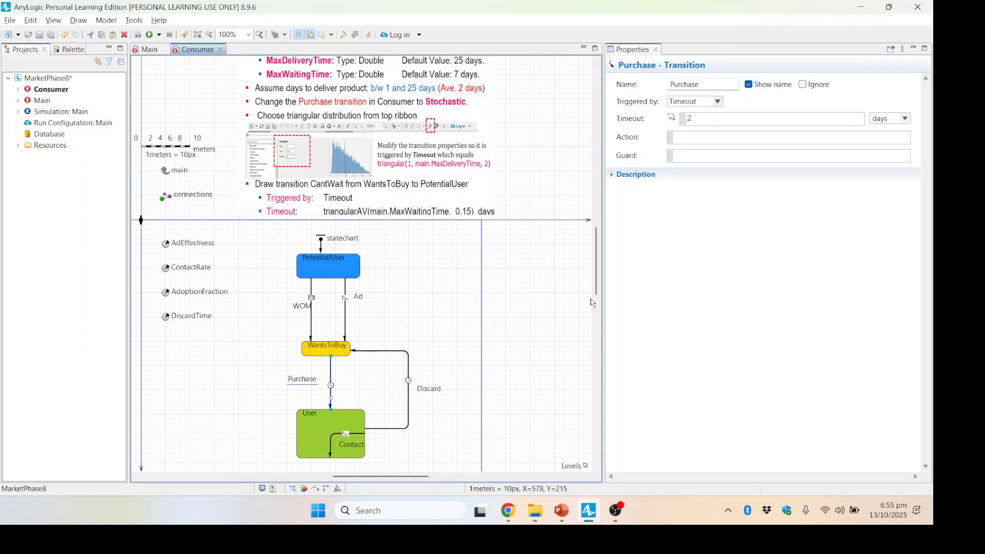
{"action": "left_click", "coordinate": [701, 122]}
{"action": "left_click_drag", "start_coordinate": [707, 122], "coordinate": [683, 123]}
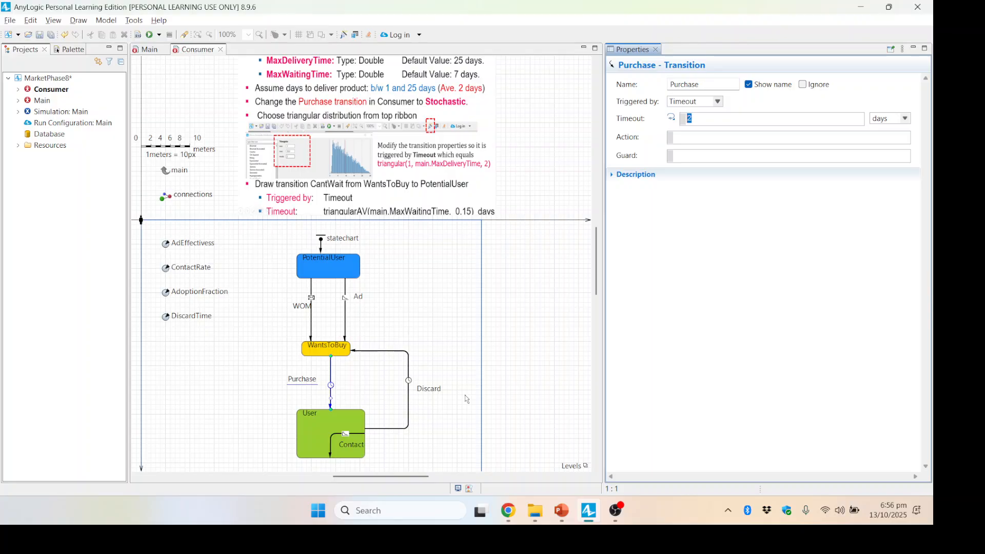
{"action": "key", "text": "BackSpace"}
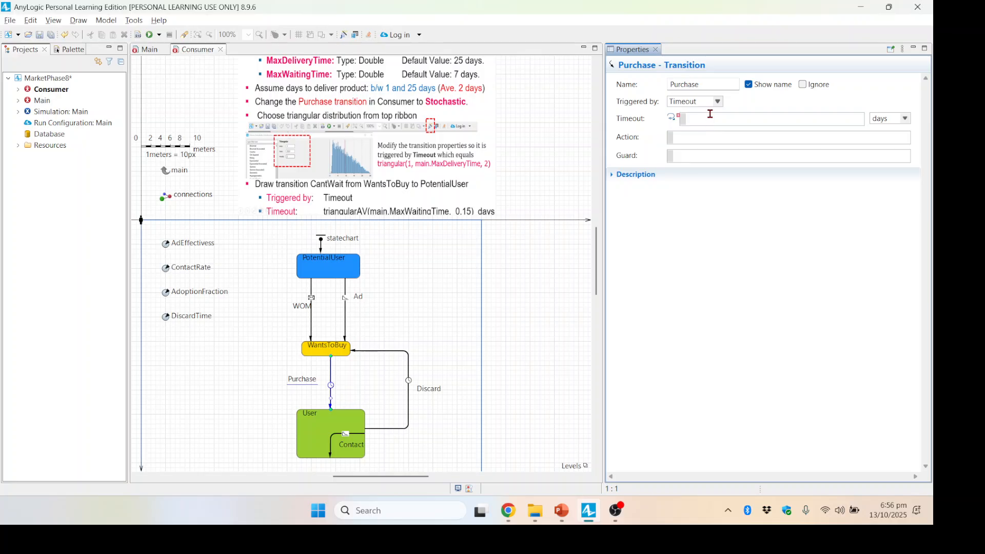
- Open the probability distribution chooser for the Purchase timeout and compare the TriangularAV, Triangular and Triangular (truncated) distributions
{"action": "left_click", "coordinate": [345, 36]}
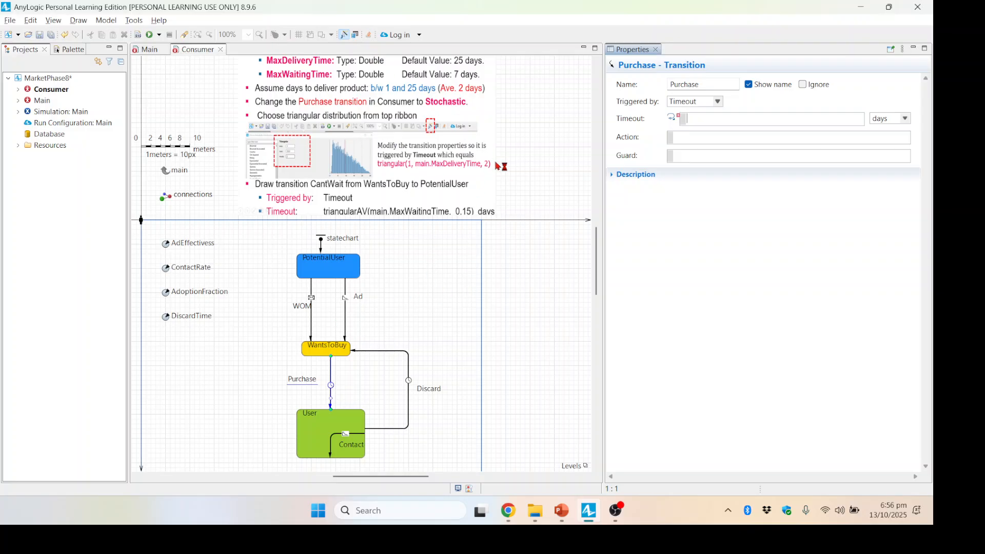
{"action": "left_click", "coordinate": [273, 257]}
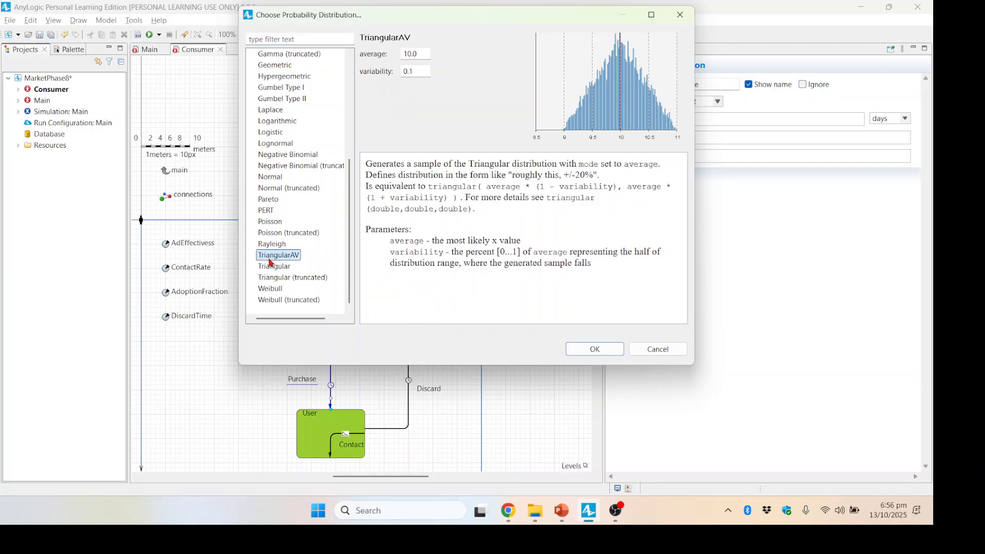
{"action": "left_click_drag", "start_coordinate": [347, 234], "coordinate": [366, 81]}
{"action": "left_click_drag", "start_coordinate": [352, 116], "coordinate": [346, 244]}
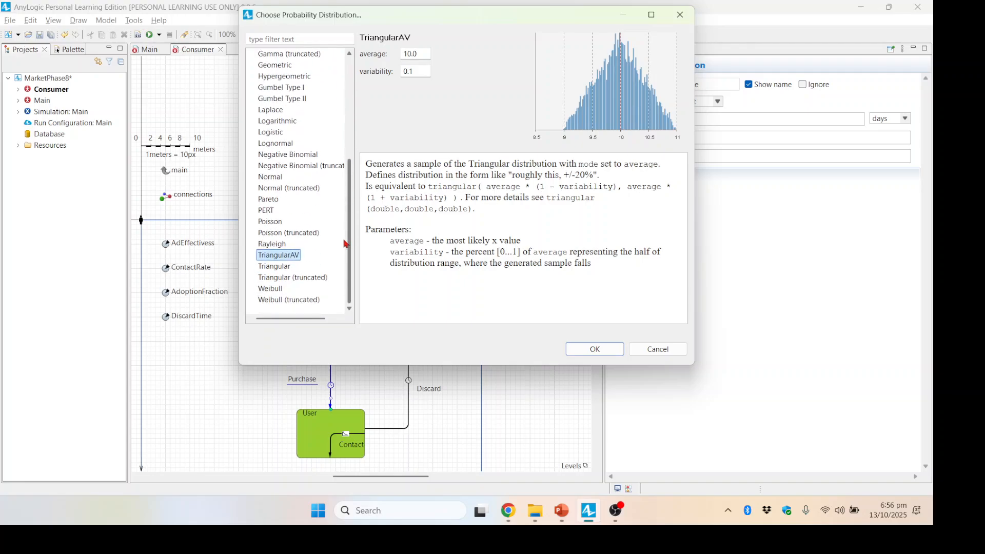
{"action": "left_click", "coordinate": [275, 268]}
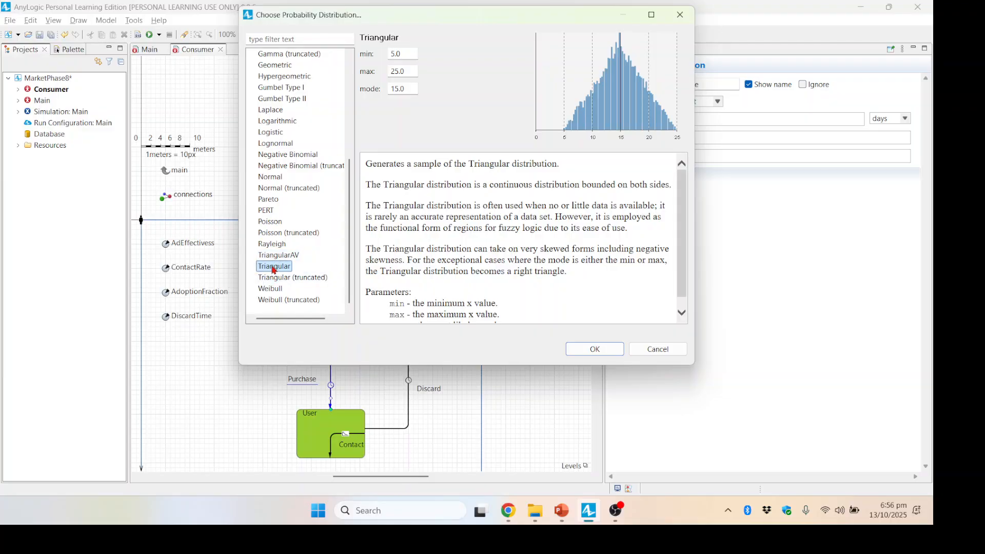
{"action": "left_click", "coordinate": [273, 256]}
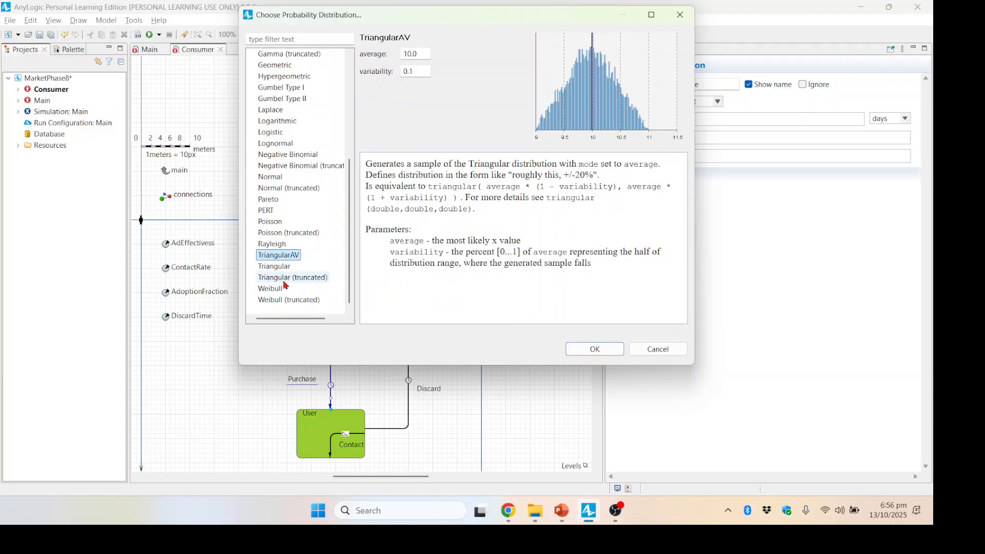
{"action": "left_click", "coordinate": [279, 267]}
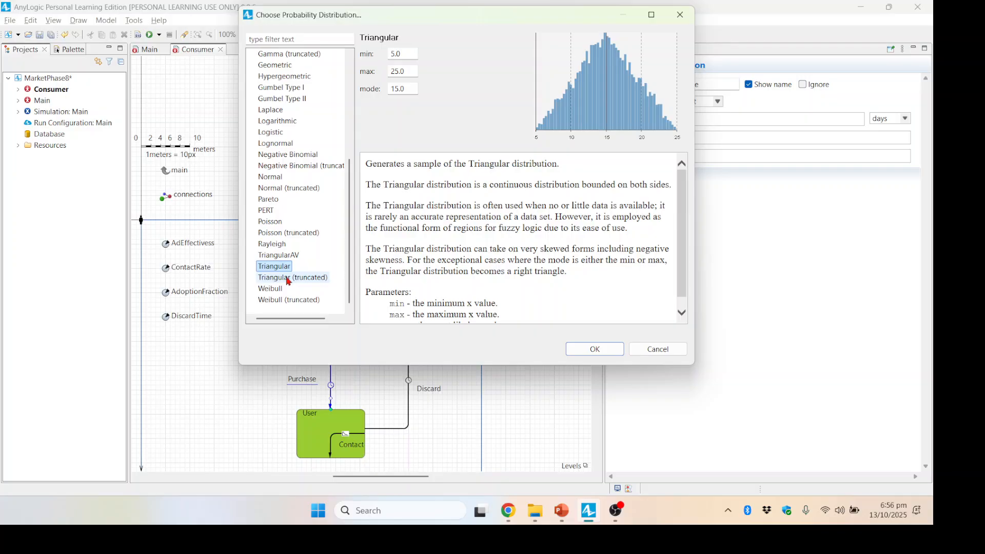
{"action": "left_click", "coordinate": [287, 280]}
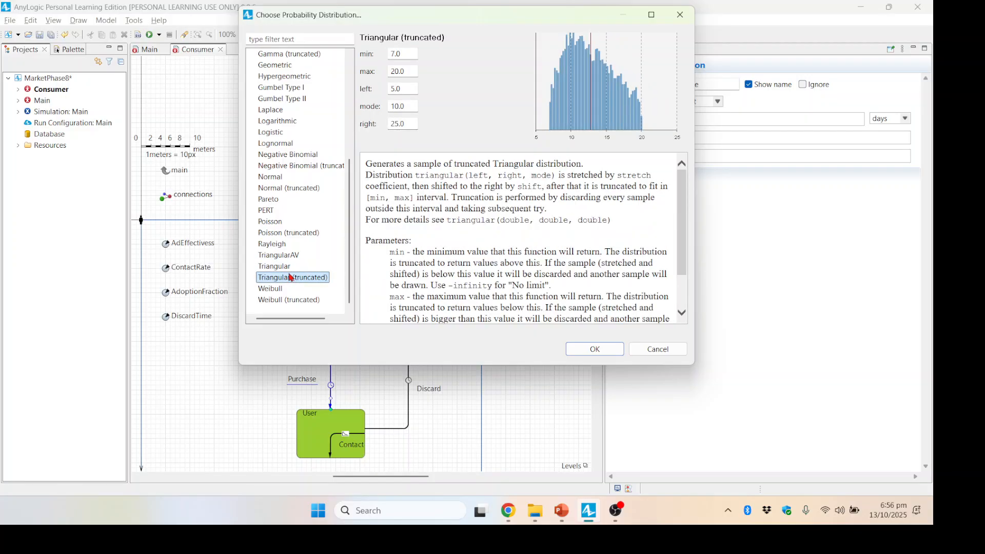
- Insert a Triangular distribution with min 1, max 25 and mode 2 as the Purchase transition's timeout
{"action": "left_click", "coordinate": [284, 268]}
{"action": "left_click_drag", "start_coordinate": [407, 55], "coordinate": [390, 55]}
{"action": "type", "text": "1"}
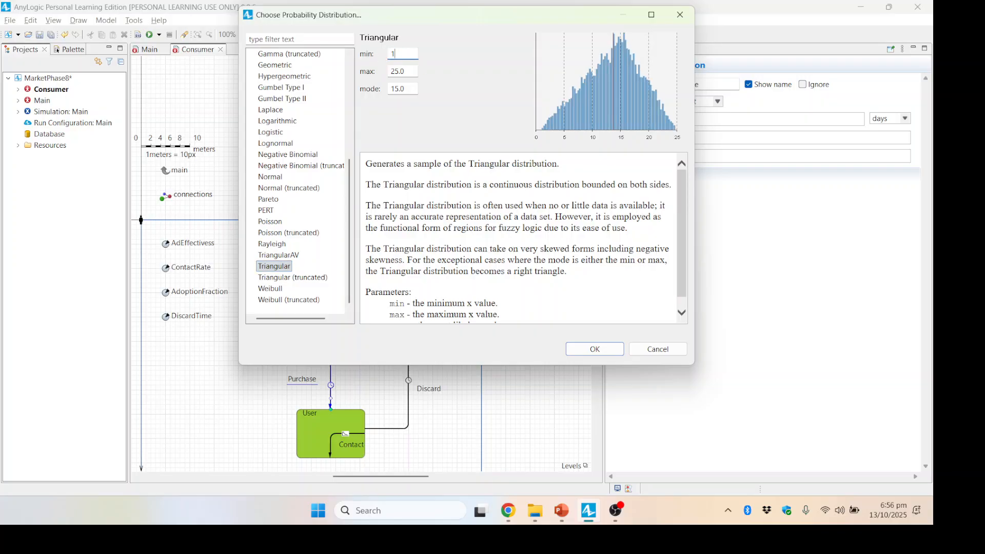
{"action": "left_click_drag", "start_coordinate": [408, 89], "coordinate": [384, 89]}
{"action": "type", "text": "2"}
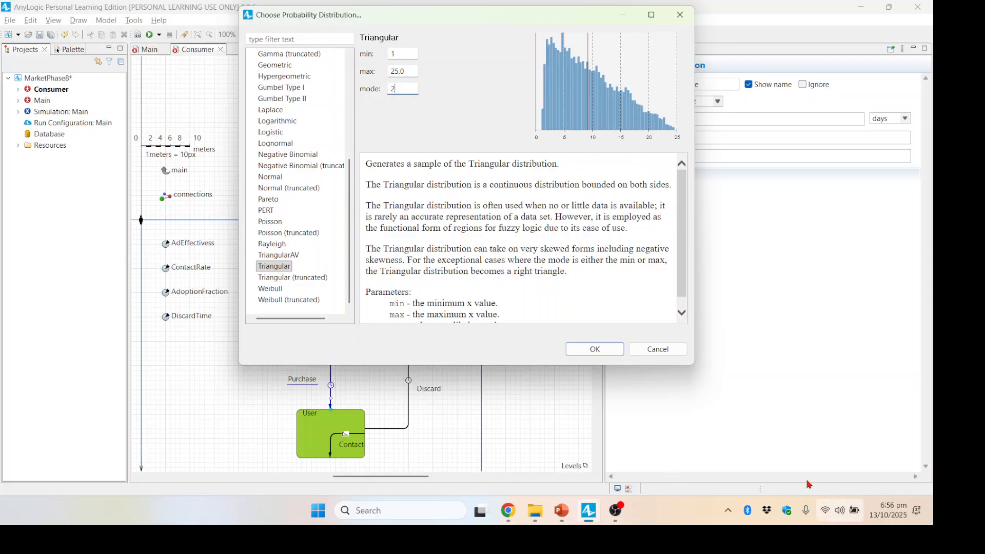
{"action": "left_click", "coordinate": [609, 352]}
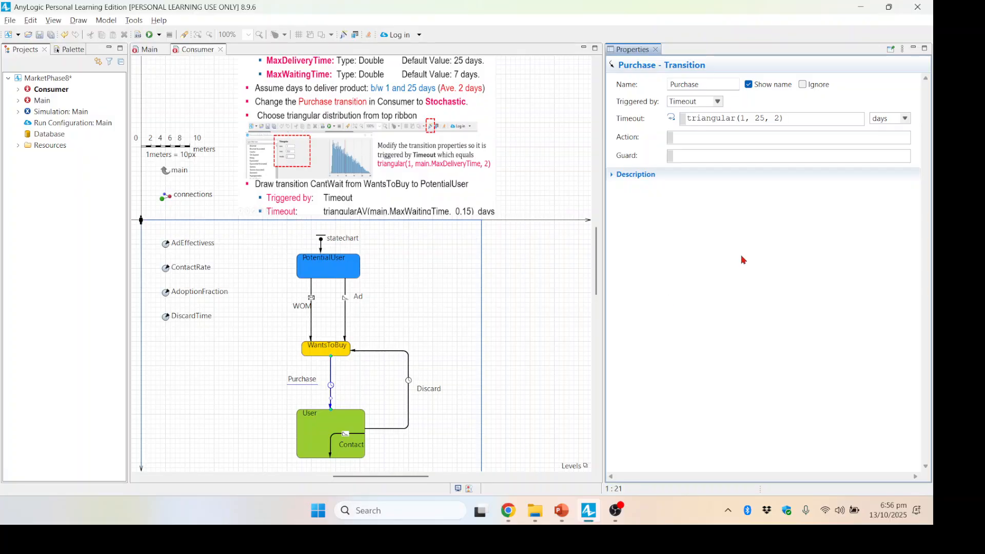
- Replace the maximum of 25 in the Purchase timeout's triangular function with main.MaxDeliveryTime
{"action": "double_click", "coordinate": [761, 118]}
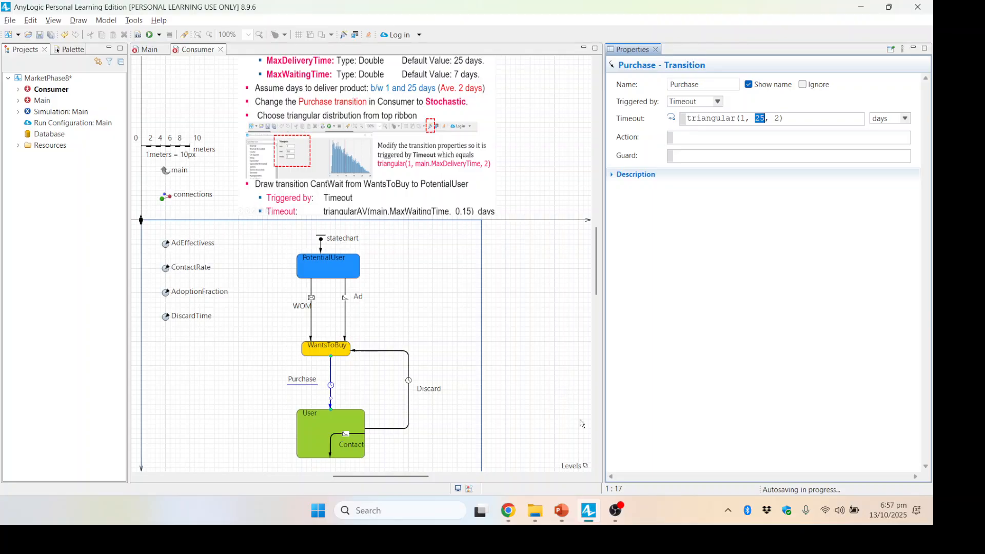
{"action": "type", "text": "main>"}
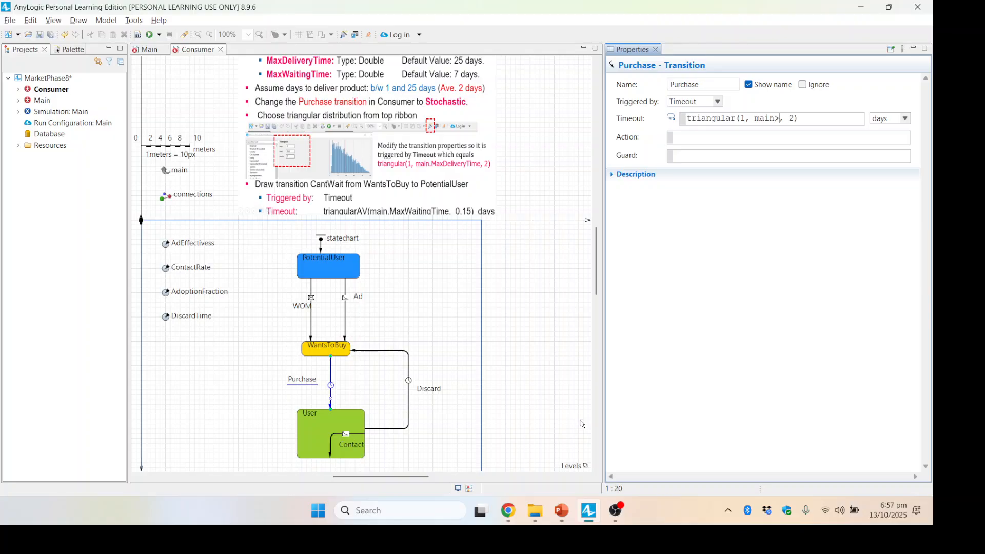
{"action": "key", "text": "BackSpace"}
{"action": "type", "text": ".MaxDeliveryTime"}
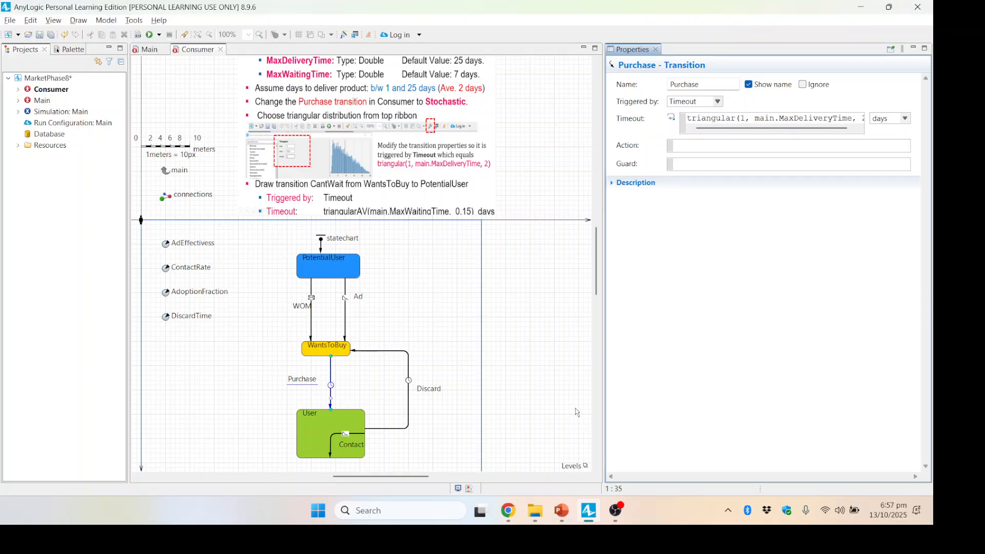
{"action": "left_click_drag", "start_coordinate": [790, 128], "coordinate": [801, 127]}
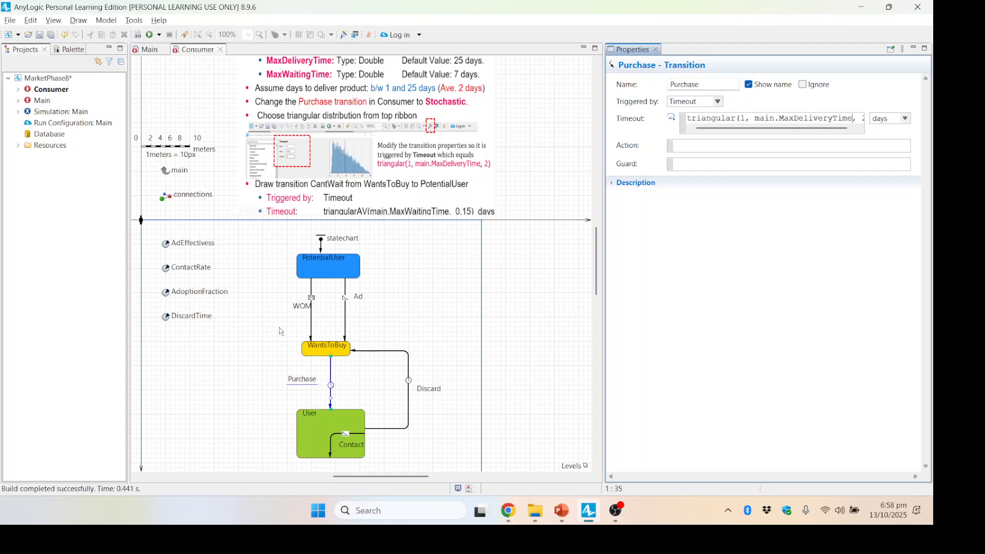
- Draw a transition from the WantsToBuy state to PotentialUser, routed around the left side of the statechart with two bends
{"action": "left_click", "coordinate": [68, 53]}
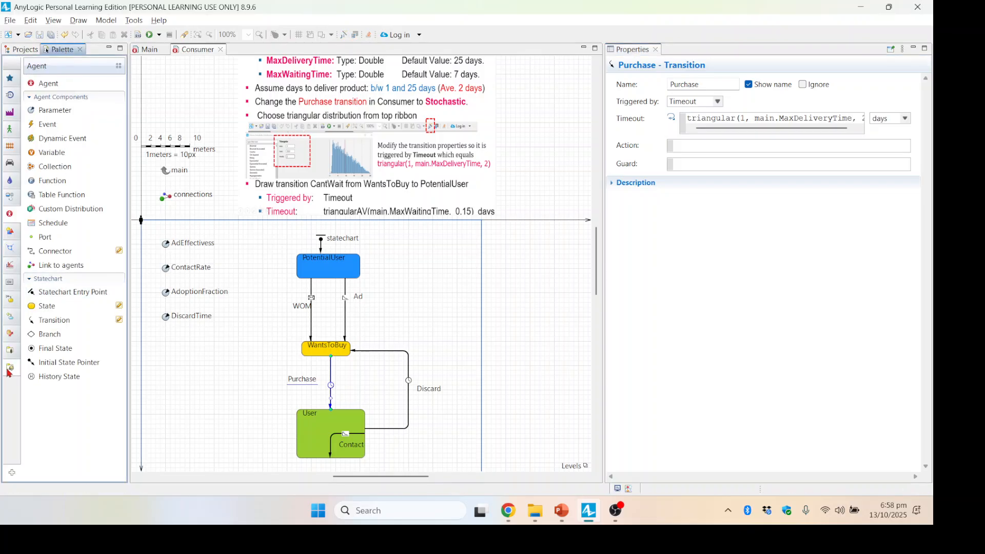
{"action": "mouse_move", "coordinate": [9, 337]}
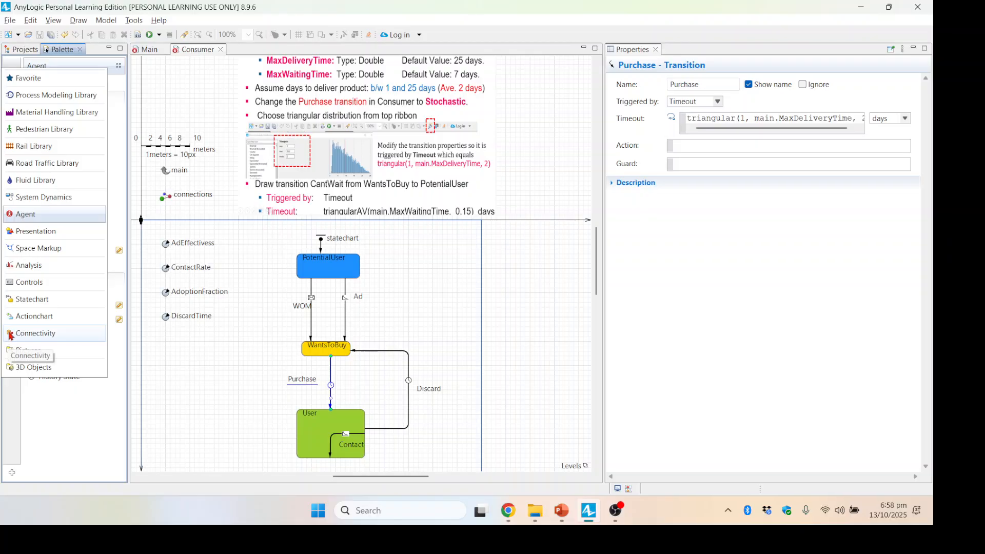
{"action": "left_click", "coordinate": [23, 302]}
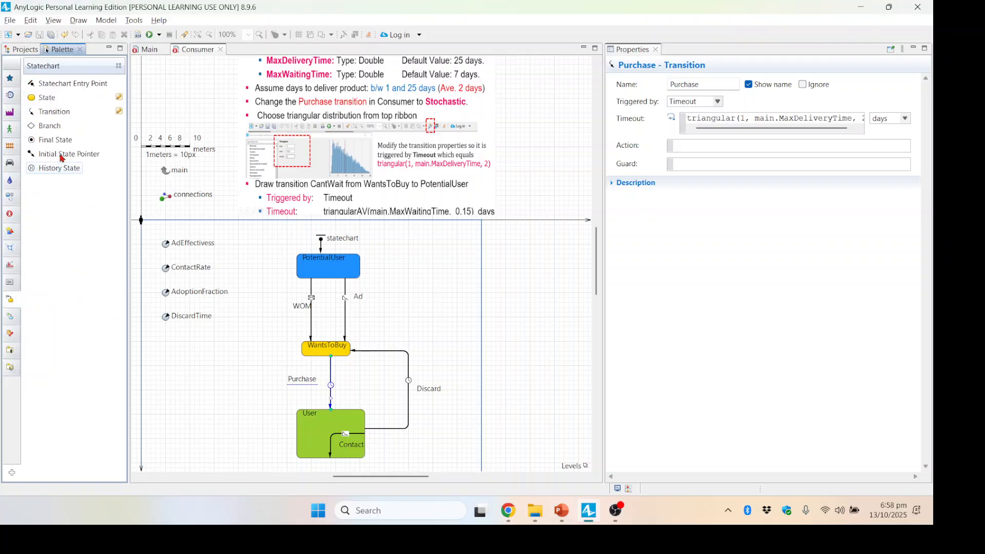
{"action": "double_click", "coordinate": [55, 112]}
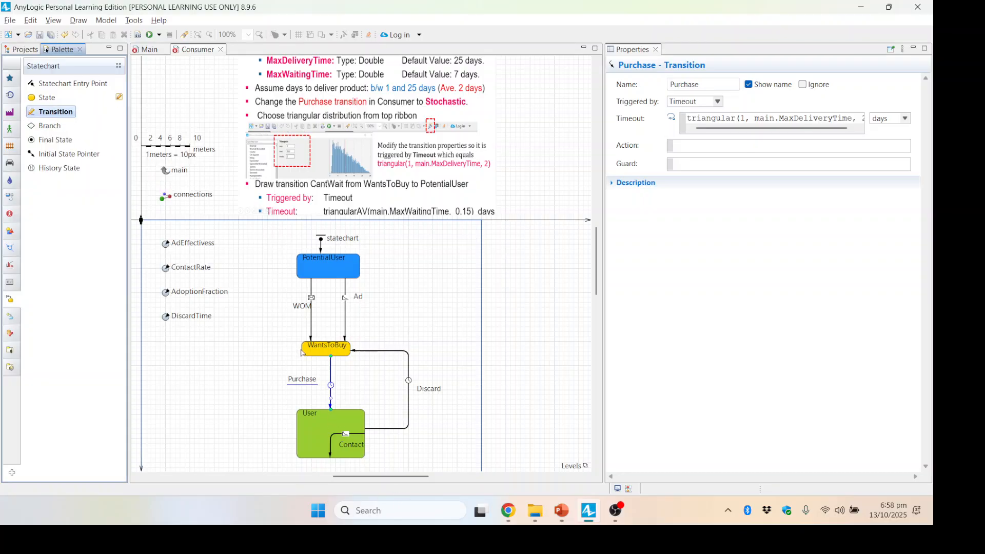
{"action": "left_click", "coordinate": [302, 352]}
{"action": "left_click", "coordinate": [253, 351]}
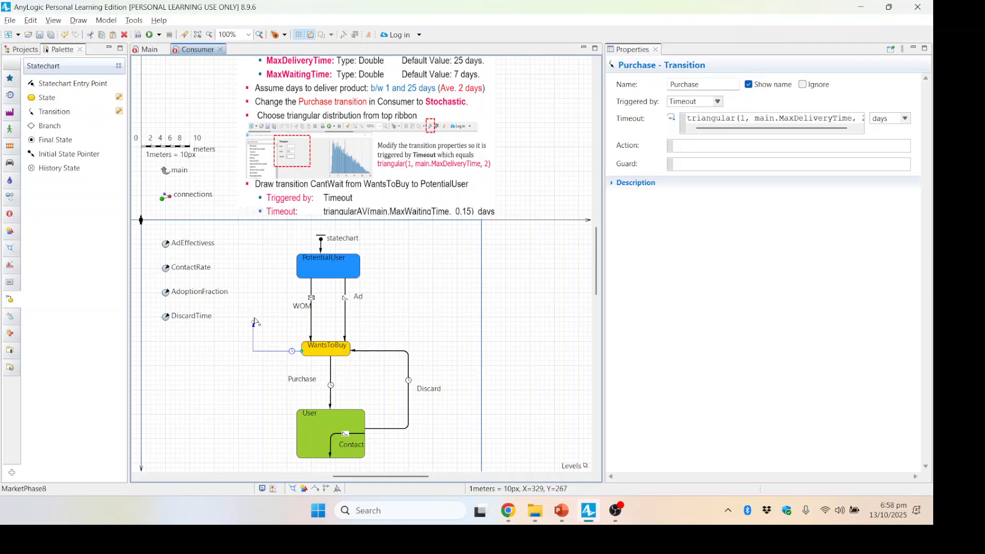
{"action": "left_click", "coordinate": [253, 269]}
{"action": "left_click", "coordinate": [298, 269]}
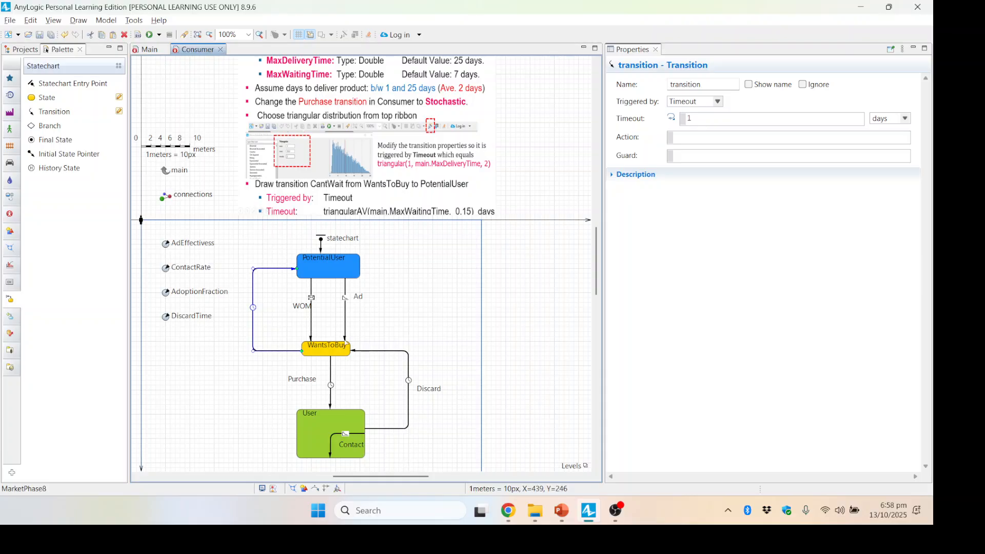
- Show the new transition's name and rename it CantWait
{"action": "left_click", "coordinate": [749, 84]}
{"action": "left_click_drag", "start_coordinate": [722, 84], "coordinate": [635, 85]}
{"action": "type", "text": "CantWait"}
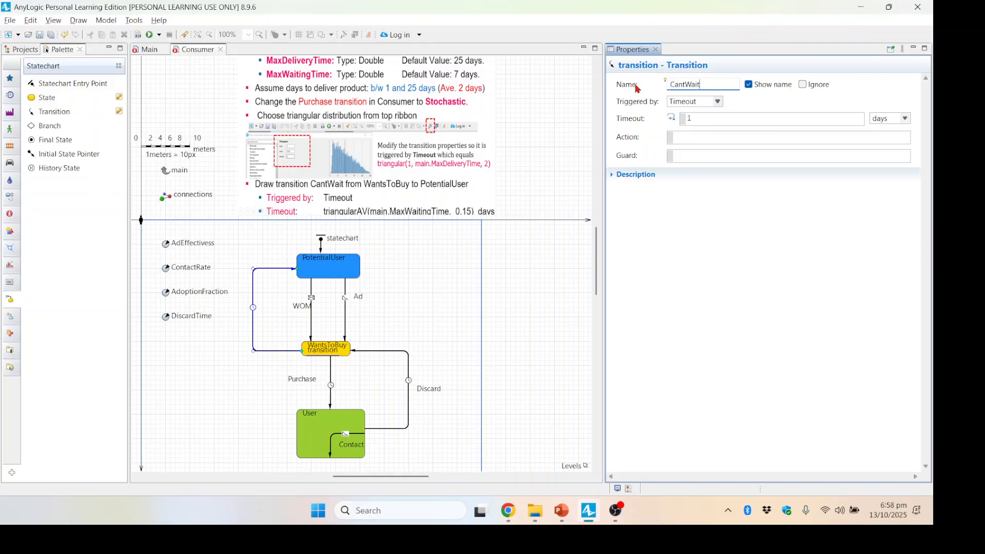
- Replace the CantWait timeout with a TriangularAV distribution with average 10 and variability 0.1
{"action": "left_click", "coordinate": [705, 117]}
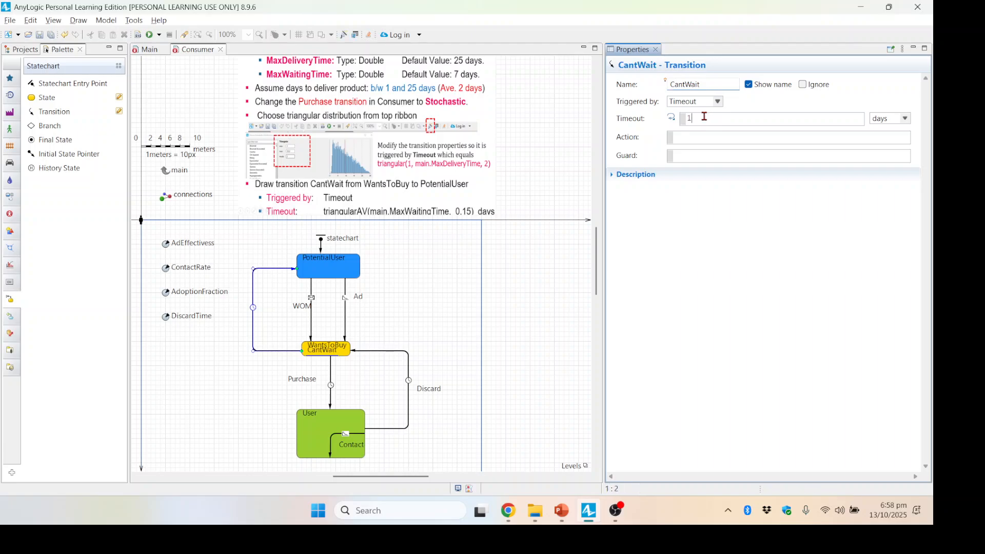
{"action": "key", "text": "BackSpace"}
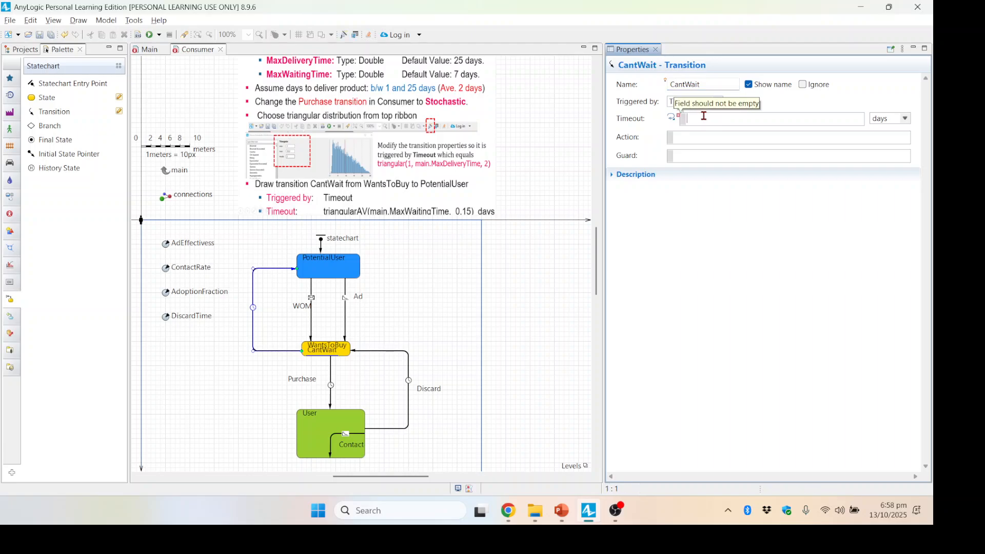
{"action": "left_click", "coordinate": [343, 36]}
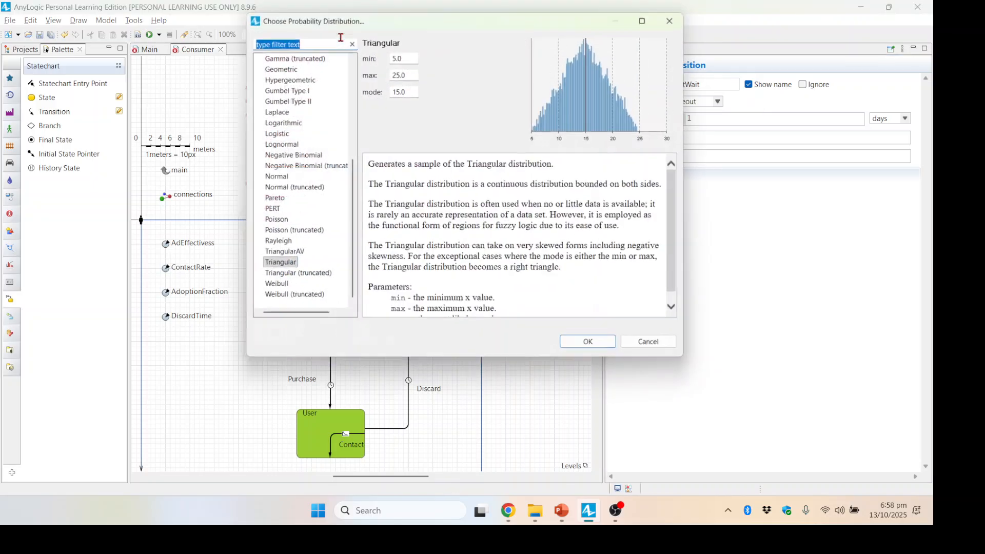
{"action": "left_click", "coordinate": [280, 255]}
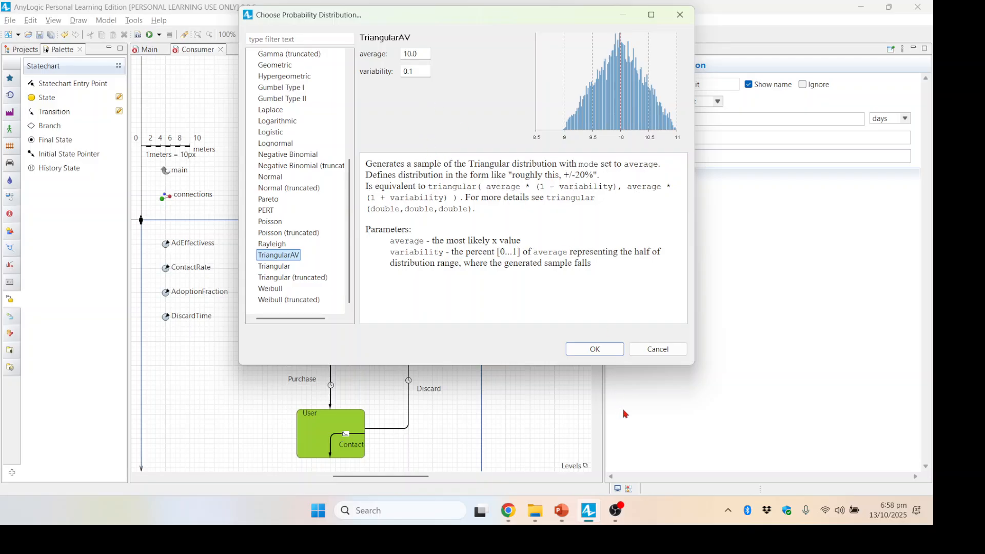
{"action": "left_click", "coordinate": [595, 350]}
- Set the triangularAV arguments in the CantWait timeout to main.MaxWaitingTime and 0.15, and build the model
{"action": "left_click", "coordinate": [760, 118]}
{"action": "key", "text": "shift+Left"}
{"action": "key", "text": "shift+Left"}
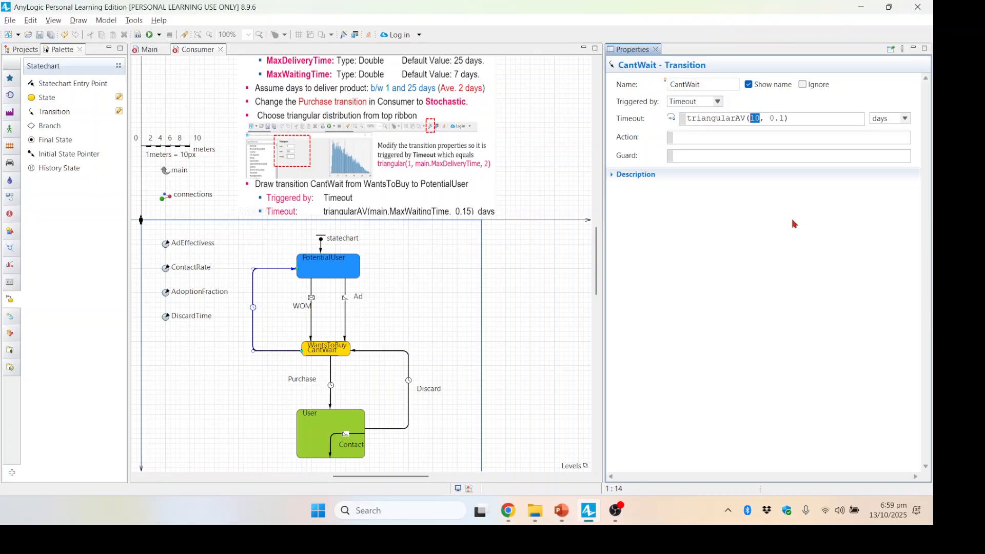
{"action": "type", "text": "main.MaxWaitin"}
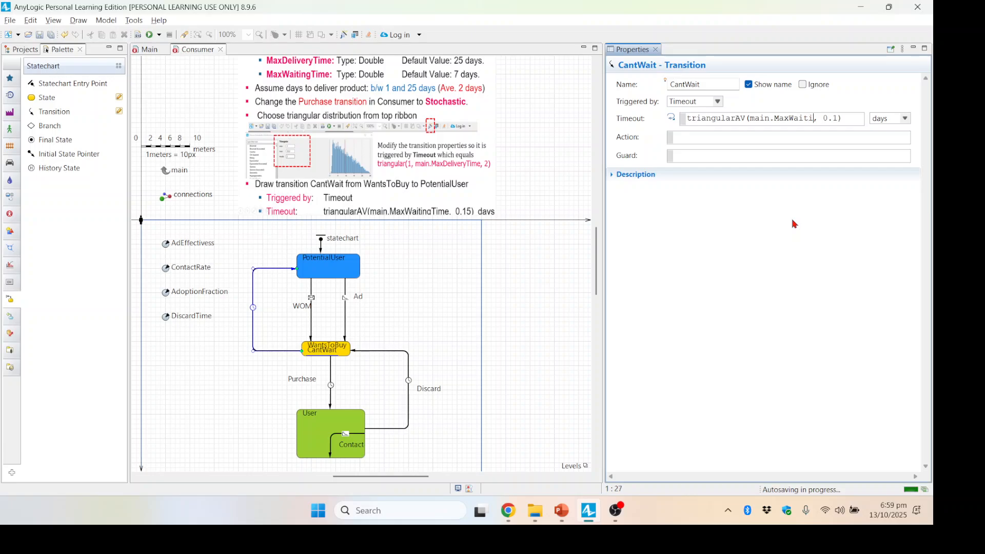
{"action": "type", "text": "gTime"}
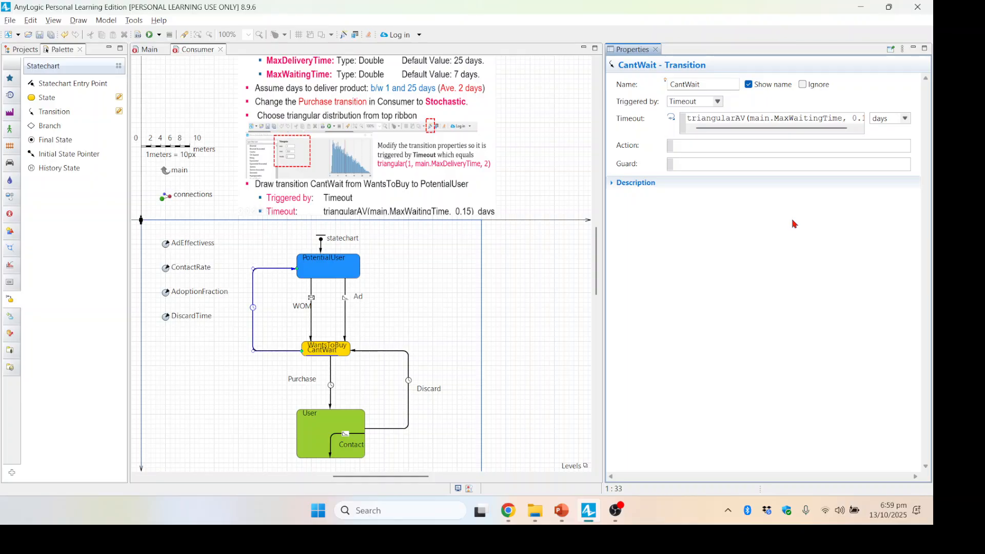
{"action": "key", "text": "Right"}
{"action": "key", "text": "Right"}
{"action": "type", "text": "5"}
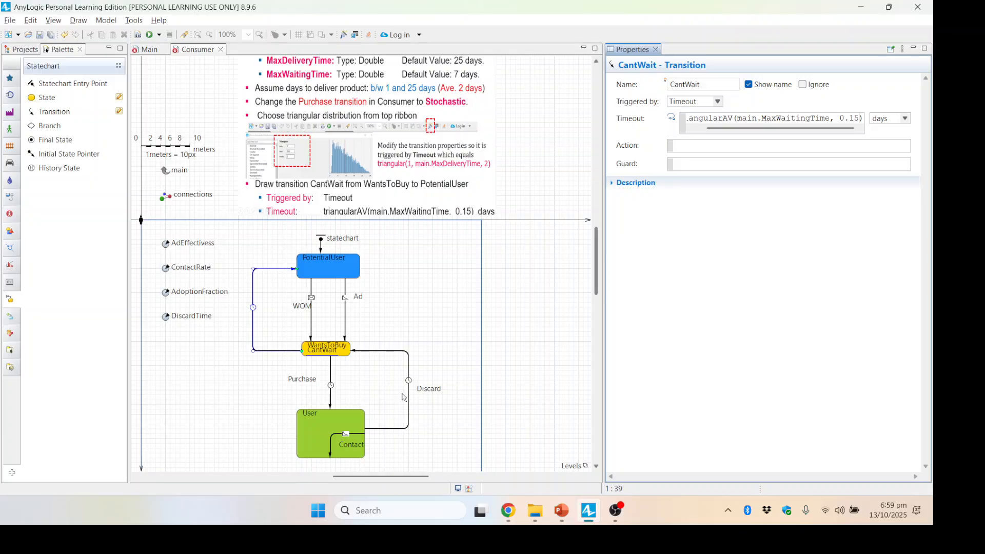
{"action": "key", "text": "F7"}
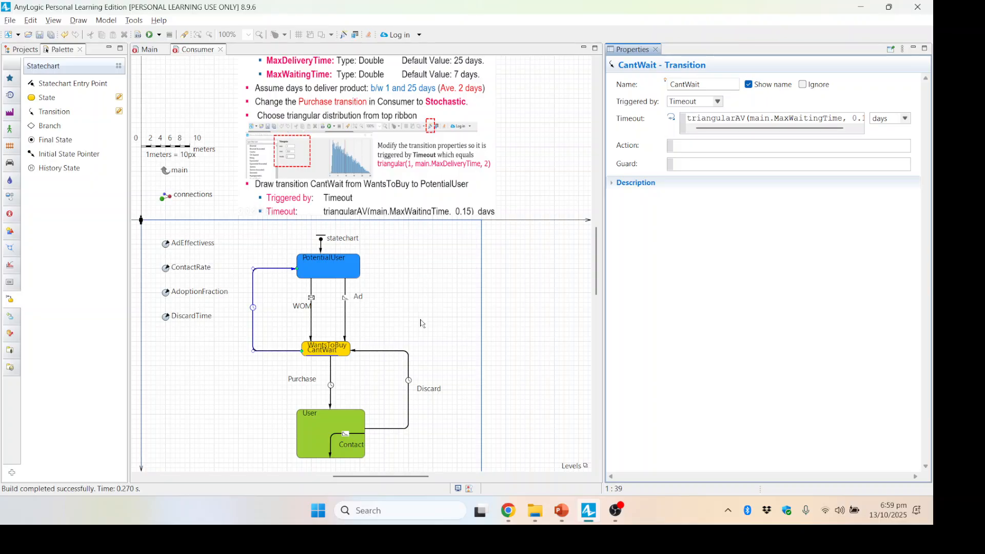
{"action": "scroll", "coordinate": [259, 336], "scroll_direction": "up", "scroll_amount": 1}
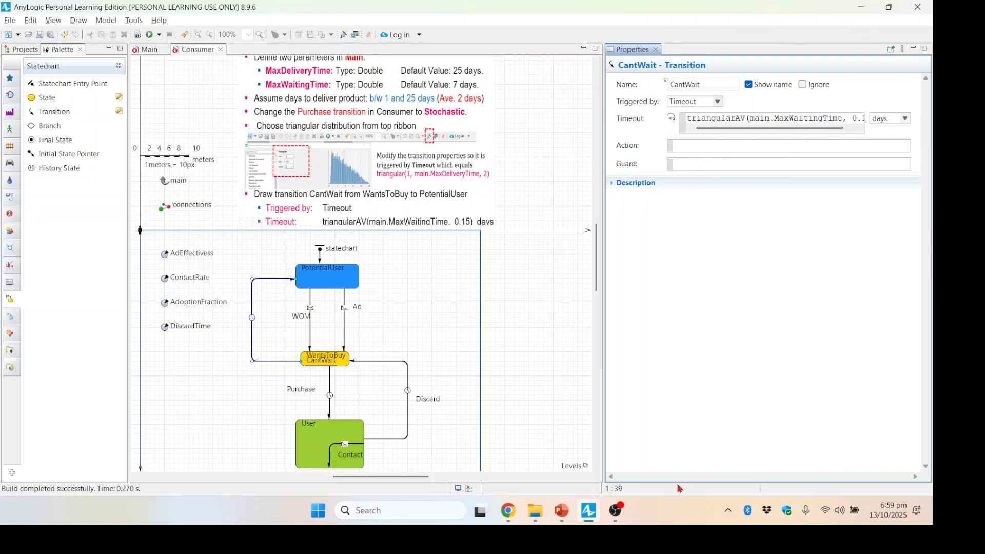
{"action": "mouse_move", "coordinate": [616, 511]}
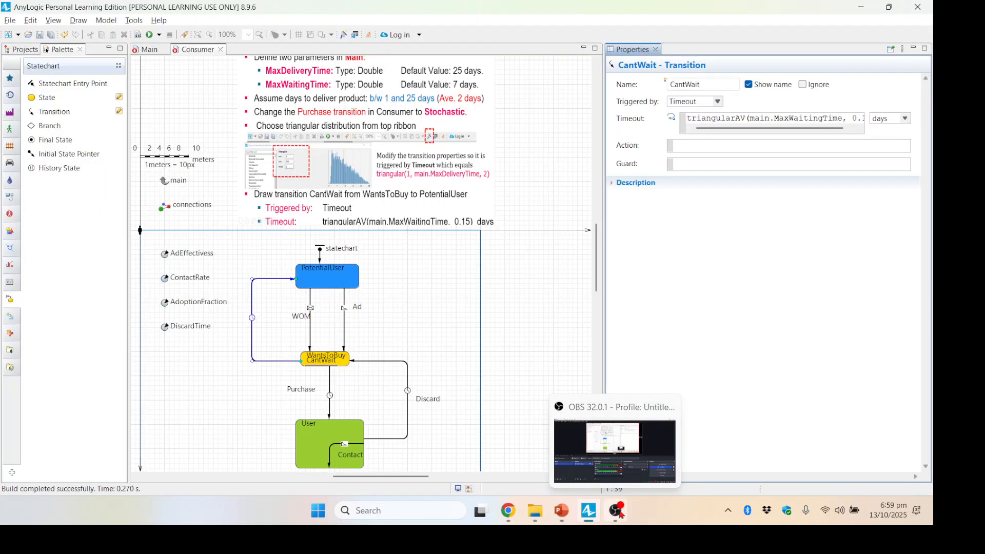
{"action": "left_click", "coordinate": [621, 511]}
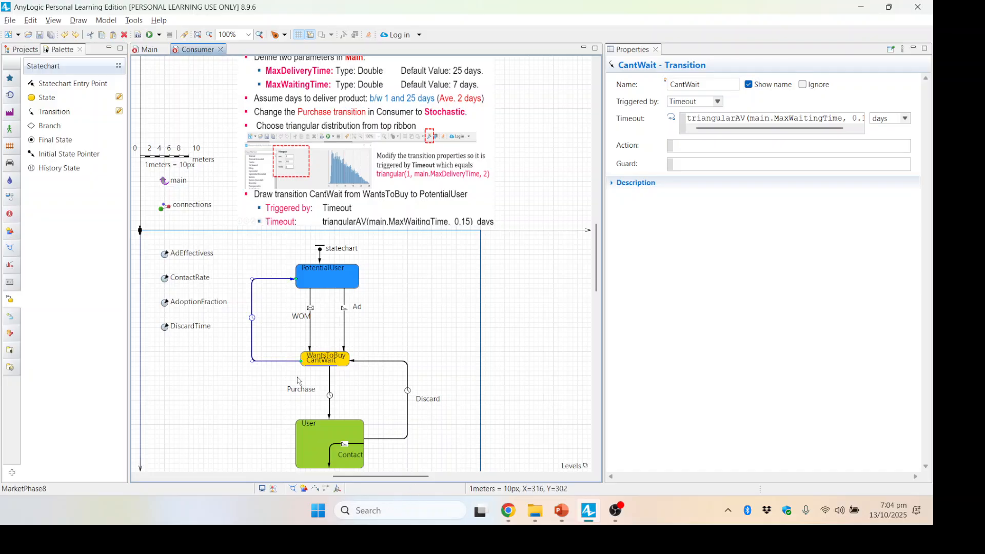
- Move the CantWait label off the WantsToBuy state to sit beside its own transition line
{"action": "left_click_drag", "start_coordinate": [334, 368], "coordinate": [288, 339]}
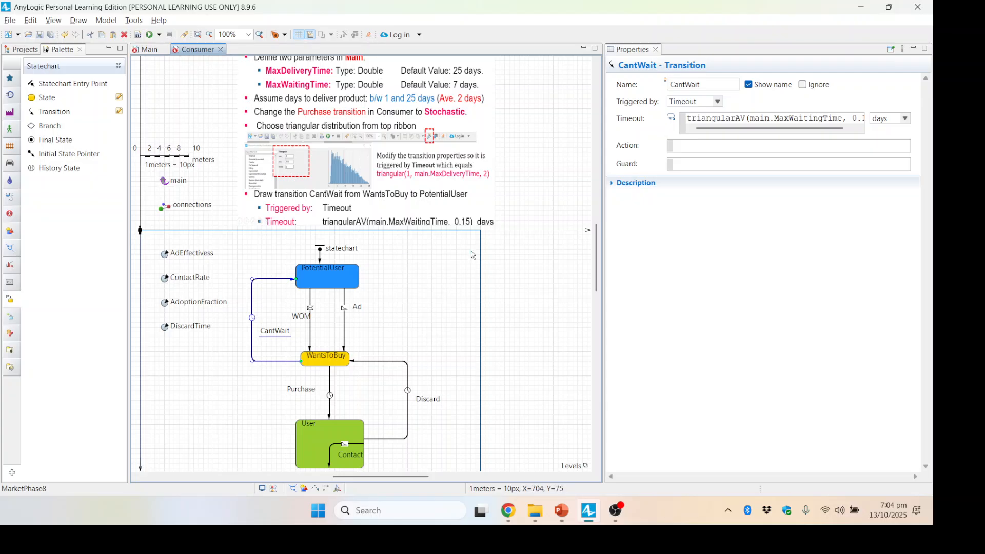
{"action": "left_click", "coordinate": [149, 50]}
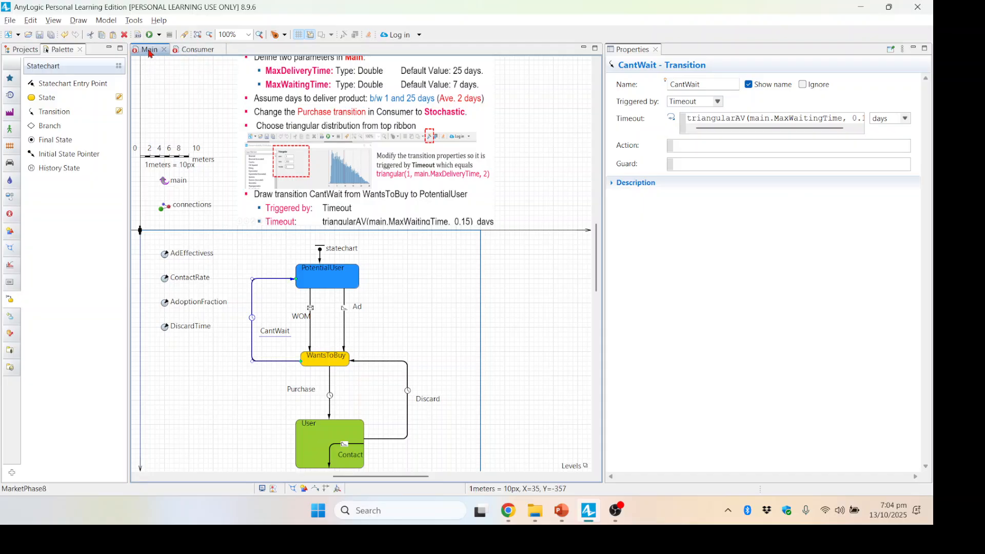
{"action": "left_click", "coordinate": [200, 49]}
{"action": "left_click", "coordinate": [410, 167]}
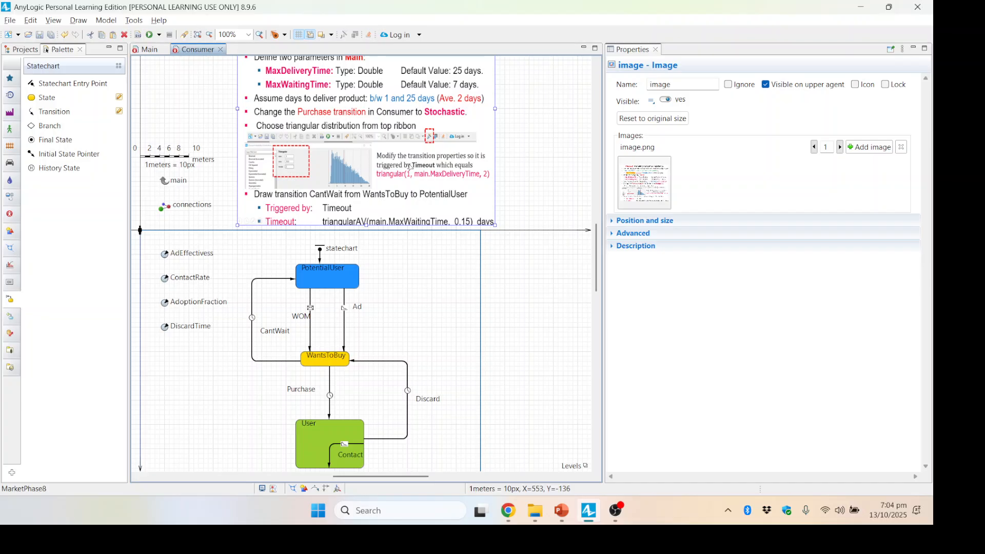
- In the Main diagram, move both Phase-8 instruction images to the left so the slider instructions come closer into view
{"action": "left_click", "coordinate": [147, 50]}
{"action": "mouse_move", "coordinate": [367, 480]}
{"action": "left_mouse_down"}
{"action": "mouse_move", "coordinate": [389, 481]}
{"action": "mouse_move", "coordinate": [372, 481]}
{"action": "left_mouse_up"}
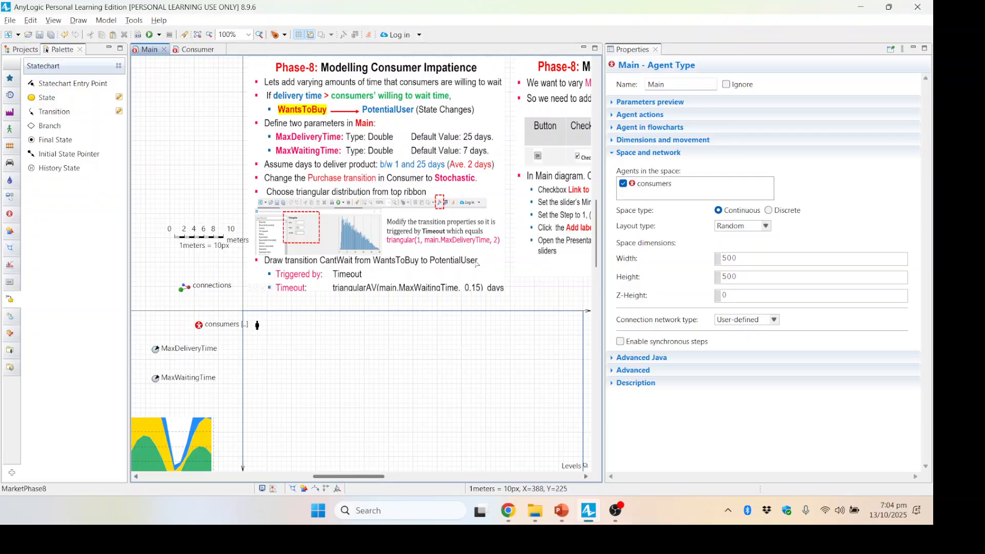
{"action": "left_click", "coordinate": [441, 208]}
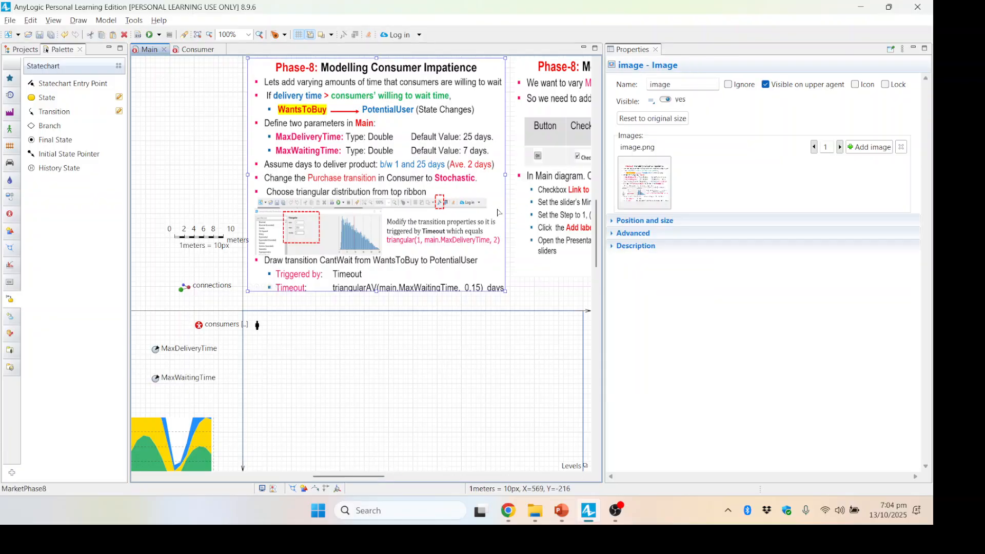
{"action": "left_click_drag", "start_coordinate": [416, 233], "coordinate": [308, 228]}
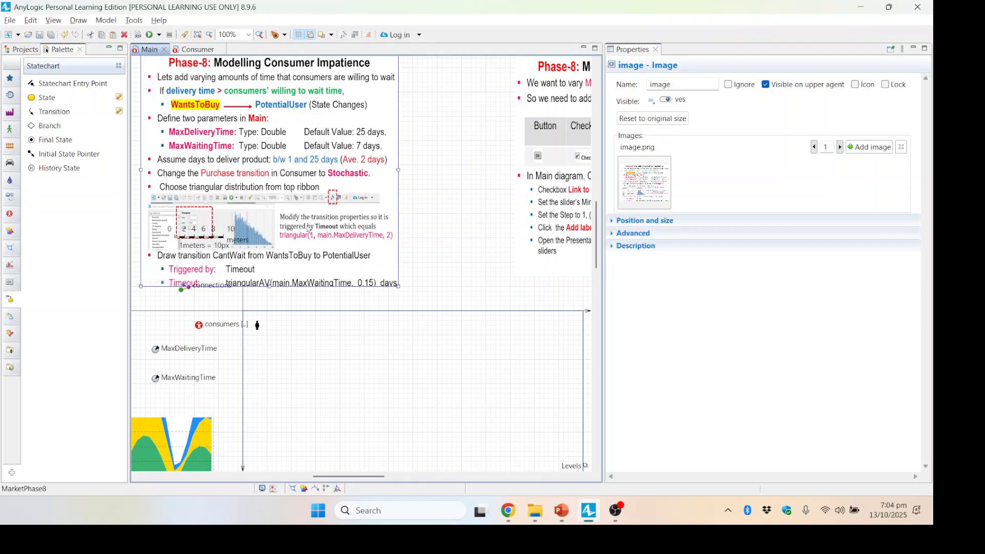
{"action": "left_click_drag", "start_coordinate": [549, 226], "coordinate": [458, 229]}
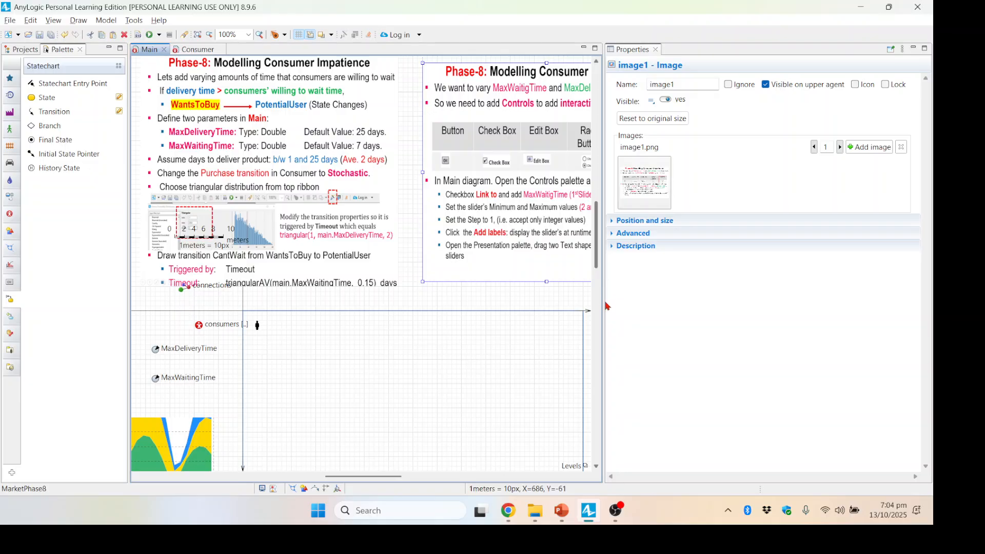
- Widen the Main diagram area to fit both instruction images and shift the slider instructions image slightly down
{"action": "left_click_drag", "start_coordinate": [605, 308], "coordinate": [744, 308]}
{"action": "left_click", "coordinate": [434, 341]}
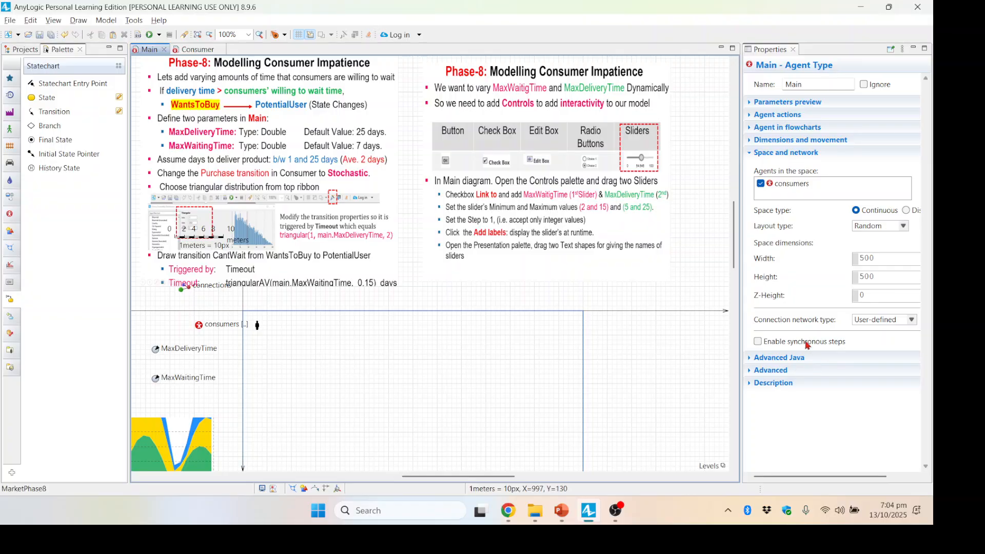
{"action": "left_click", "coordinate": [571, 231]}
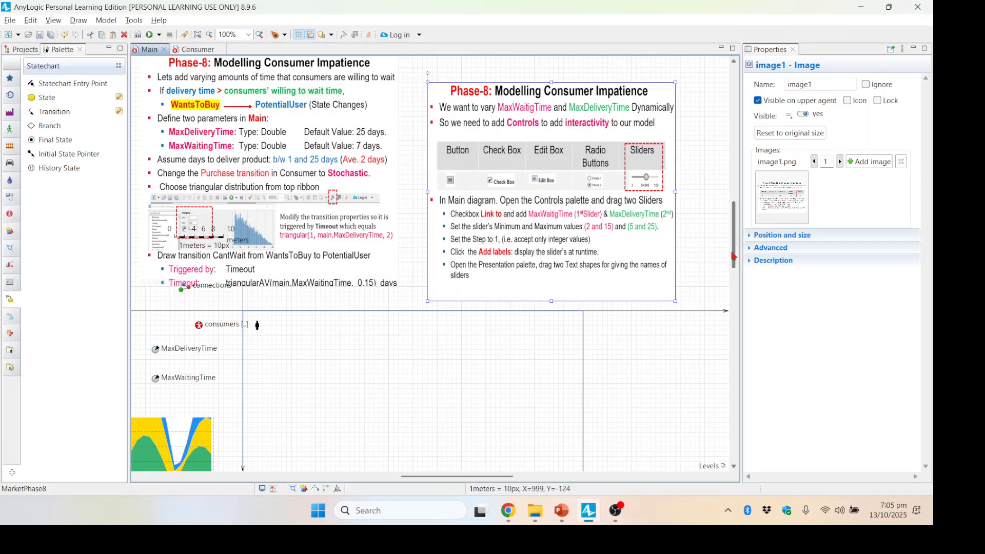
- Add a horizontal Slider control to the Main diagram, just to the right of the stack chart's lower edge
{"action": "mouse_move", "coordinate": [734, 261]}
{"action": "left_mouse_down"}
{"action": "mouse_move", "coordinate": [741, 284]}
{"action": "mouse_move", "coordinate": [737, 273]}
{"action": "left_mouse_up"}
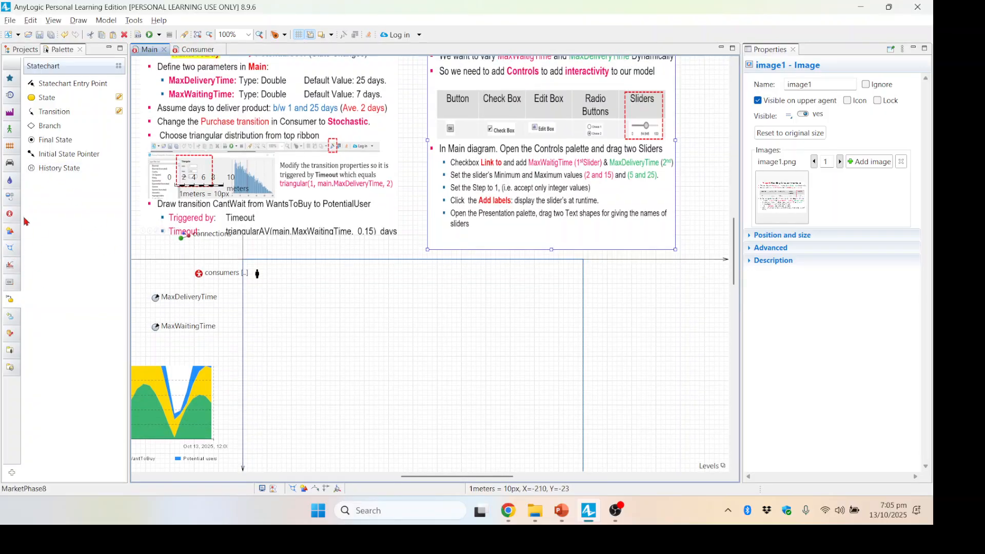
{"action": "left_click", "coordinate": [9, 281]}
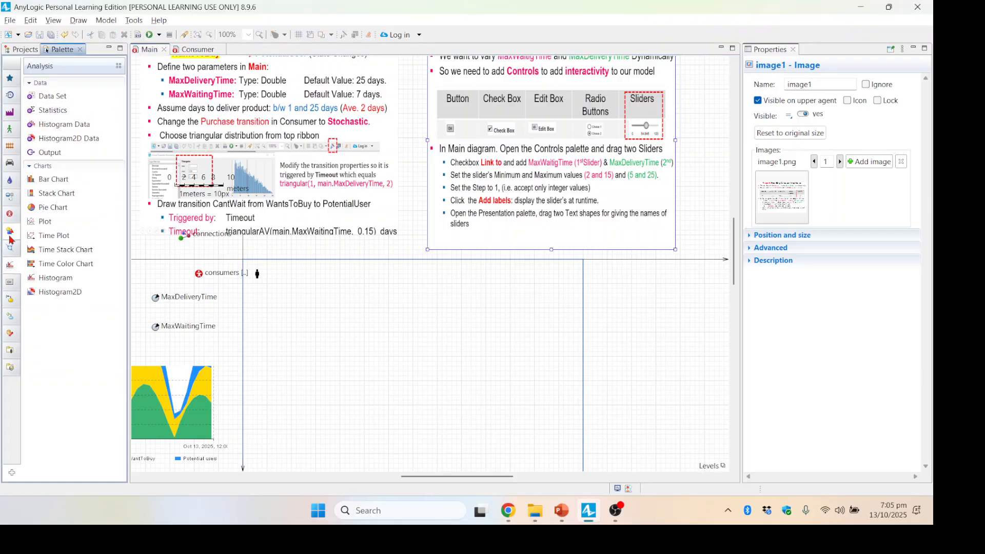
{"action": "mouse_move", "coordinate": [10, 266]}
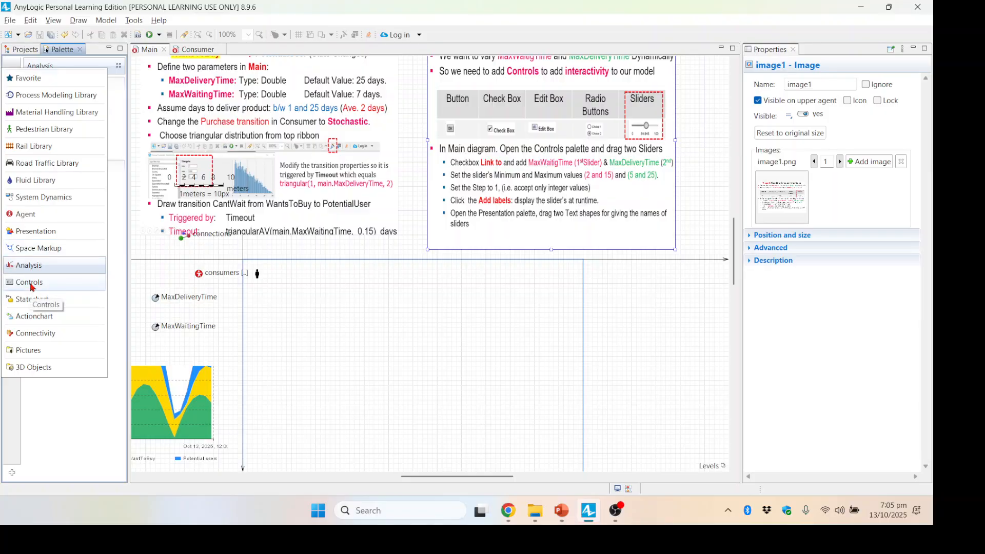
{"action": "left_click", "coordinate": [31, 284]}
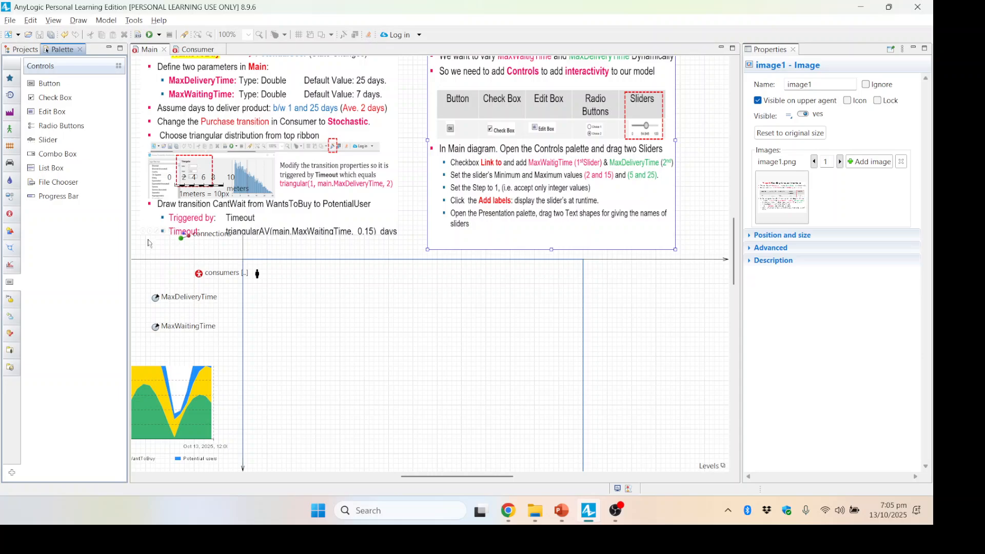
{"action": "left_click_drag", "start_coordinate": [47, 140], "coordinate": [262, 442]}
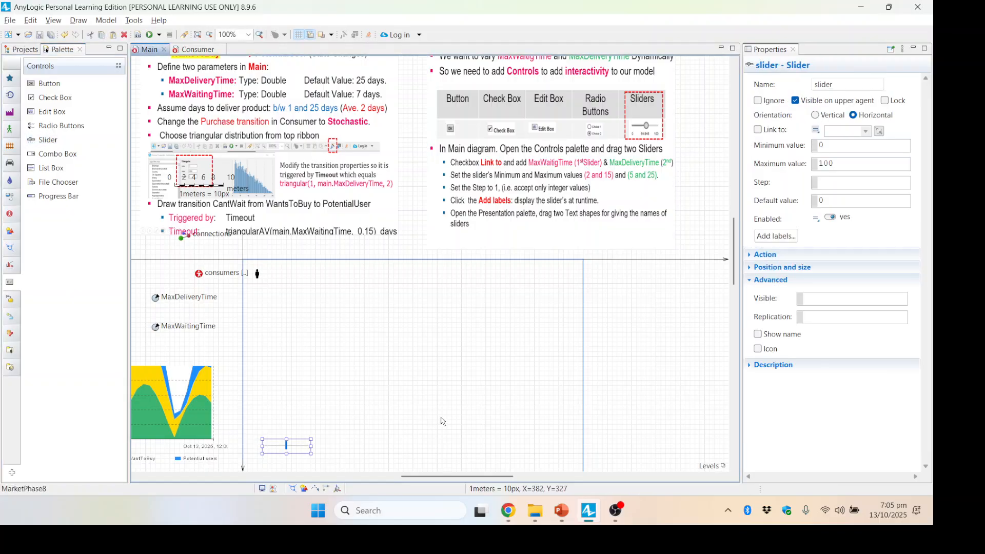
{"action": "scroll", "coordinate": [735, 266], "scroll_direction": "down", "scroll_amount": 3}
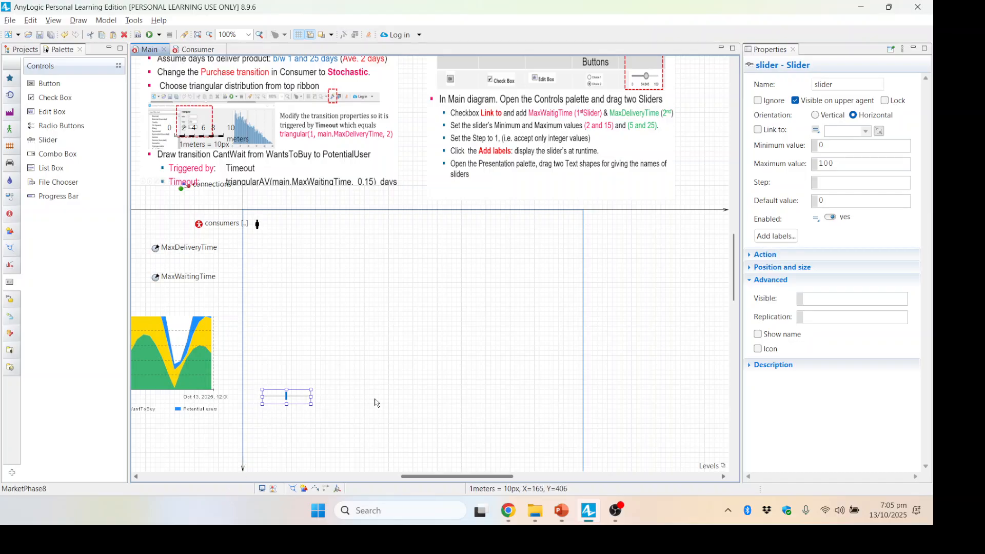
{"action": "scroll", "coordinate": [368, 403], "scroll_direction": "down", "scroll_amount": 10}
{"action": "scroll", "coordinate": [385, 398], "scroll_direction": "up", "scroll_amount": 10}
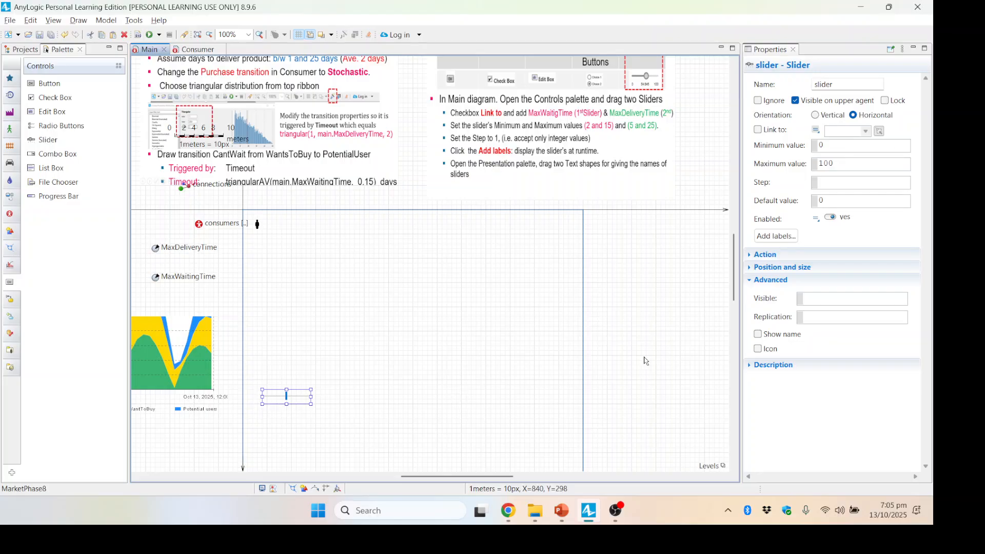
- Try to rename the slider as MaxWaitingTime
{"action": "left_click", "coordinate": [280, 402]}
{"action": "left_click_drag", "start_coordinate": [841, 84], "coordinate": [789, 89]}
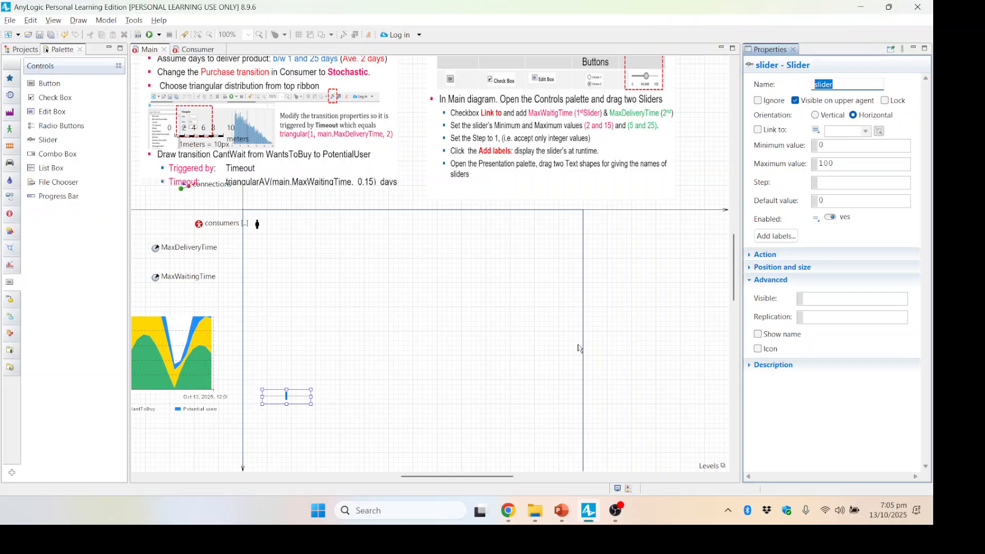
{"action": "type", "text": "MaxWaitingTime"}
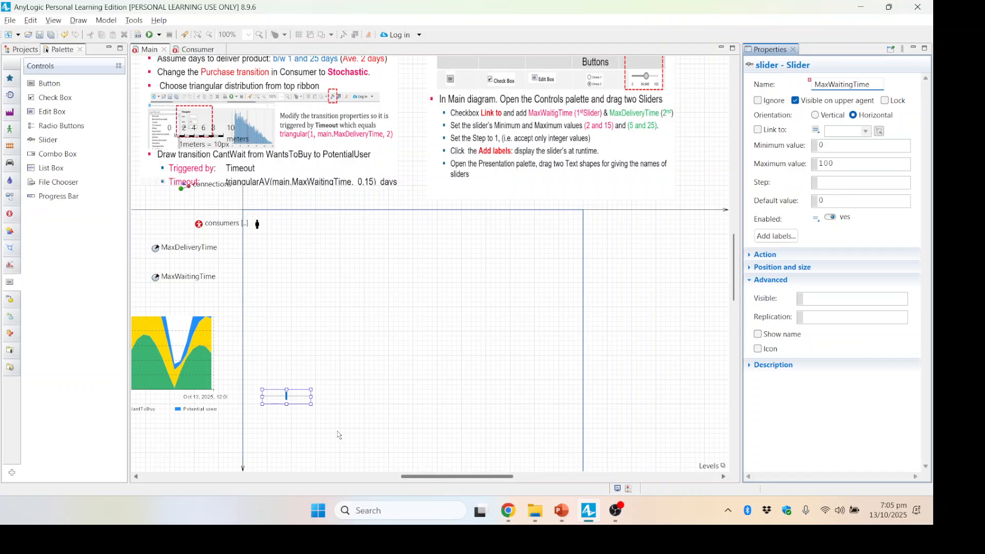
{"action": "left_click", "coordinate": [286, 396]}
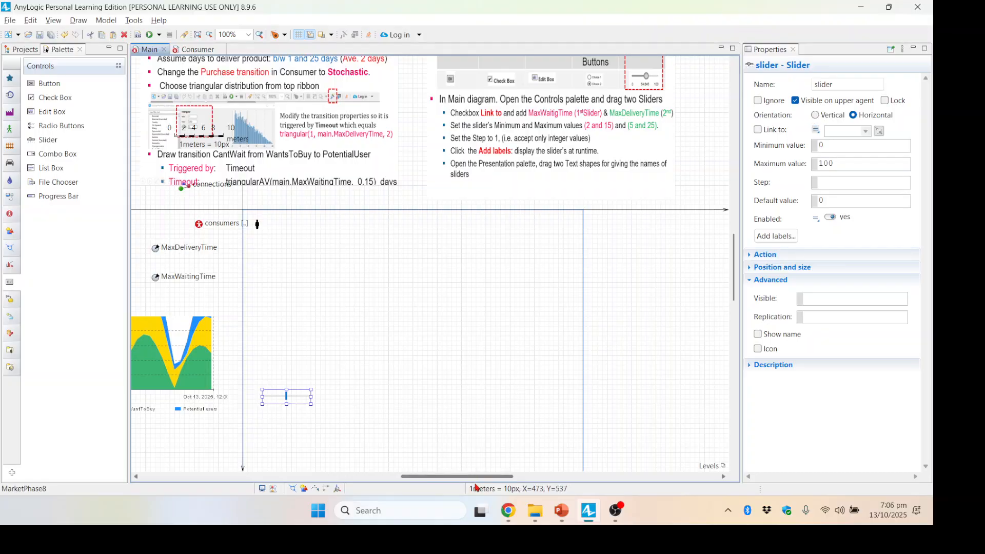
- Add a second horizontal Slider to the Main diagram, level with the first slider and to its right
{"action": "left_click_drag", "start_coordinate": [480, 481], "coordinate": [485, 481]}
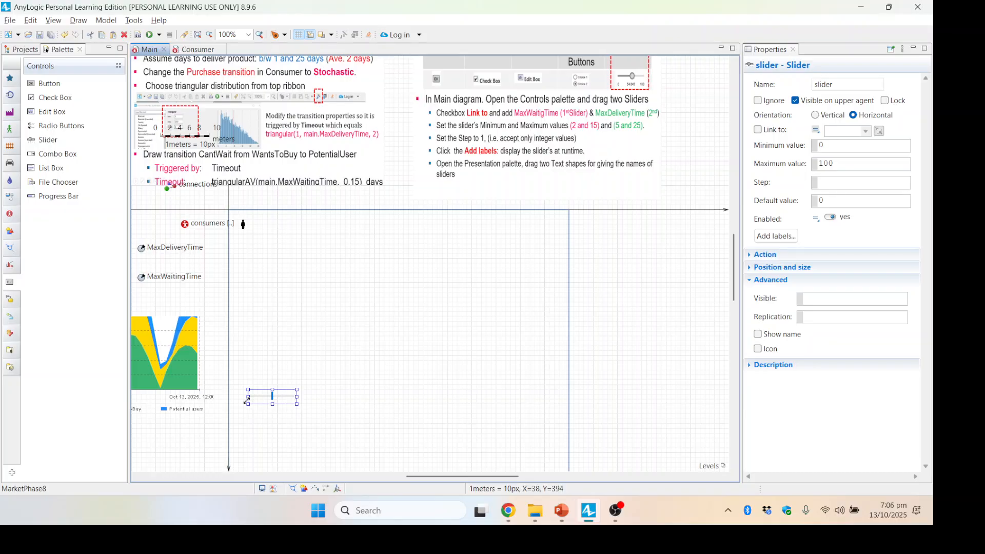
{"action": "left_click_drag", "start_coordinate": [48, 139], "coordinate": [343, 391]}
{"action": "left_click", "coordinate": [482, 404]}
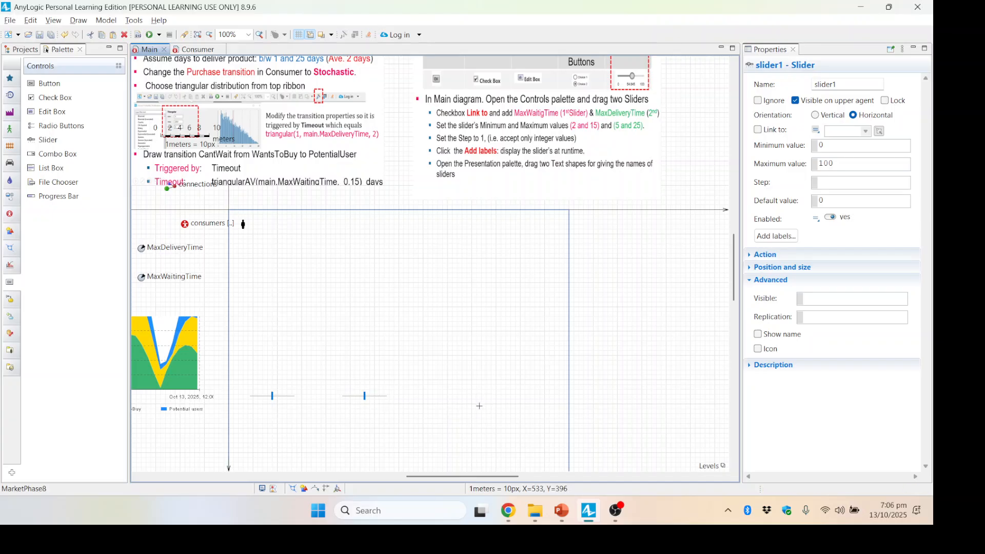
- Link the first slider to the MaxWaitingTime parameter
{"action": "left_click", "coordinate": [259, 400]}
{"action": "left_click", "coordinate": [758, 130]}
{"action": "left_click", "coordinate": [866, 132]}
{"action": "left_click", "coordinate": [867, 155]}
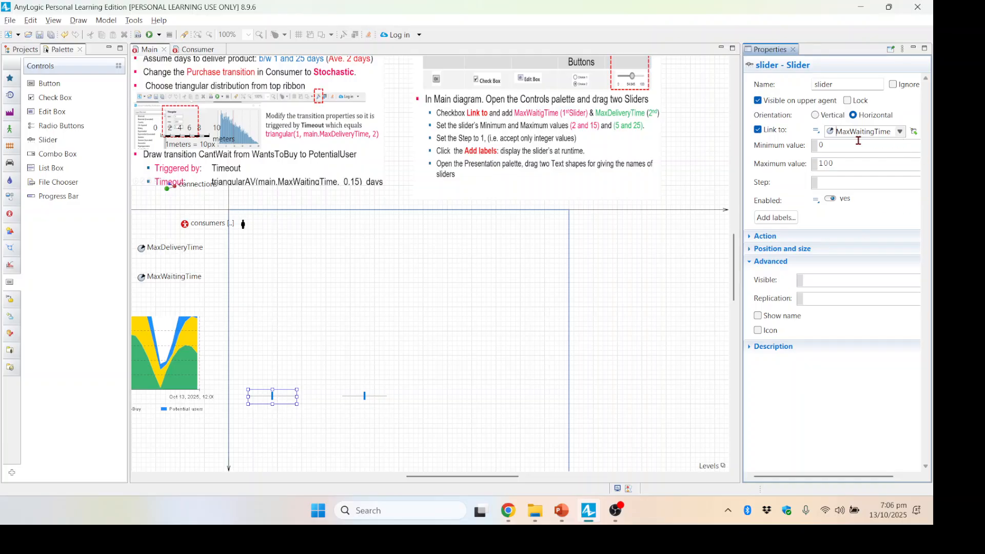
- Set the first slider's minimum to 2, maximum to 15 and step to 1, and add its min, value and max labels
{"action": "left_click", "coordinate": [824, 146]}
{"action": "left_click_drag", "start_coordinate": [824, 146], "coordinate": [820, 147]}
{"action": "type", "text": "2"}
{"action": "left_click_drag", "start_coordinate": [841, 164], "coordinate": [811, 165]}
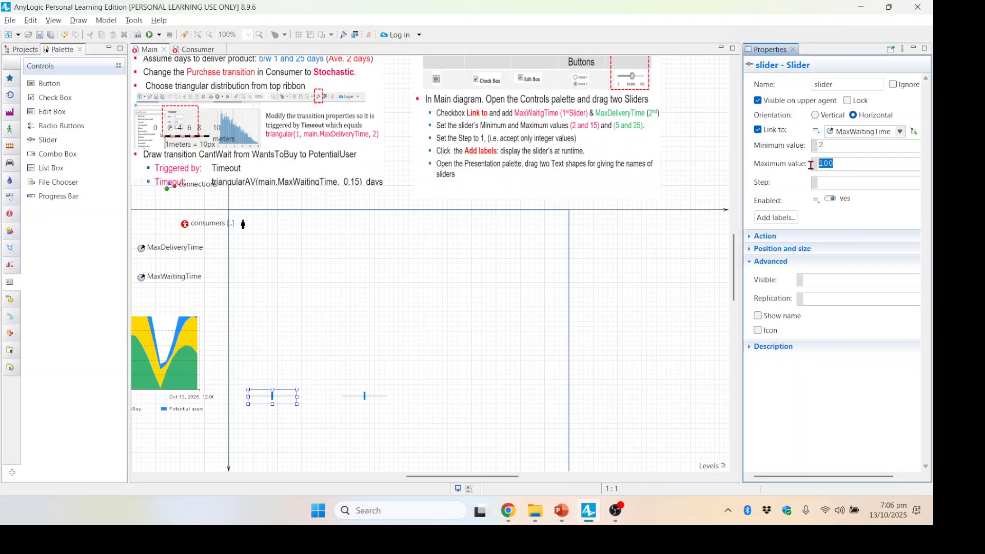
{"action": "type", "text": "15"}
{"action": "left_click", "coordinate": [846, 179]}
{"action": "left_click", "coordinate": [795, 219]}
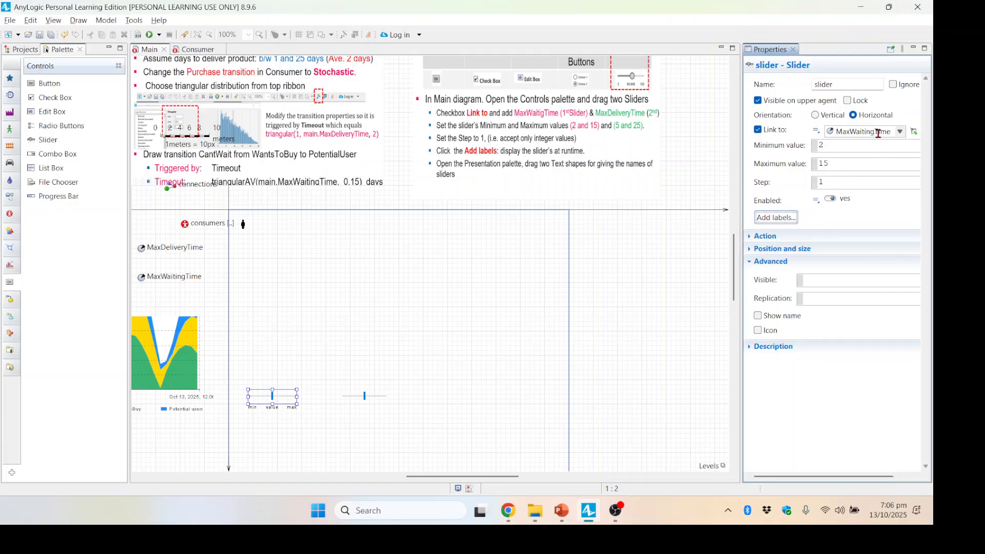
- Link the second slider to the MaxDeliveryTime parameter
{"action": "left_click", "coordinate": [360, 398]}
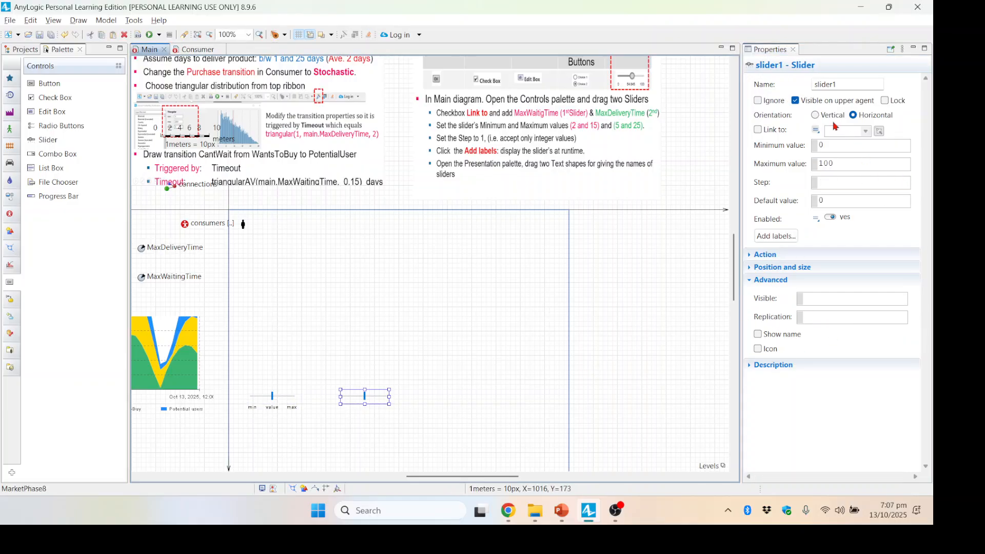
{"action": "left_click", "coordinate": [759, 131]}
{"action": "left_click", "coordinate": [867, 131]}
{"action": "left_click", "coordinate": [866, 144]}
- Set the second slider's range from 5 to 25 and add its min, value and max labels
{"action": "left_click_drag", "start_coordinate": [826, 146], "coordinate": [804, 149]}
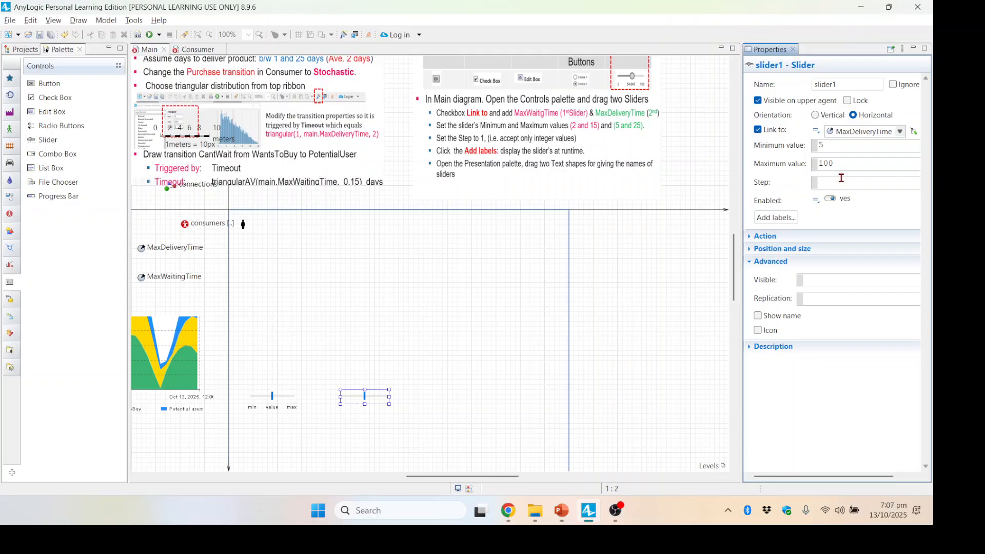
{"action": "left_click_drag", "start_coordinate": [851, 164], "coordinate": [818, 171]}
{"action": "type", "text": "25"}
{"action": "left_click", "coordinate": [777, 219]}
{"action": "left_click", "coordinate": [398, 417]}
{"action": "left_click", "coordinate": [273, 397]}
{"action": "left_click", "coordinate": [364, 396]}
{"action": "left_click", "coordinate": [289, 416]}
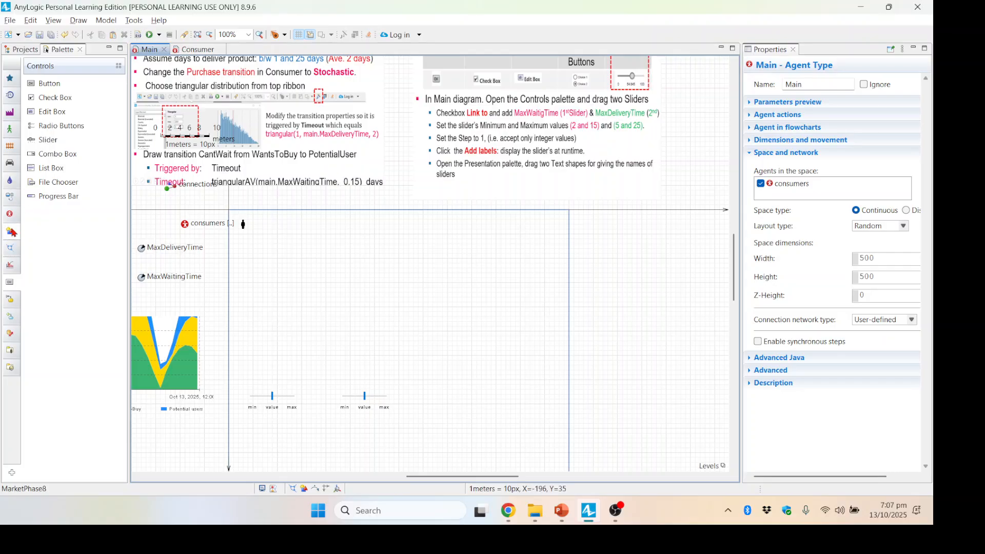
- Add a Text shape reading "Max Wait Time" below the first slider
{"action": "left_click", "coordinate": [12, 232]}
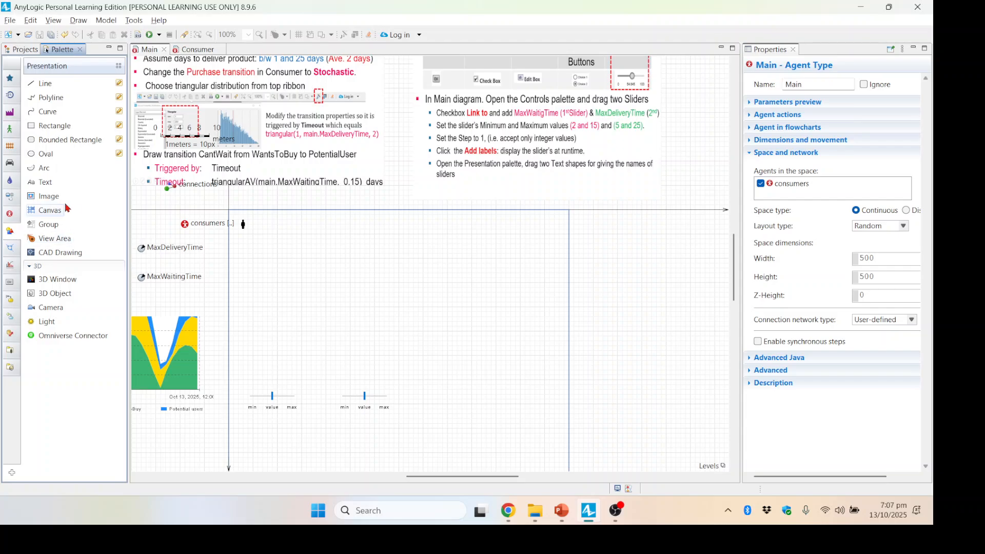
{"action": "left_click_drag", "start_coordinate": [44, 188], "coordinate": [263, 429]}
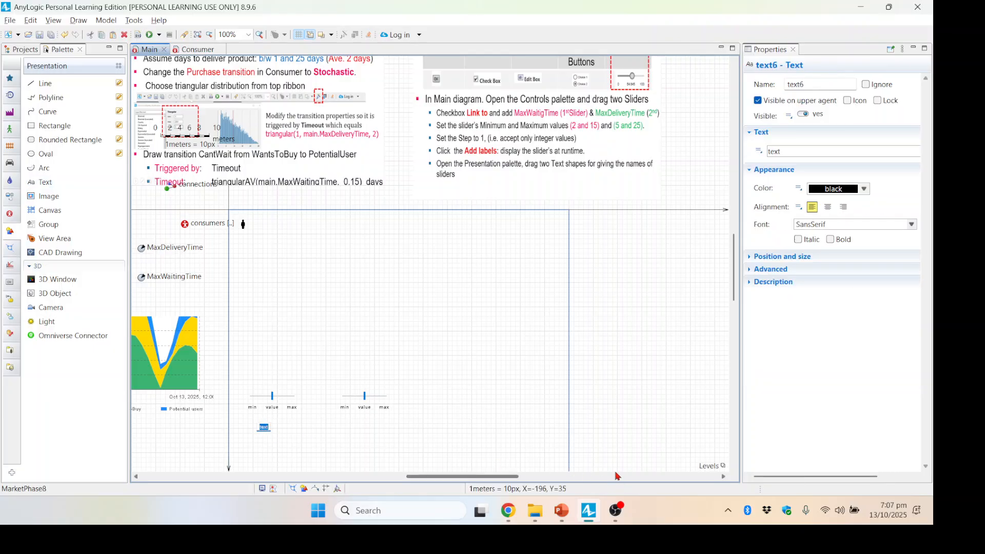
{"action": "type", "text": "Max Wait Tim"}
{"action": "left_click", "coordinate": [300, 431]}
- Look through the Max Wait Time label's colour, font, position, advanced and description properties for a text size setting
{"action": "double_click", "coordinate": [271, 428]}
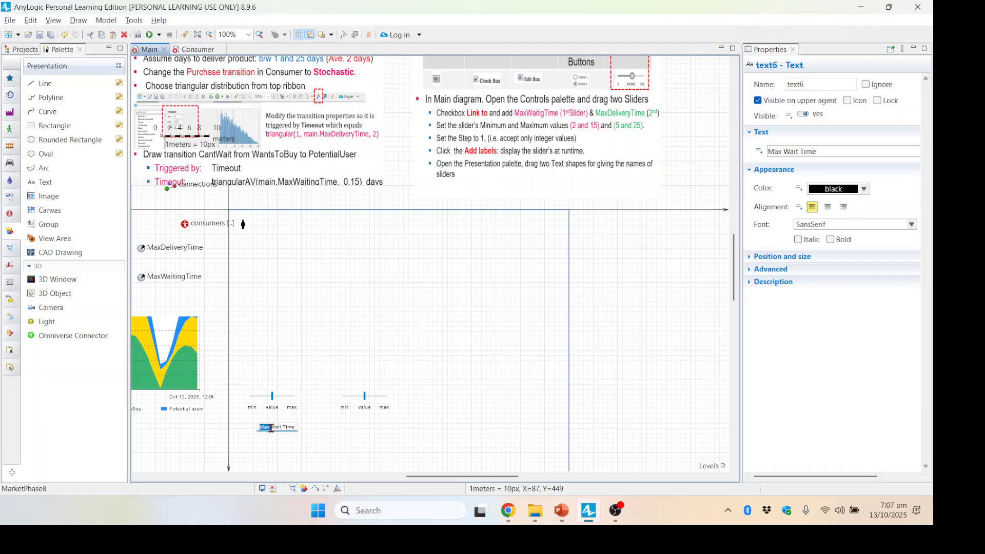
{"action": "left_click_drag", "start_coordinate": [295, 428], "coordinate": [261, 425]}
{"action": "left_click", "coordinate": [789, 258]}
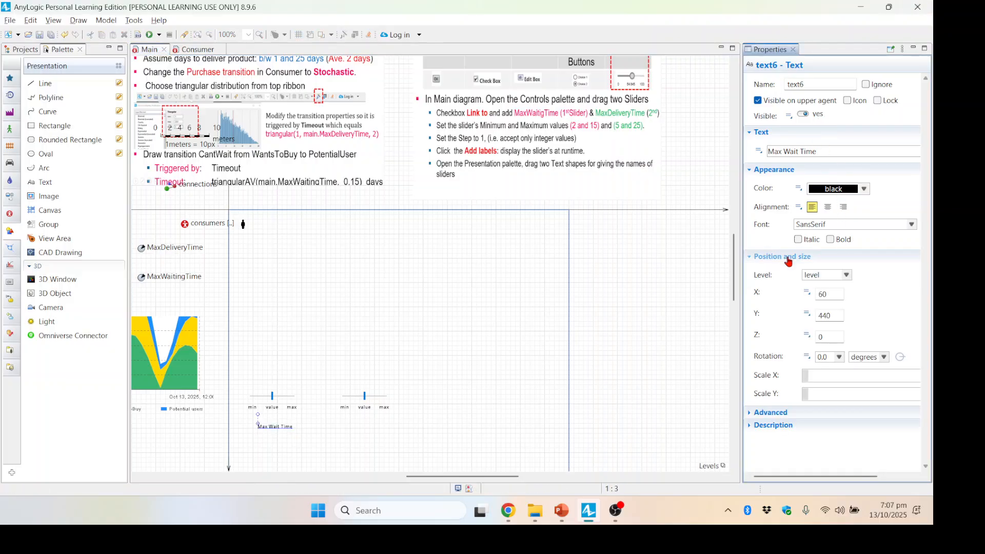
{"action": "left_click", "coordinate": [789, 257]}
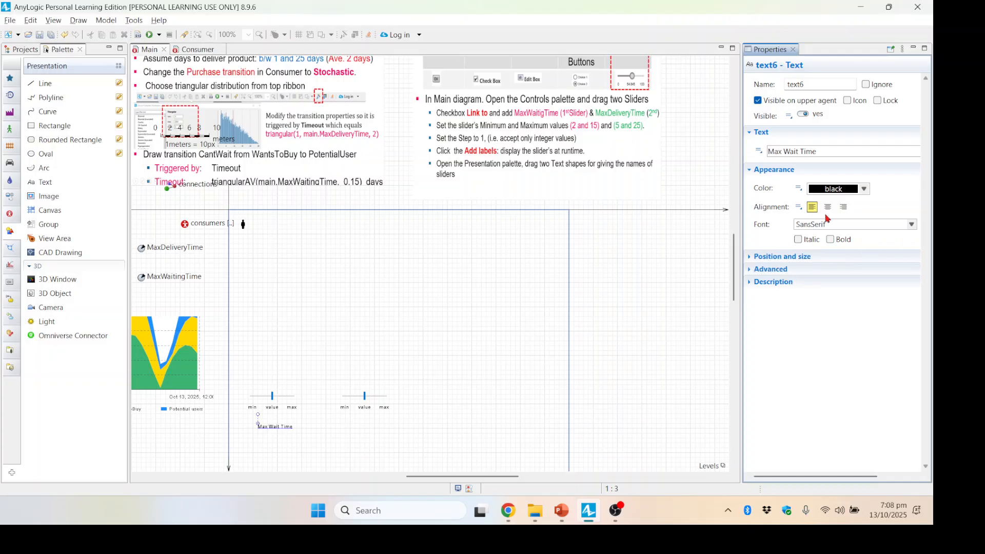
{"action": "left_click", "coordinate": [864, 190]}
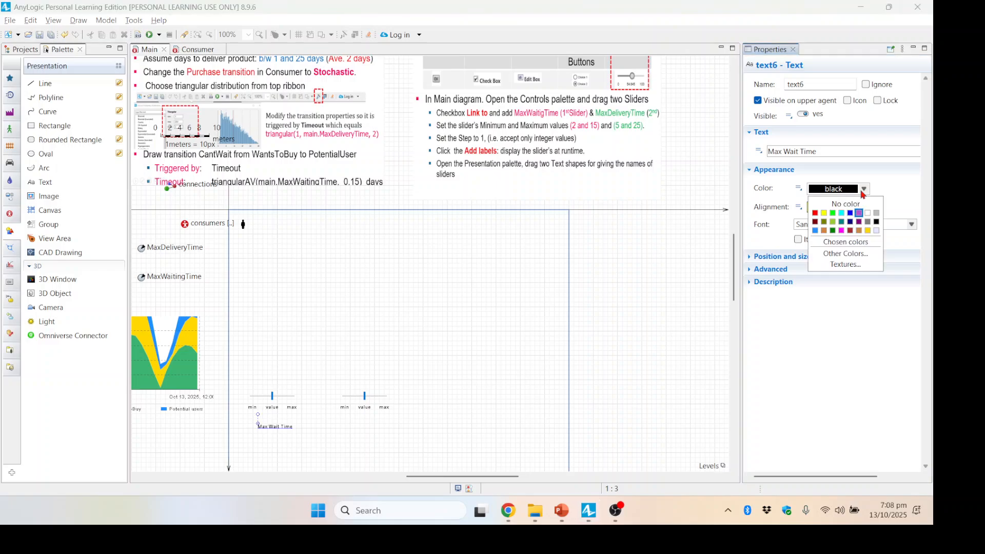
{"action": "left_click", "coordinate": [781, 186]}
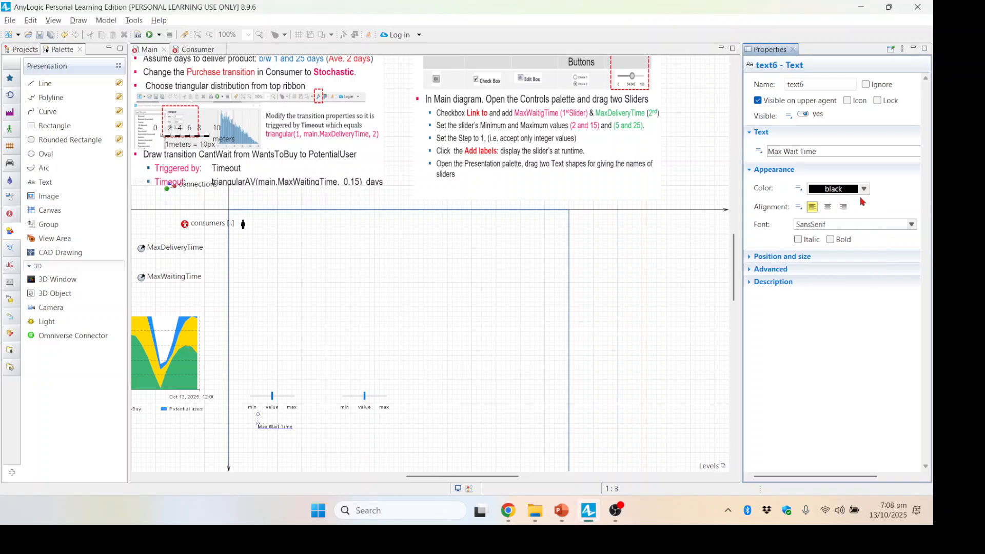
{"action": "left_click", "coordinate": [913, 226]}
{"action": "left_click", "coordinate": [913, 224]}
{"action": "left_click", "coordinate": [780, 257]}
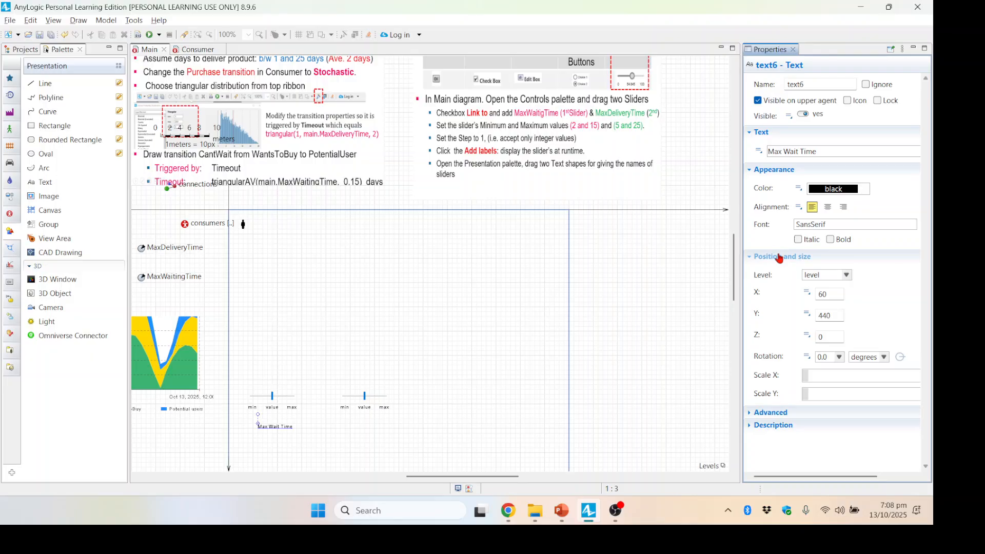
{"action": "left_click", "coordinate": [780, 257]}
{"action": "left_click", "coordinate": [775, 270]}
{"action": "left_click", "coordinate": [775, 271]}
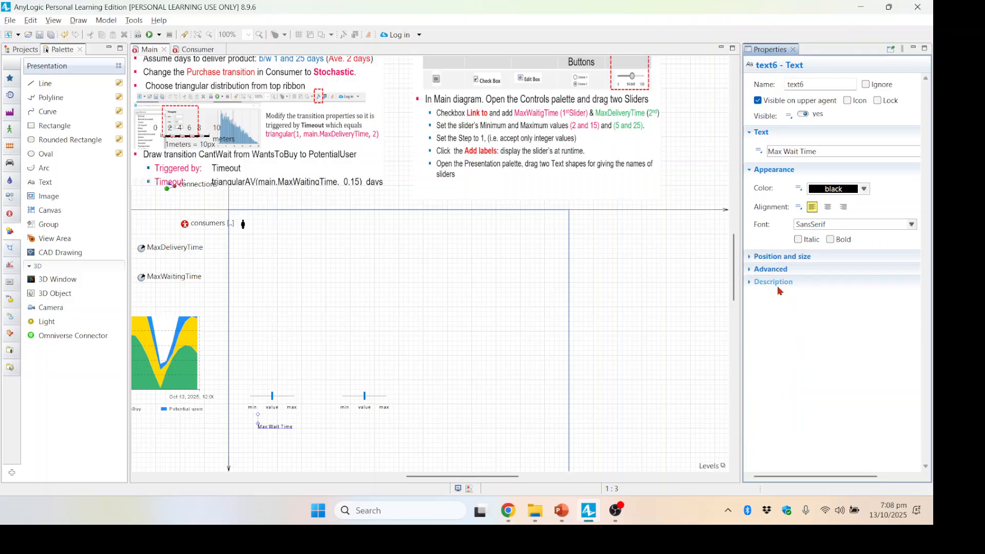
{"action": "left_click", "coordinate": [786, 282]}
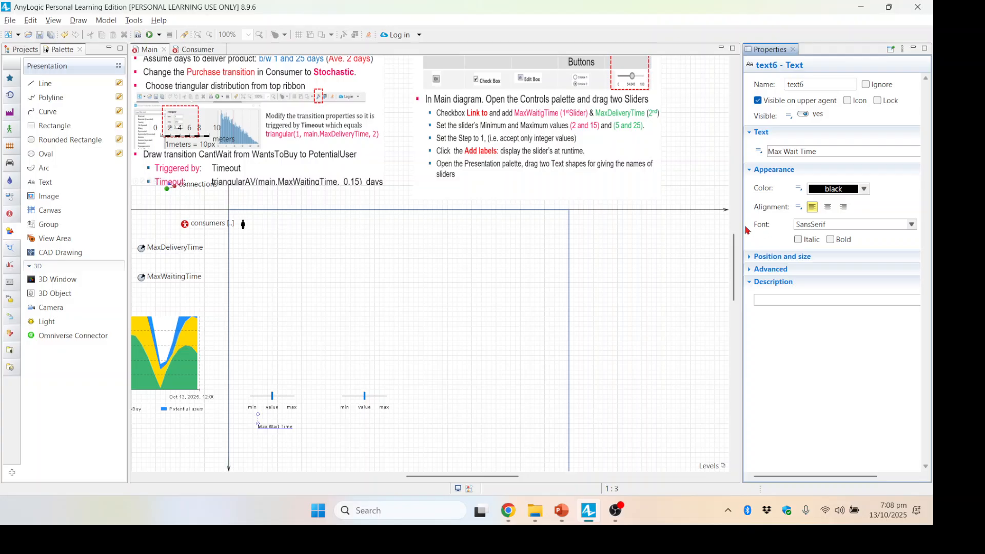
- Widen the properties area to reach the font size and set the Max Wait Time label to 14 pt
{"action": "left_click_drag", "start_coordinate": [742, 226], "coordinate": [681, 242]}
{"action": "left_click_drag", "start_coordinate": [681, 242], "coordinate": [685, 243]}
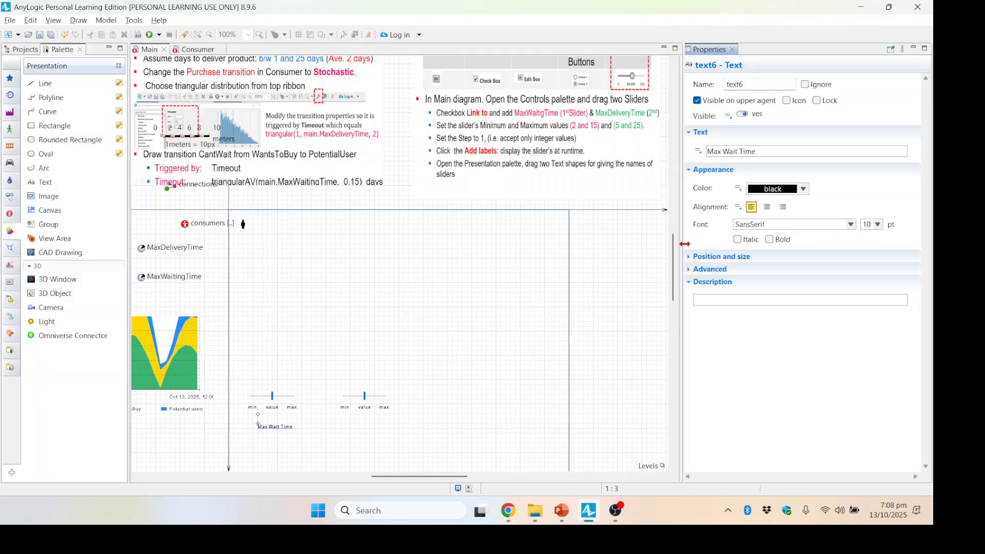
{"action": "left_click", "coordinate": [882, 225]}
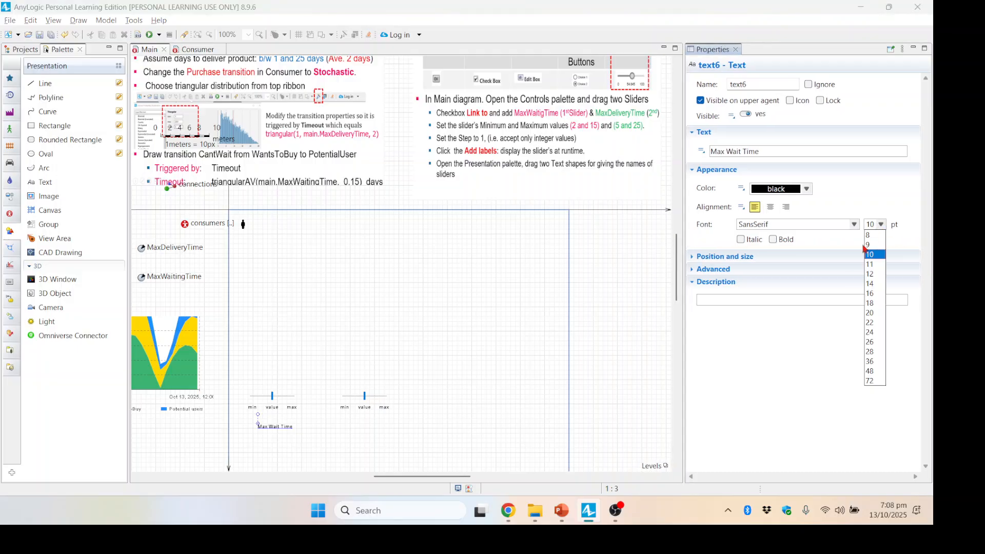
{"action": "left_click", "coordinate": [871, 284]}
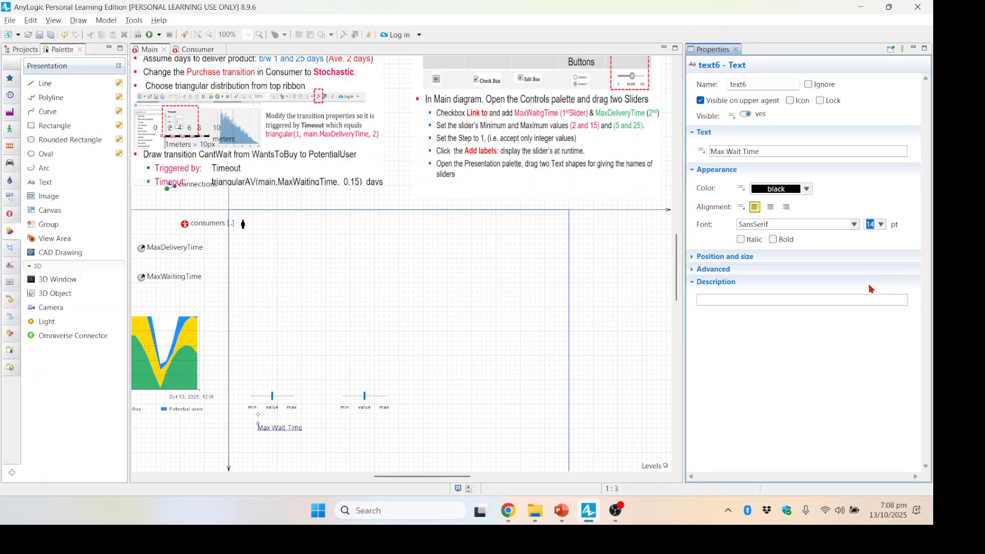
- Move the Max Wait Time label up so it sits directly beneath the first slider's min, value and max labels
{"action": "left_click", "coordinate": [350, 442]}
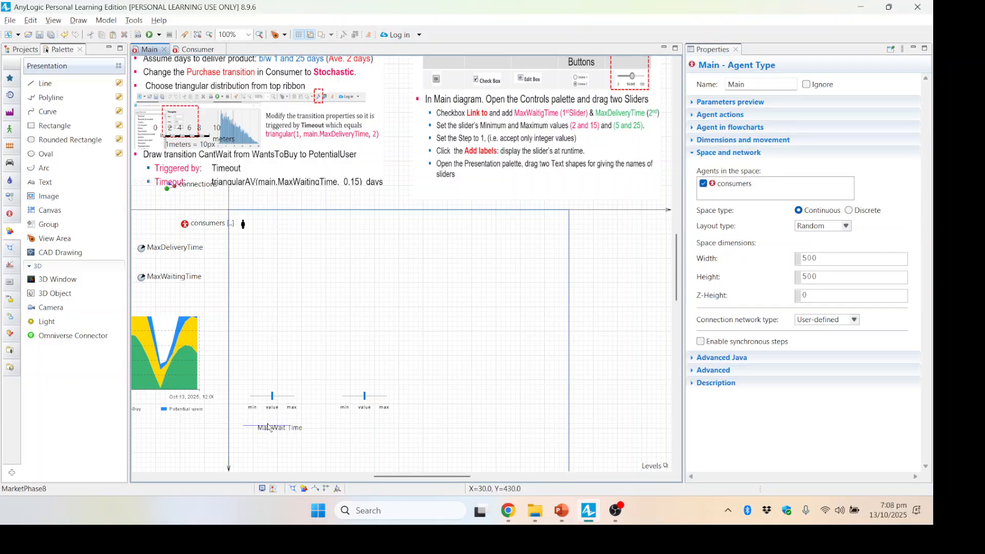
{"action": "left_click", "coordinate": [269, 428]}
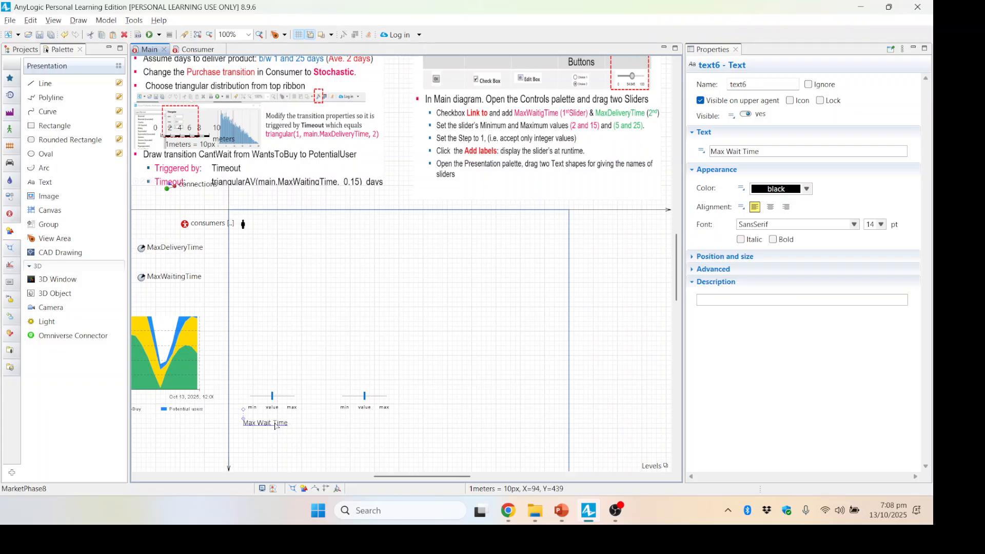
{"action": "left_click_drag", "start_coordinate": [277, 429], "coordinate": [290, 435]}
- Place a copy of the Max Wait Time label beneath the second slider and change its text to "Max Delivery Time"
{"action": "key", "text": "ctrl+v"}
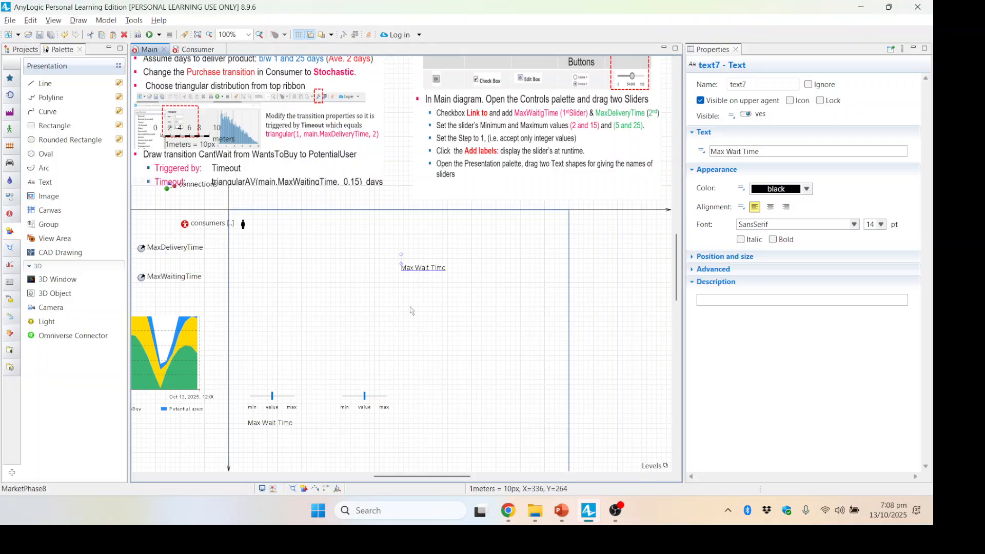
{"action": "left_click_drag", "start_coordinate": [424, 269], "coordinate": [358, 429]}
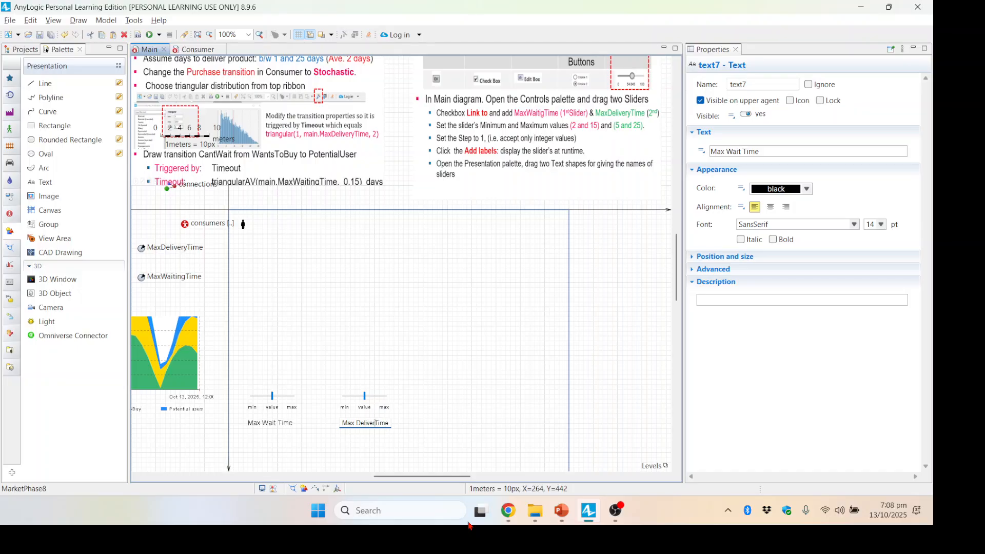
{"action": "key", "text": "Return"}
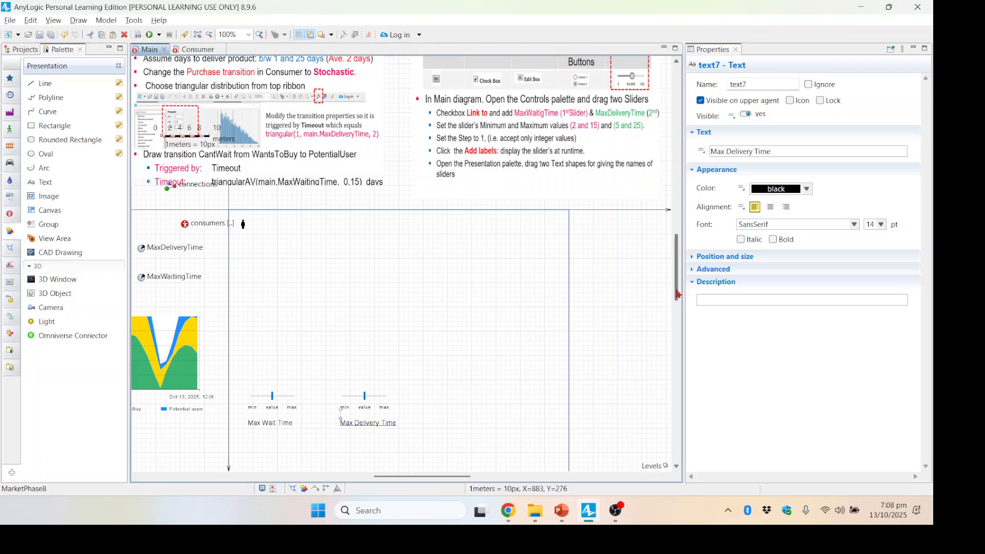
- Shift both sliders with their value labels and captions down together to just above the bottom edge of the blue frame
{"action": "left_click_drag", "start_coordinate": [676, 294], "coordinate": [687, 331]}
{"action": "left_click_drag", "start_coordinate": [238, 267], "coordinate": [462, 350]}
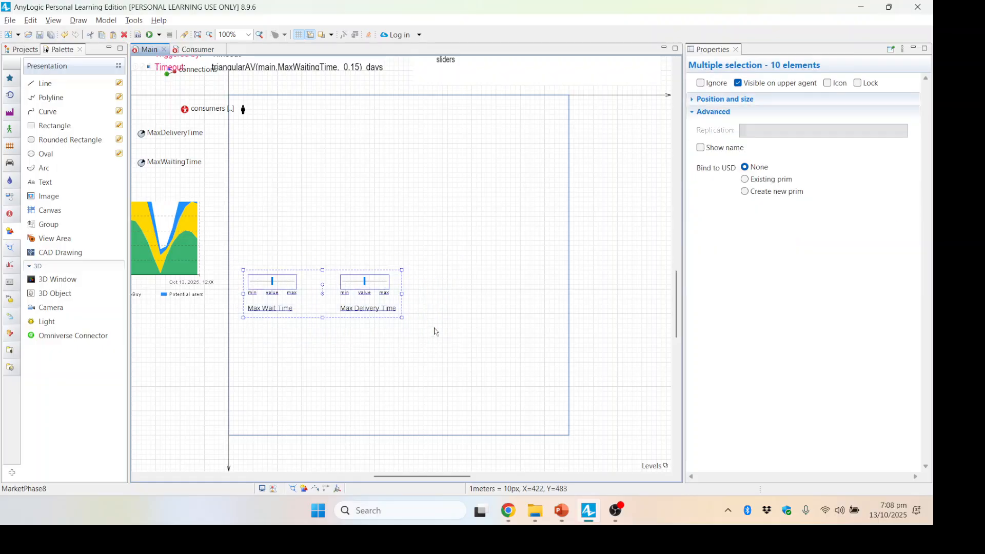
{"action": "left_click", "coordinate": [337, 319]}
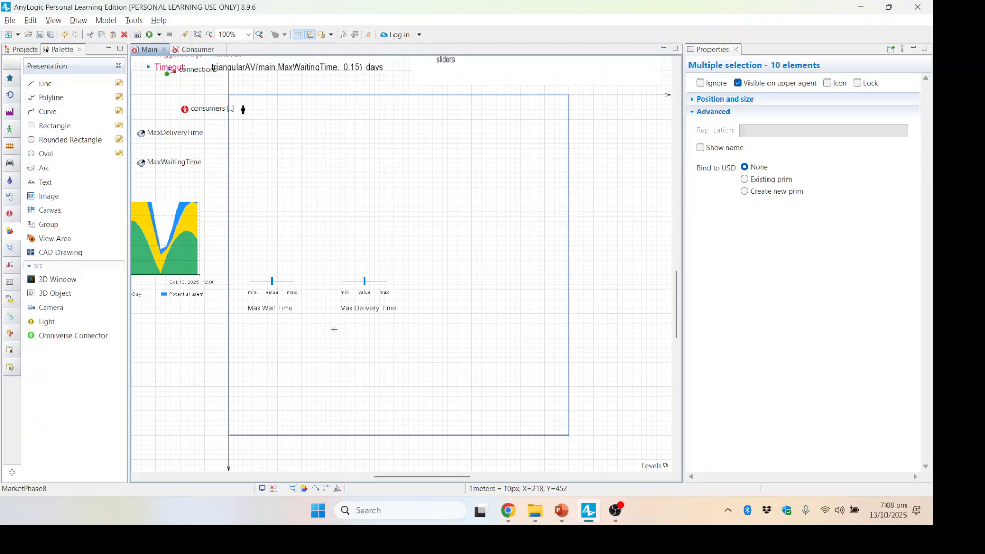
{"action": "left_click_drag", "start_coordinate": [235, 267], "coordinate": [417, 331]}
{"action": "key", "text": "Down"}
{"action": "key", "text": "Down"}
{"action": "key", "text": "Down"}
{"action": "key", "text": "Down"}
{"action": "key", "text": "Down"}
{"action": "key", "text": "Down"}
{"action": "key", "text": "Down"}
{"action": "key", "text": "Down"}
{"action": "key", "text": "Down"}
{"action": "key", "text": "Down"}
{"action": "key", "text": "Down"}
{"action": "key", "text": "Down"}
{"action": "key", "text": "Down"}
{"action": "key", "text": "Down"}
{"action": "key", "text": "Down"}
{"action": "key", "text": "Down"}
{"action": "key", "text": "Down"}
{"action": "key", "text": "Down"}
{"action": "key", "text": "Down"}
{"action": "key", "text": "Down"}
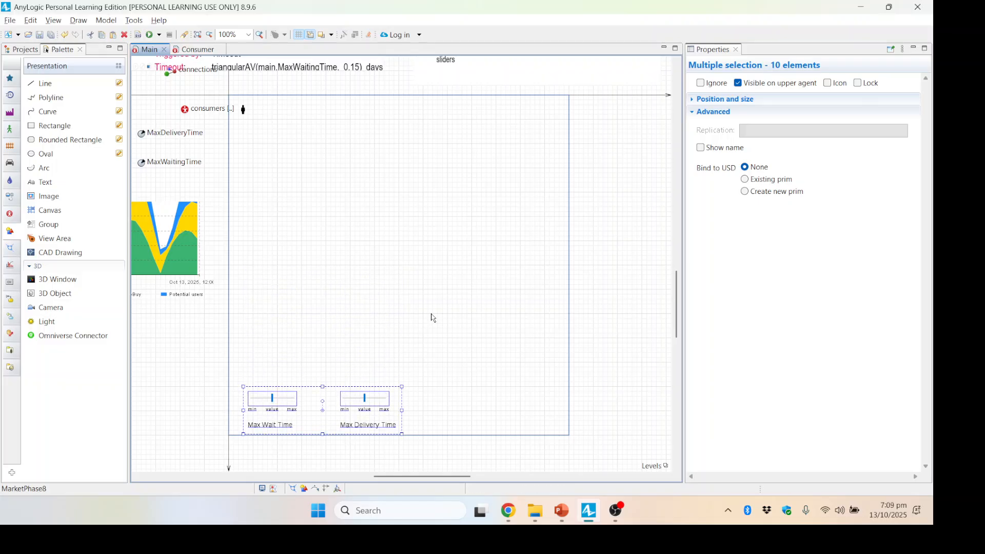
{"action": "left_click", "coordinate": [404, 317]}
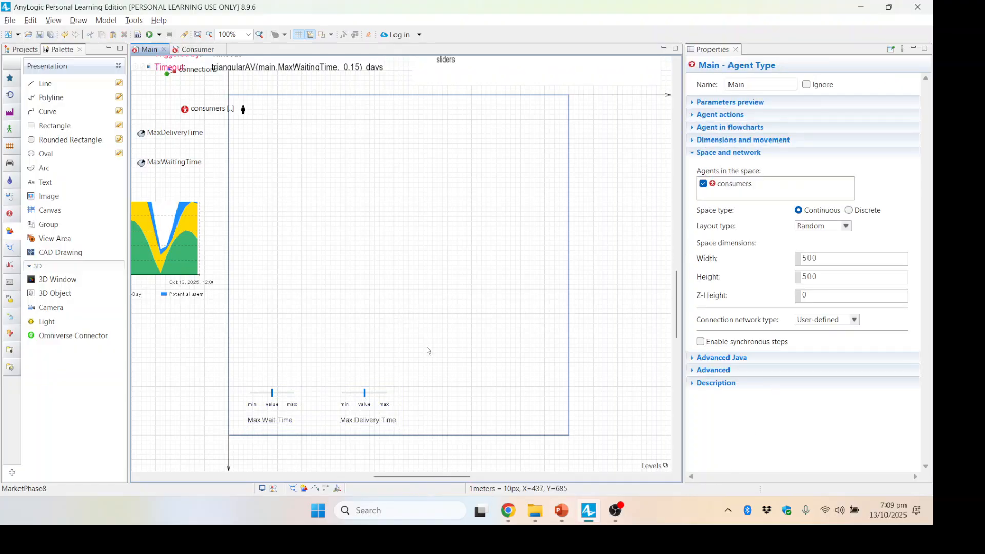
{"action": "scroll", "coordinate": [445, 342], "scroll_direction": "up", "scroll_amount": 3}
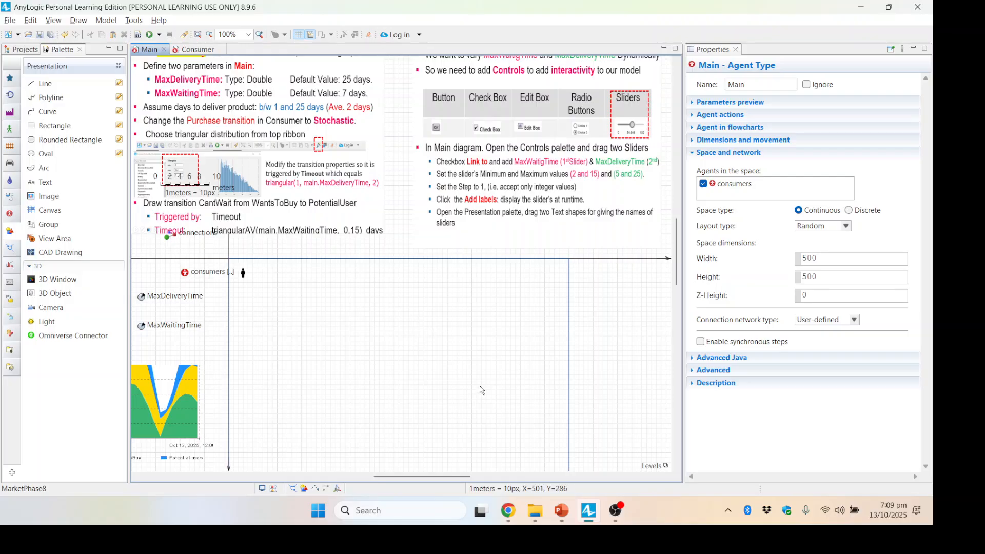
{"action": "scroll", "coordinate": [467, 374], "scroll_direction": "down", "scroll_amount": 3}
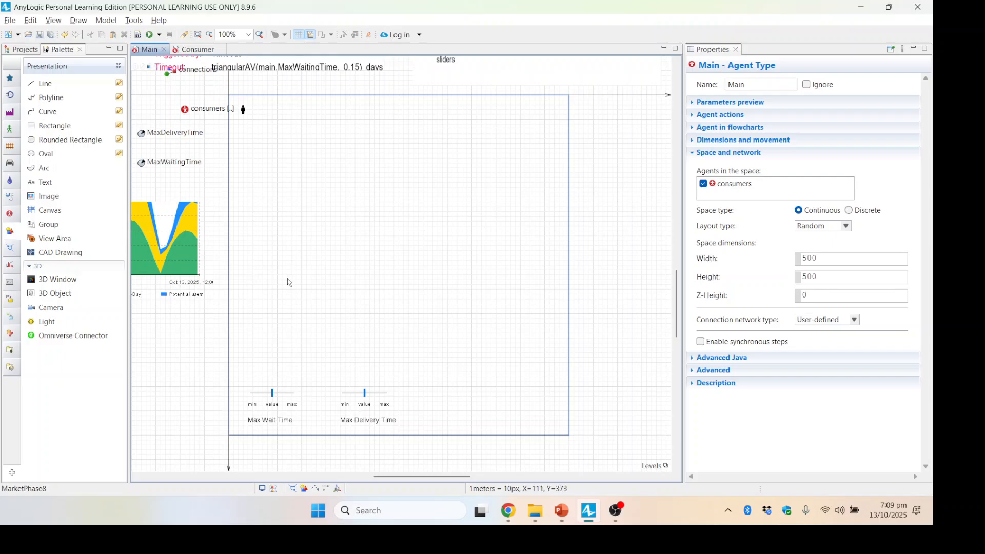
- Run the MarketPhase8 simulation, bring both sliders into view and try the Max Wait Time slider
{"action": "scroll", "coordinate": [289, 283], "scroll_direction": "up", "scroll_amount": 1}
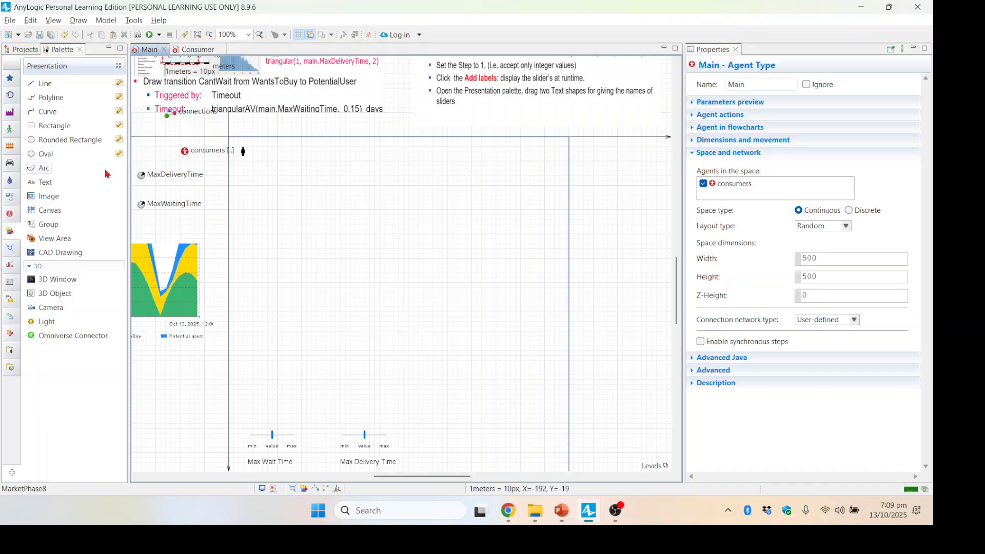
{"action": "left_click", "coordinate": [23, 49]}
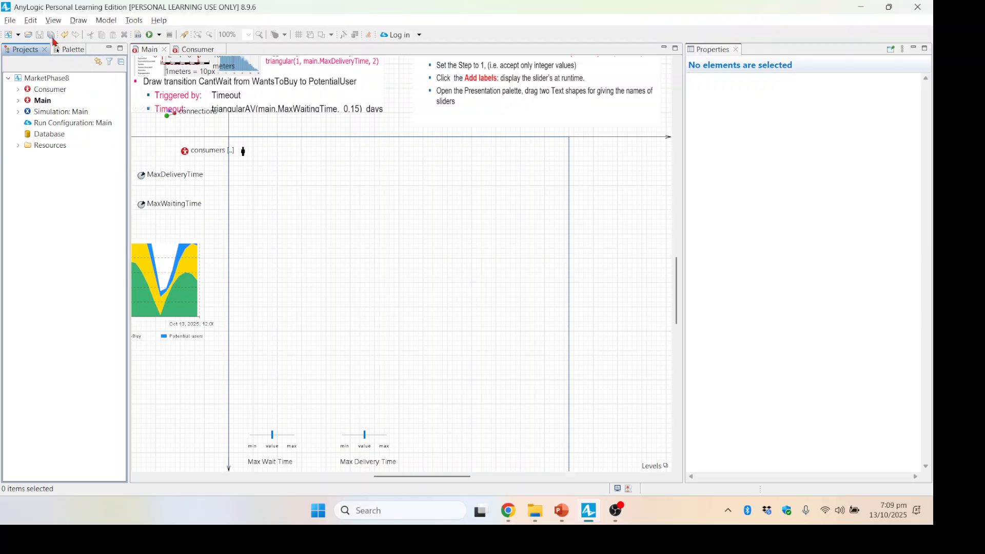
{"action": "left_click", "coordinate": [354, 280]}
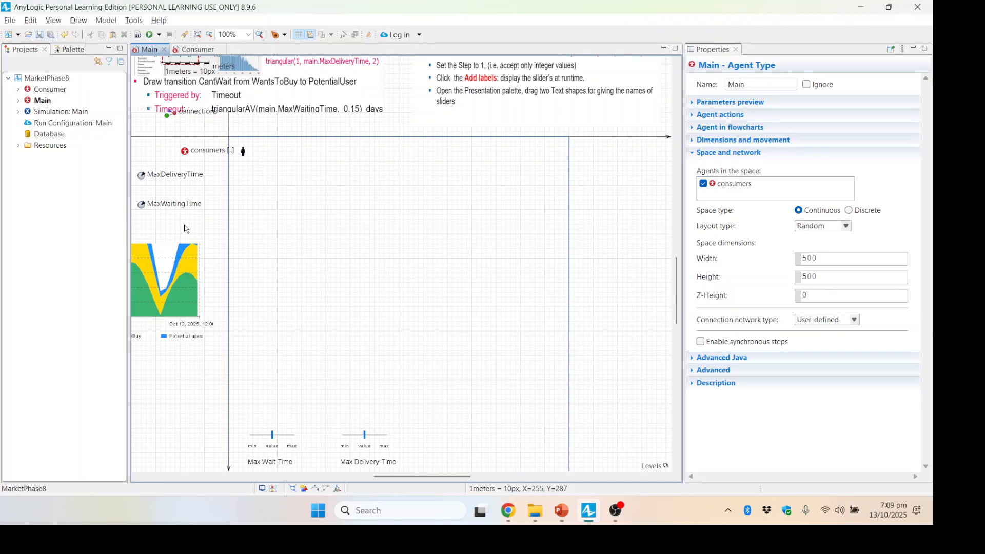
{"action": "left_click", "coordinate": [159, 35]}
{"action": "left_click", "coordinate": [182, 53]}
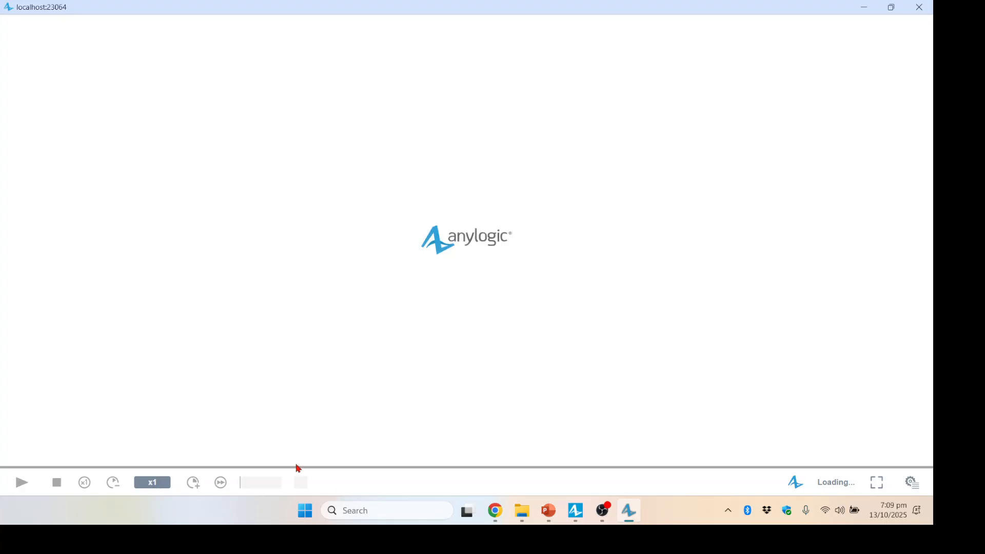
{"action": "left_click_drag", "start_coordinate": [392, 268], "coordinate": [443, 261]}
{"action": "left_click", "coordinate": [381, 411]}
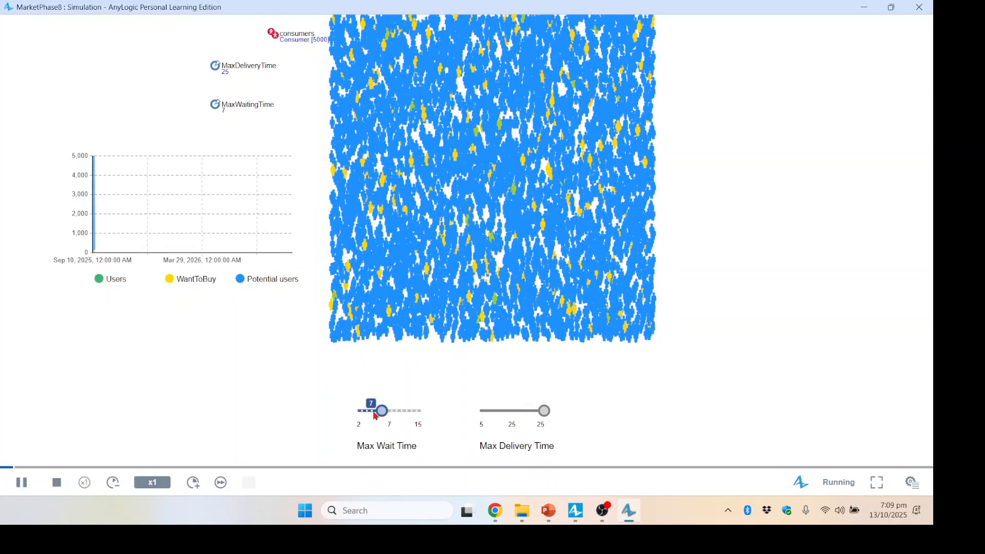
- Try to lower the running model's Max Delivery Time slider to about 13, and close the simulation window
{"action": "left_click", "coordinate": [516, 411]}
{"action": "left_click_drag", "start_coordinate": [513, 415], "coordinate": [601, 410]}
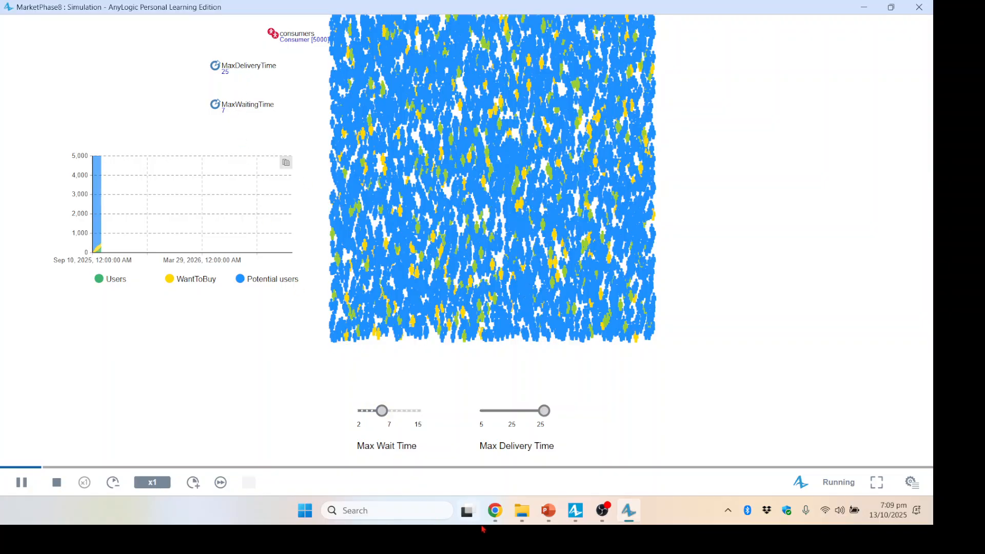
{"action": "left_click", "coordinate": [512, 415]}
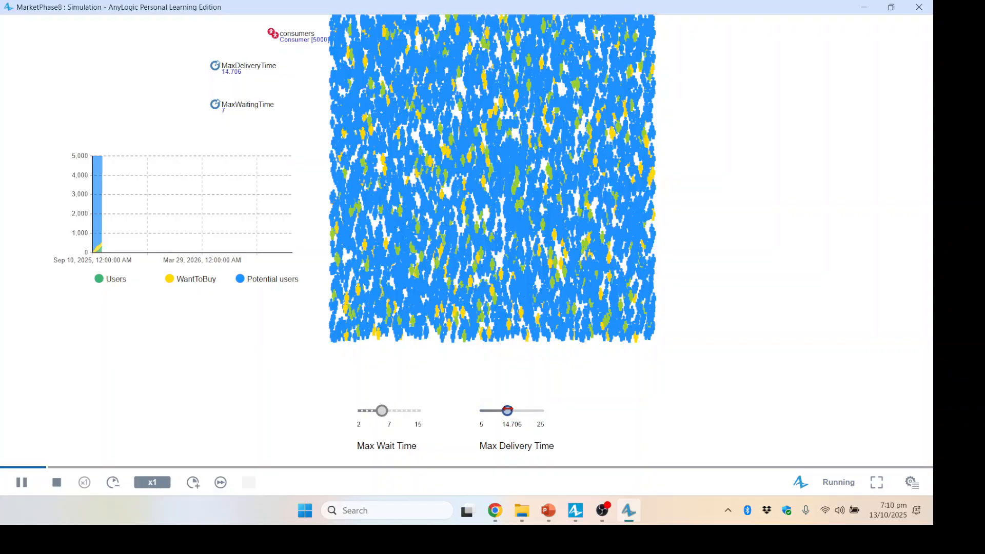
{"action": "left_click", "coordinate": [506, 412]}
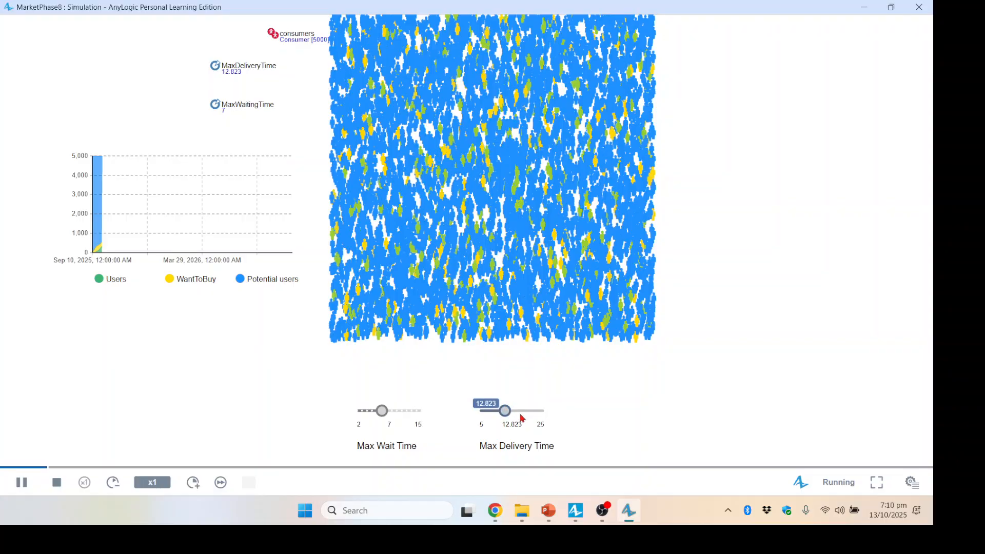
{"action": "left_click", "coordinate": [922, 10]}
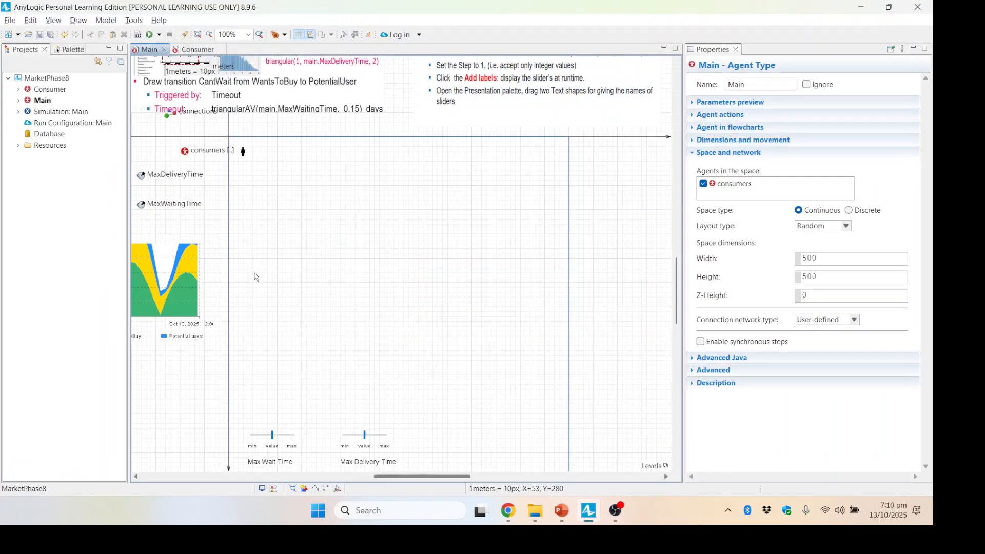
- Run the MarketPhase8 simulation again and position the view so the chart, agents and both sliders are shown
{"action": "left_click", "coordinate": [159, 33]}
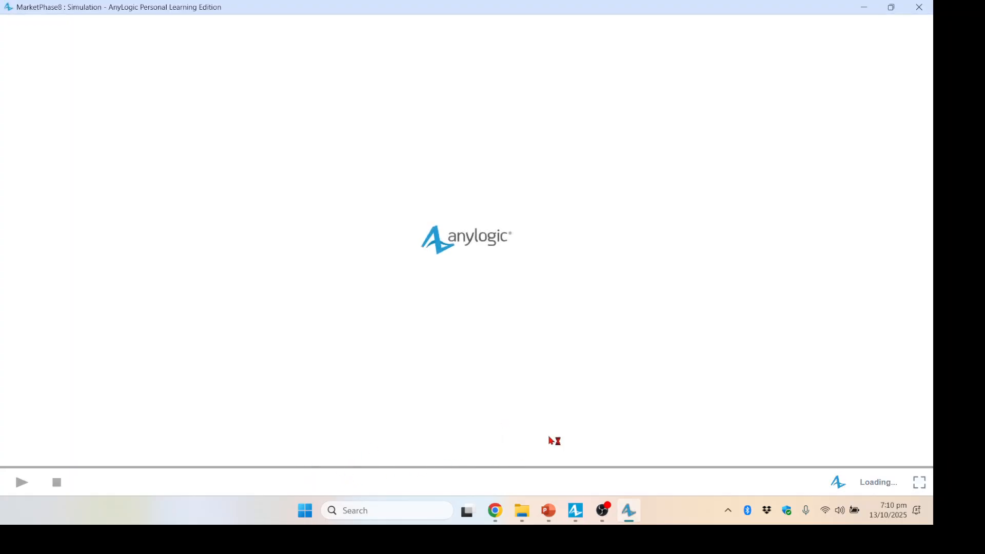
{"action": "scroll", "coordinate": [431, 286], "scroll_direction": "up", "scroll_amount": 4}
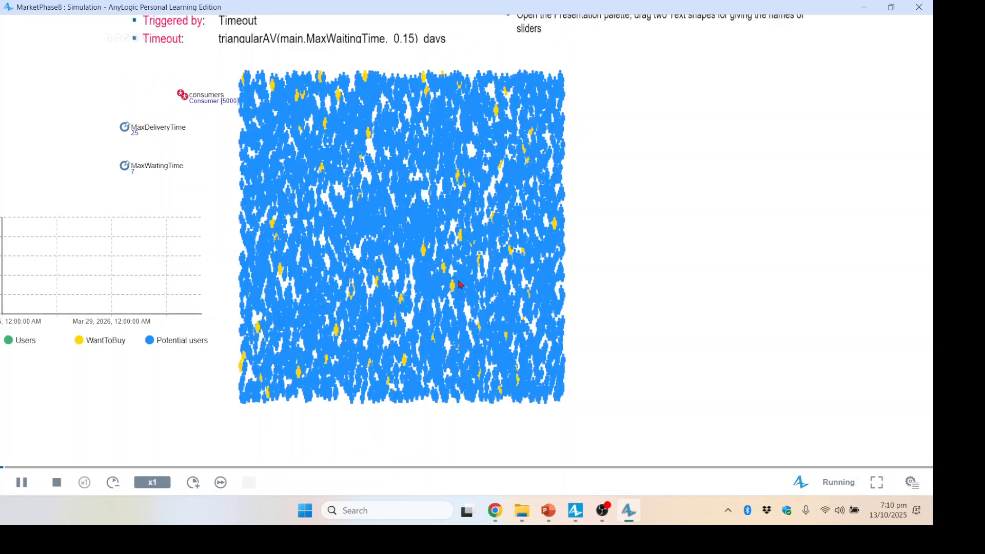
{"action": "scroll", "coordinate": [431, 285], "scroll_direction": "down", "scroll_amount": 5}
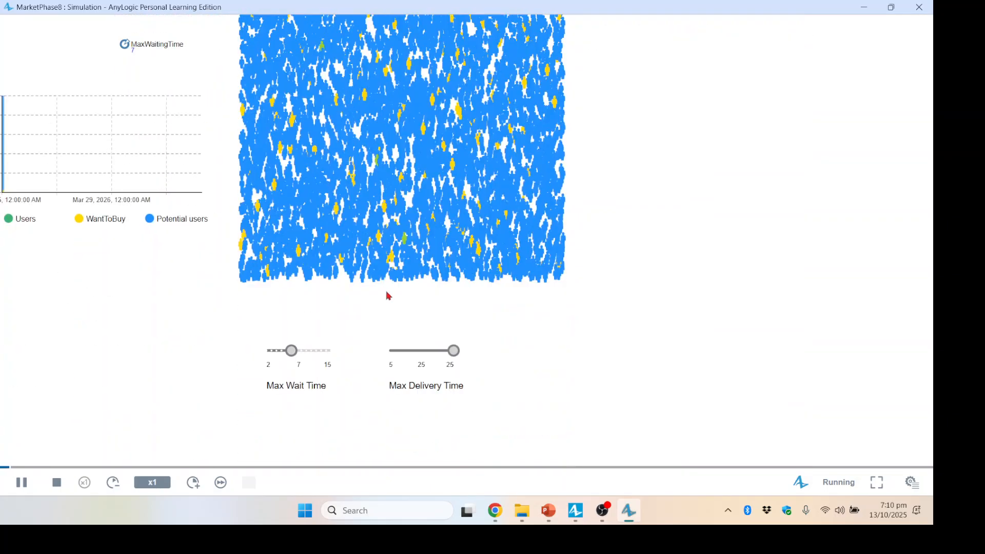
{"action": "left_click_drag", "start_coordinate": [421, 293], "coordinate": [470, 295]}
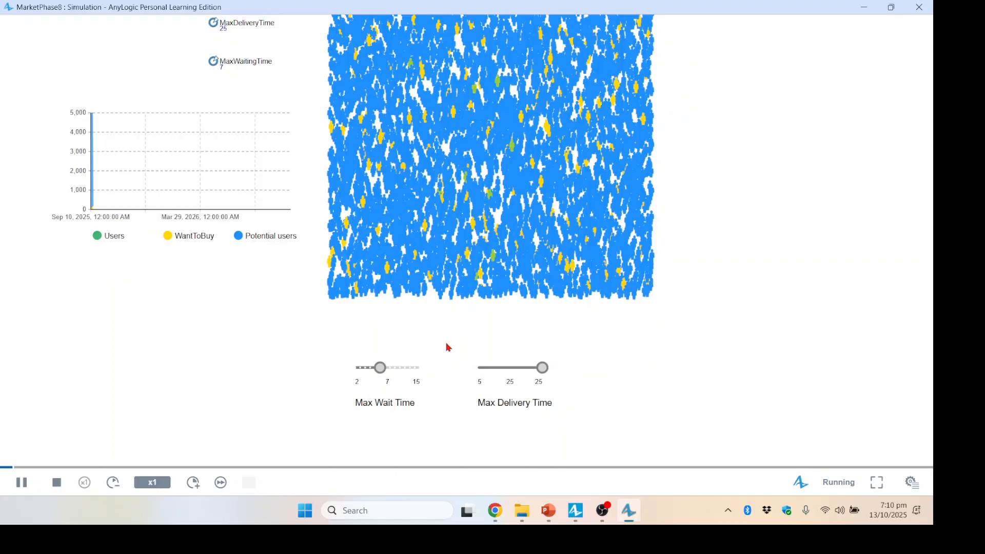
- Lower the Max Delivery Time slider to about 13 while the simulation runs
{"action": "left_click", "coordinate": [546, 370]}
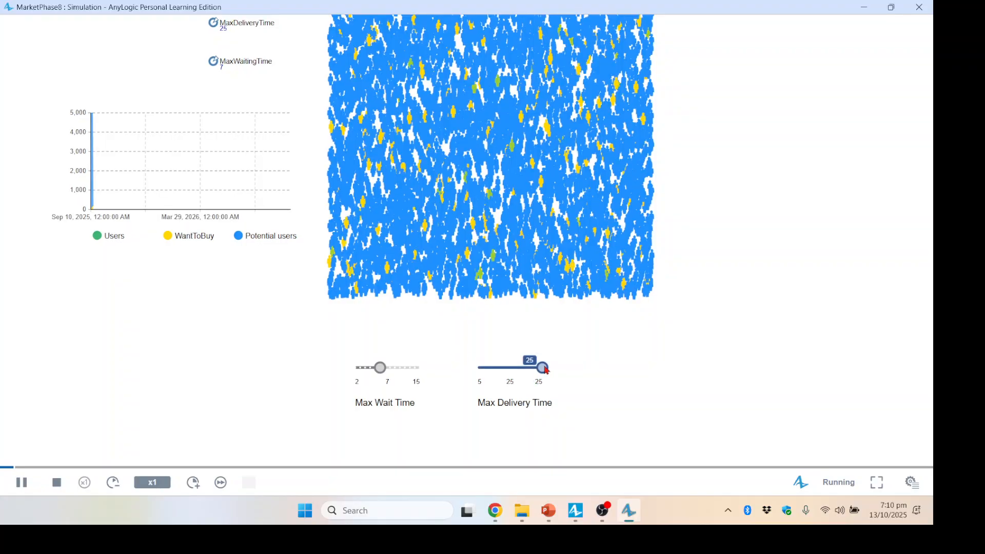
{"action": "left_click", "coordinate": [507, 373]}
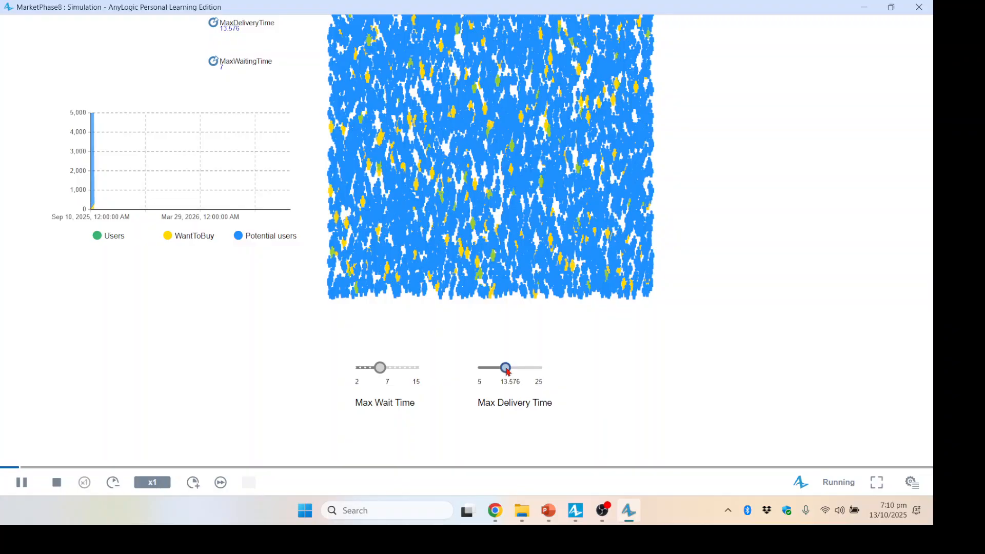
{"action": "left_click_drag", "start_coordinate": [505, 370], "coordinate": [505, 372]}
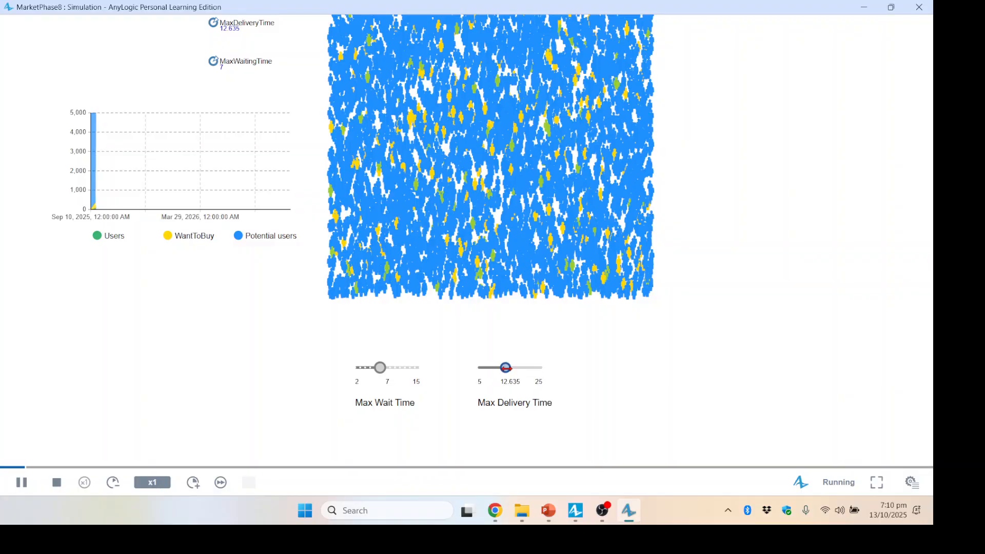
{"action": "left_click", "coordinate": [509, 373]}
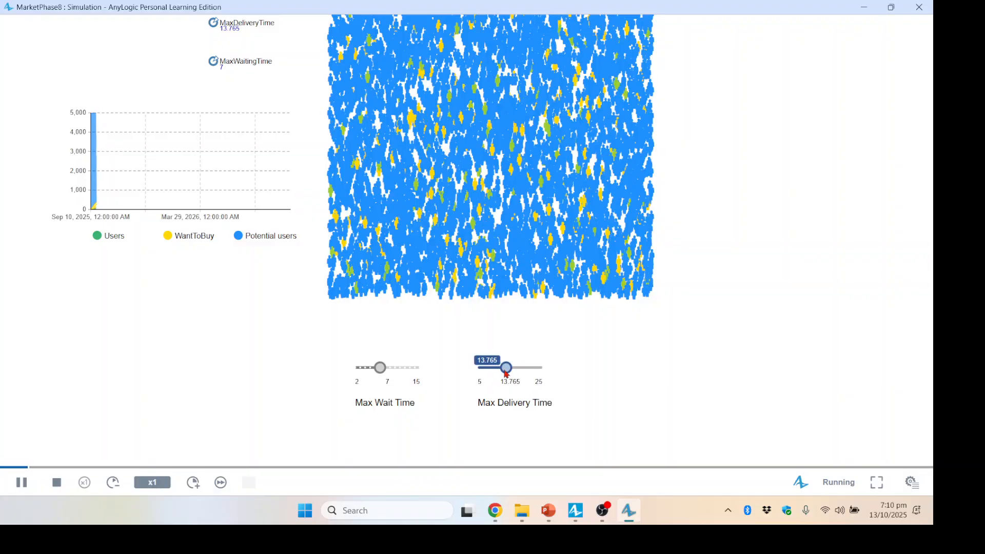
{"action": "left_click_drag", "start_coordinate": [509, 370], "coordinate": [510, 370]}
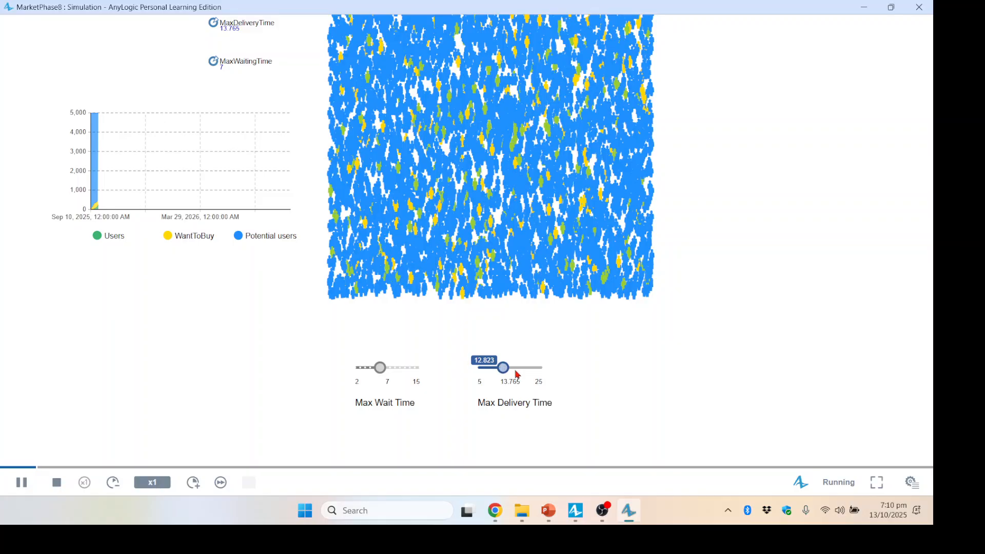
{"action": "left_click_drag", "start_coordinate": [503, 369], "coordinate": [505, 368]}
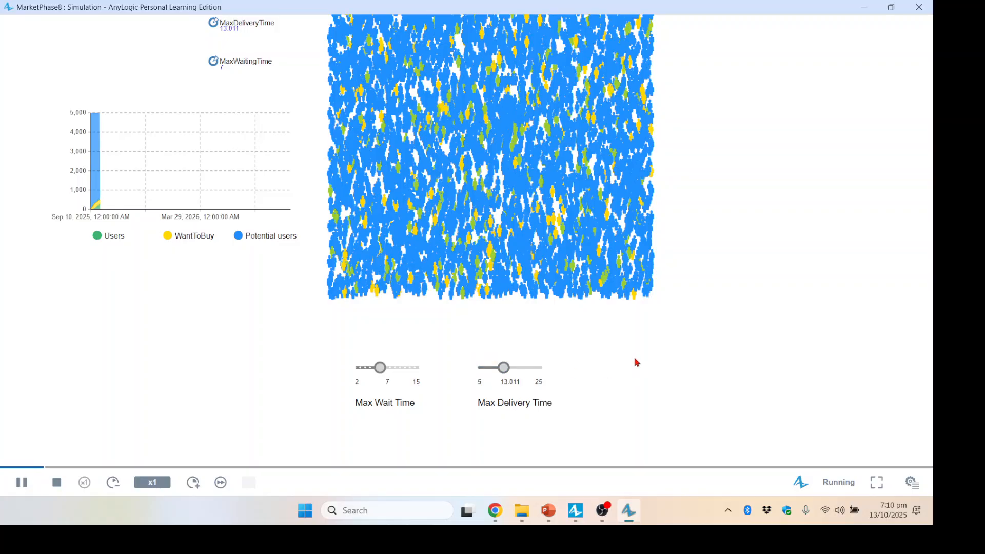
- Run the simulation to its end in virtual time, examine the adoption chart and consumer colours, and close the simulation window
{"action": "scroll", "coordinate": [637, 363], "scroll_direction": "up", "scroll_amount": 3}
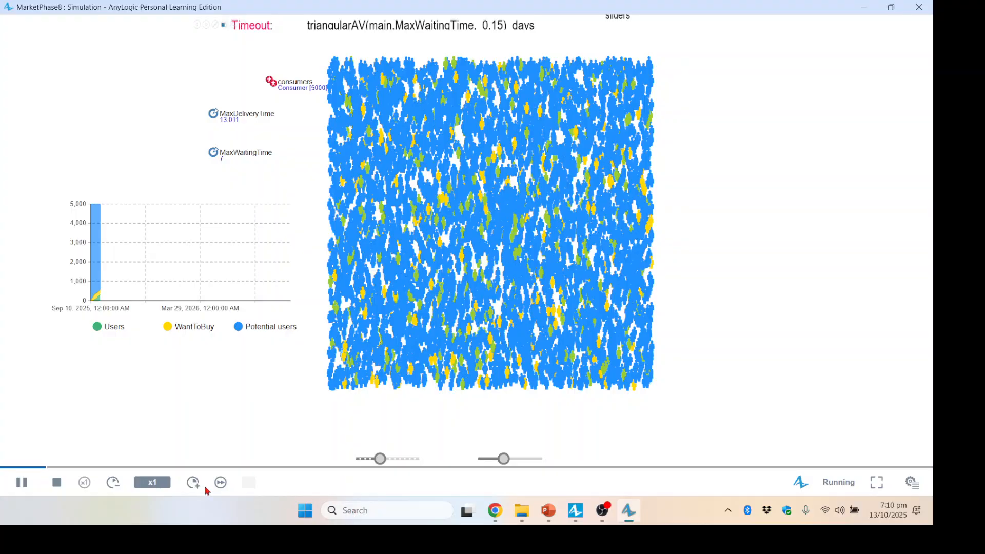
{"action": "left_click", "coordinate": [221, 483]}
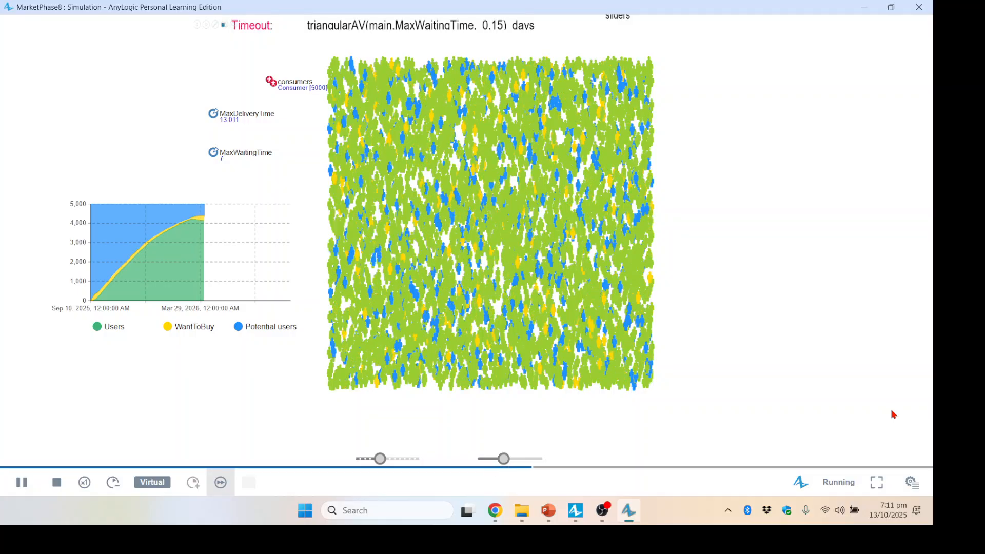
{"action": "scroll", "coordinate": [894, 414], "scroll_direction": "down", "scroll_amount": 1}
{"action": "scroll", "coordinate": [893, 414], "scroll_direction": "down", "scroll_amount": 3}
{"action": "scroll", "coordinate": [894, 415], "scroll_direction": "up", "scroll_amount": 3}
{"action": "scroll", "coordinate": [894, 414], "scroll_direction": "up", "scroll_amount": 1}
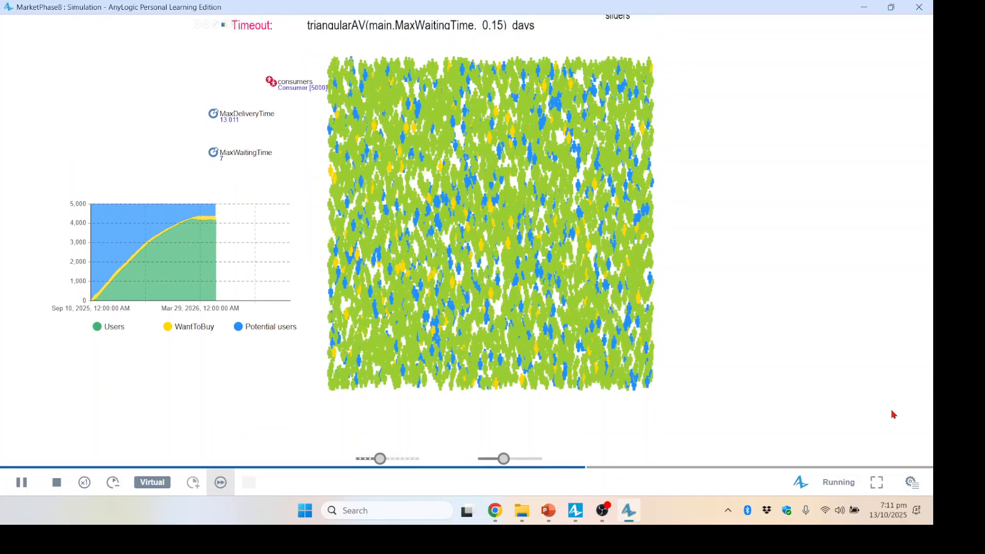
{"action": "scroll", "coordinate": [893, 414], "scroll_direction": "down", "scroll_amount": 5}
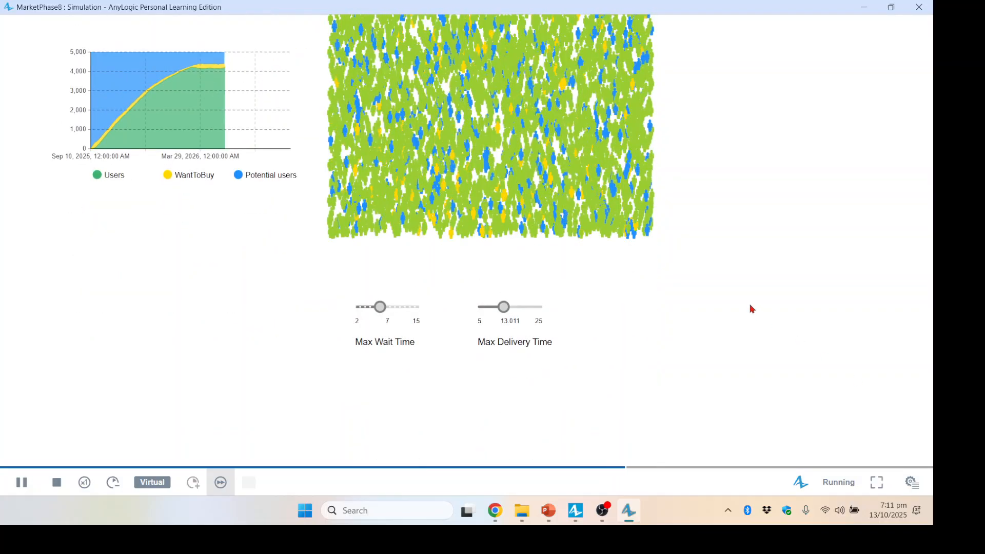
{"action": "scroll", "coordinate": [712, 338], "scroll_direction": "up", "scroll_amount": 6}
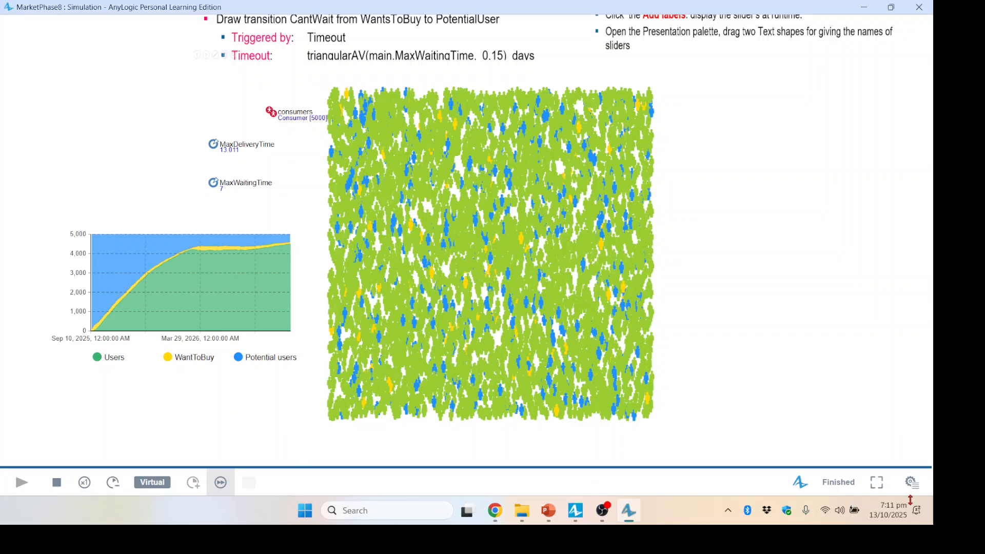
{"action": "left_click", "coordinate": [919, 7]}
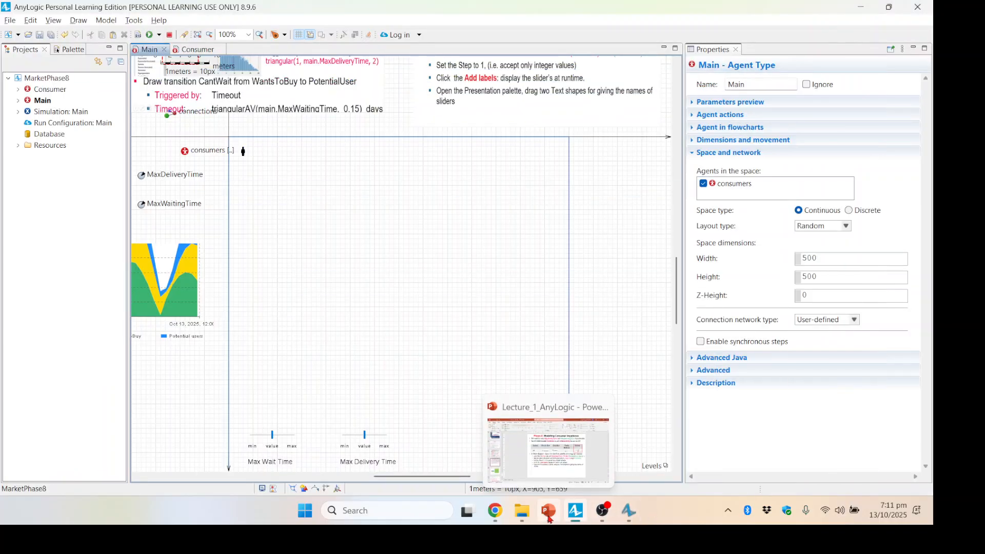
- Switch to the Lecture_1_AnyLogic presentation in PowerPoint and present the consumer impatience result slide and the Part-VIII closing slide
{"action": "left_click", "coordinate": [550, 518]}
{"action": "key", "text": "Down"}
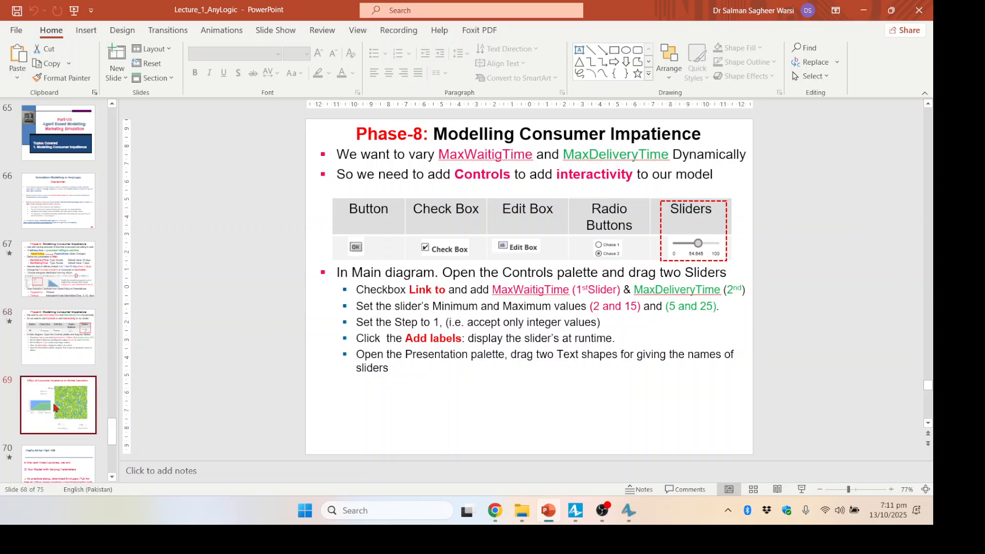
{"action": "left_click", "coordinate": [802, 489]}
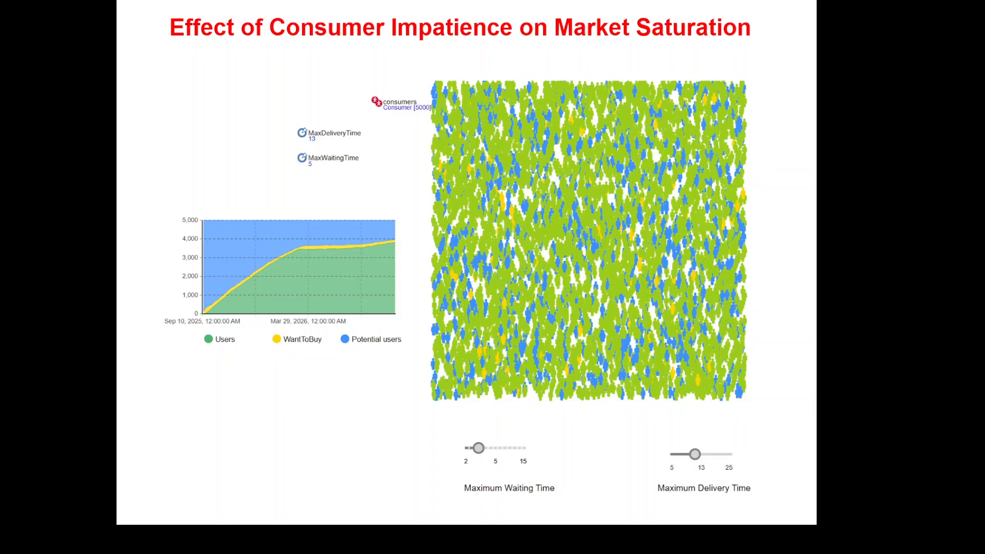
{"action": "key", "text": "Right"}
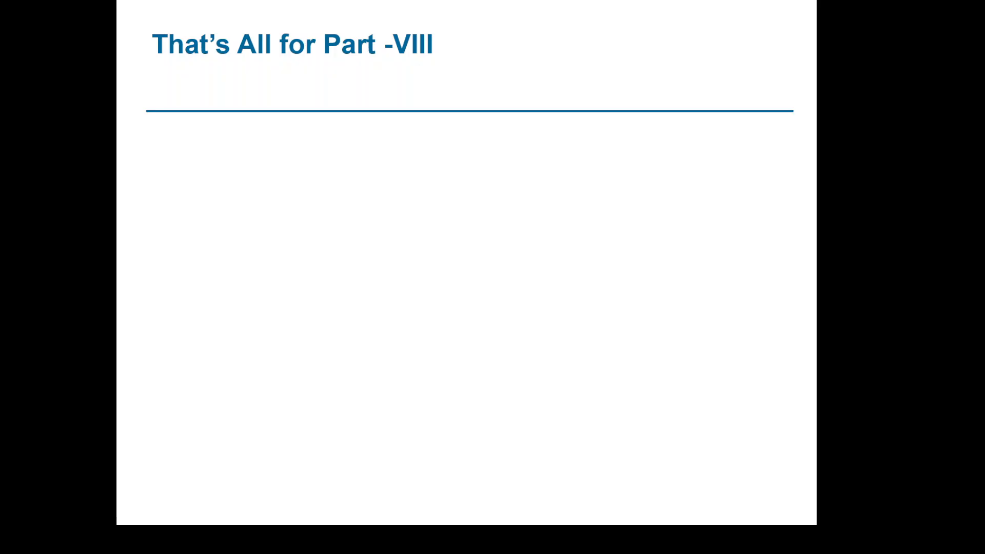
{"action": "key", "text": "Right"}
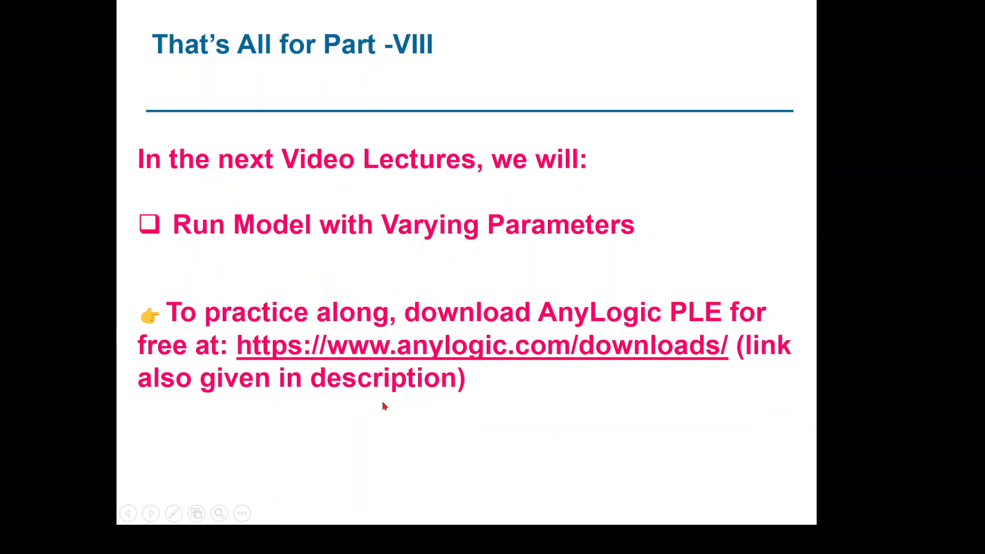
{"action": "key", "text": "alt+Tab"}
{"action": "left_click", "coordinate": [307, 323]}
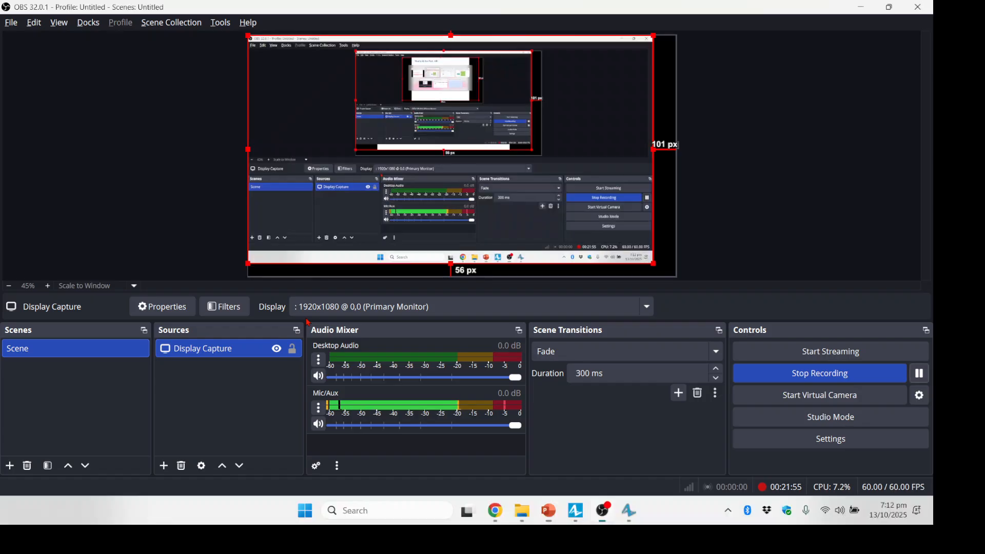
{"action": "left_click", "coordinate": [820, 374]}
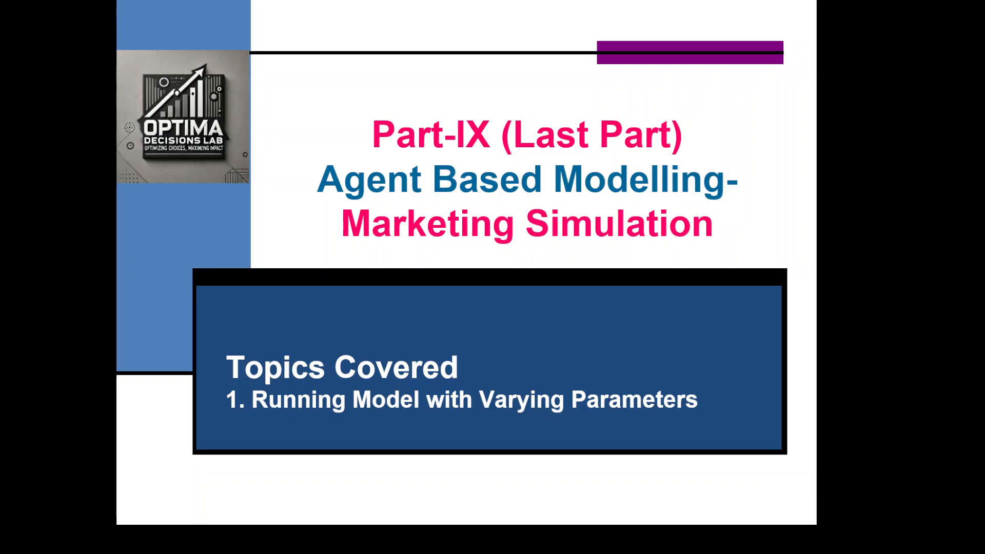
- Advance the Part-IX slideshow from its title slide to the disclaimer slide
{"action": "key", "text": "Right"}
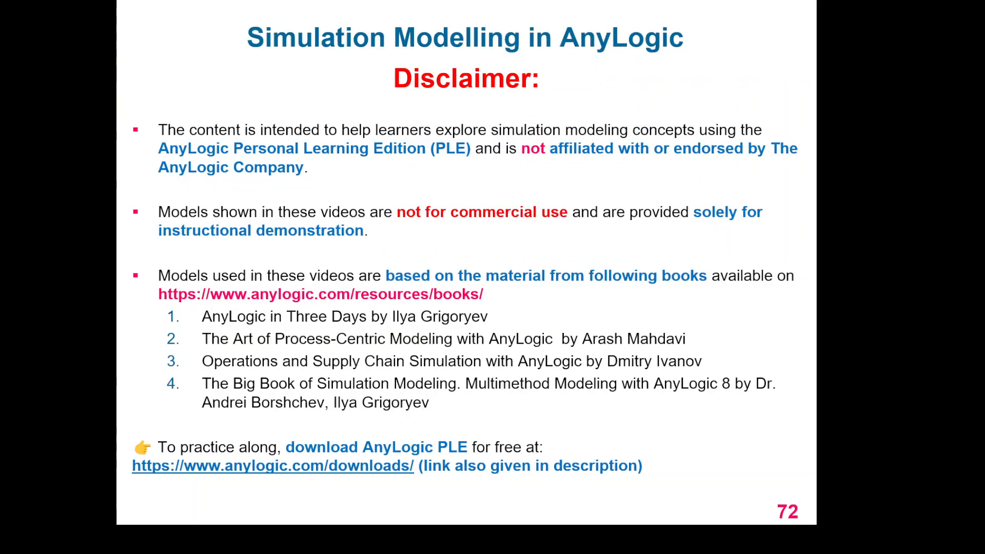
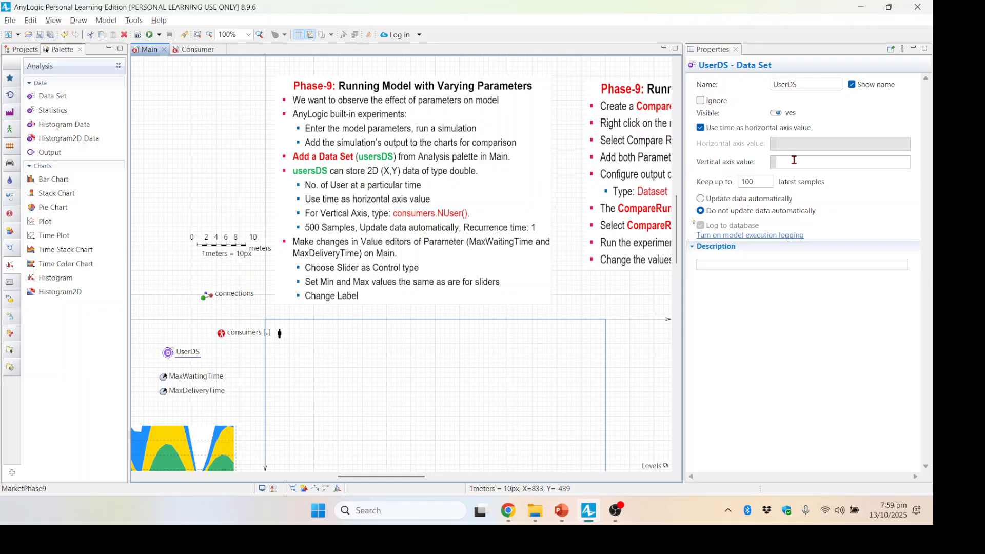
- Configure the UserDS data set with vertical axis value consumers.NUser(), 500 latest samples and automatic updating
{"action": "left_click", "coordinate": [793, 161]}
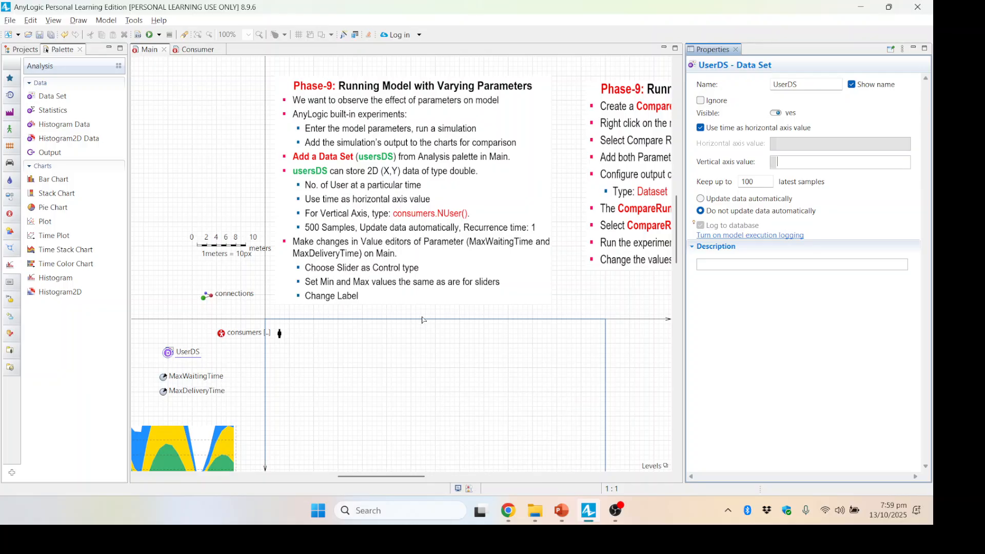
{"action": "type", "text": "consumers.NUser("}
{"action": "double_click", "coordinate": [762, 183]}
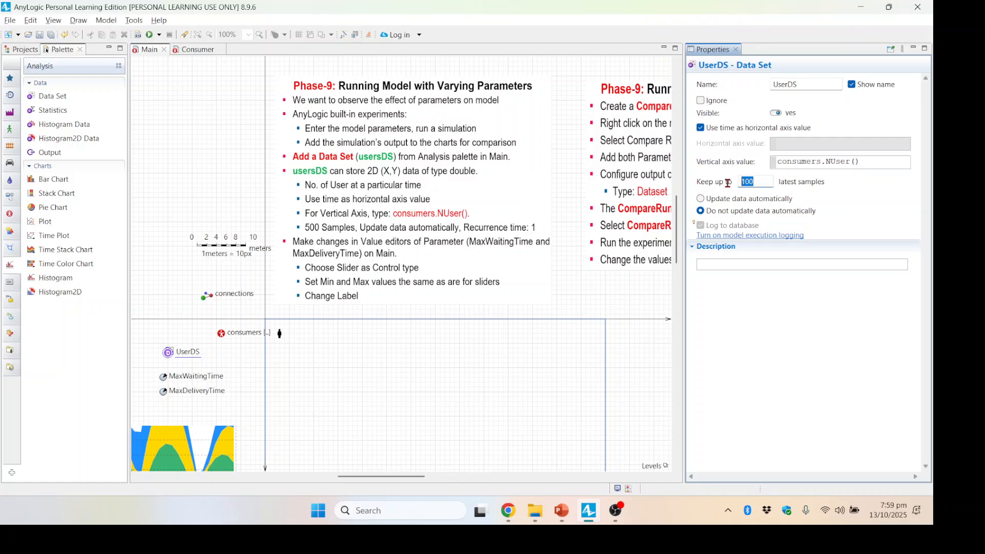
{"action": "type", "text": "5"}
{"action": "left_click", "coordinate": [727, 200]}
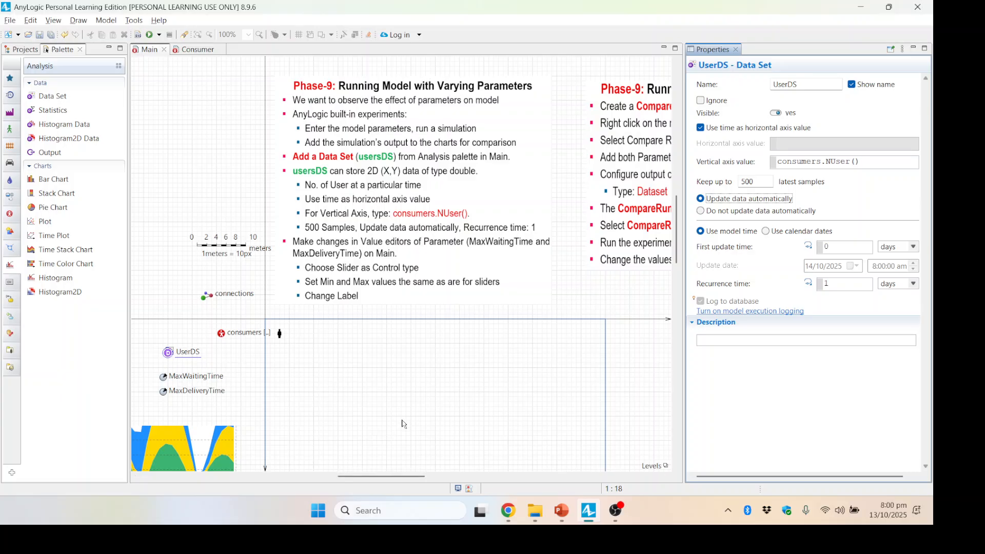
- Set the MaxWaitingTime parameter's value editor to a Slider control with a minimum of 2 and a maximum of 15
{"action": "left_click", "coordinate": [222, 378]}
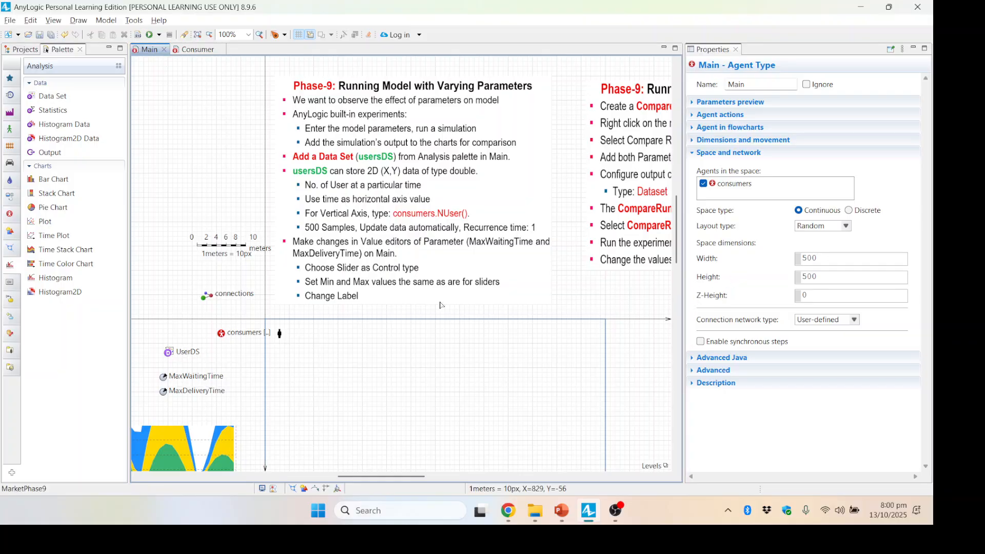
{"action": "left_click", "coordinate": [163, 378]}
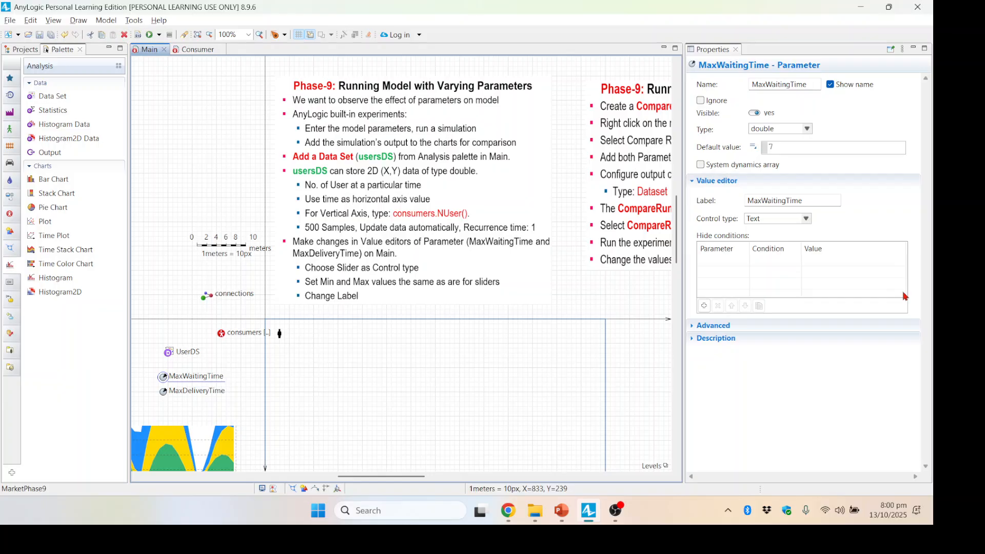
{"action": "left_click", "coordinate": [806, 219]}
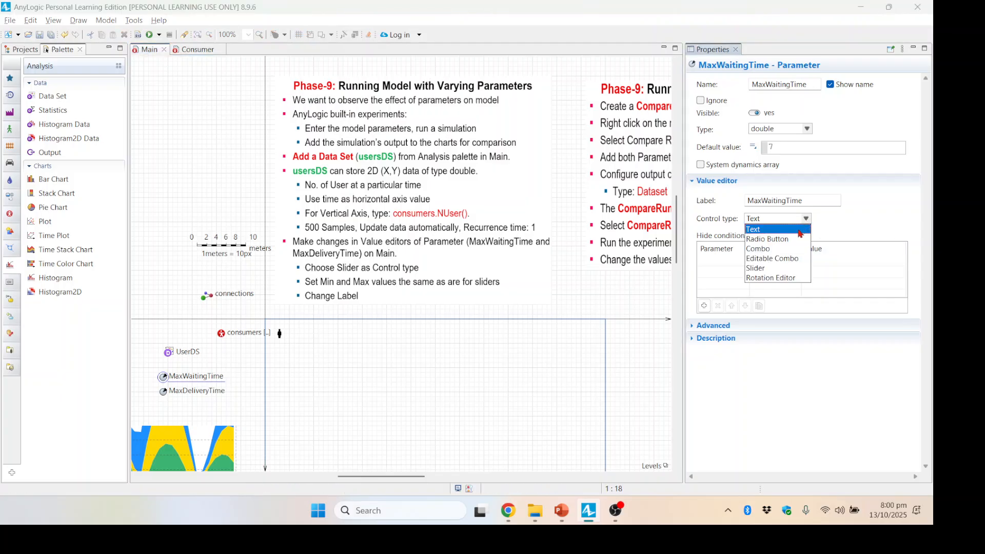
{"action": "left_click", "coordinate": [763, 272]}
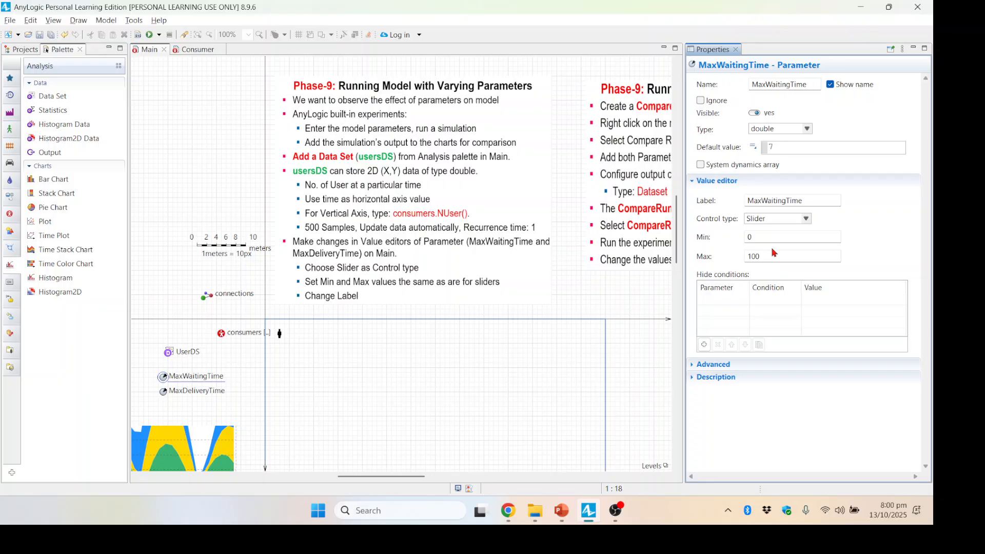
{"action": "left_click", "coordinate": [750, 237]}
{"action": "left_click_drag", "start_coordinate": [677, 250], "coordinate": [679, 308]}
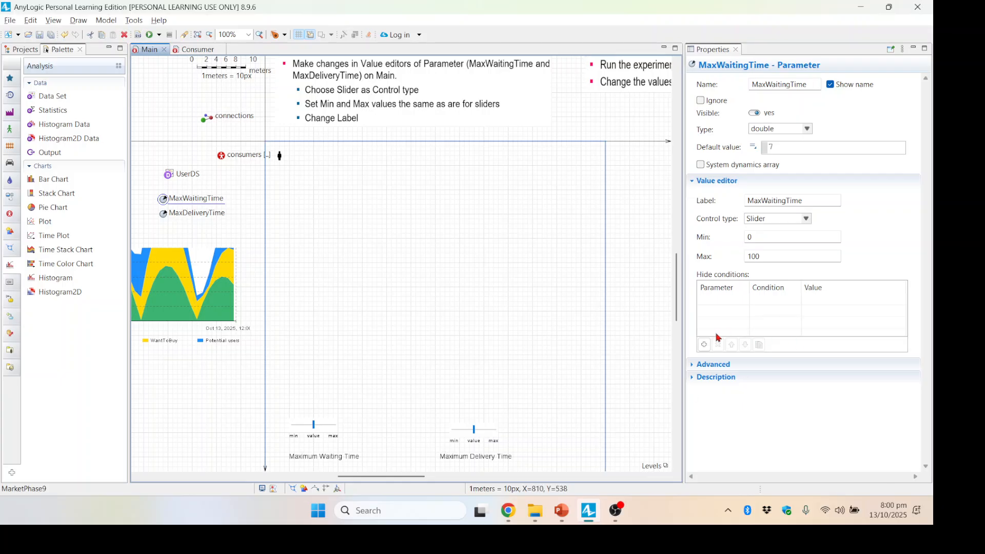
{"action": "left_click_drag", "start_coordinate": [678, 313], "coordinate": [681, 301]}
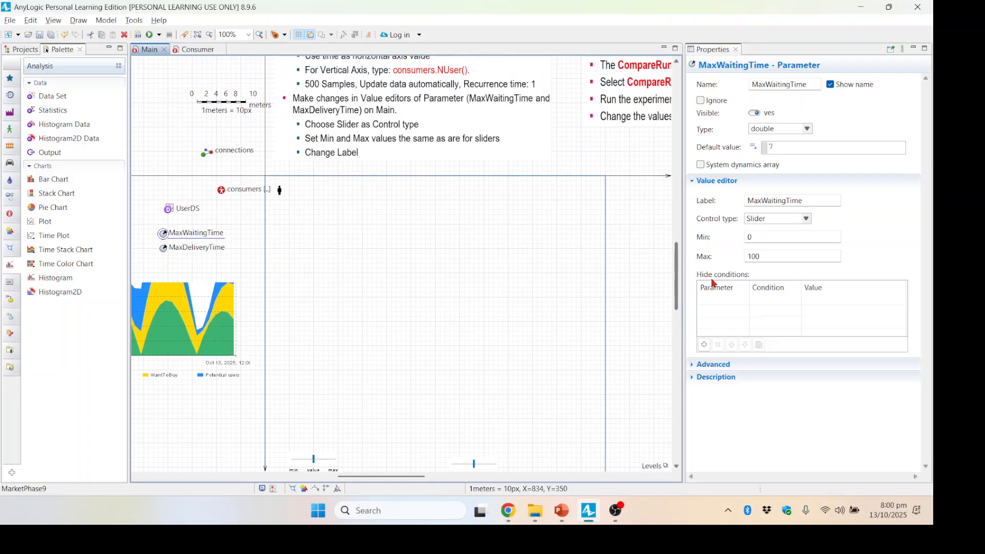
{"action": "double_click", "coordinate": [771, 239]}
{"action": "type", "text": "2"}
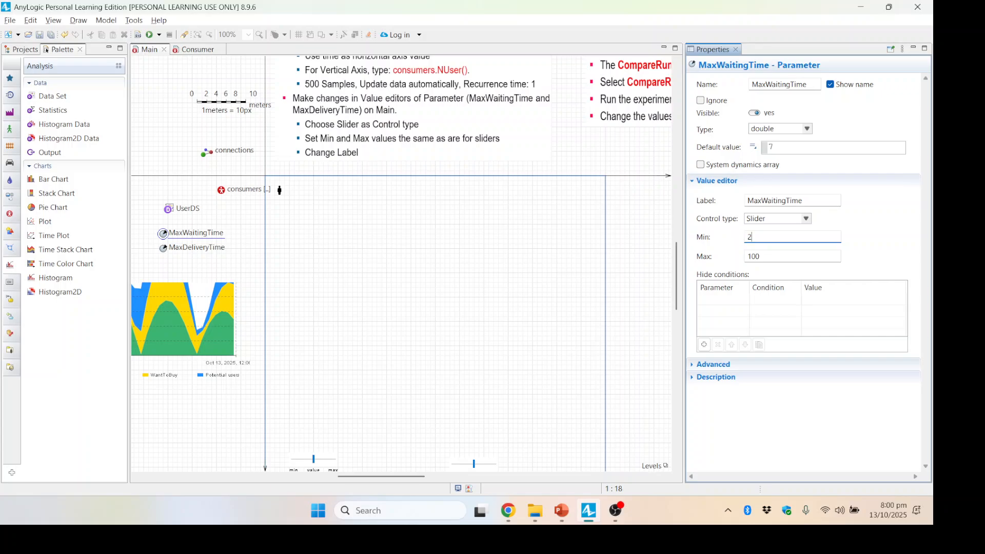
{"action": "double_click", "coordinate": [750, 256]}
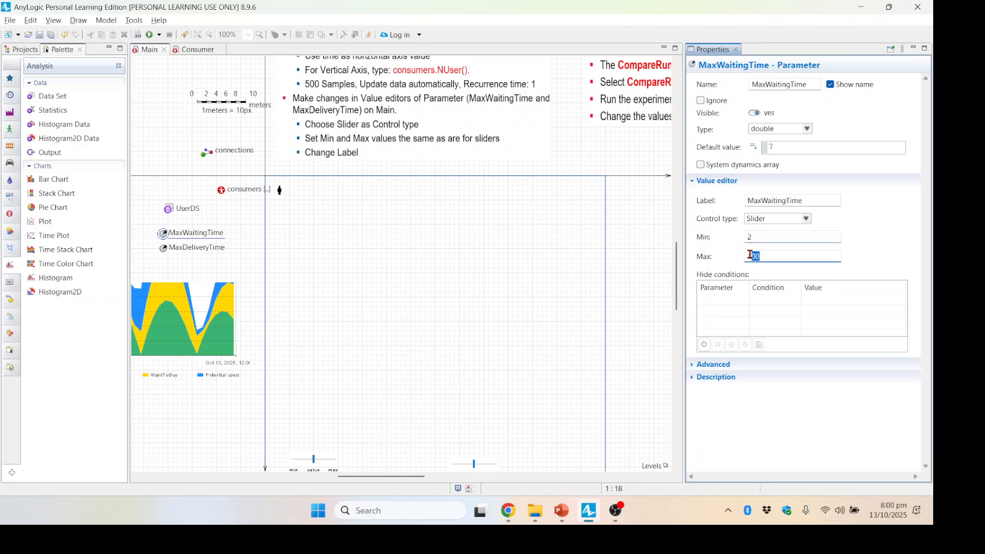
{"action": "type", "text": "15"}
- Set the MaxDeliveryTime parameter's value editor to a Slider control with a minimum of 5 and a maximum of 25
{"action": "left_click_drag", "start_coordinate": [678, 285], "coordinate": [679, 292]}
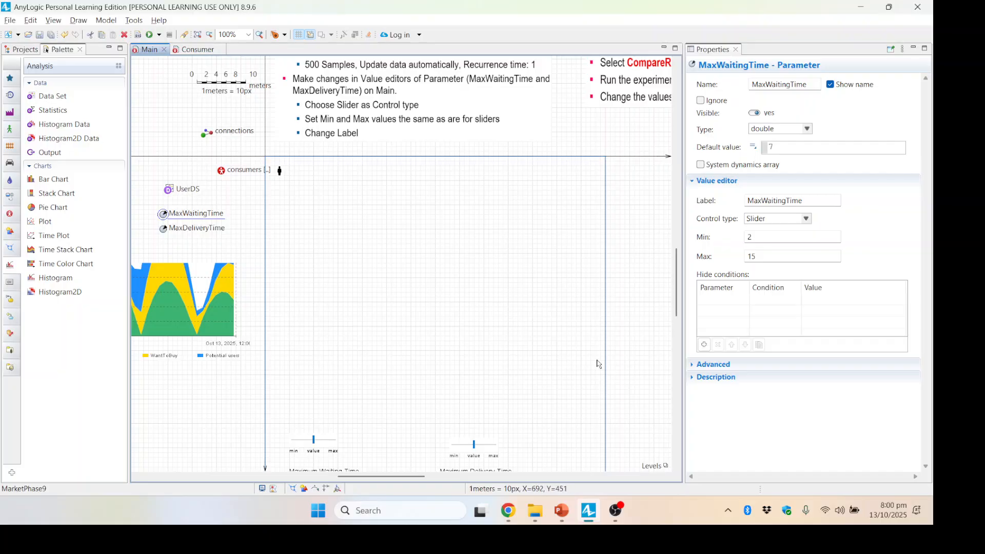
{"action": "left_click", "coordinate": [164, 231]}
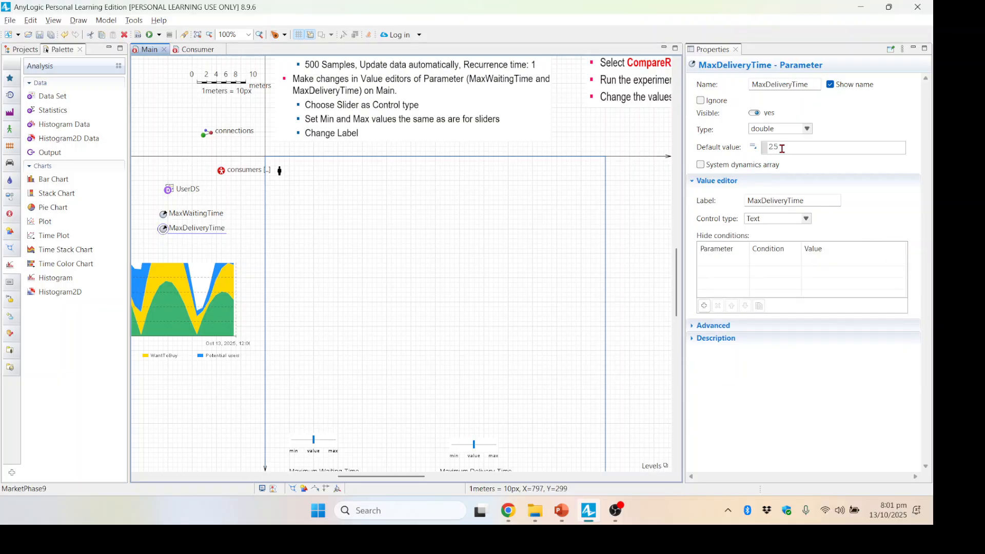
{"action": "left_click", "coordinate": [807, 220]}
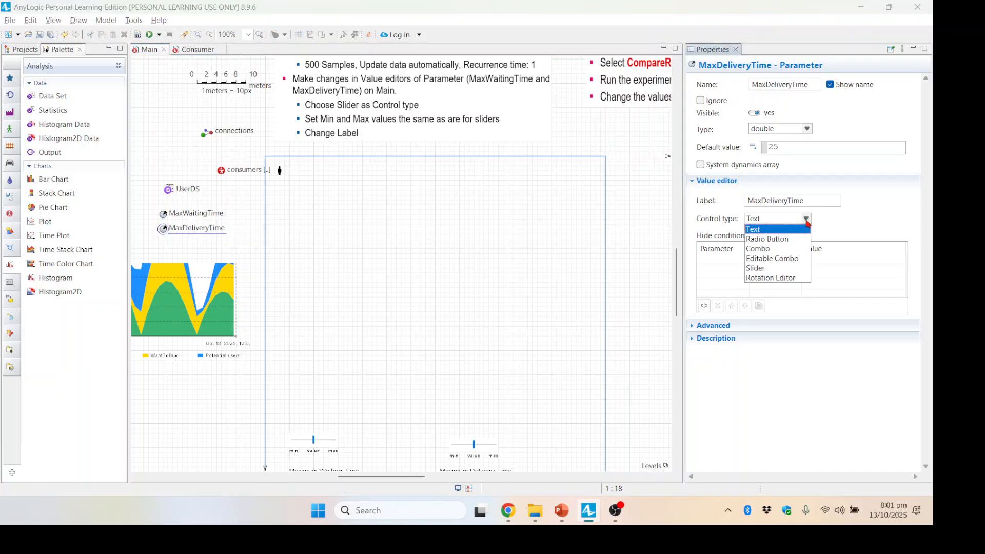
{"action": "left_click", "coordinate": [772, 269]}
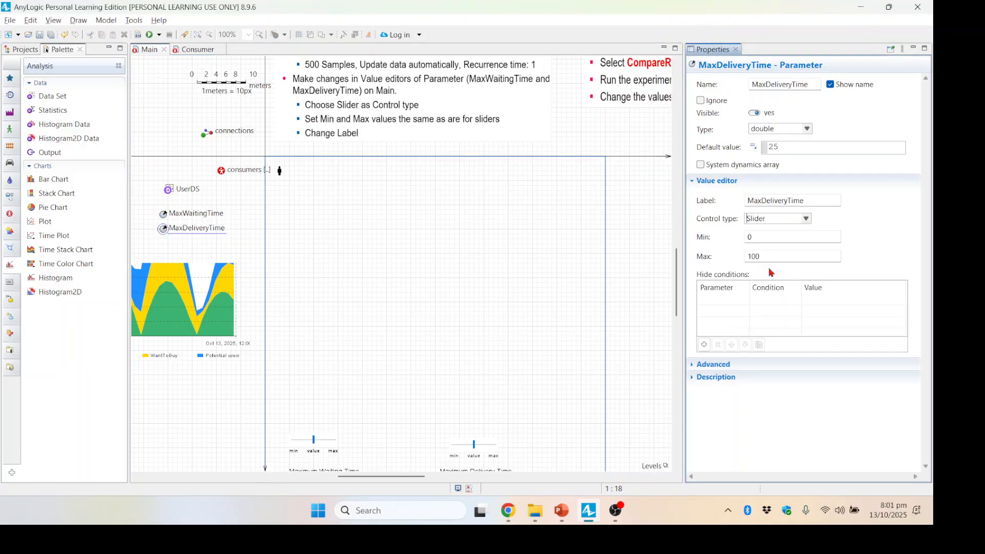
{"action": "left_click", "coordinate": [768, 239]}
{"action": "left_click", "coordinate": [776, 257]}
{"action": "type", "text": "25"}
{"action": "left_click", "coordinate": [678, 306]}
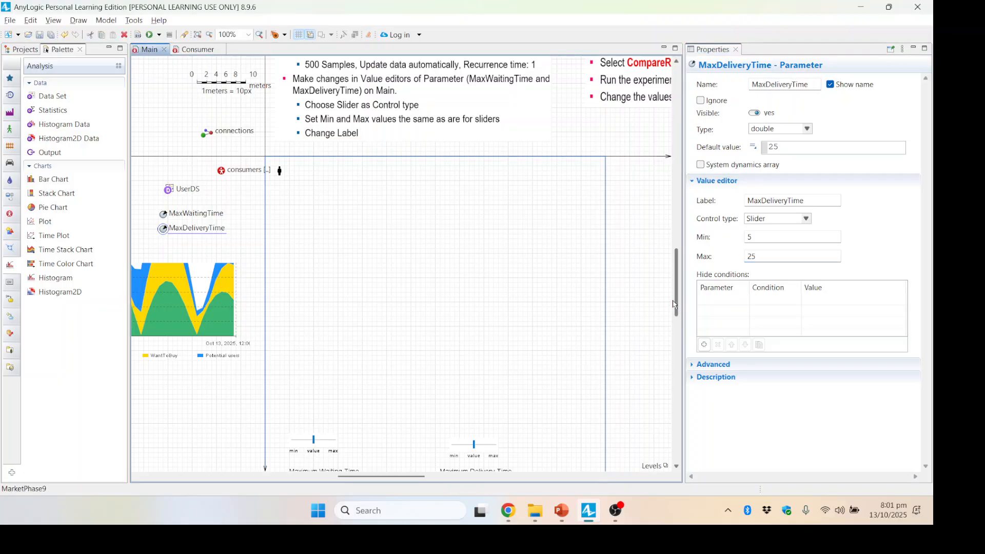
{"action": "left_click_drag", "start_coordinate": [678, 311], "coordinate": [678, 313]}
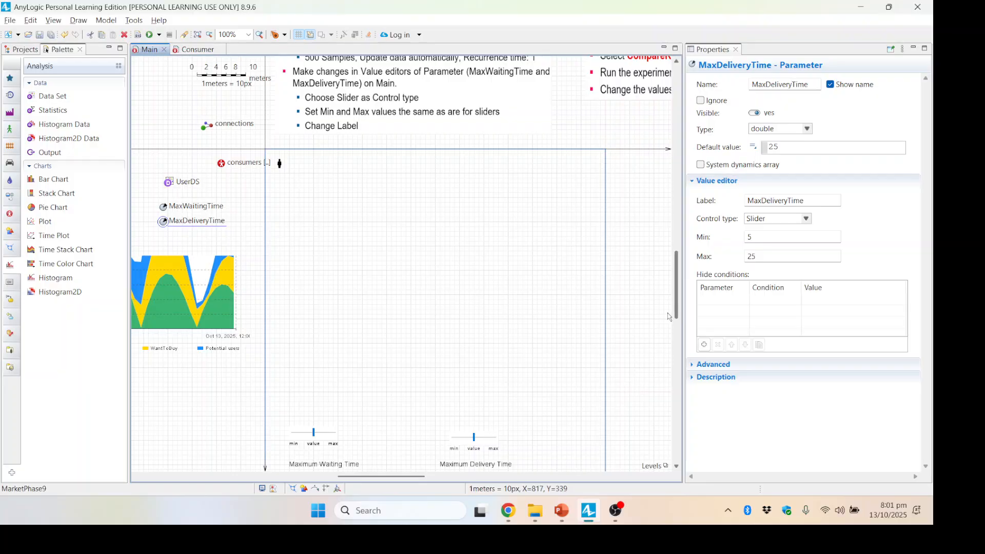
- Check the properties of the Maximum Waiting Time slider and shift both Phase-9 instruction images leftward on the Main canvas
{"action": "left_click_drag", "start_coordinate": [676, 310], "coordinate": [676, 257]}
{"action": "left_click", "coordinate": [434, 244]}
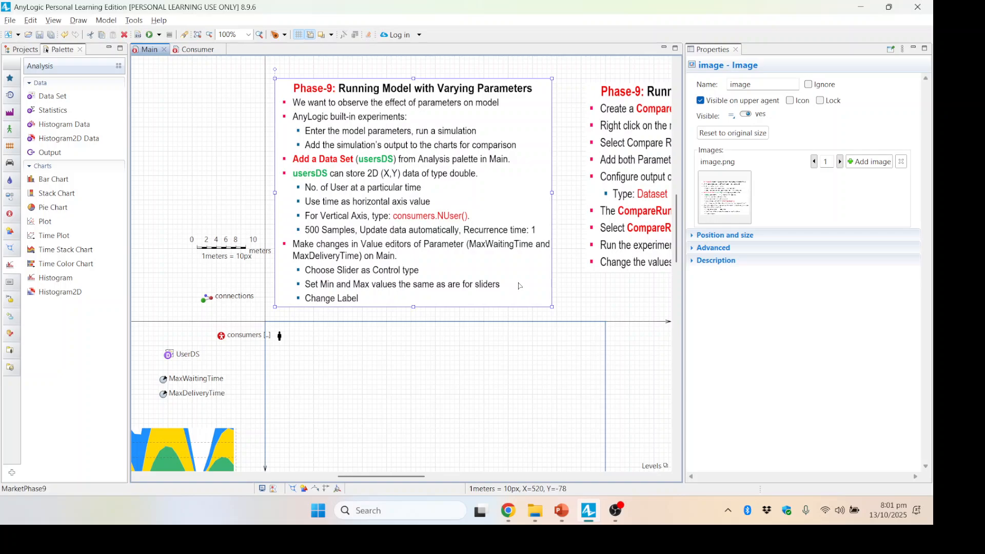
{"action": "mouse_move", "coordinate": [519, 283]}
{"action": "left_mouse_down"}
{"action": "mouse_move", "coordinate": [481, 282]}
{"action": "mouse_move", "coordinate": [505, 273]}
{"action": "left_mouse_up"}
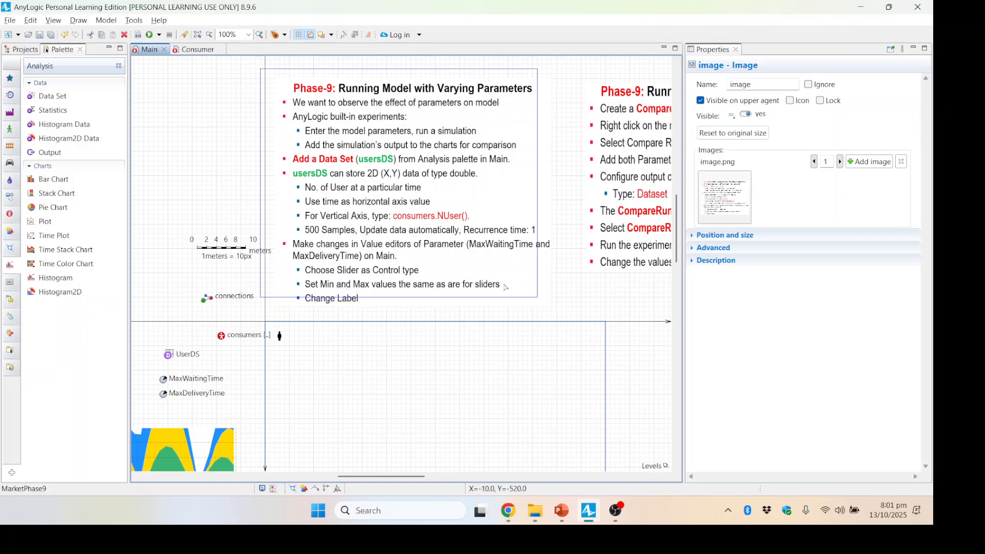
{"action": "scroll", "coordinate": [444, 346], "scroll_direction": "down", "scroll_amount": 5}
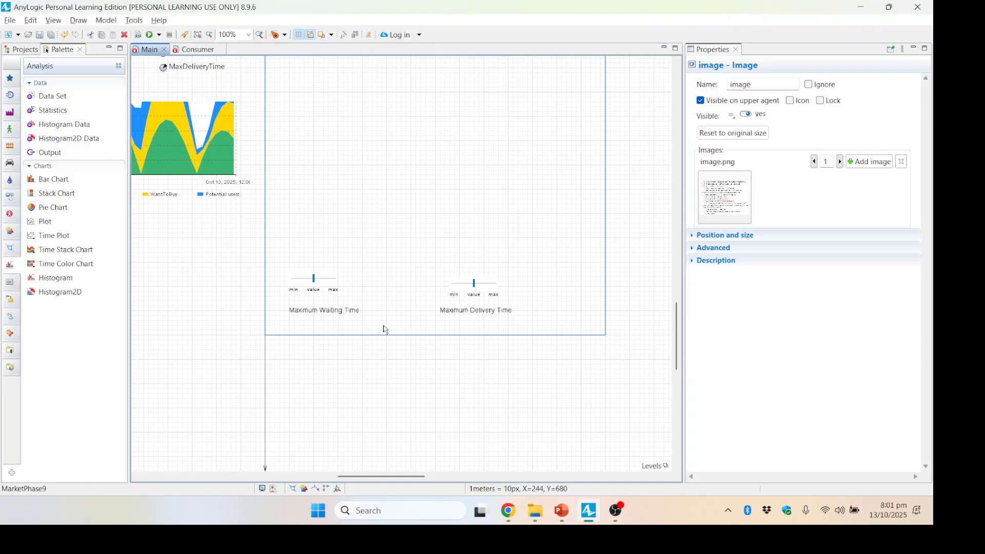
{"action": "scroll", "coordinate": [385, 331], "scroll_direction": "up", "scroll_amount": 3}
{"action": "left_click", "coordinate": [338, 442]}
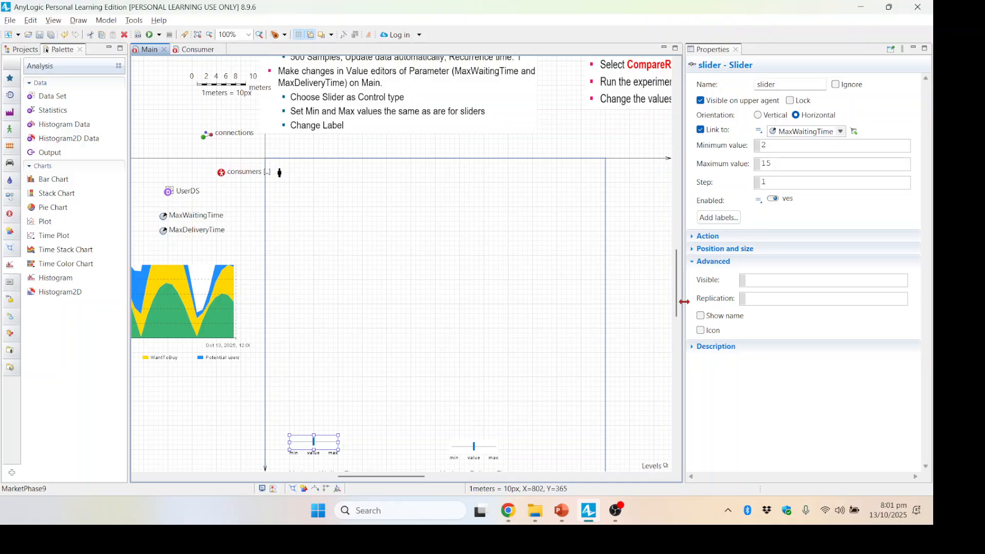
{"action": "left_click_drag", "start_coordinate": [681, 299], "coordinate": [678, 254]}
{"action": "left_click_drag", "start_coordinate": [440, 215], "coordinate": [313, 212]}
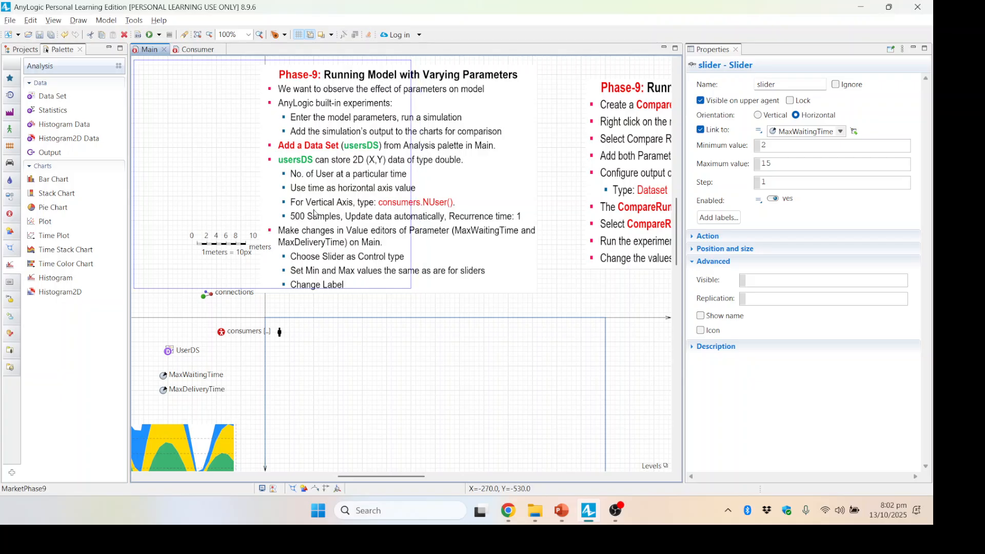
{"action": "left_click_drag", "start_coordinate": [649, 233], "coordinate": [471, 213]}
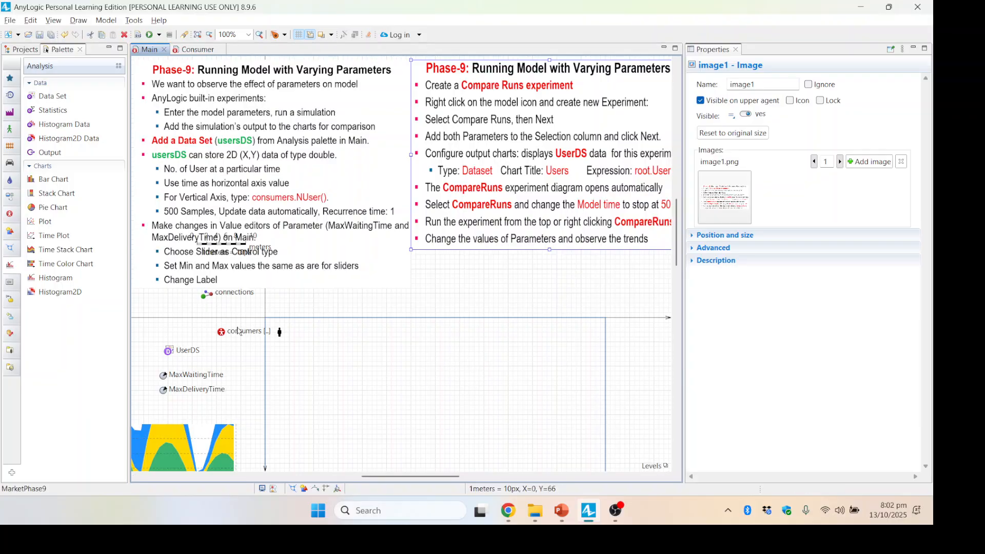
- Start a new Compare Runs experiment named CompareRuns in the MarketPhase9 model and proceed to its parameter selection
{"action": "left_click", "coordinate": [21, 50]}
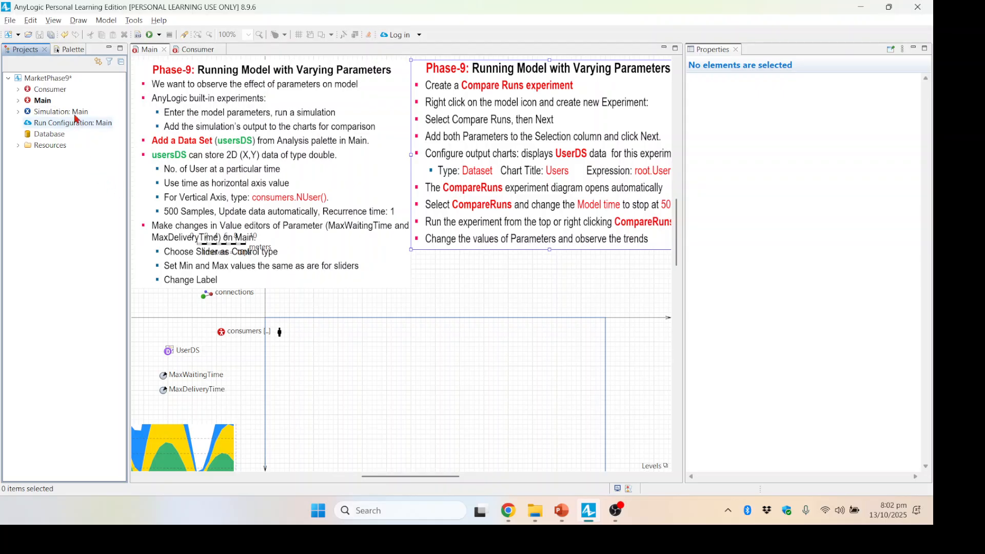
{"action": "left_click", "coordinate": [53, 81]}
{"action": "right_click", "coordinate": [53, 80]}
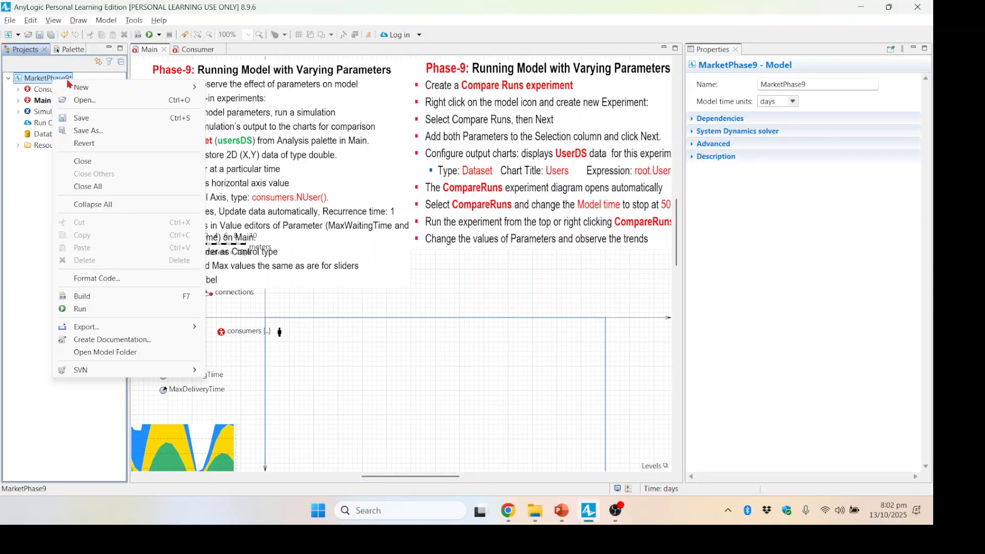
{"action": "mouse_move", "coordinate": [75, 88]}
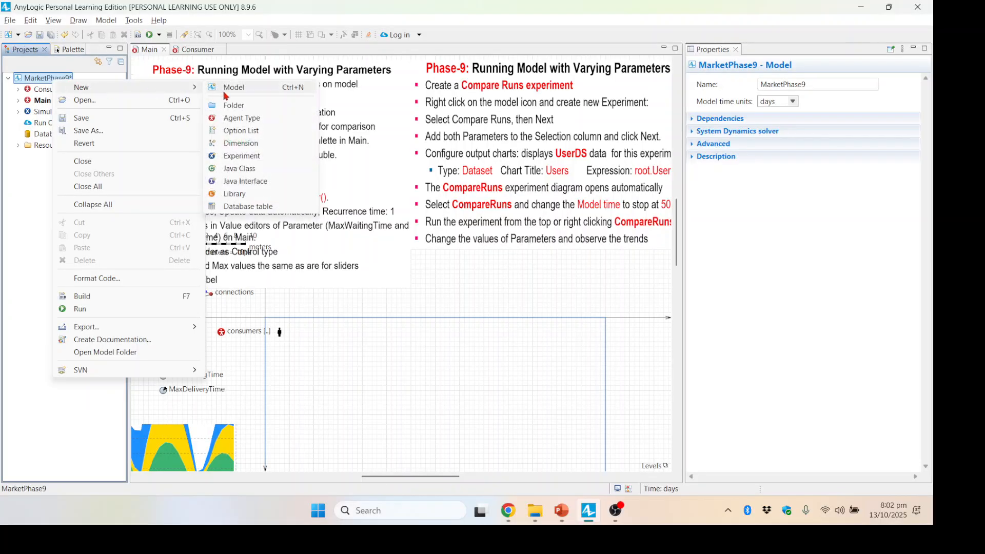
{"action": "left_click", "coordinate": [250, 156]}
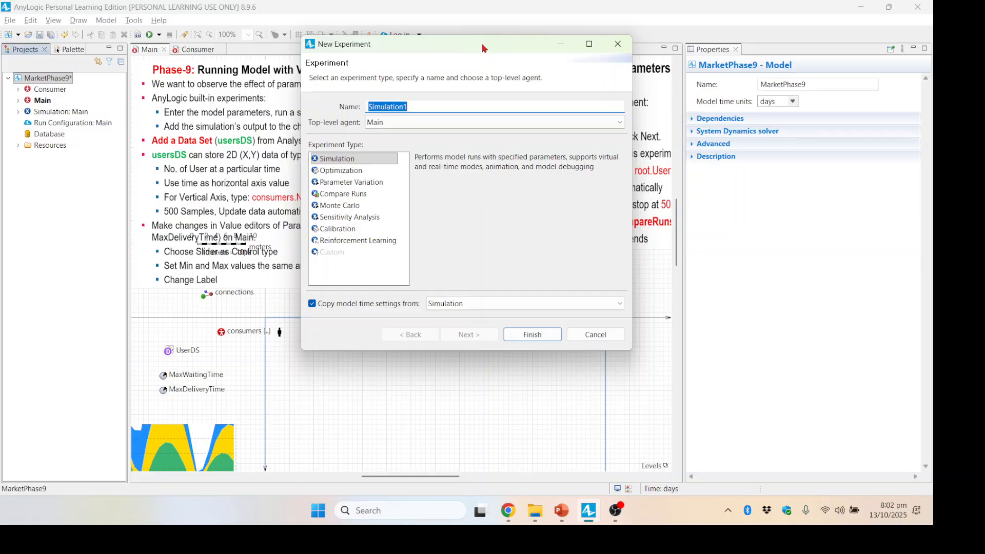
{"action": "left_click_drag", "start_coordinate": [488, 57], "coordinate": [327, 82]}
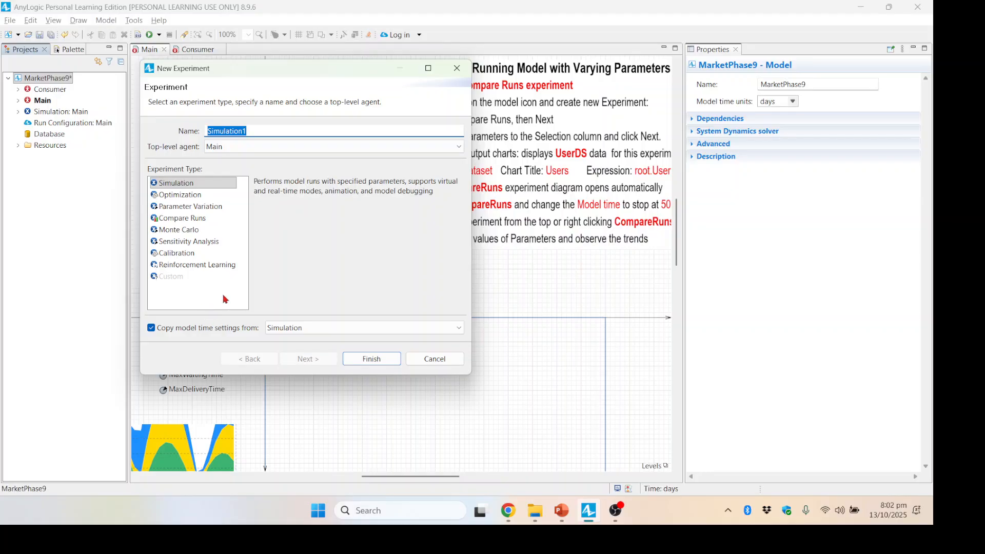
{"action": "left_click", "coordinate": [181, 223]}
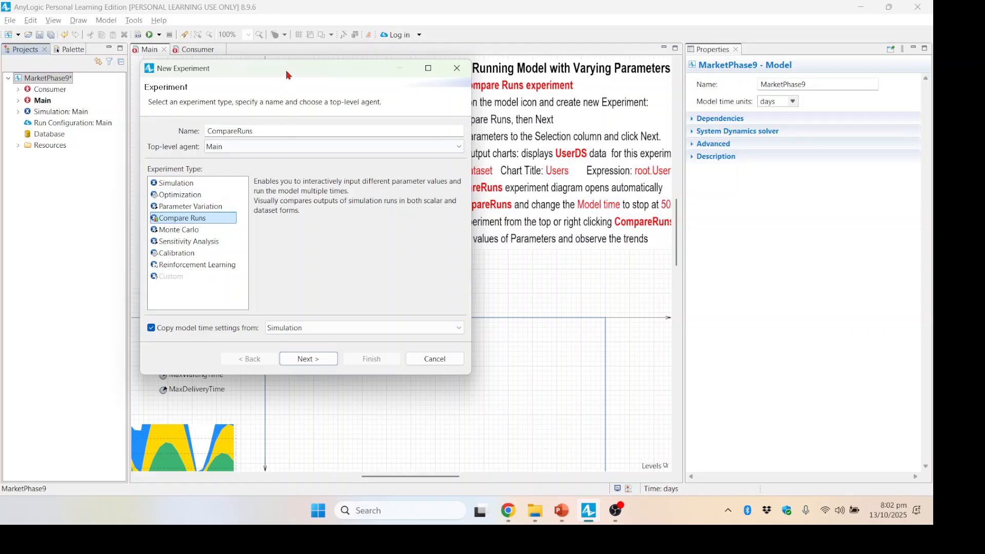
{"action": "left_click_drag", "start_coordinate": [285, 70], "coordinate": [182, 69]}
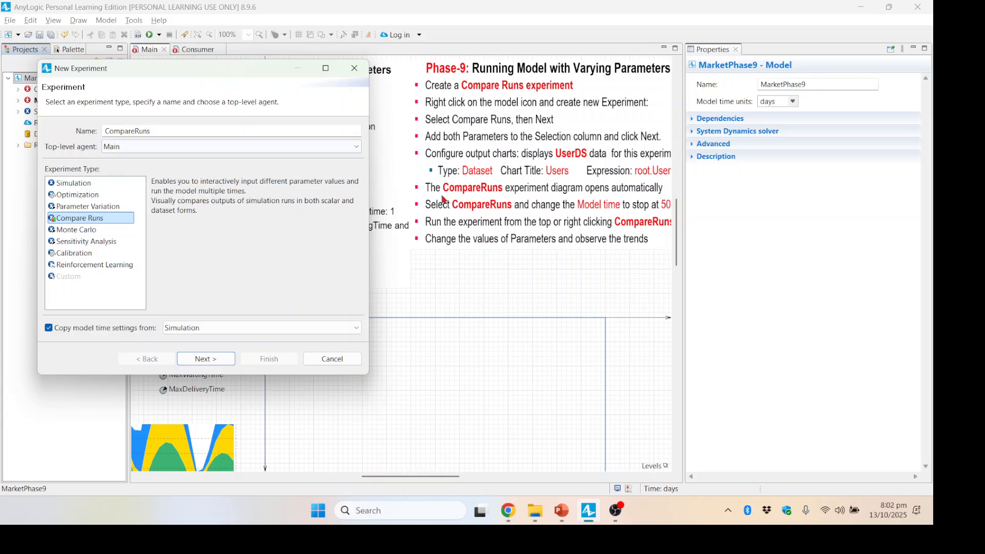
{"action": "left_click", "coordinate": [206, 359]}
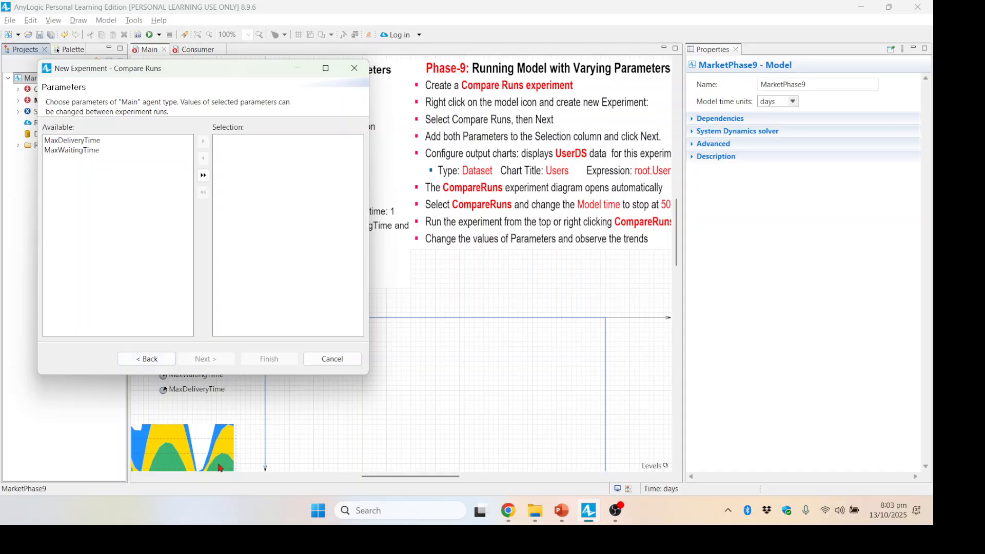
- Add both MaxDeliveryTime and MaxWaitingTime to the Compare Runs experiment's selected parameters and proceed to the chart definitions
{"action": "mouse_move", "coordinate": [157, 71]}
{"action": "left_mouse_down"}
{"action": "mouse_move", "coordinate": [333, 95]}
{"action": "mouse_move", "coordinate": [263, 90]}
{"action": "mouse_move", "coordinate": [167, 59]}
{"action": "left_mouse_up"}
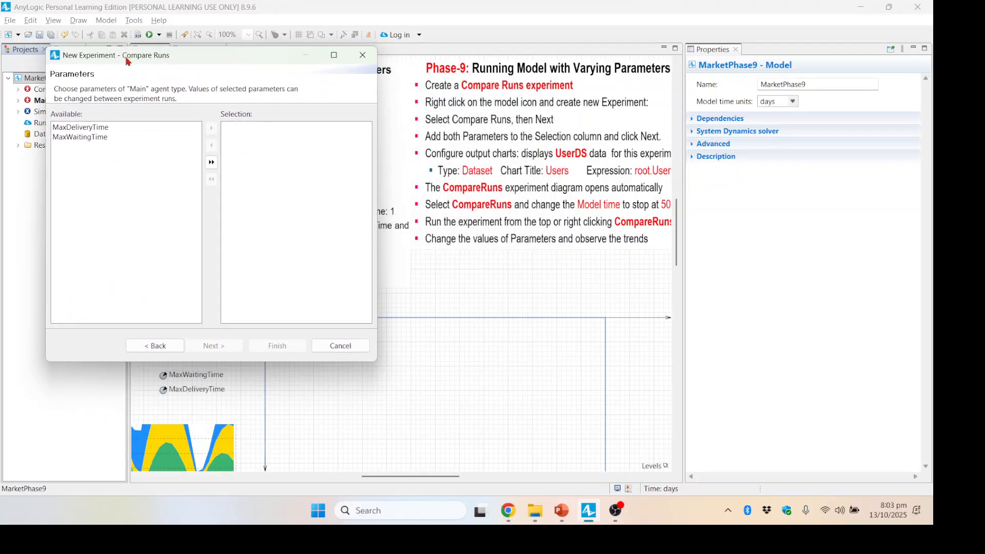
{"action": "left_click", "coordinate": [83, 126]}
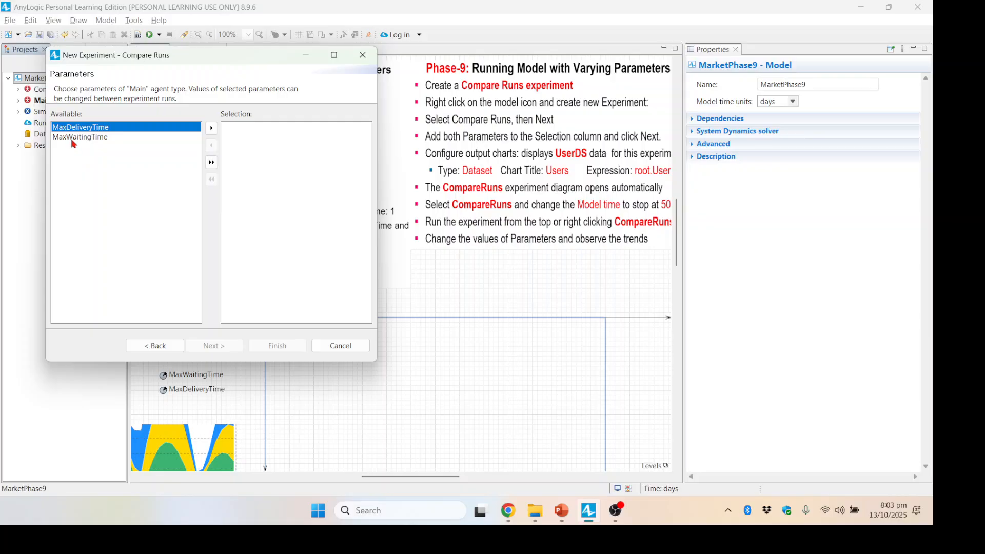
{"action": "left_click", "coordinate": [72, 138]}
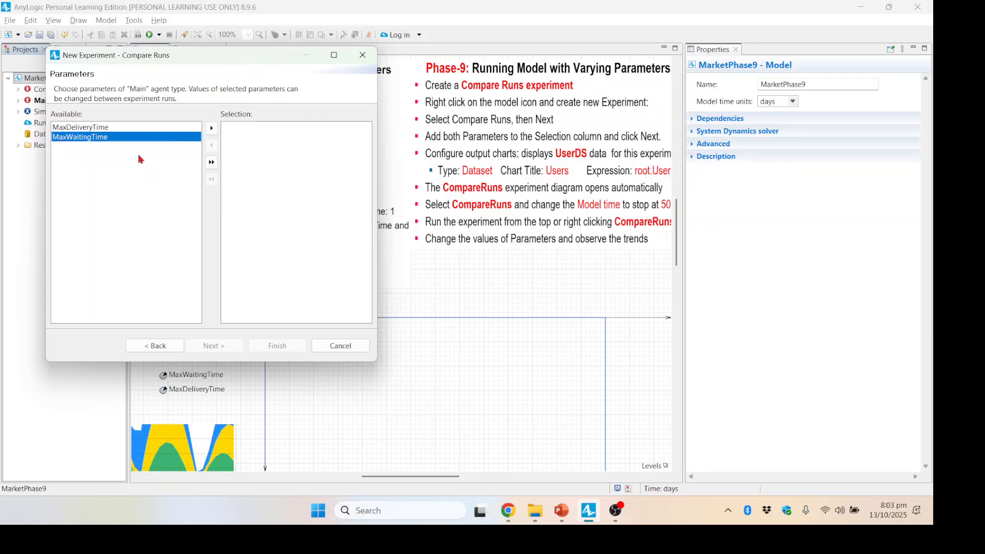
{"action": "left_click", "coordinate": [121, 127]}
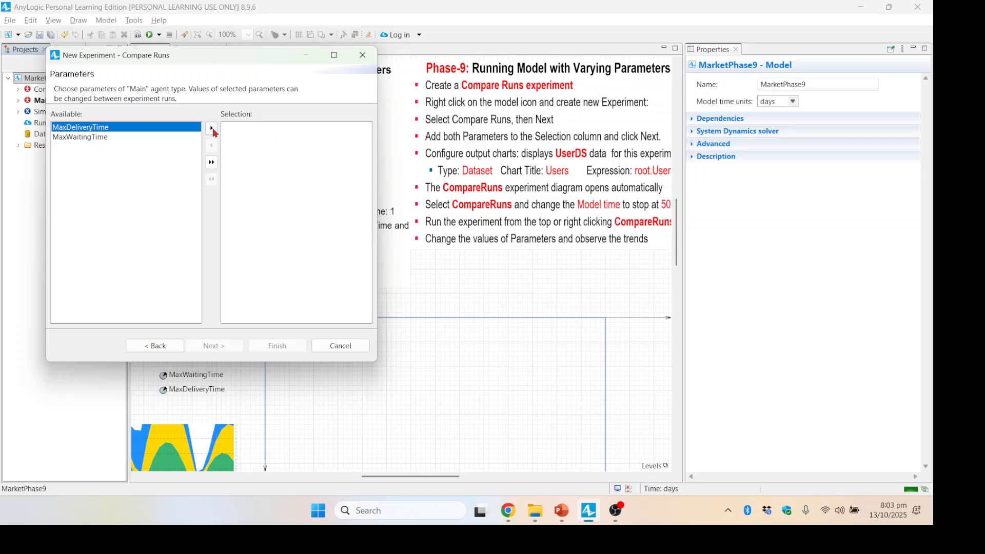
{"action": "left_click", "coordinate": [211, 129]}
{"action": "left_click", "coordinate": [211, 180]}
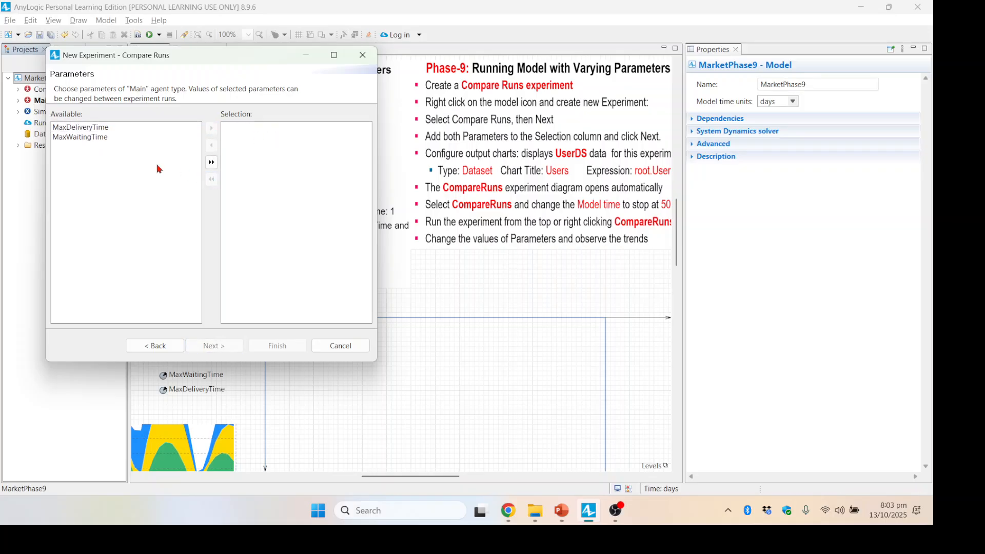
{"action": "left_click", "coordinate": [212, 163]}
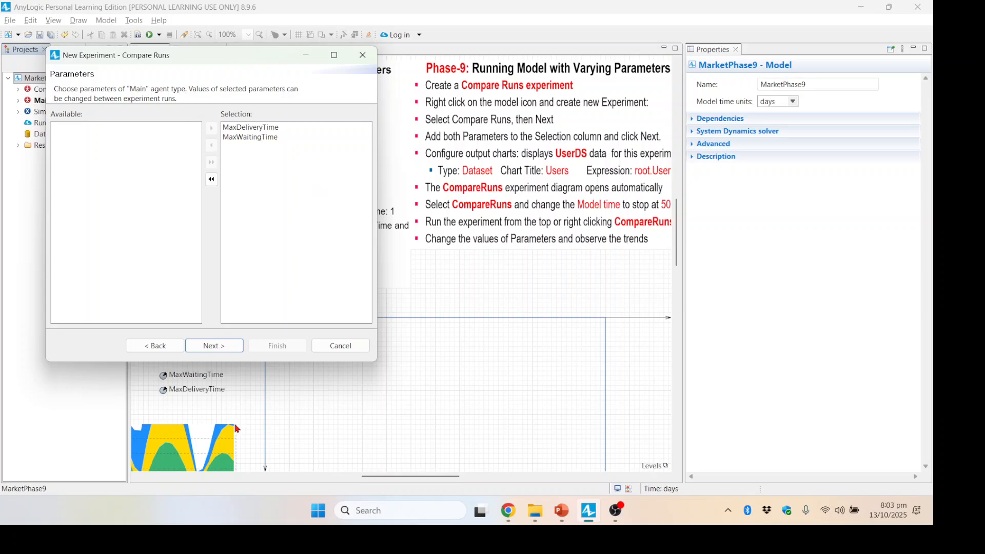
{"action": "left_click", "coordinate": [209, 345]}
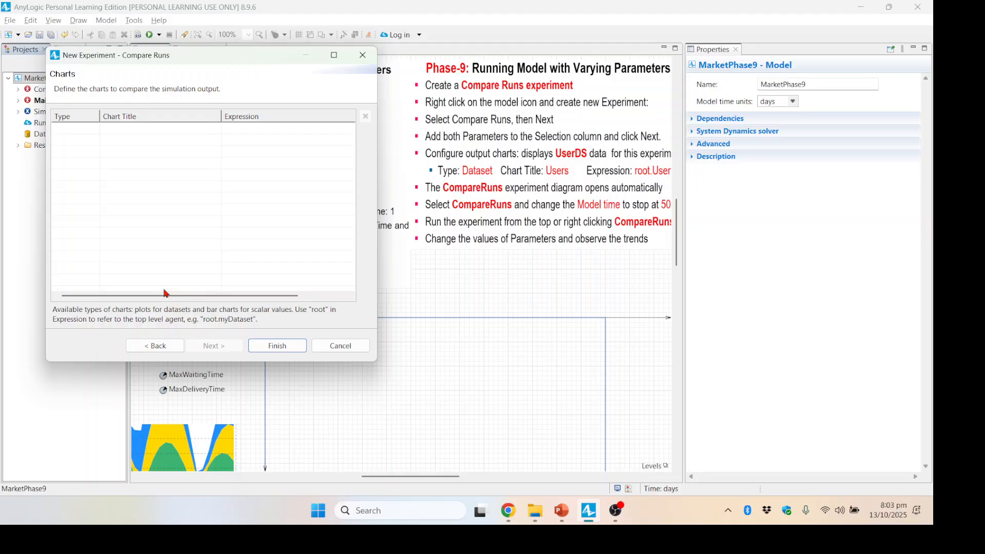
- Define a dataset chart titled Users with the expression root.UserDS and finish creating the experiment
{"action": "left_click", "coordinate": [73, 129]}
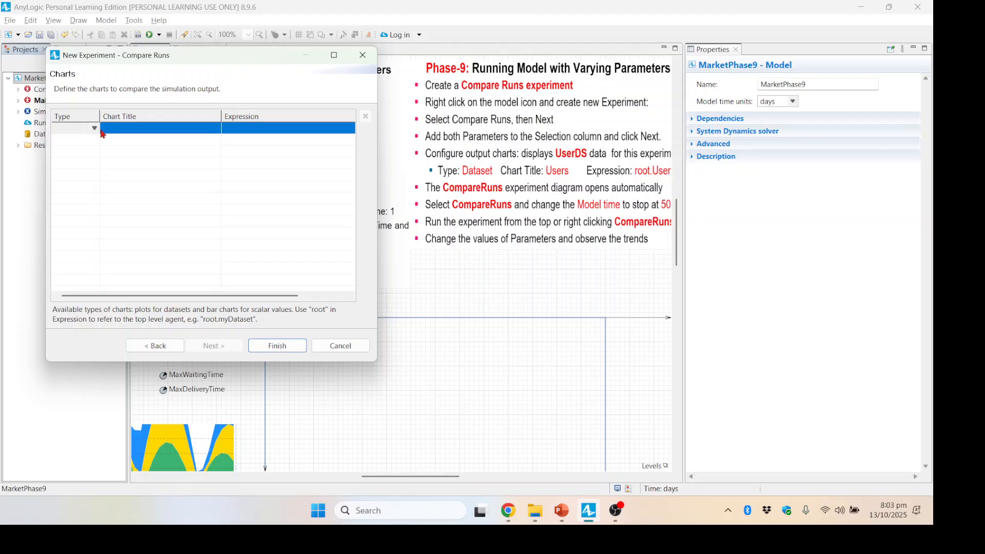
{"action": "left_click", "coordinate": [95, 128]}
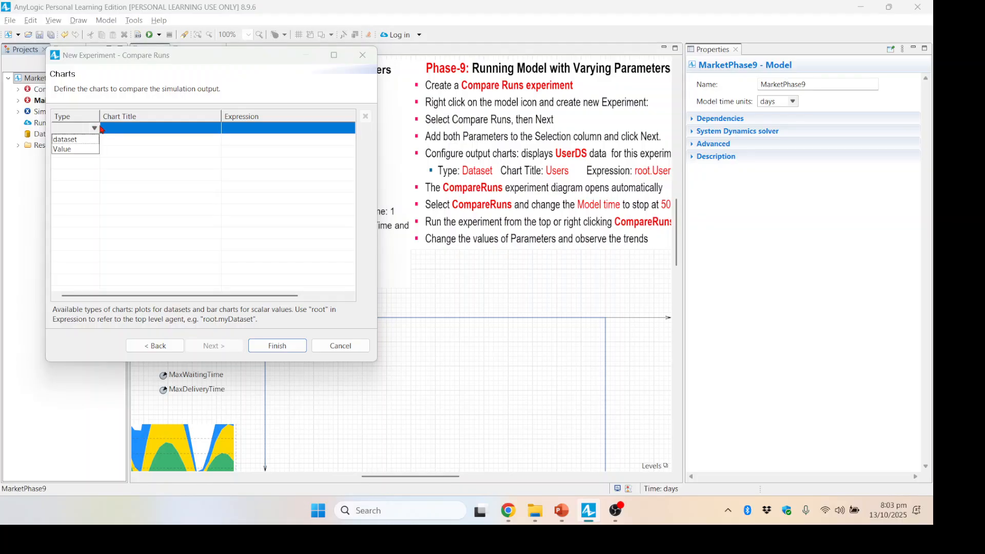
{"action": "left_click", "coordinate": [79, 140]}
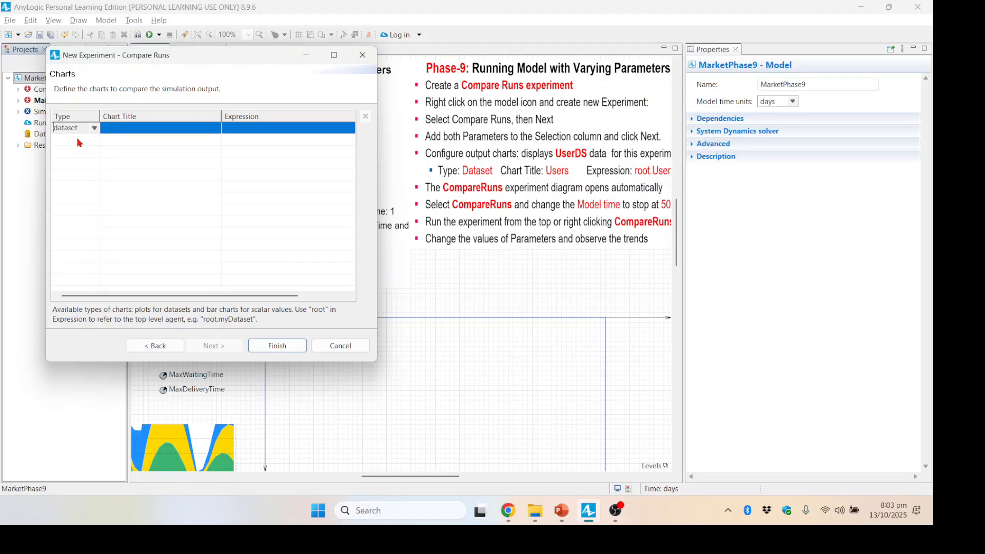
{"action": "left_click", "coordinate": [132, 127]}
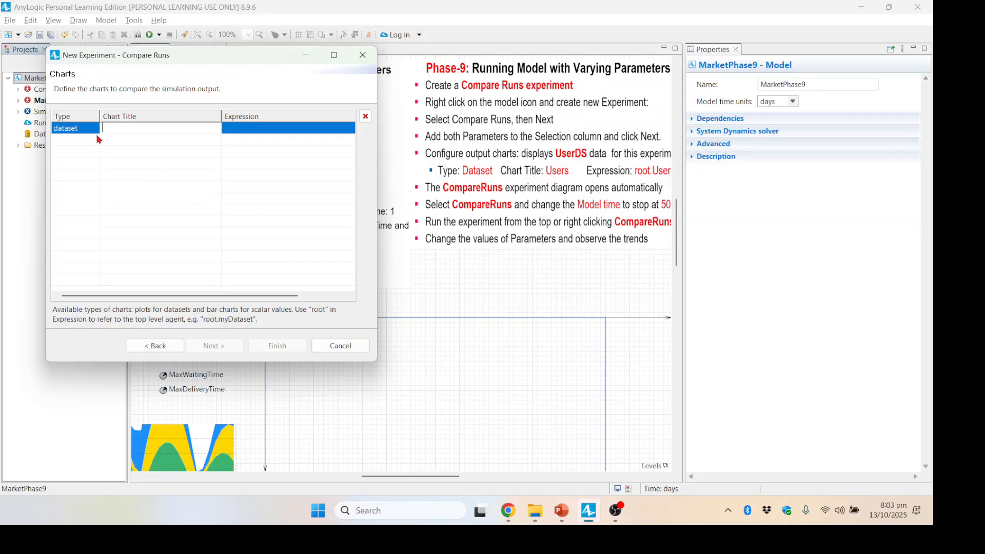
{"action": "type", "text": "Users"}
{"action": "left_click", "coordinate": [247, 128]}
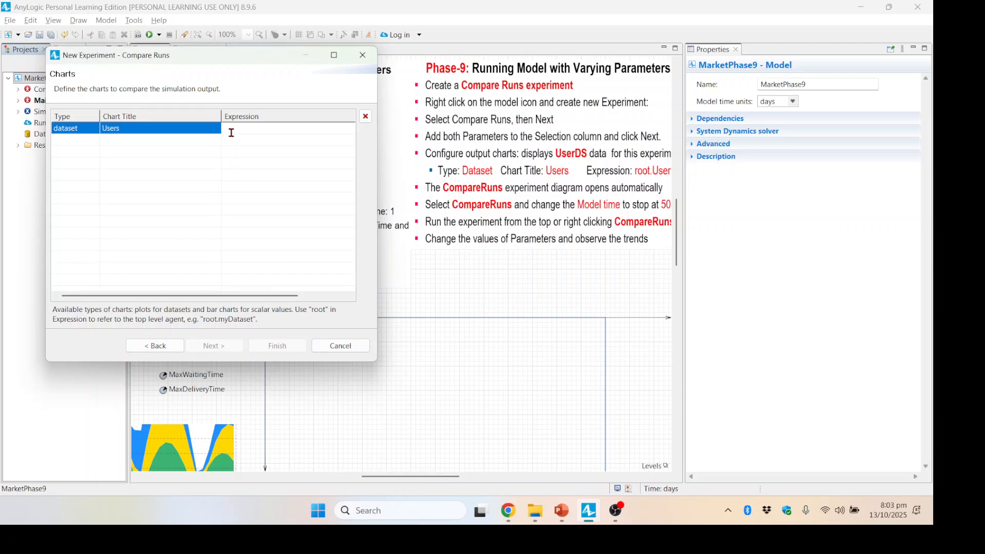
{"action": "type", "text": "root.UserDS"}
{"action": "left_click_drag", "start_coordinate": [262, 129], "coordinate": [259, 130]}
{"action": "type", "text": "S"}
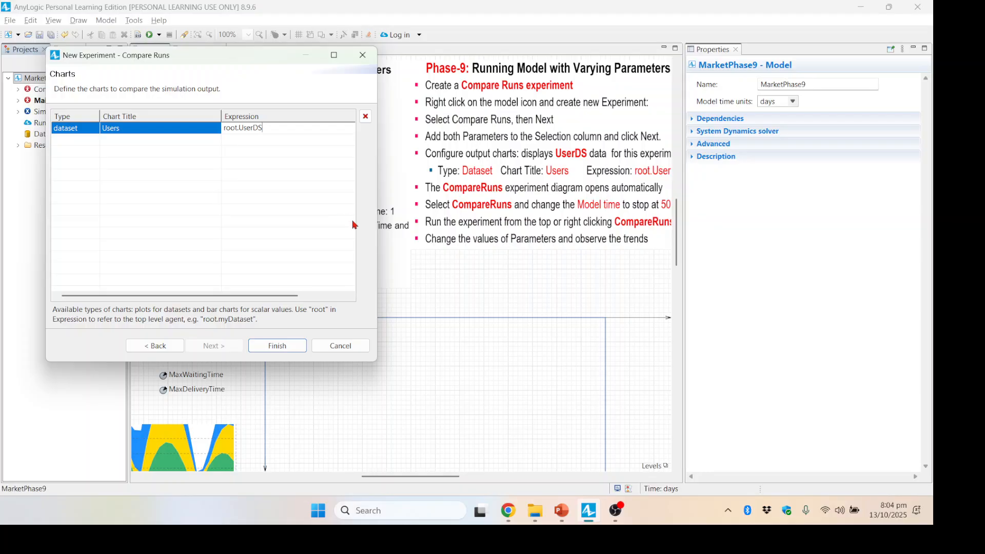
{"action": "left_click", "coordinate": [277, 346]}
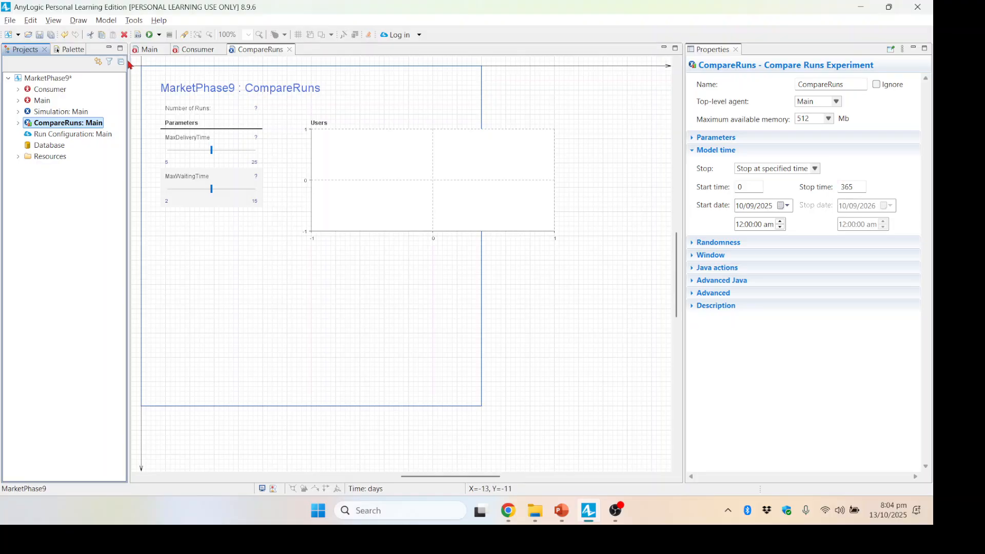
- Consult the Phase-9 instructions on the Main canvas and set the CompareRuns experiment's stop time to 500
{"action": "left_click", "coordinate": [151, 49]}
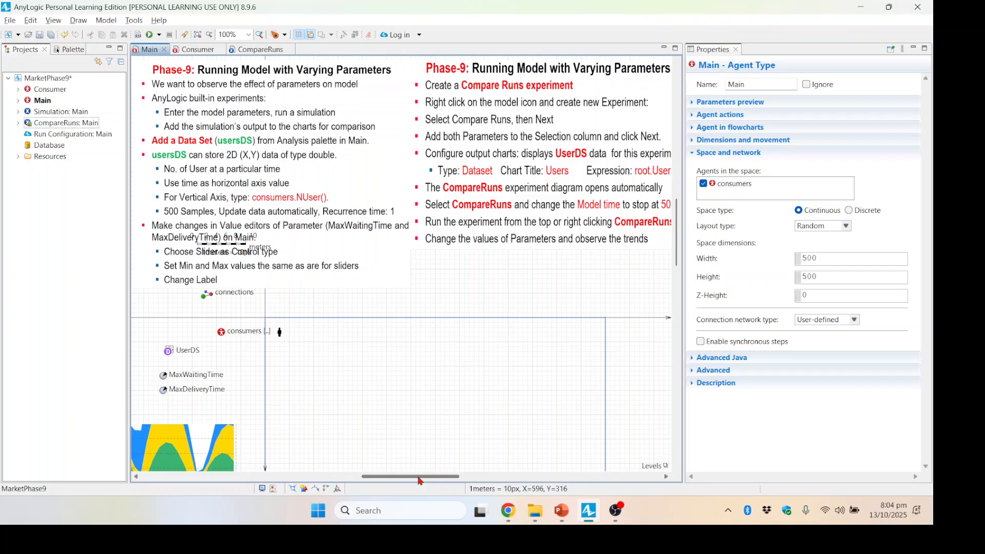
{"action": "left_click_drag", "start_coordinate": [418, 478], "coordinate": [428, 478]}
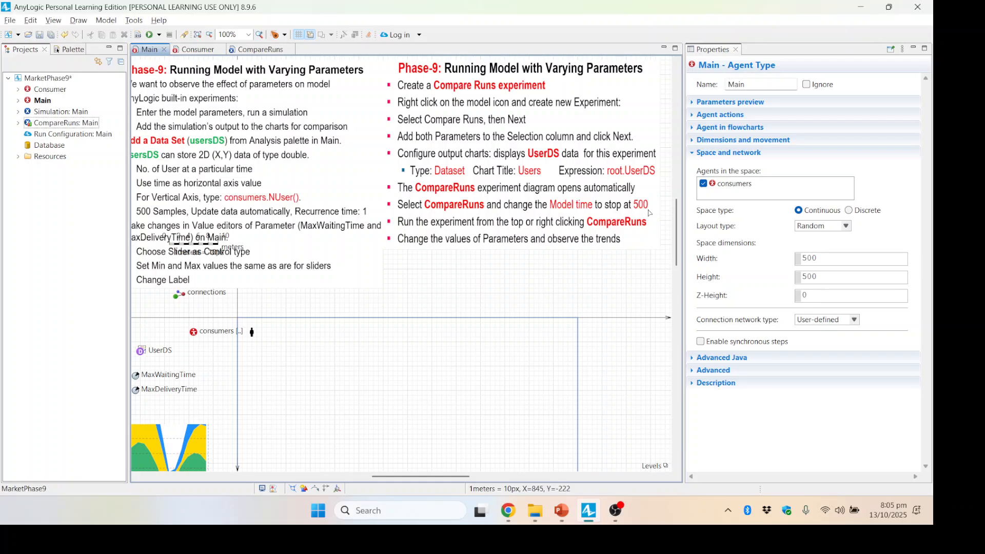
{"action": "left_click", "coordinate": [254, 51]}
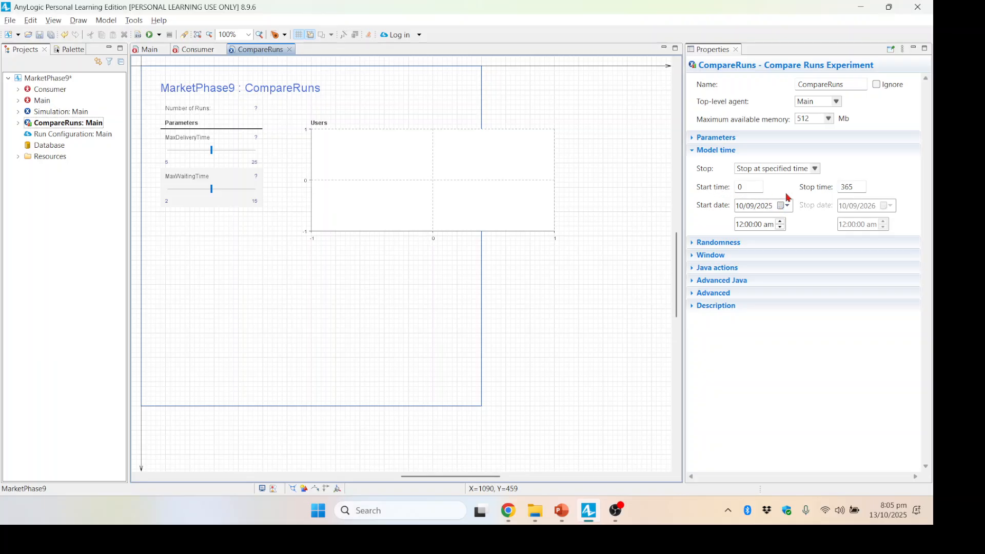
{"action": "left_click_drag", "start_coordinate": [864, 187], "coordinate": [820, 185]}
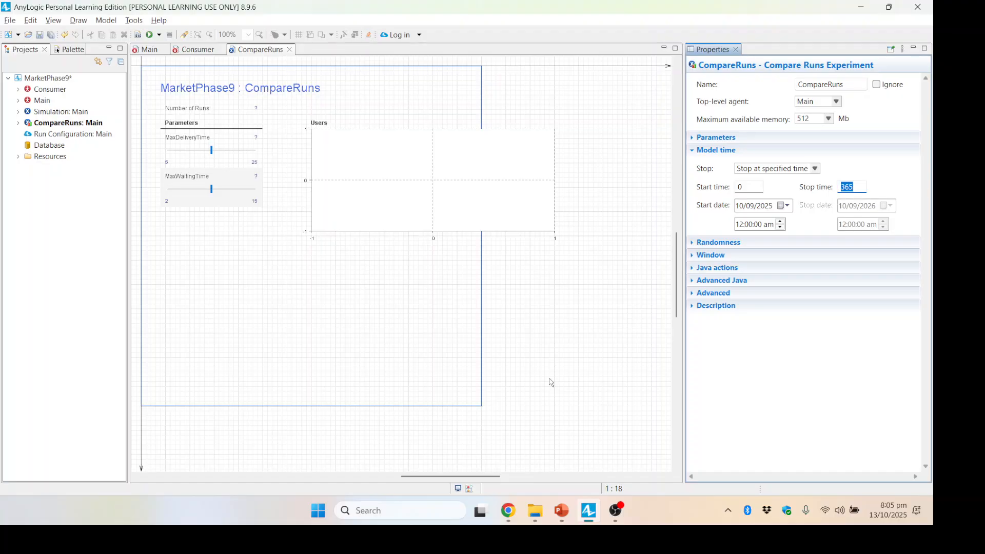
{"action": "type", "text": "500"}
- Launch the MarketPhase9 CompareRuns experiment, maximize its window and start the first run with the default parameters
{"action": "left_click", "coordinate": [160, 34]}
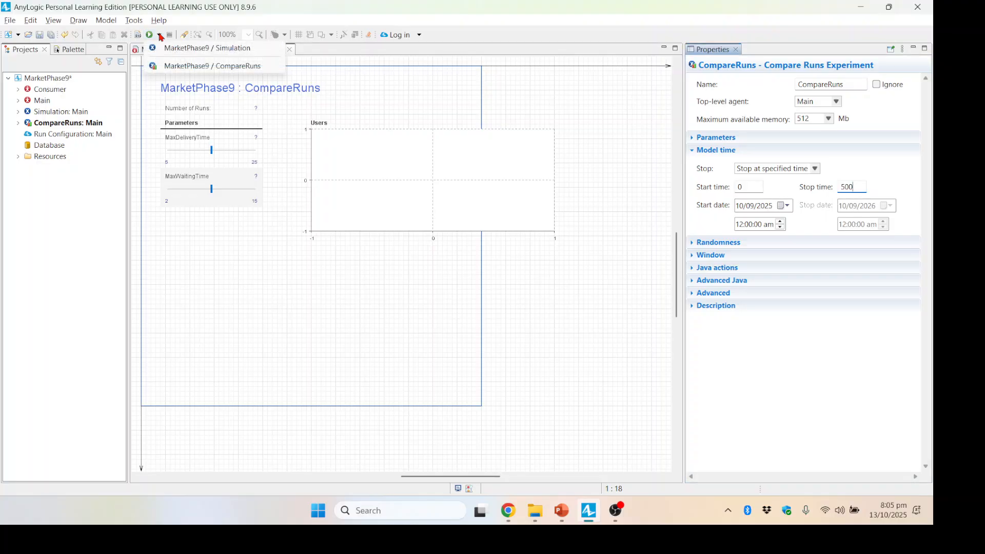
{"action": "left_click", "coordinate": [219, 68]}
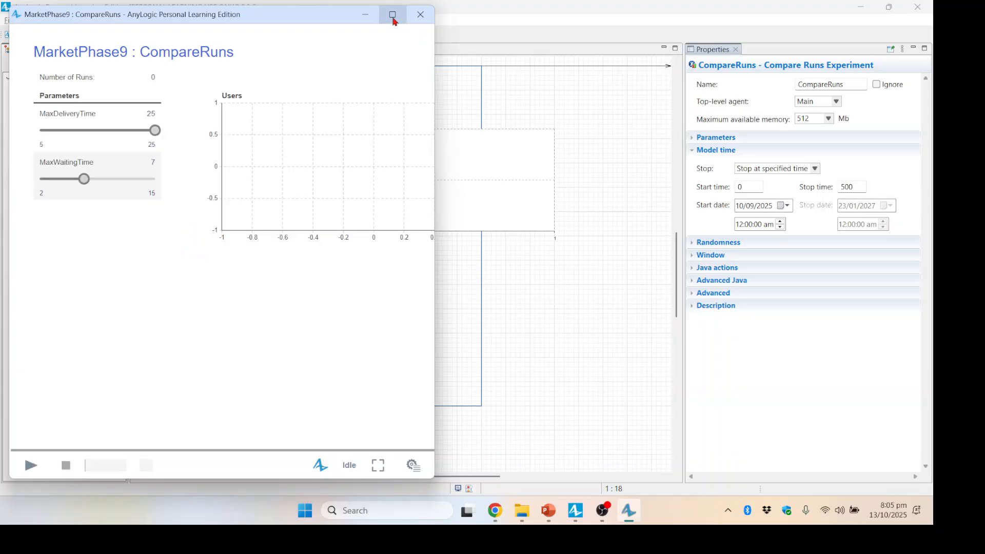
{"action": "left_click", "coordinate": [393, 16]}
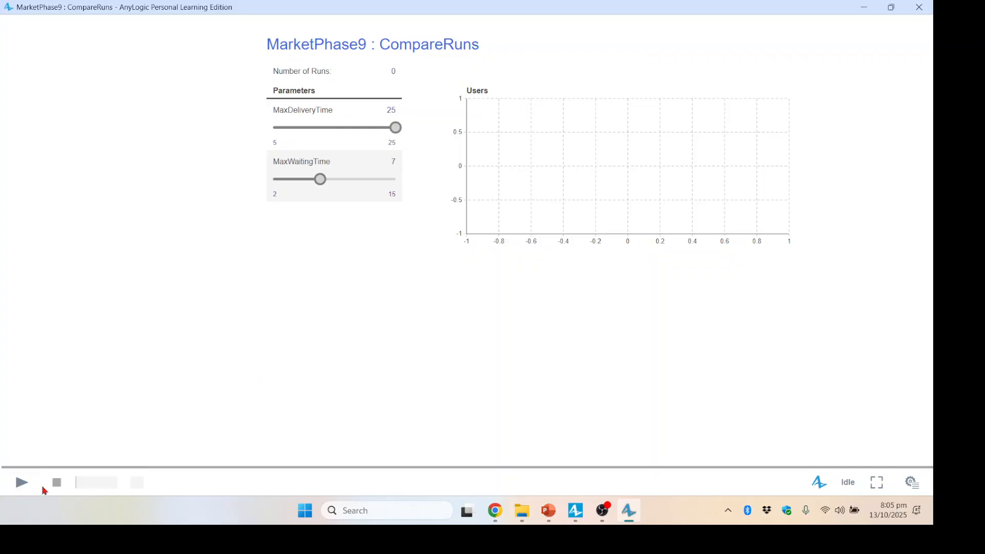
{"action": "left_click", "coordinate": [21, 483]}
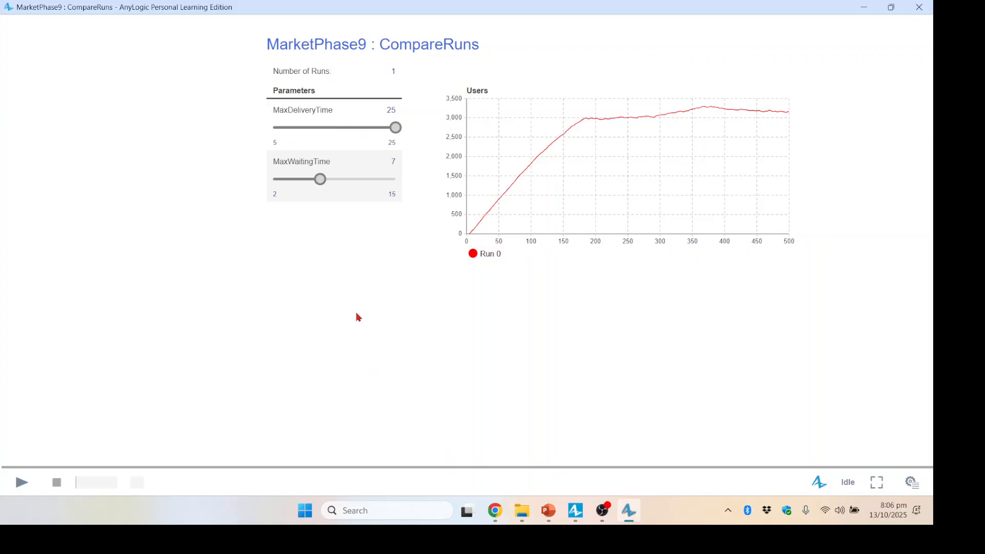
- Run the experiment again with MaxWaitingTime set to 15, and once more with MaxWaitingTime set to 2
{"action": "left_click", "coordinate": [397, 127]}
{"action": "left_click", "coordinate": [320, 178]}
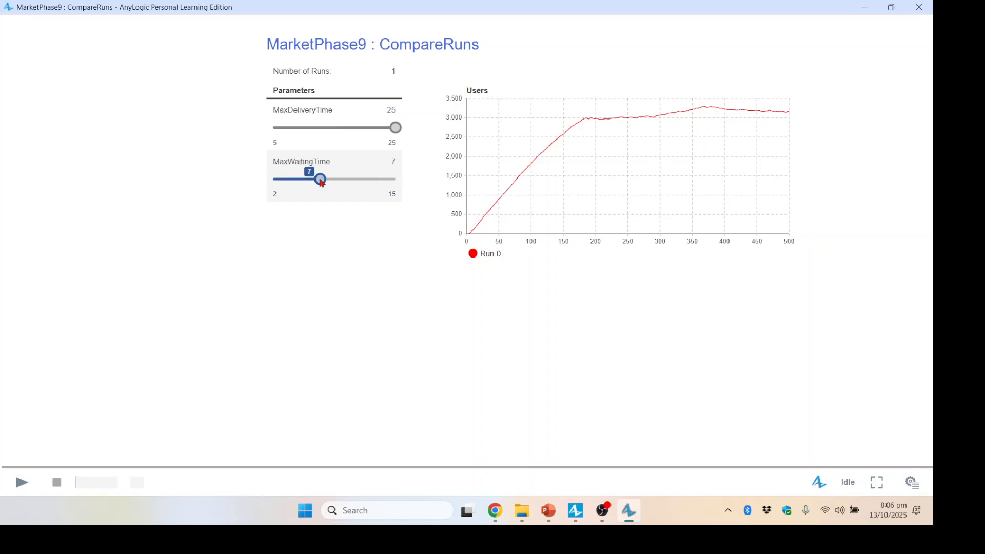
{"action": "left_click_drag", "start_coordinate": [321, 179], "coordinate": [402, 183]}
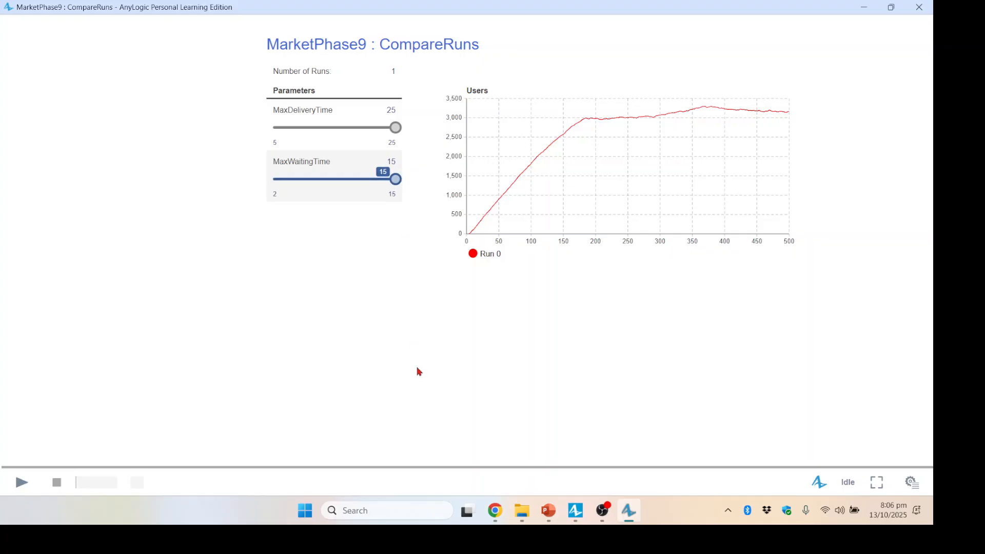
{"action": "left_click", "coordinate": [395, 127]}
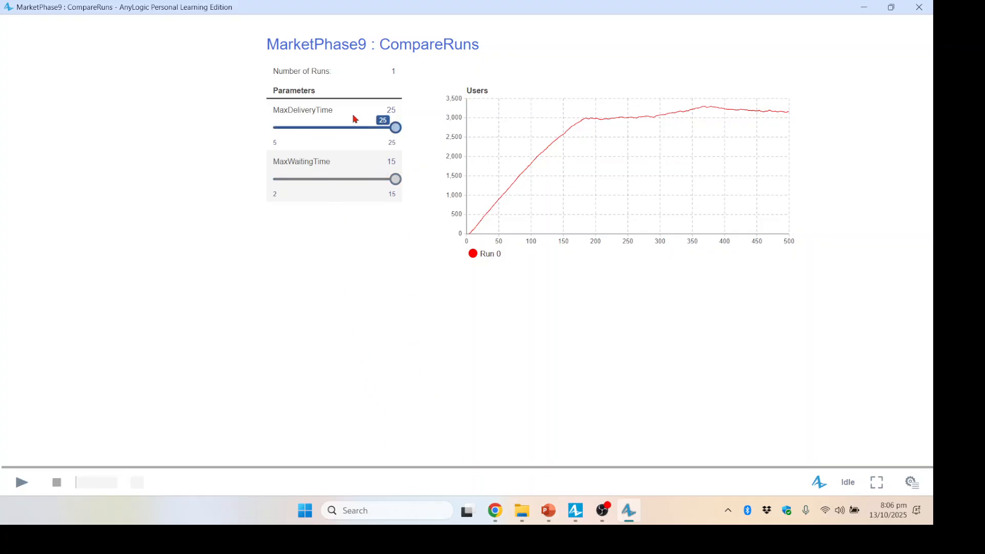
{"action": "left_click", "coordinate": [395, 127]}
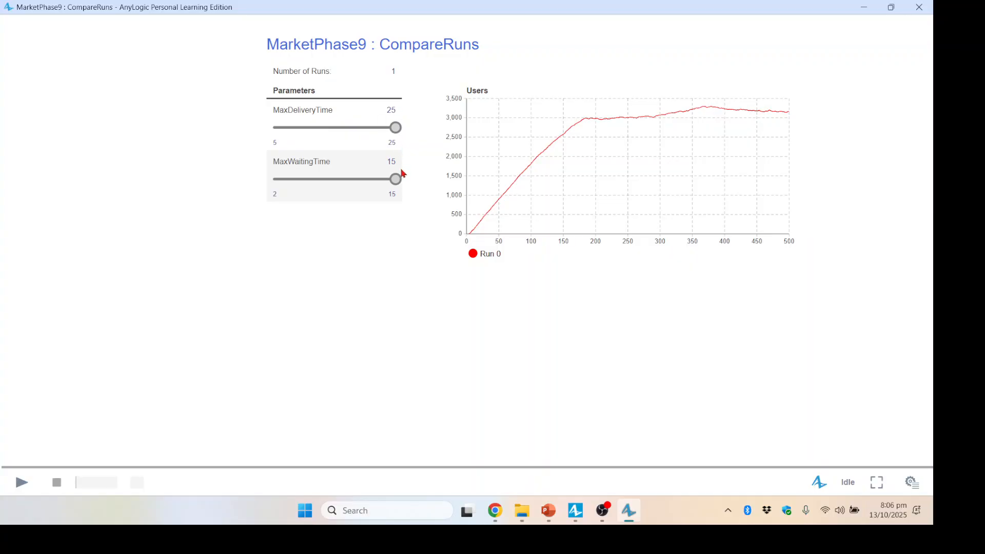
{"action": "left_click", "coordinate": [395, 179]}
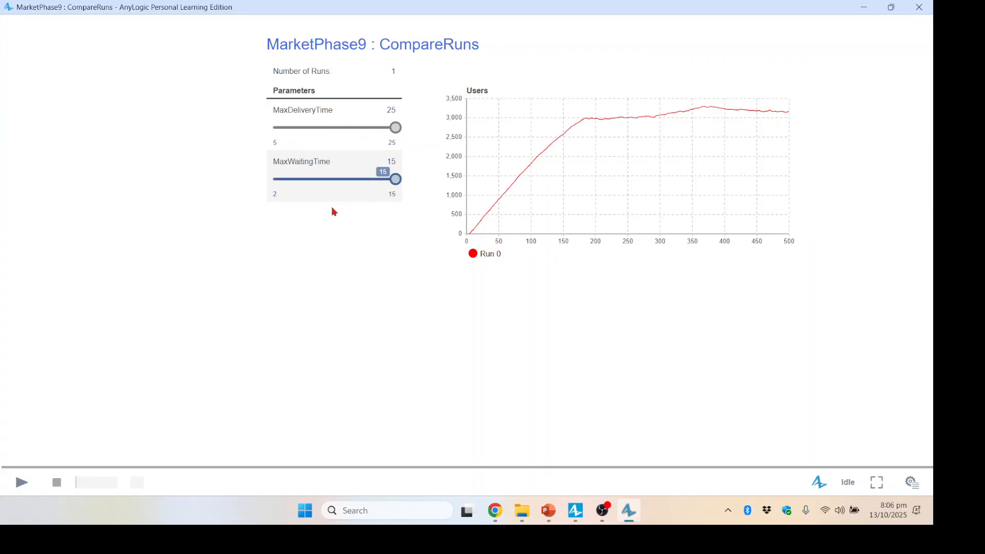
{"action": "left_click", "coordinate": [20, 484]}
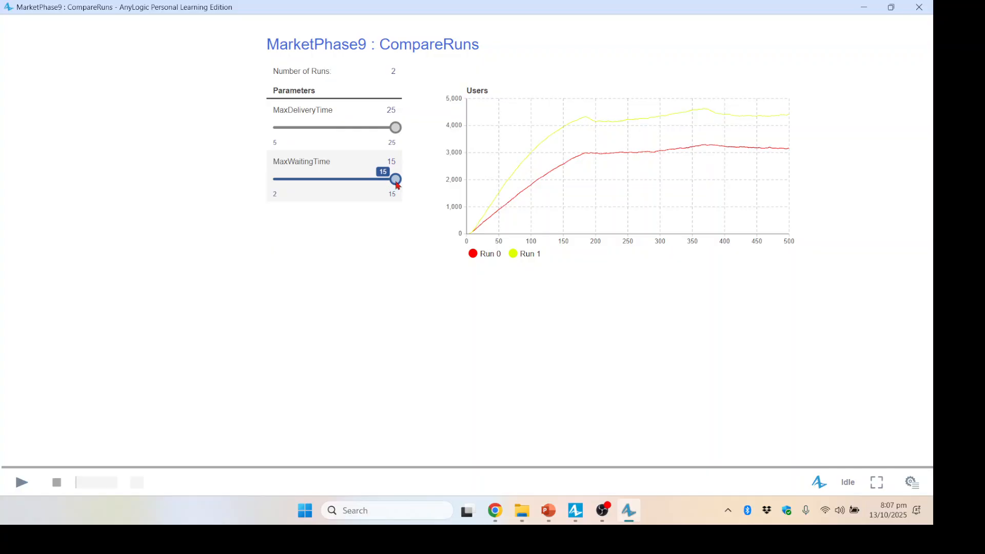
{"action": "left_click_drag", "start_coordinate": [397, 181], "coordinate": [271, 179]}
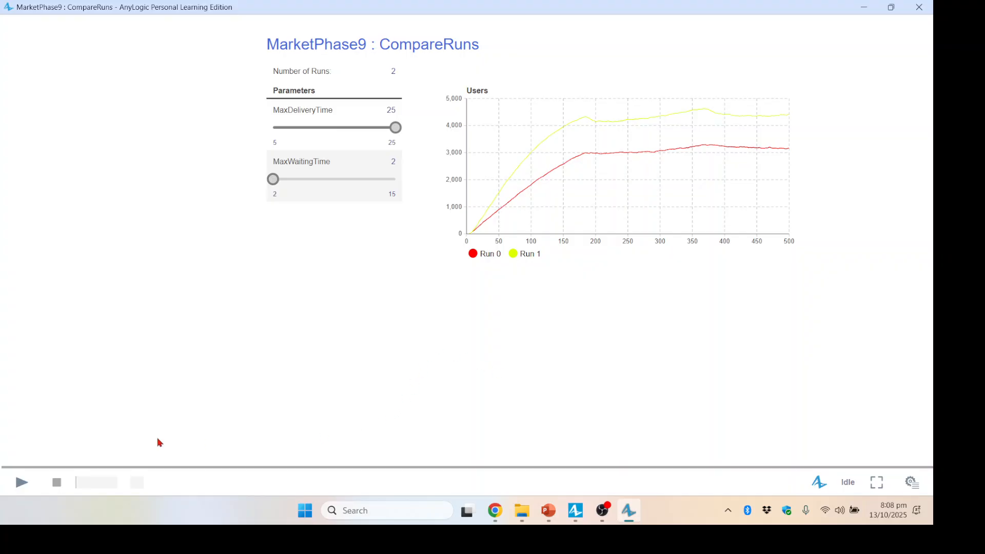
{"action": "left_click", "coordinate": [20, 485]}
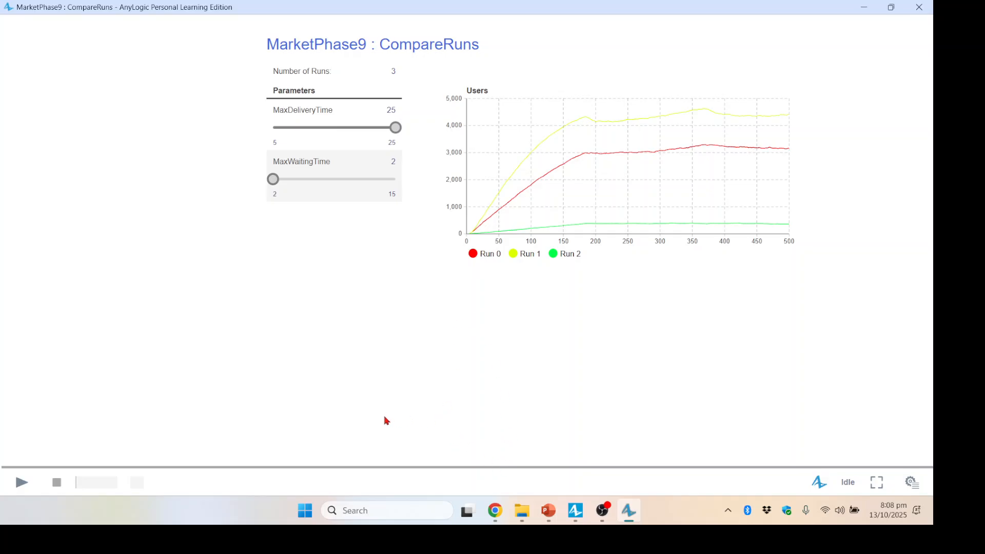
- Switch to the Lecture_1_AnyLogic presentation in PowerPoint and present slide 75 to examine the annotated run comparison
{"action": "mouse_move", "coordinate": [569, 521]}
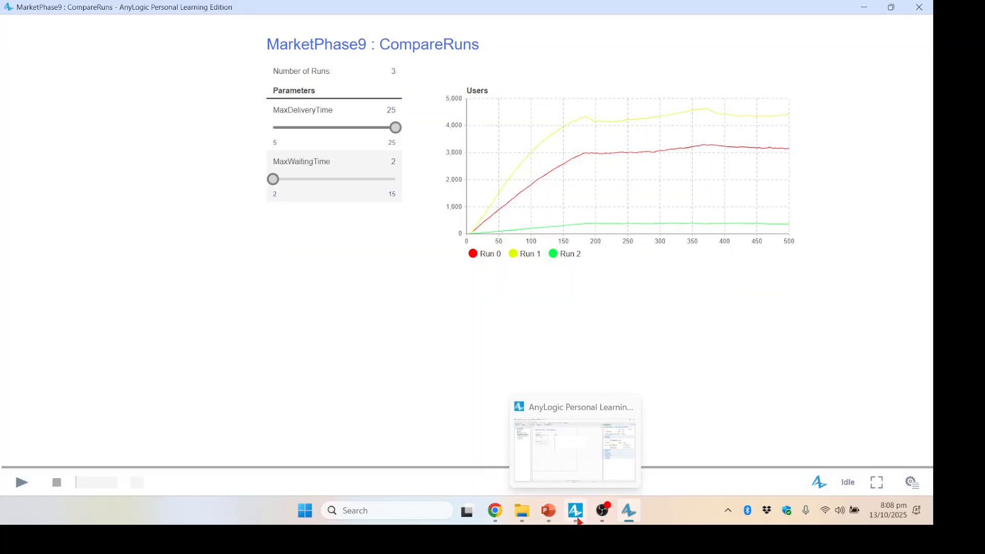
{"action": "left_click", "coordinate": [577, 519]}
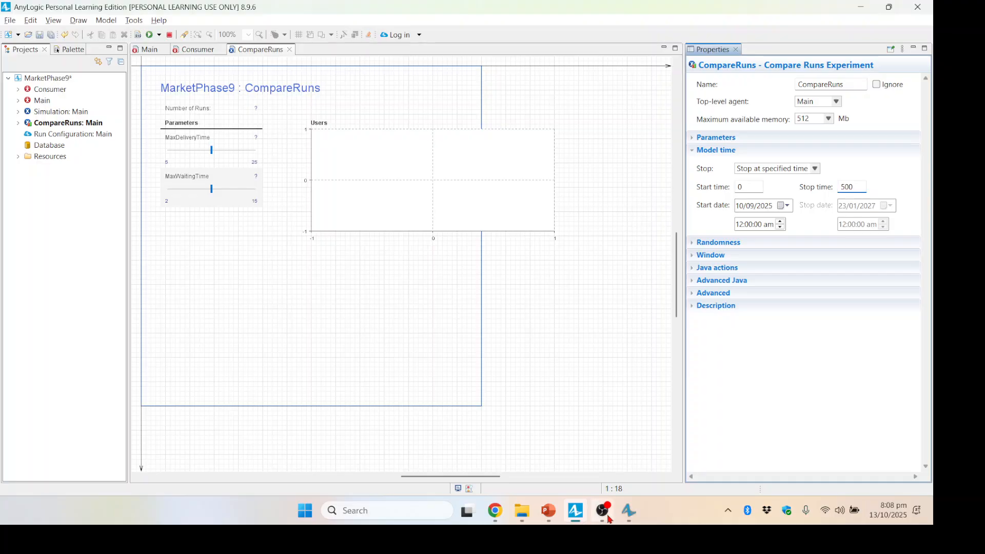
{"action": "left_click", "coordinate": [554, 519]}
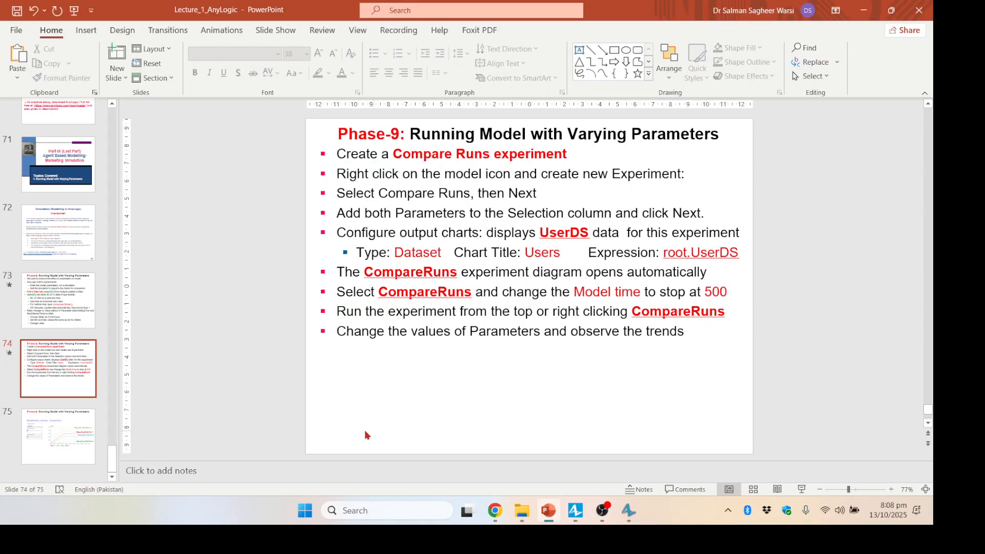
{"action": "left_click", "coordinate": [60, 415]}
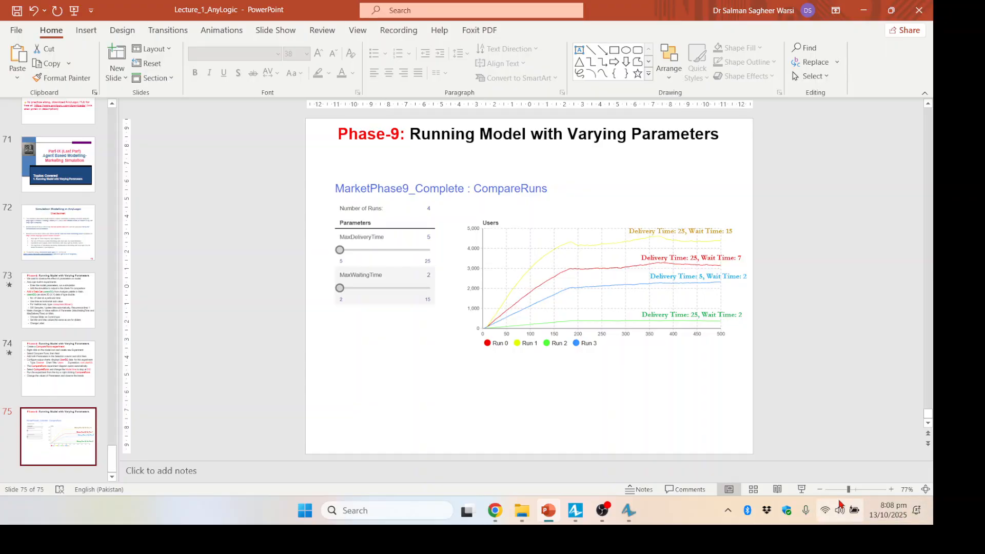
{"action": "left_click", "coordinate": [801, 489]}
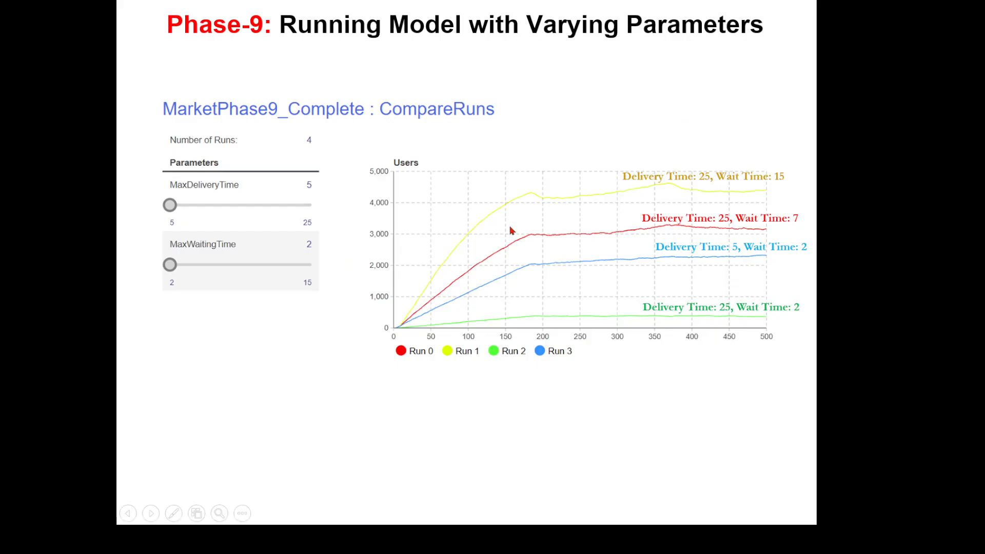